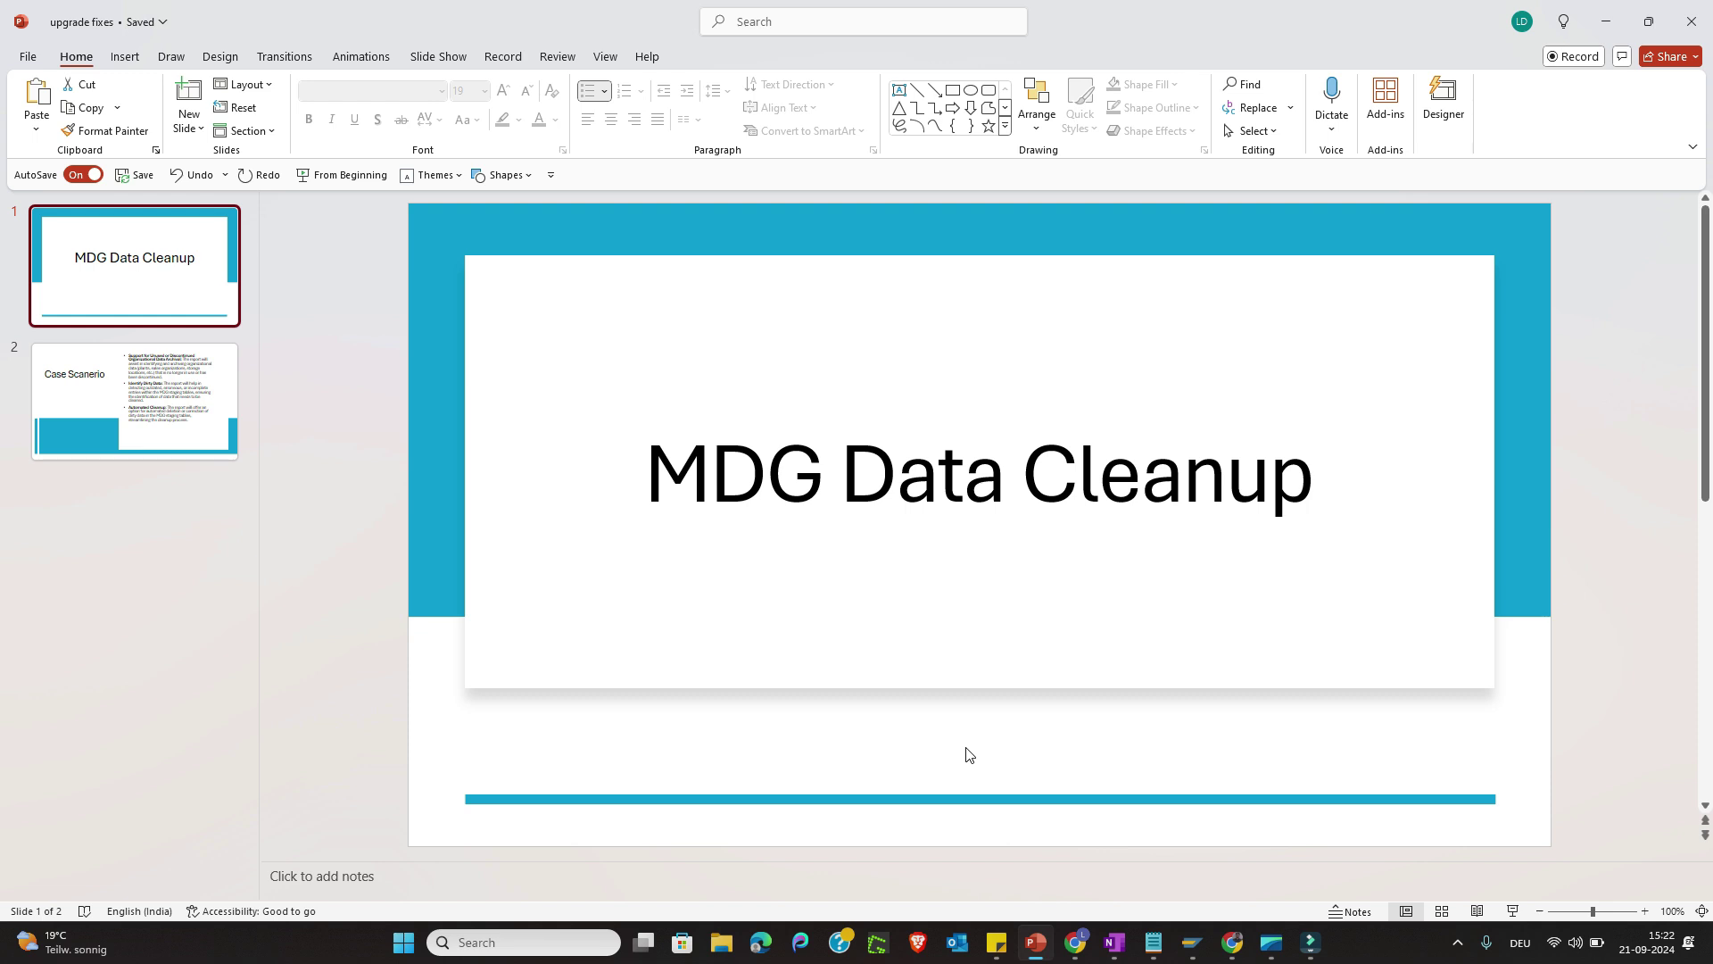
Step: Examine the Case Scenario slide of the MDG Data Cleanup presentation
left_click(157, 416)
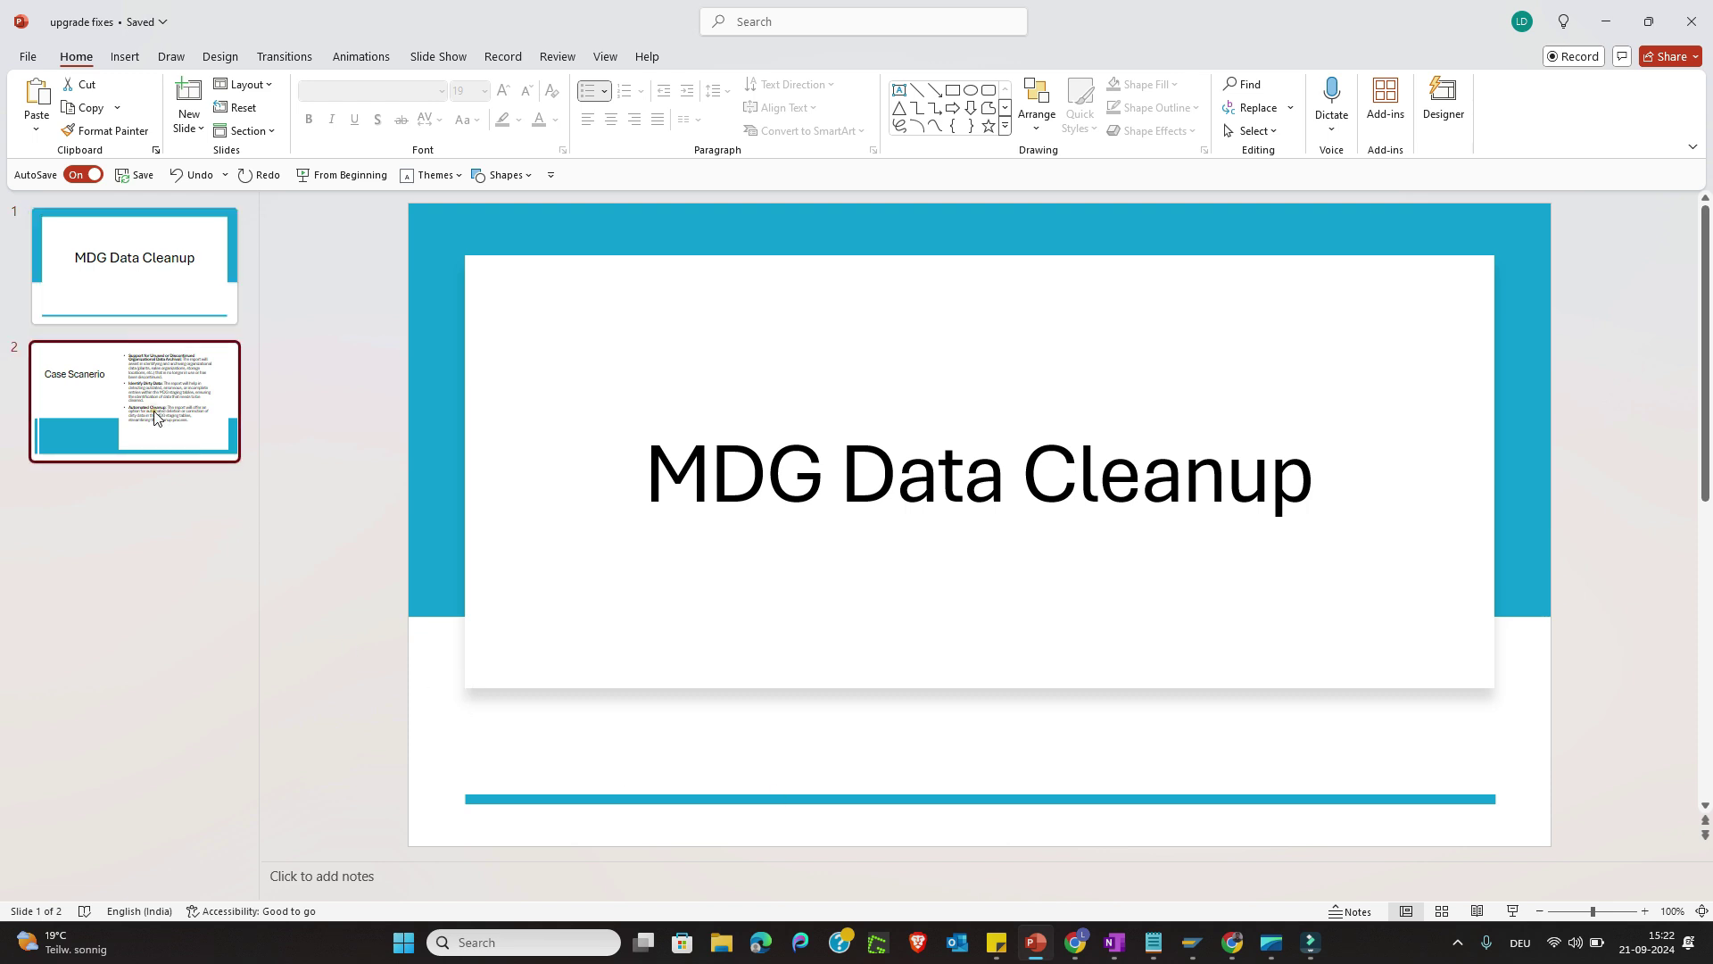
left_click(159, 297)
left_click(173, 404)
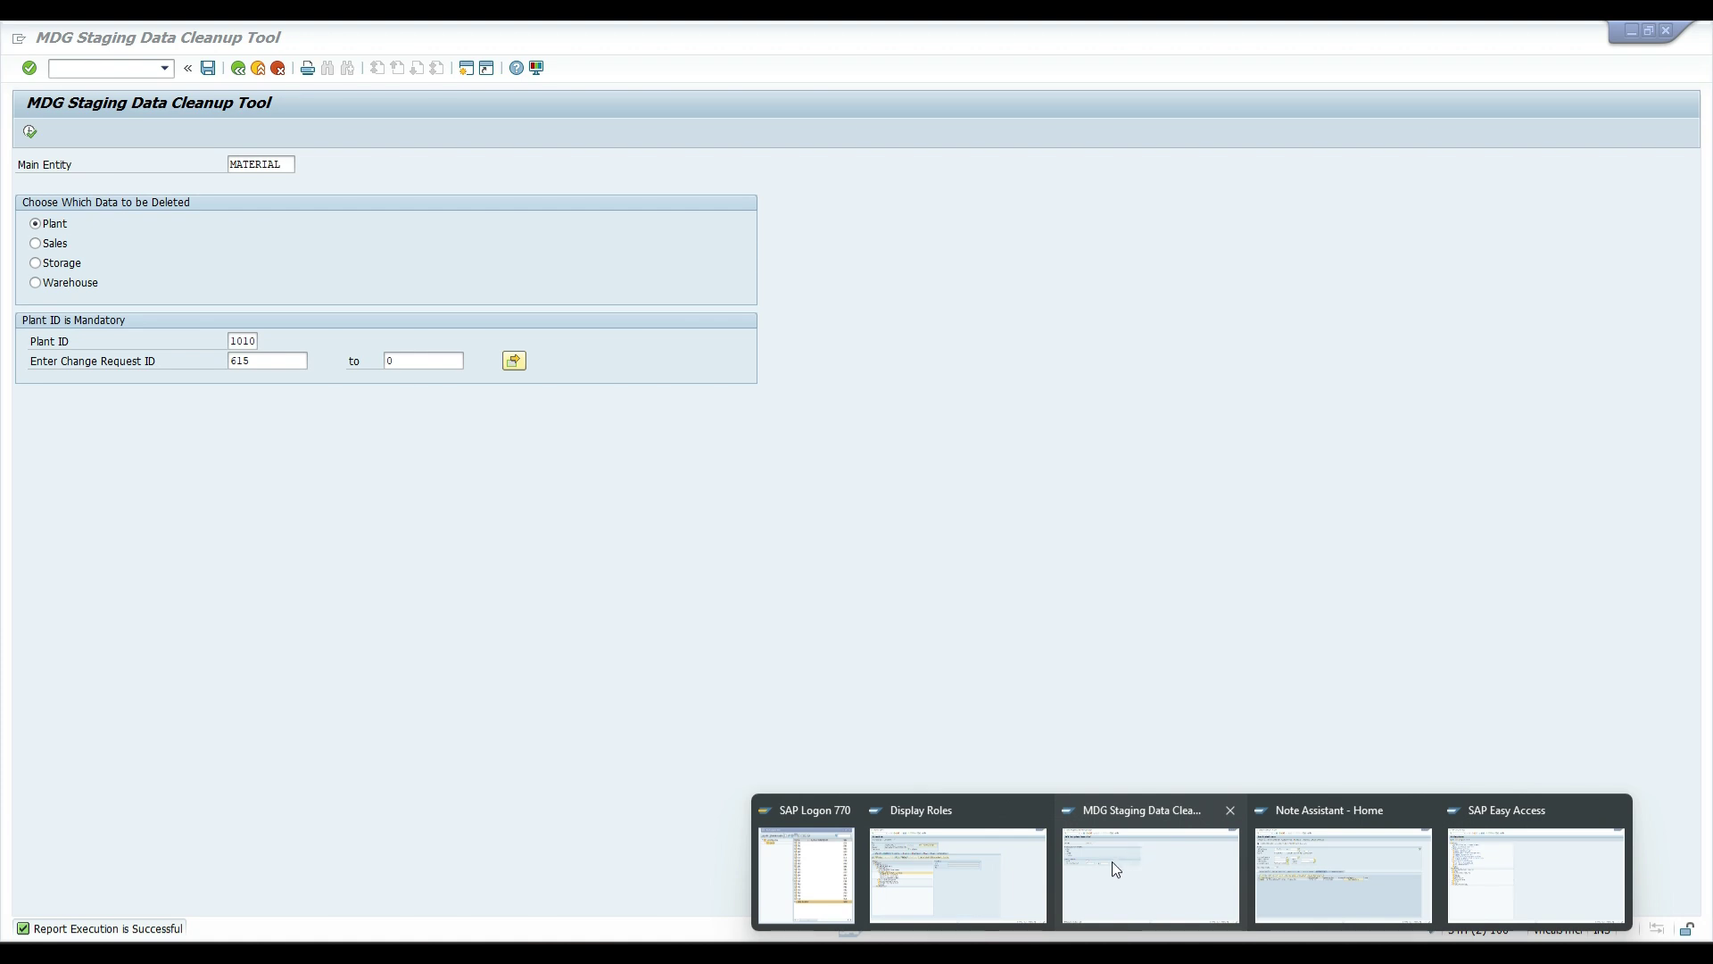
Step: Switch to the SAP GUI session with the MDG Staging Data Cleanup Tool and open transaction SE38 there
left_click(1119, 863)
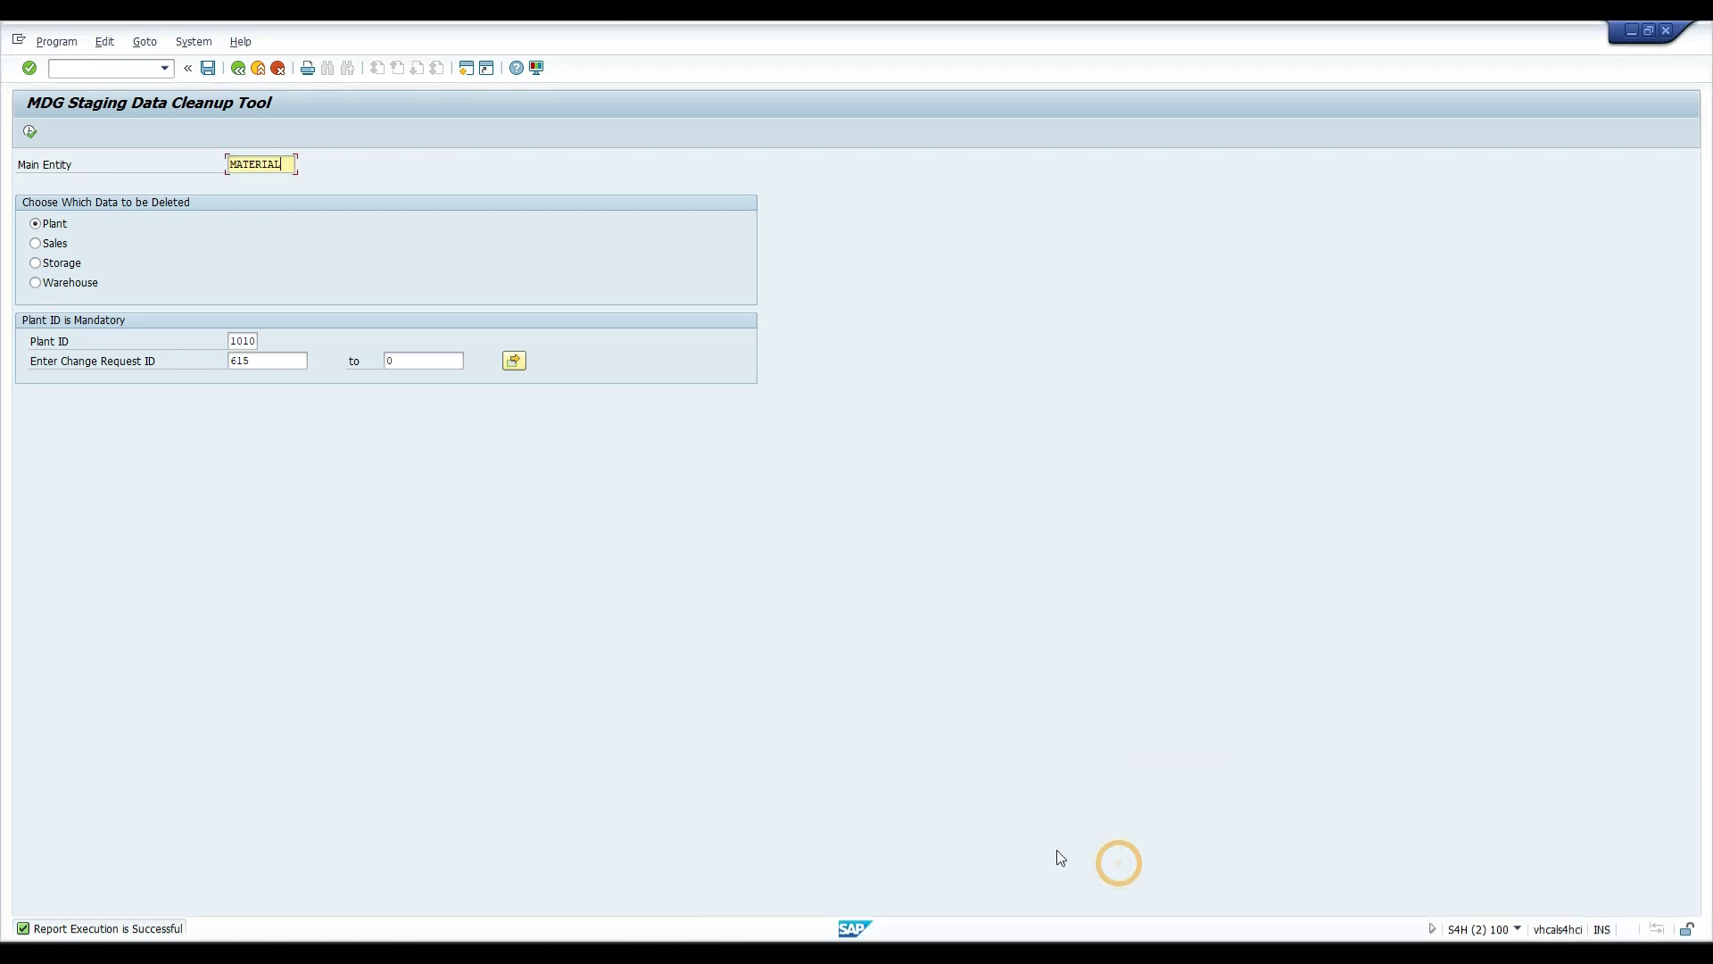
left_click(75, 71)
type("/nse38")
key("Return")
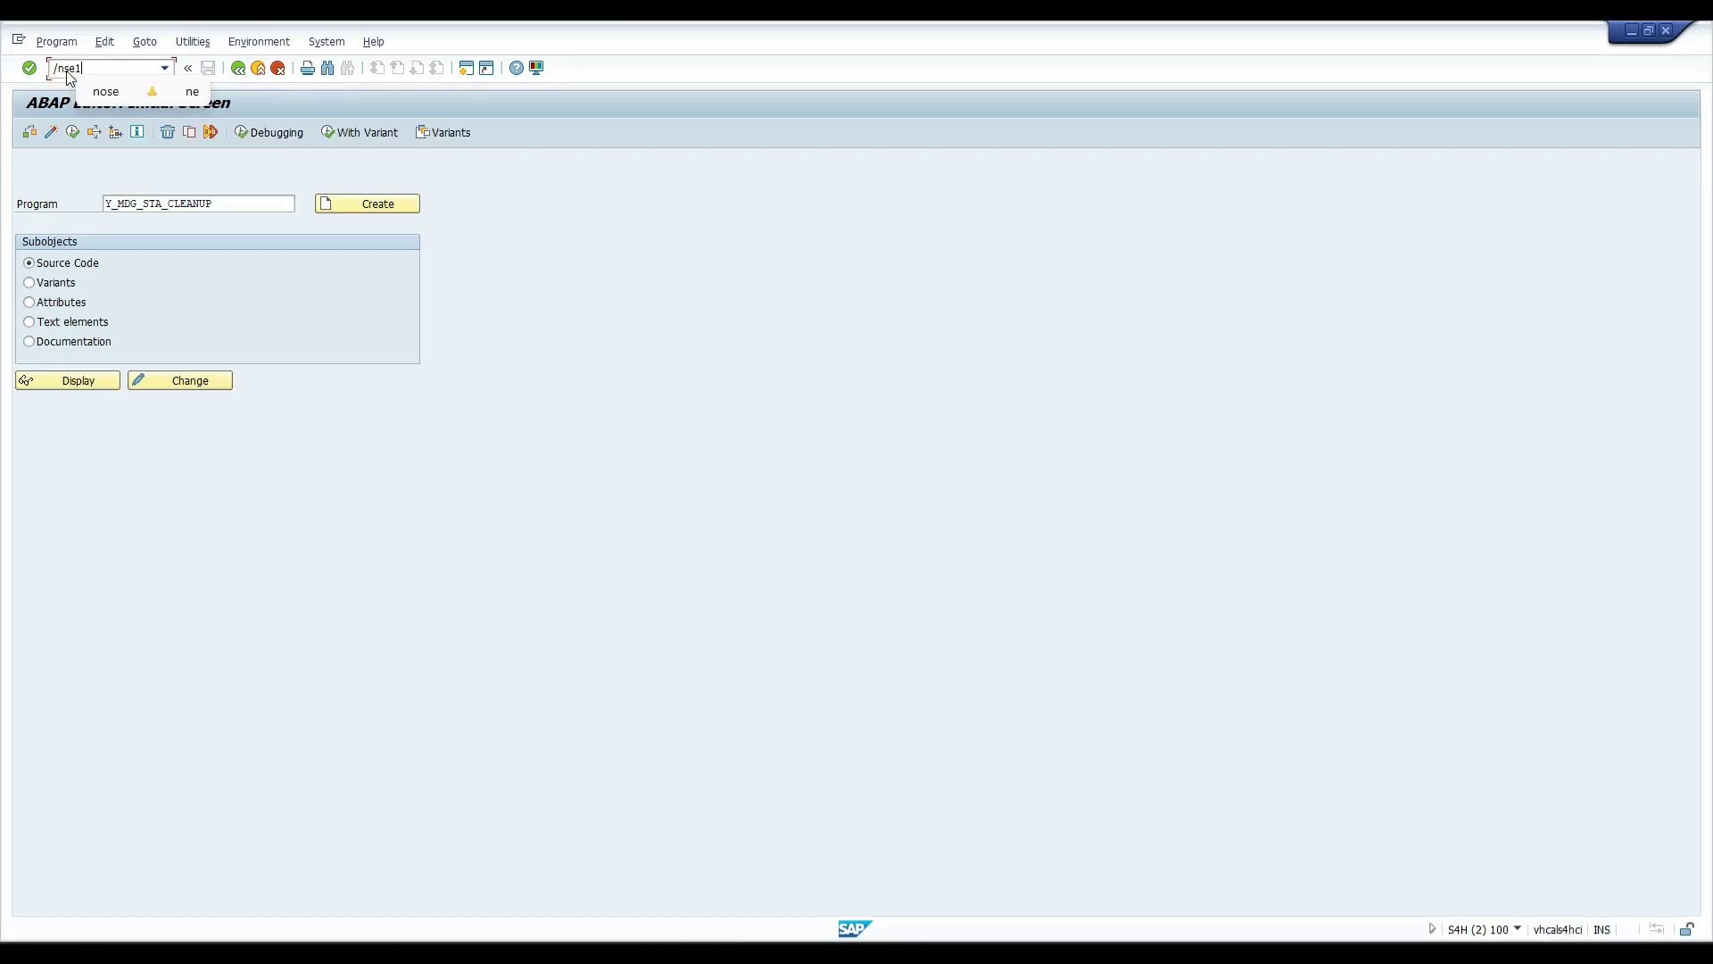
Step: Display the entries of table MARC in transaction SE16N
left_click(68, 72)
type("/nse16n")
key("Return")
type("MARC")
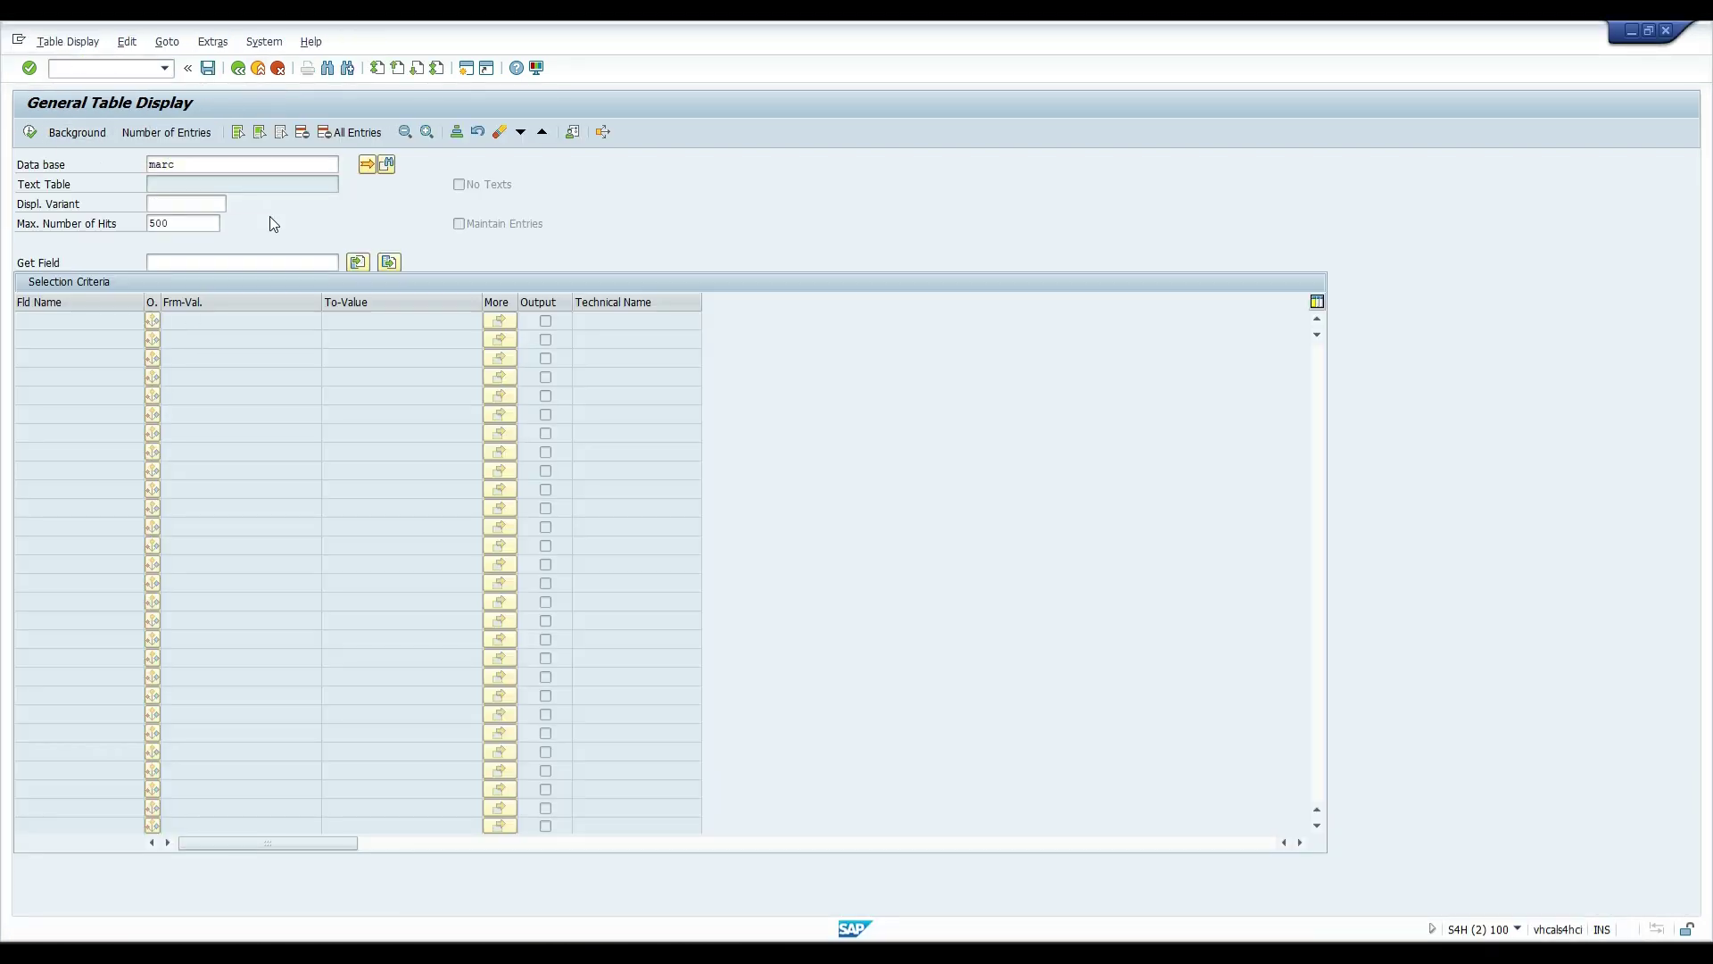
key("Return")
key("F8")
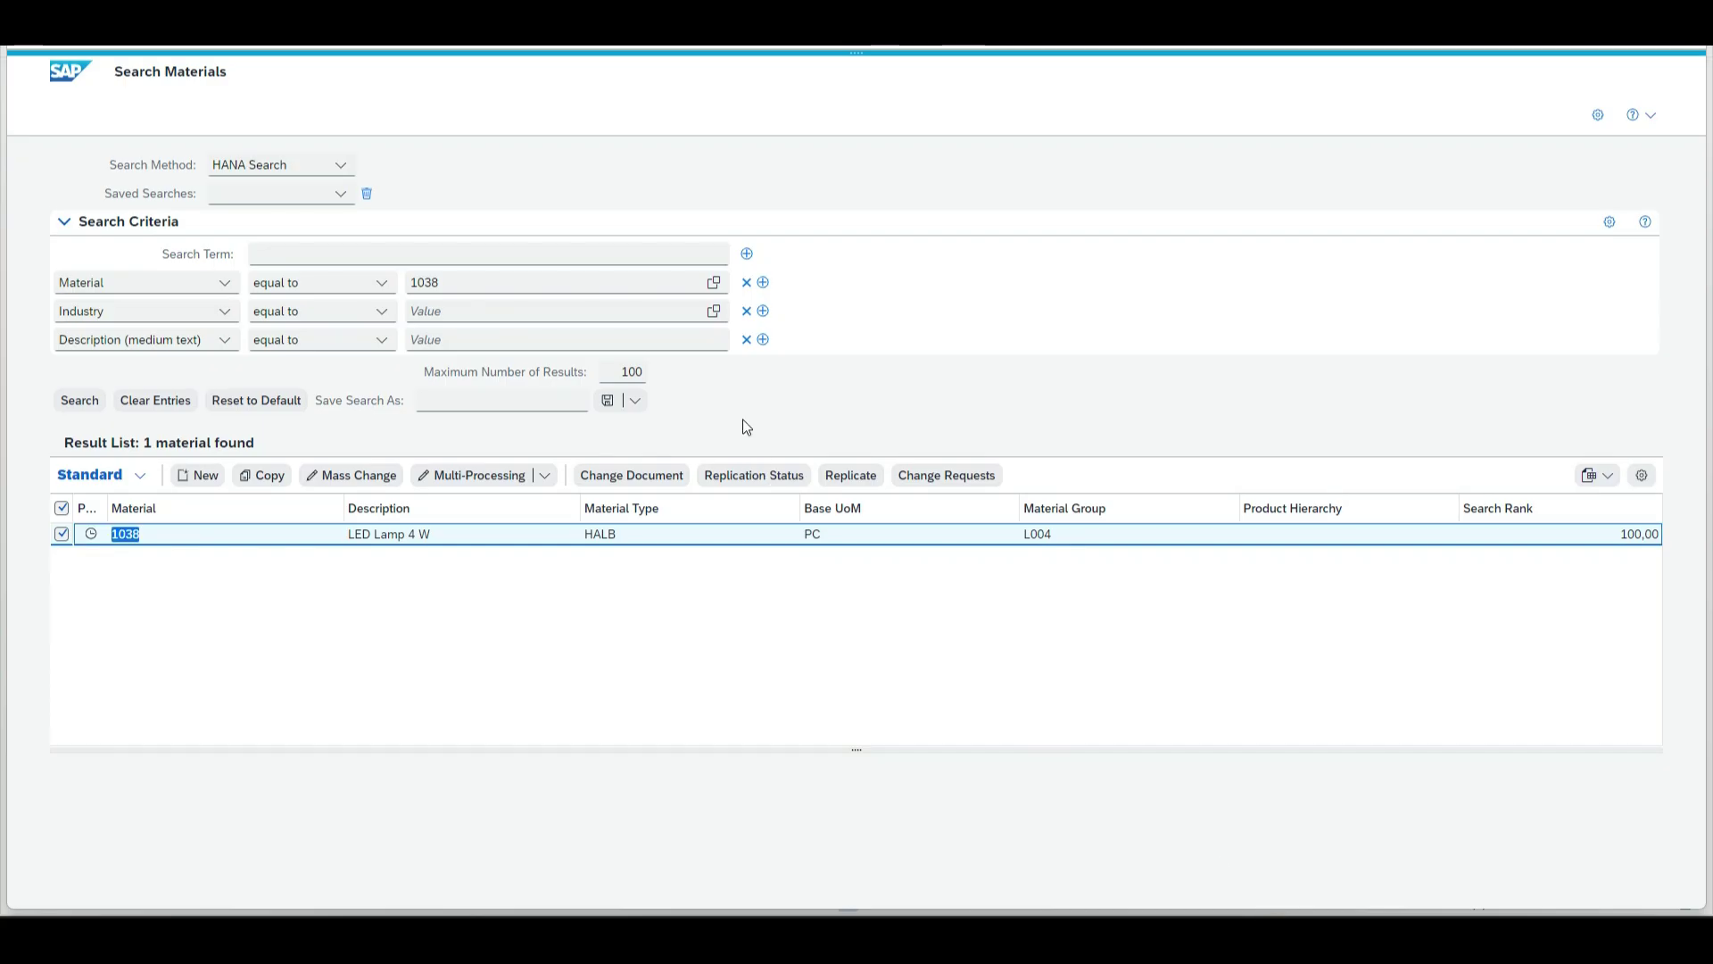
Step: Search the MDG materials for material 1037 and open its record
left_click(497, 281)
key("BackSpace")
type("7")
double_click(497, 282)
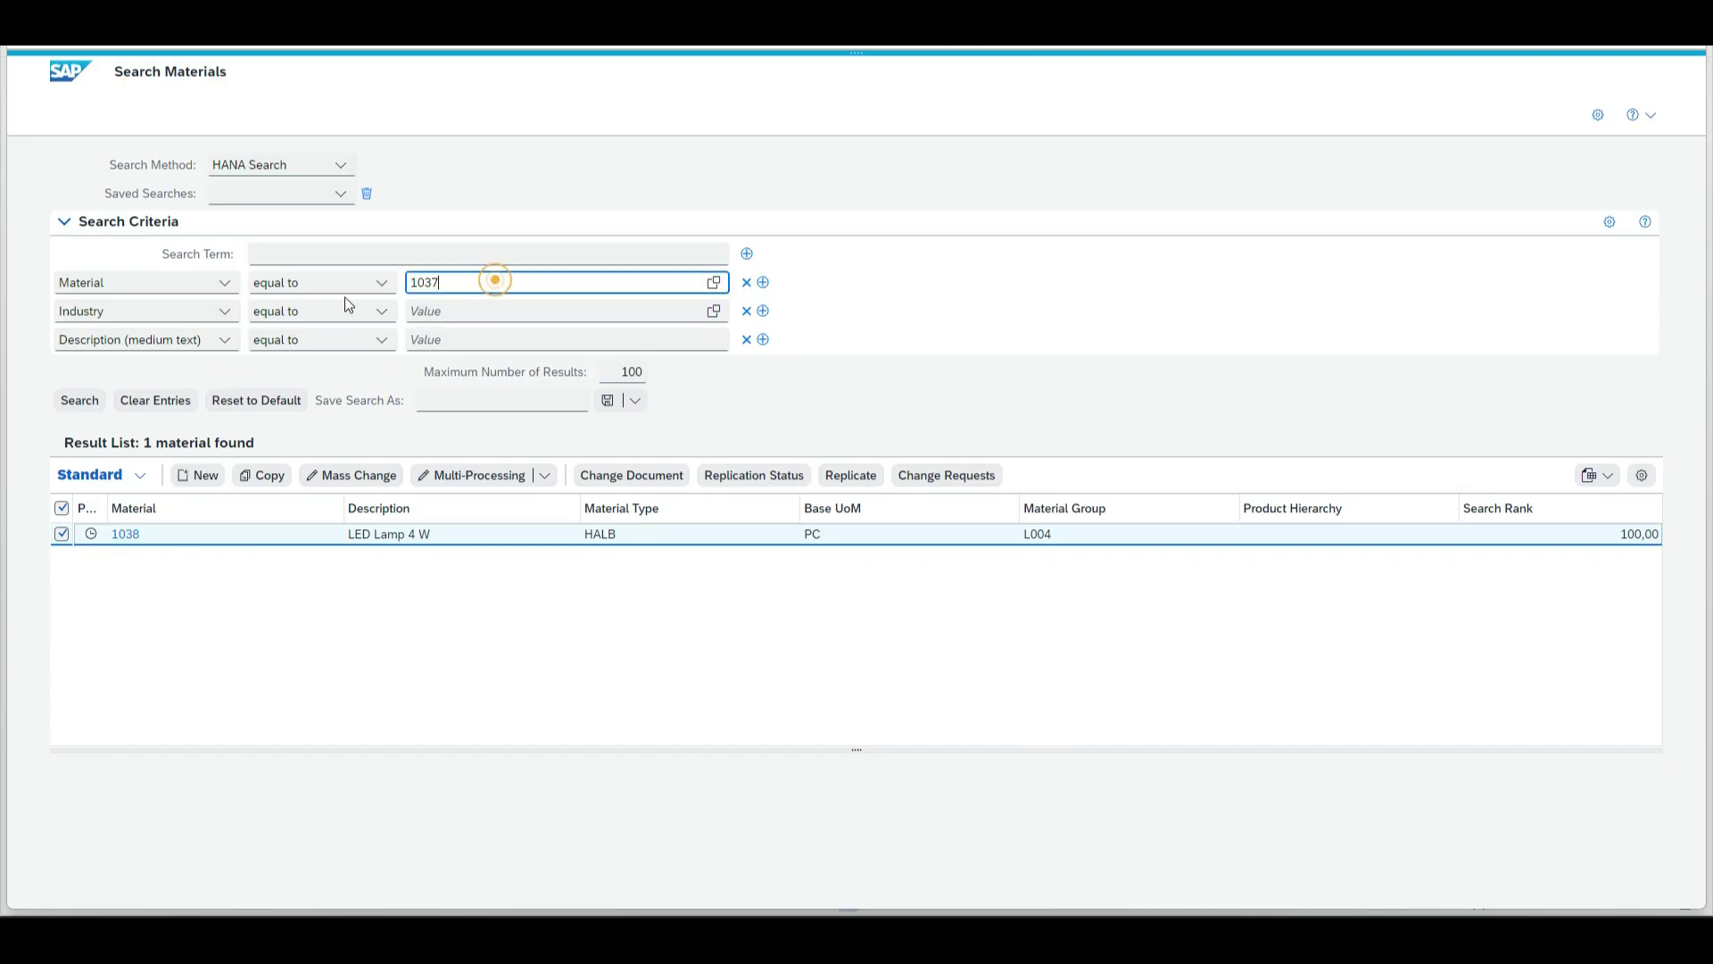
key("Return")
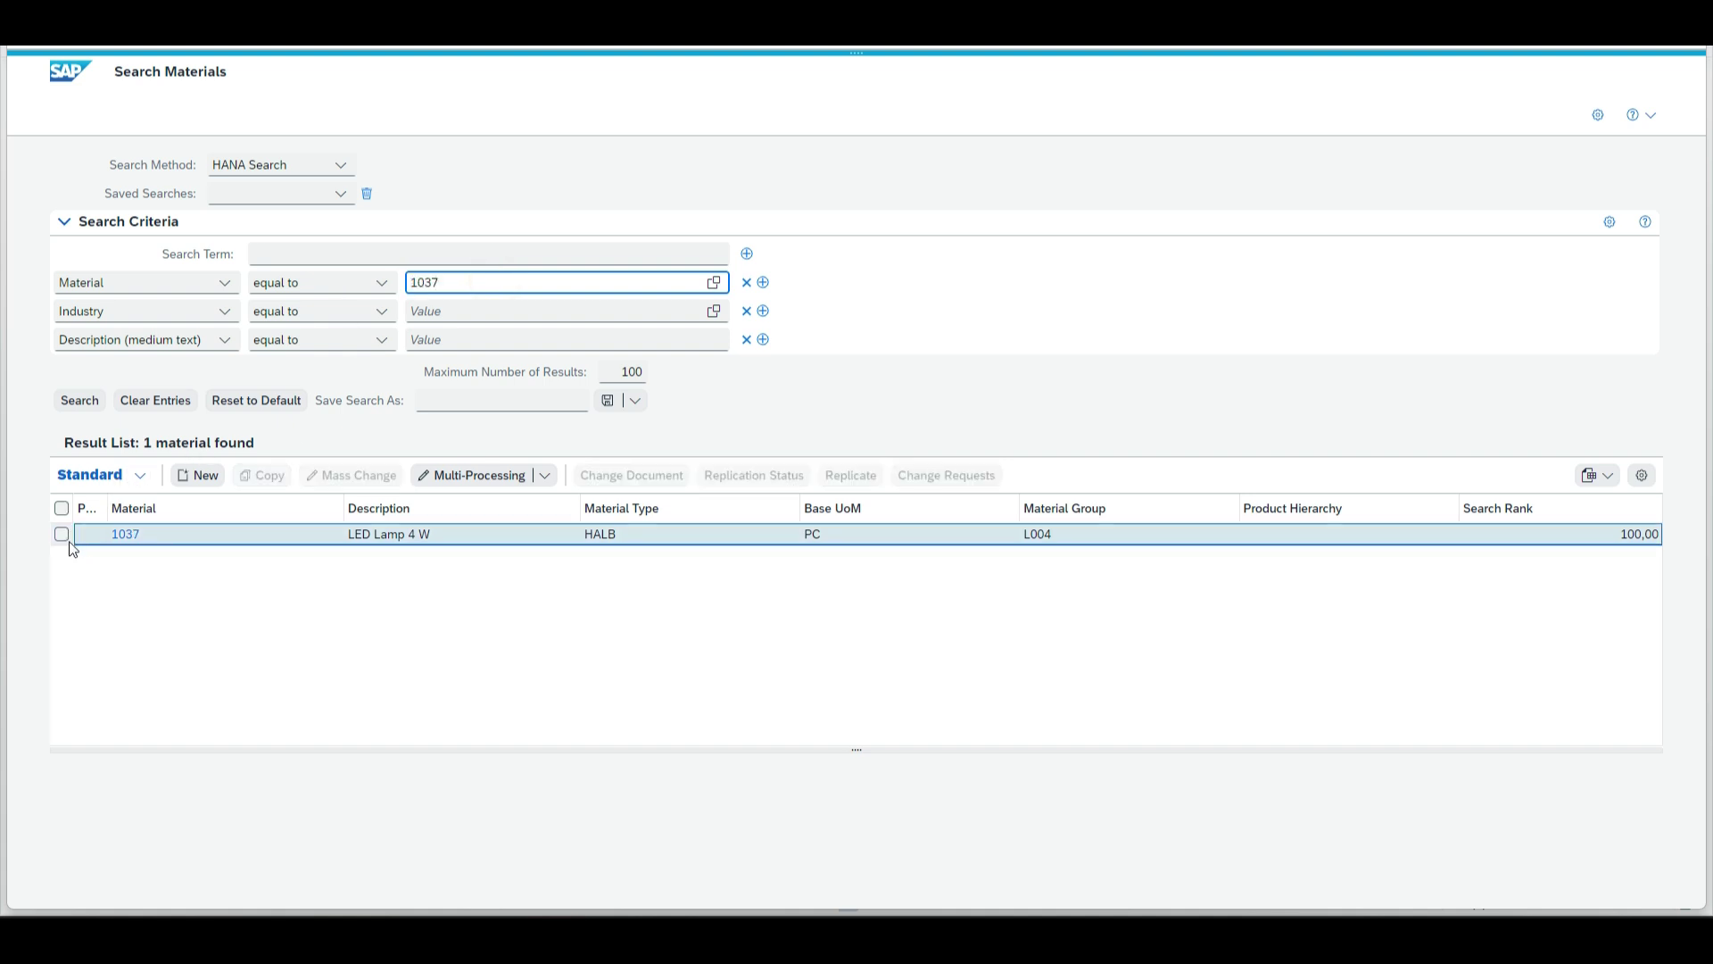
double_click(136, 537)
left_click(135, 535)
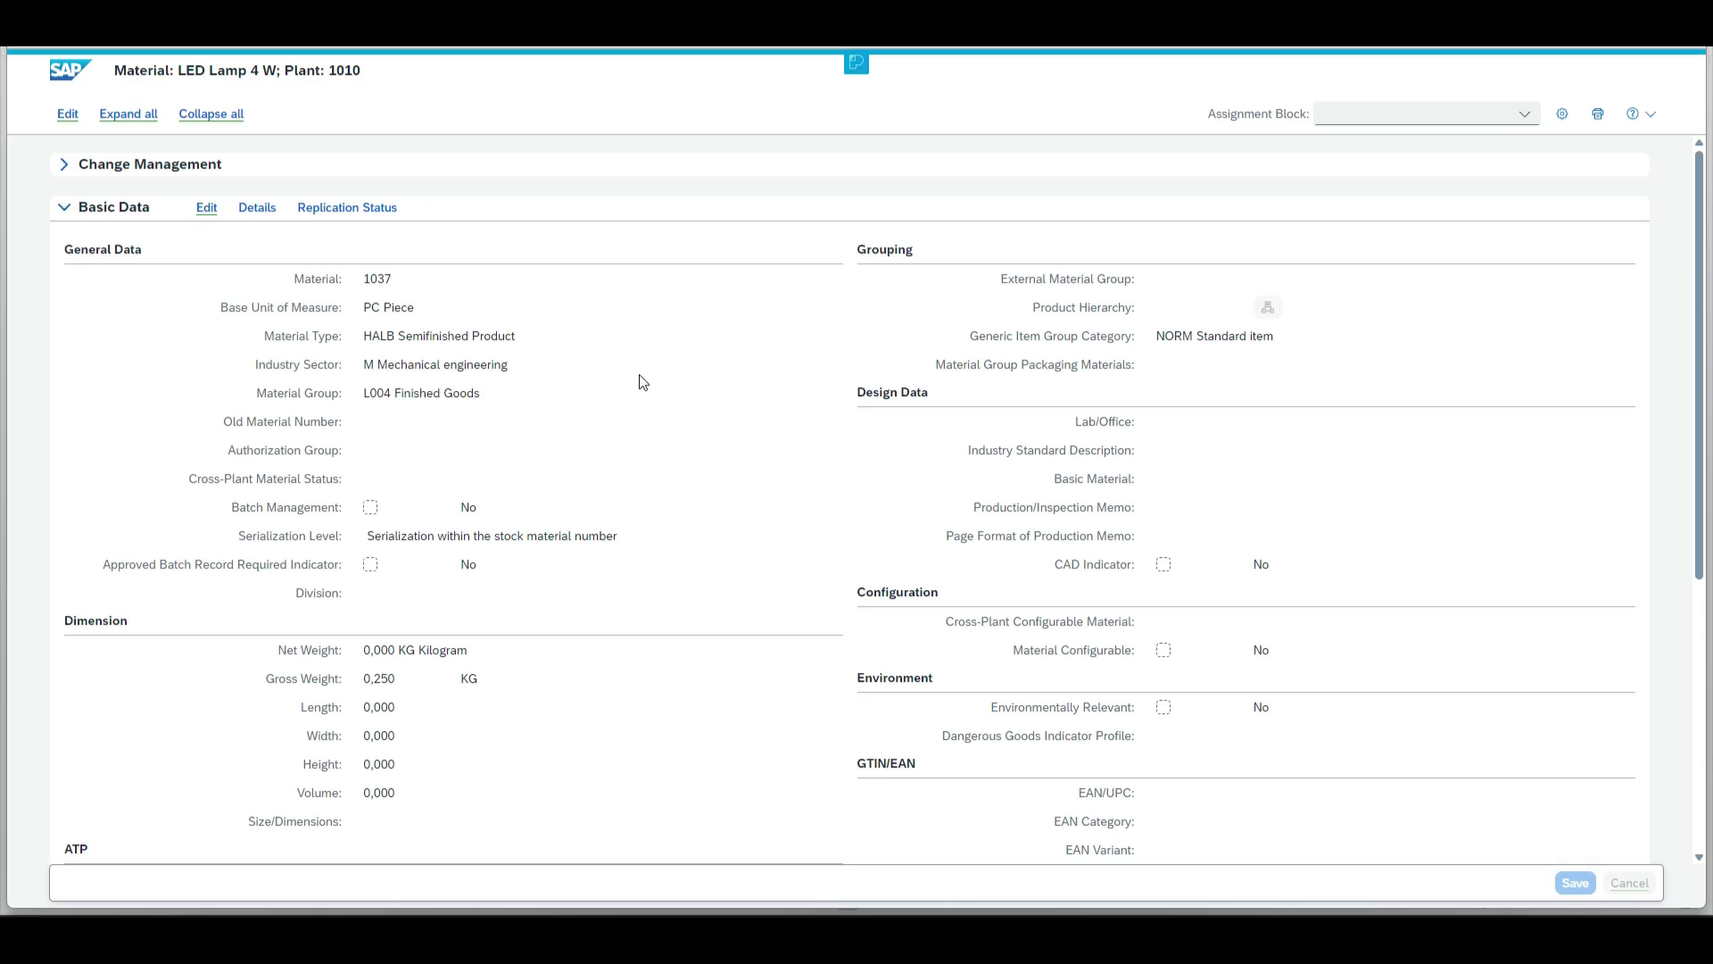
Step: Start editing the material with a Process Material change request and give it the description "Test"
left_click(66, 113)
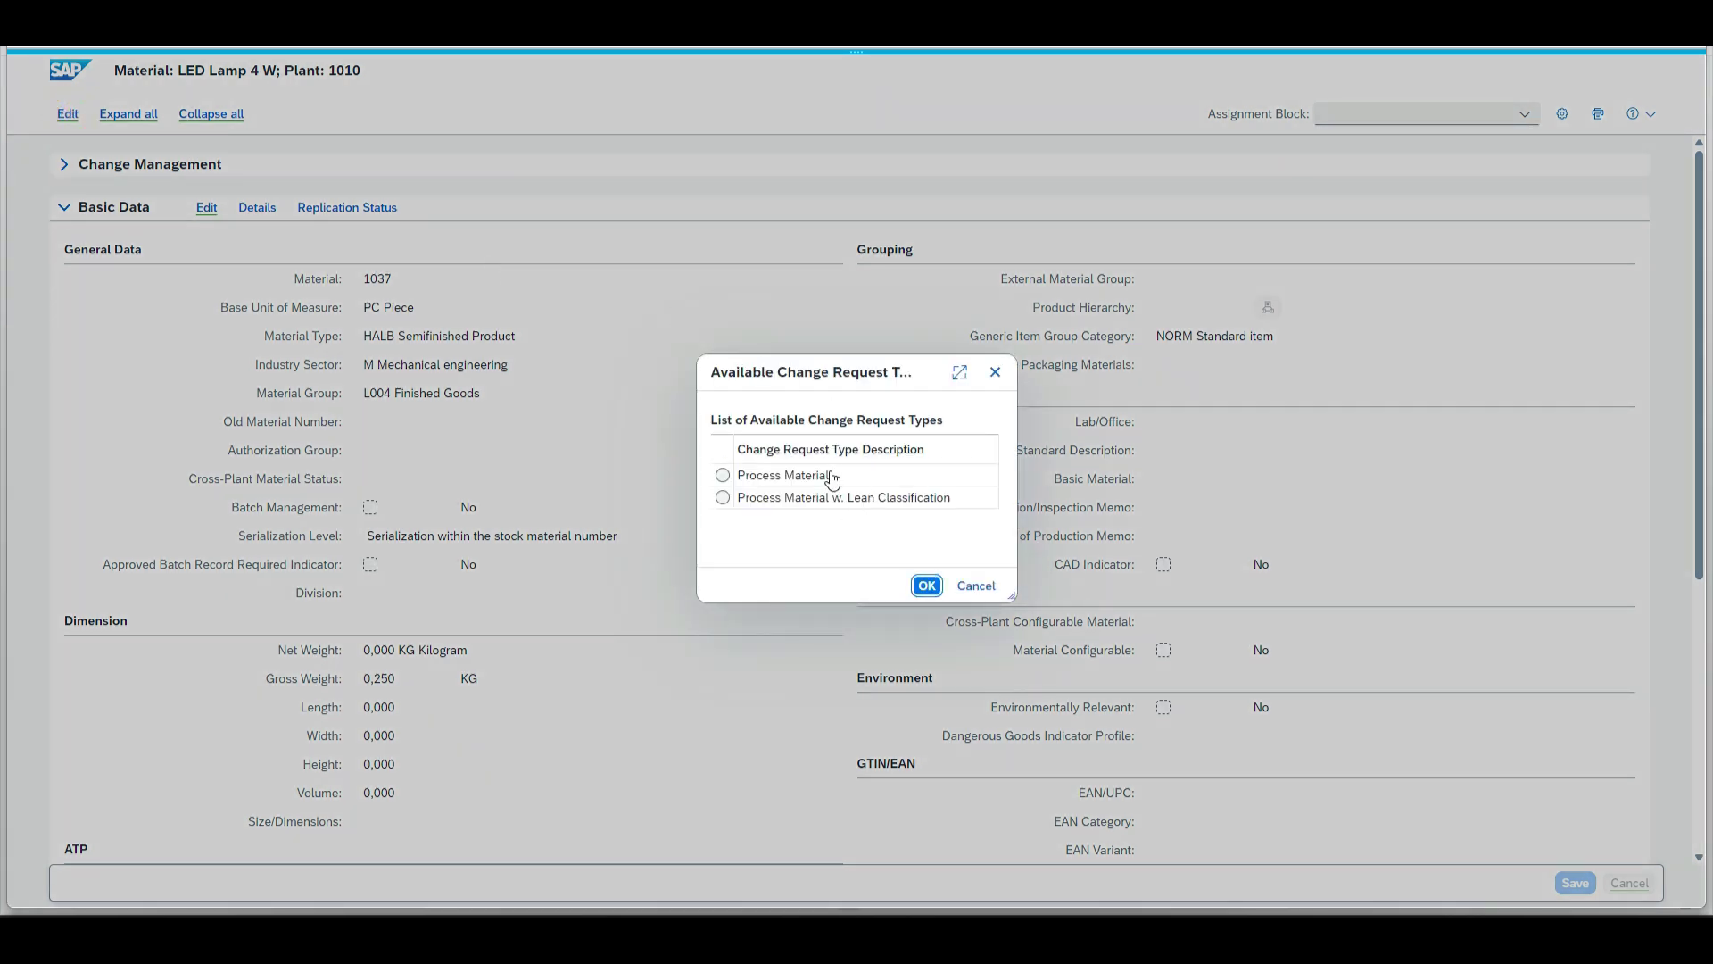
left_click(831, 475)
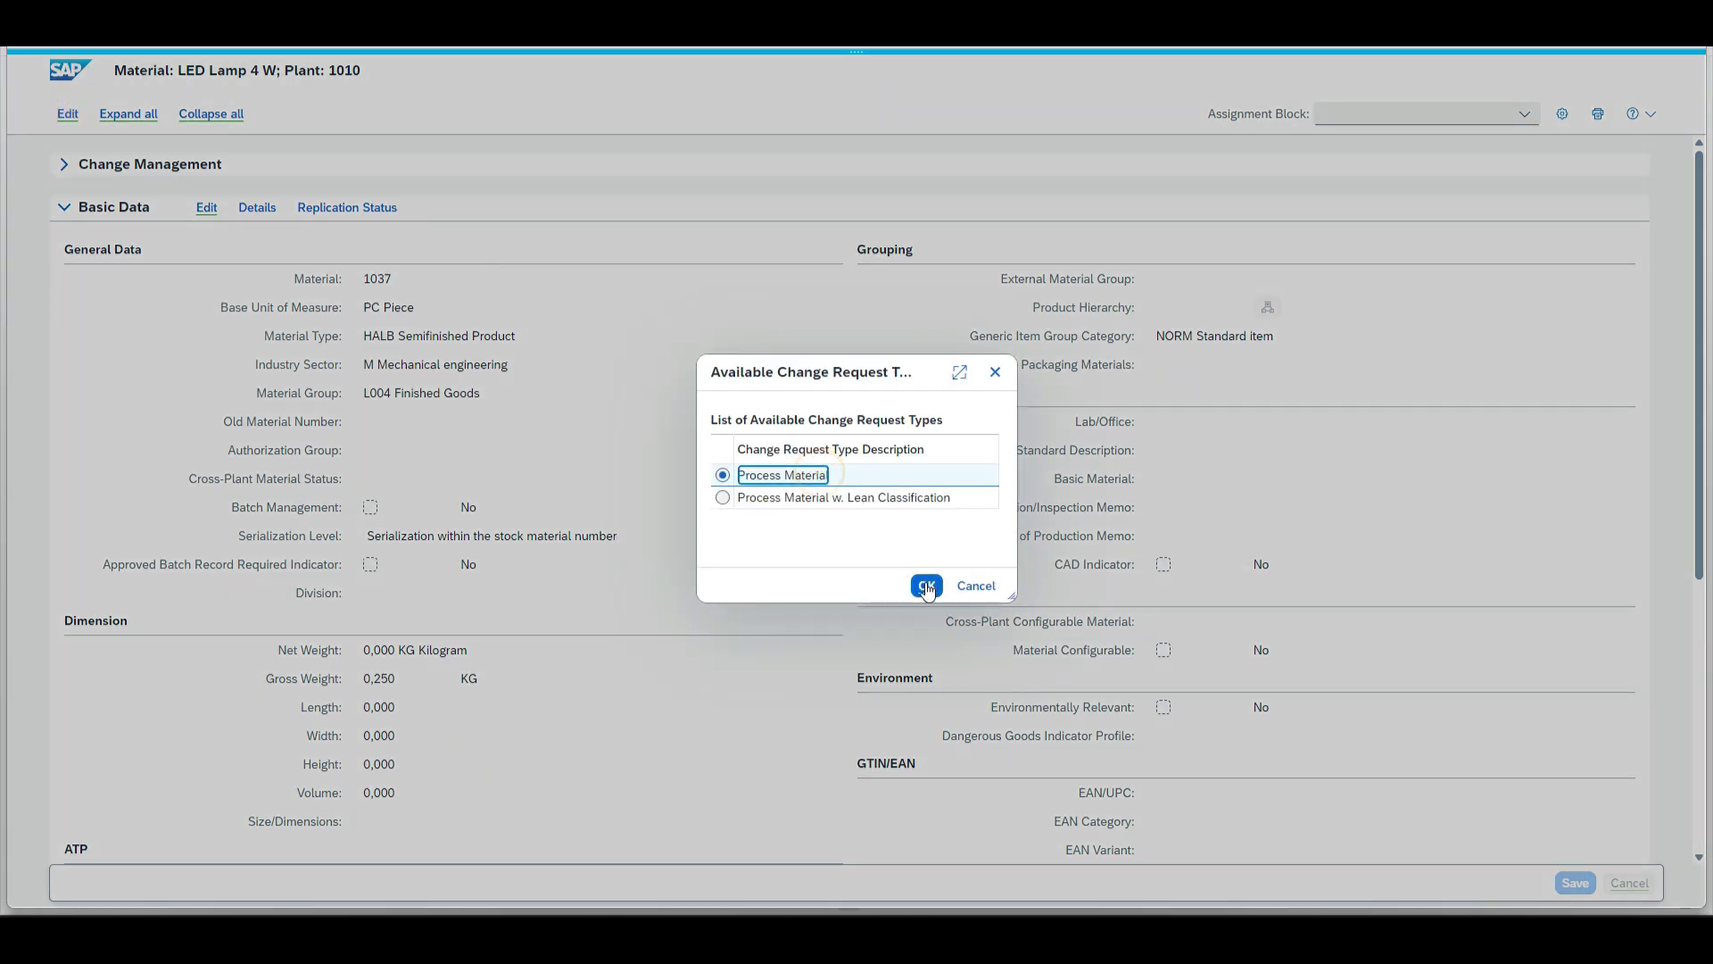
left_click(927, 587)
left_click(418, 308)
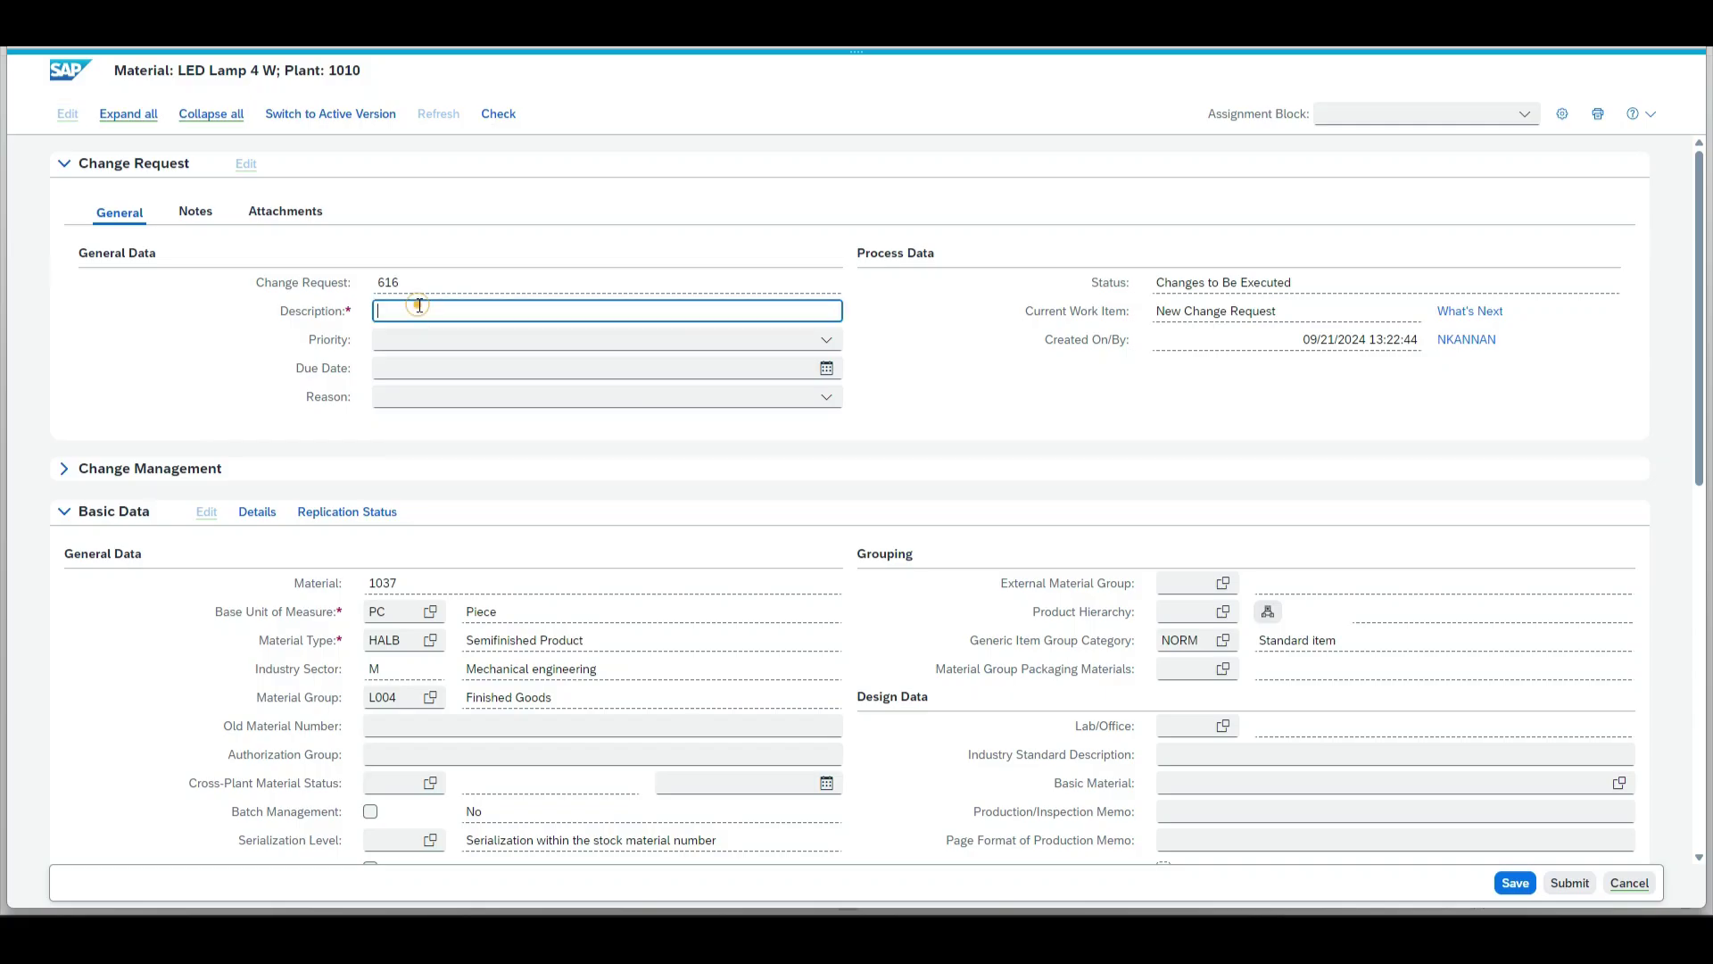
type("Test")
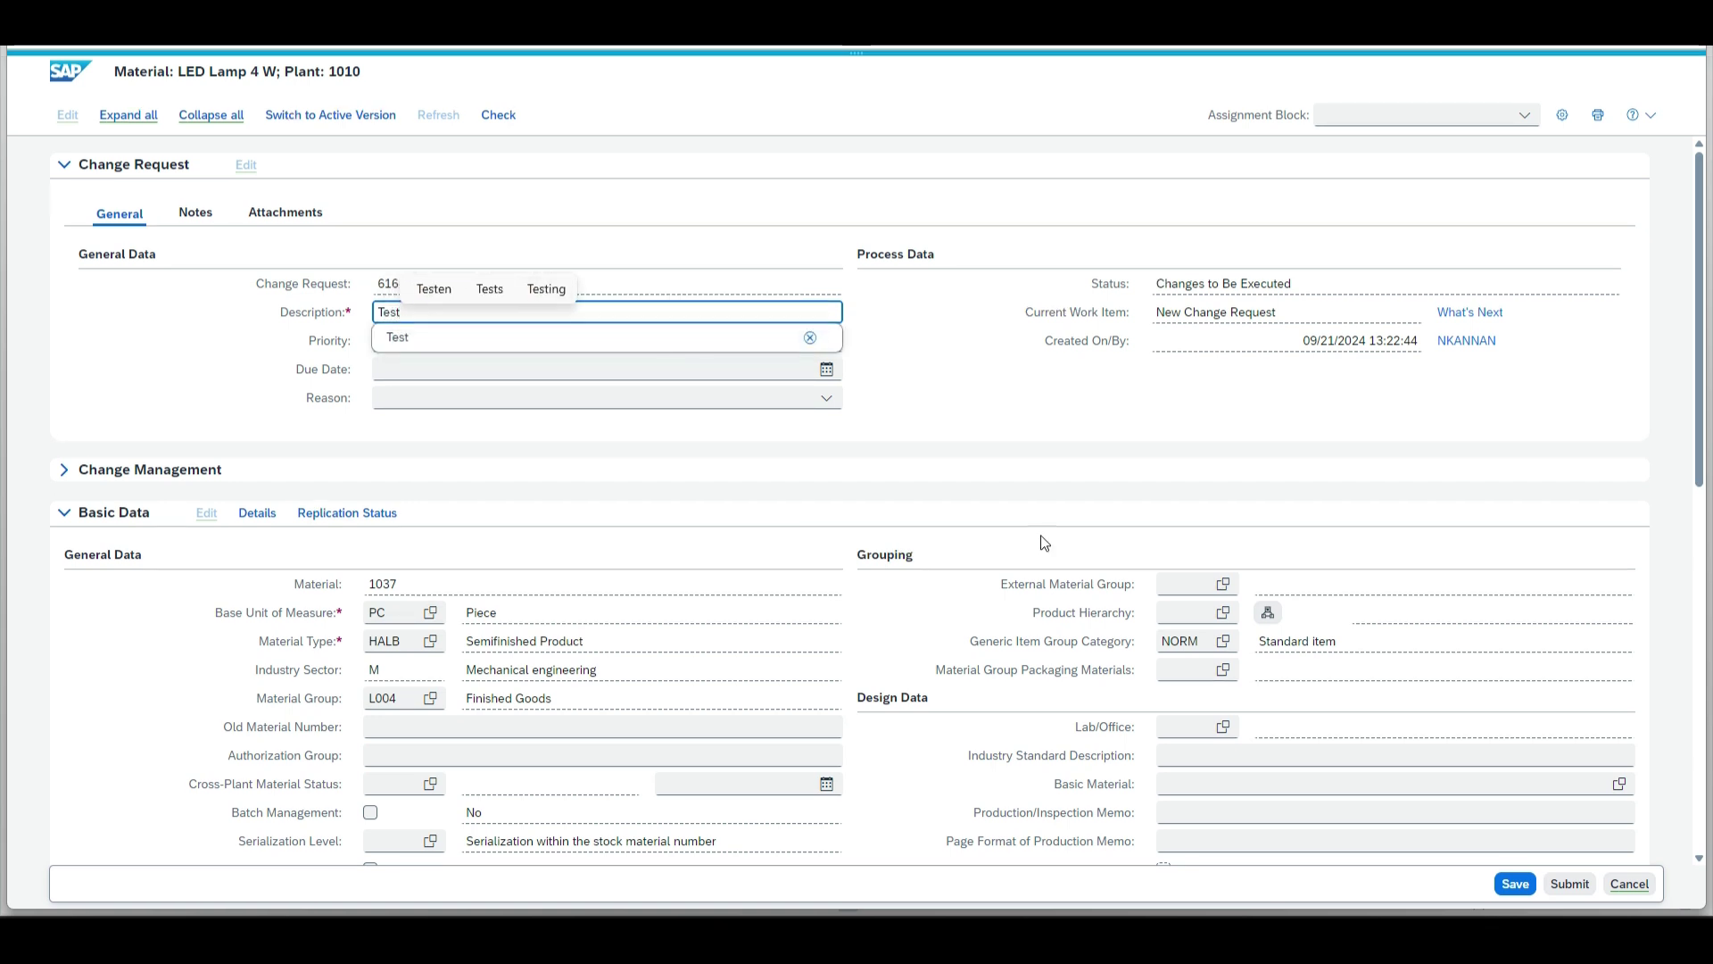
Step: Set the Lab/Office in the design data to 002 Laboratory 2 and save the change request
left_click(1223, 726)
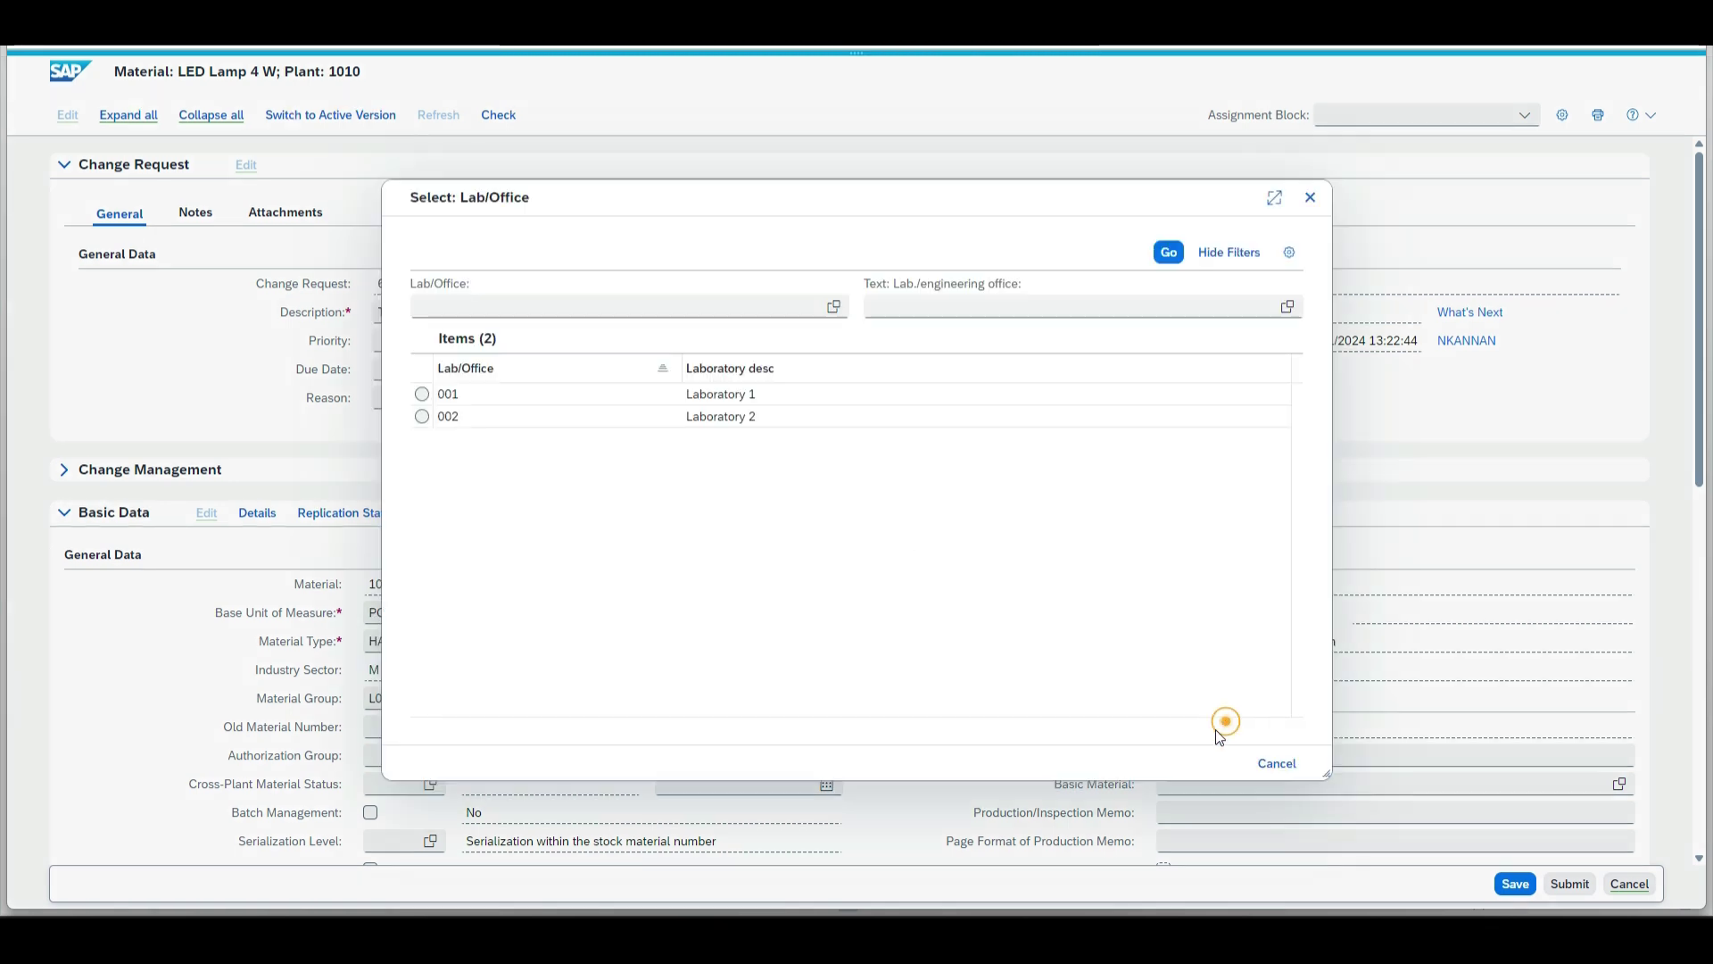
left_click(749, 415)
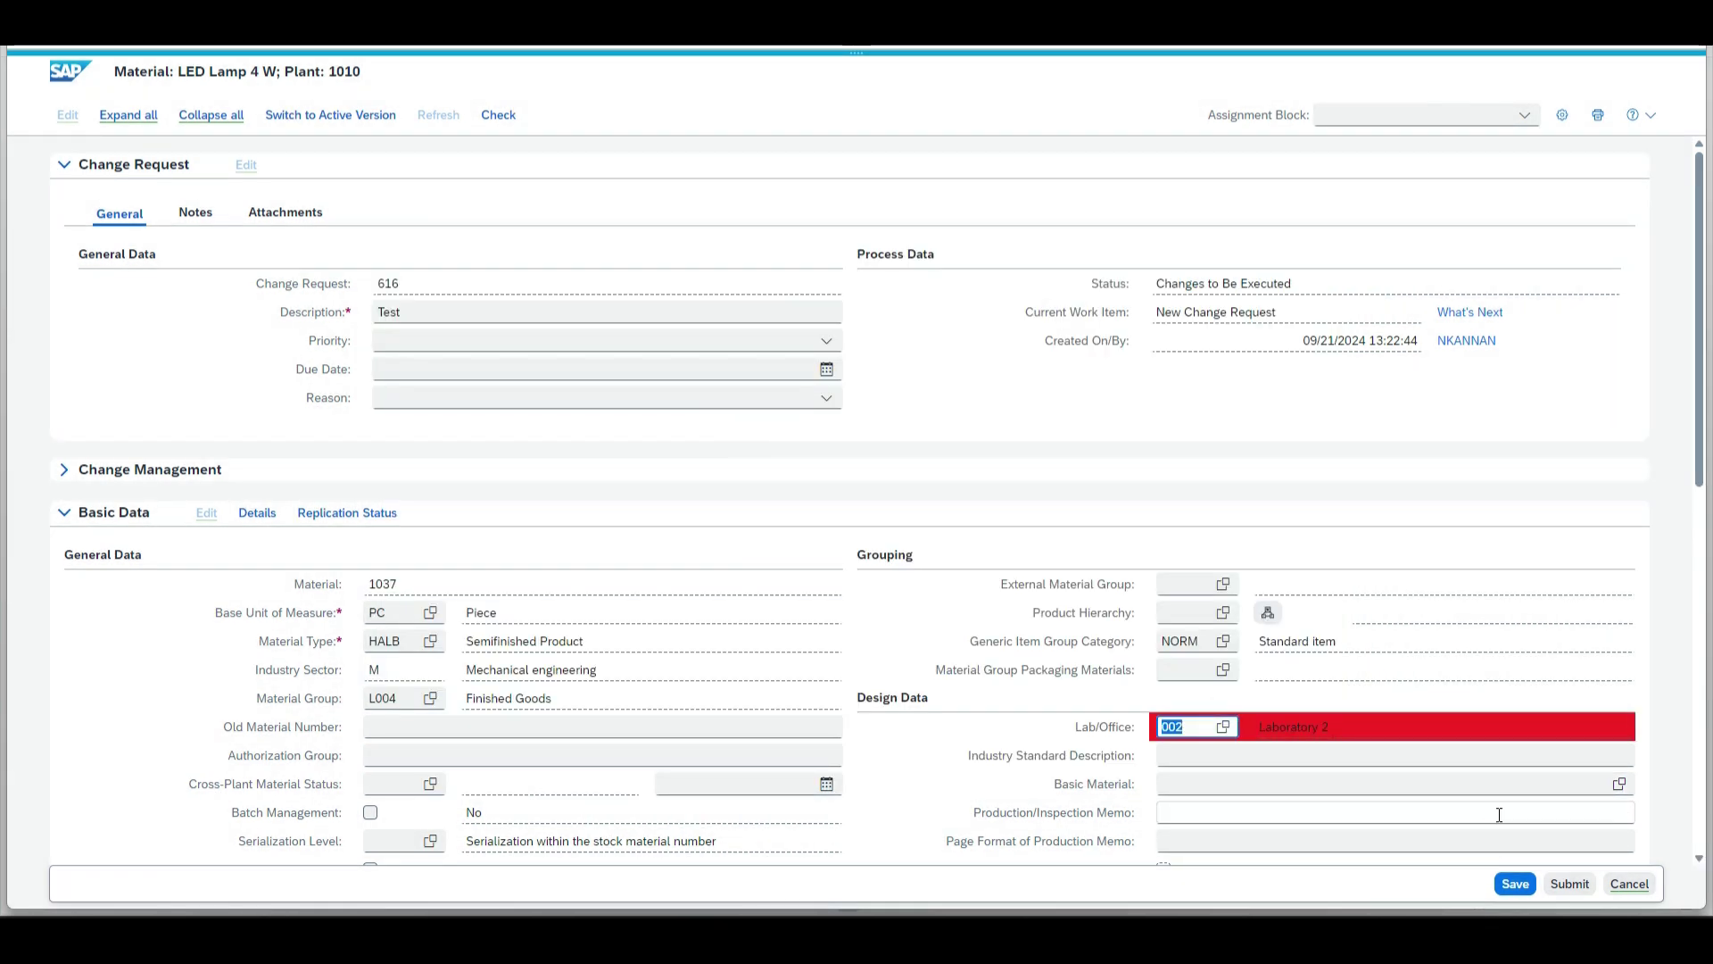
left_click(1515, 883)
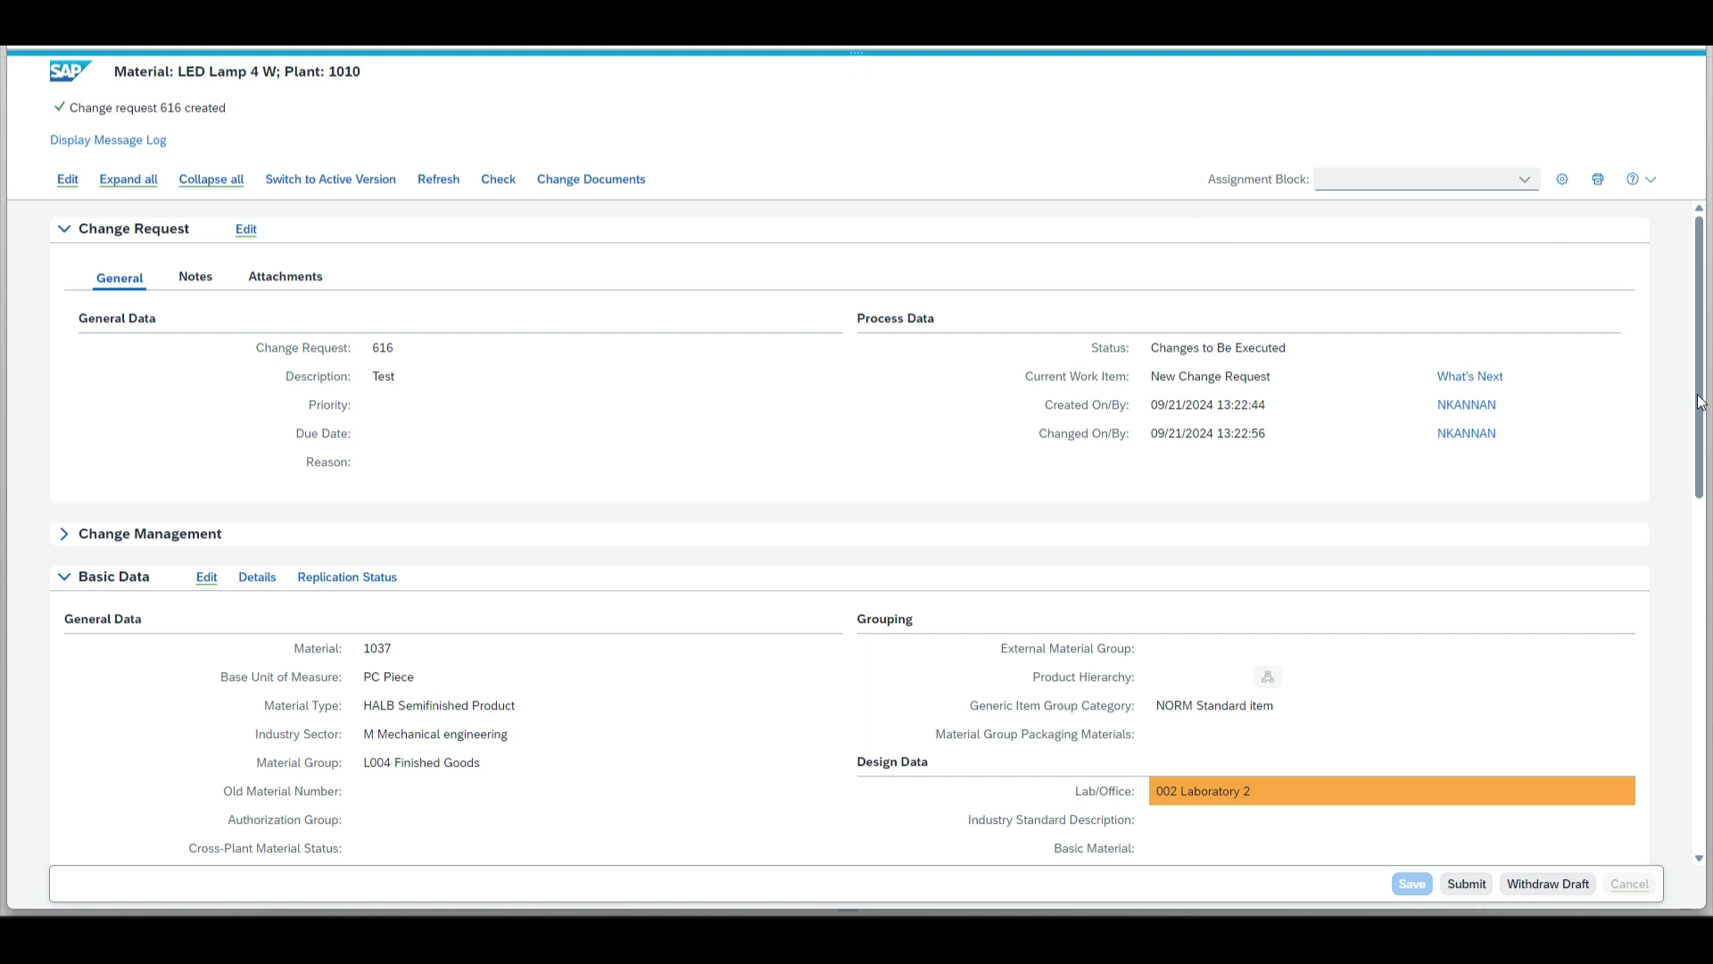
left_click_drag(1698, 403, 1698, 752)
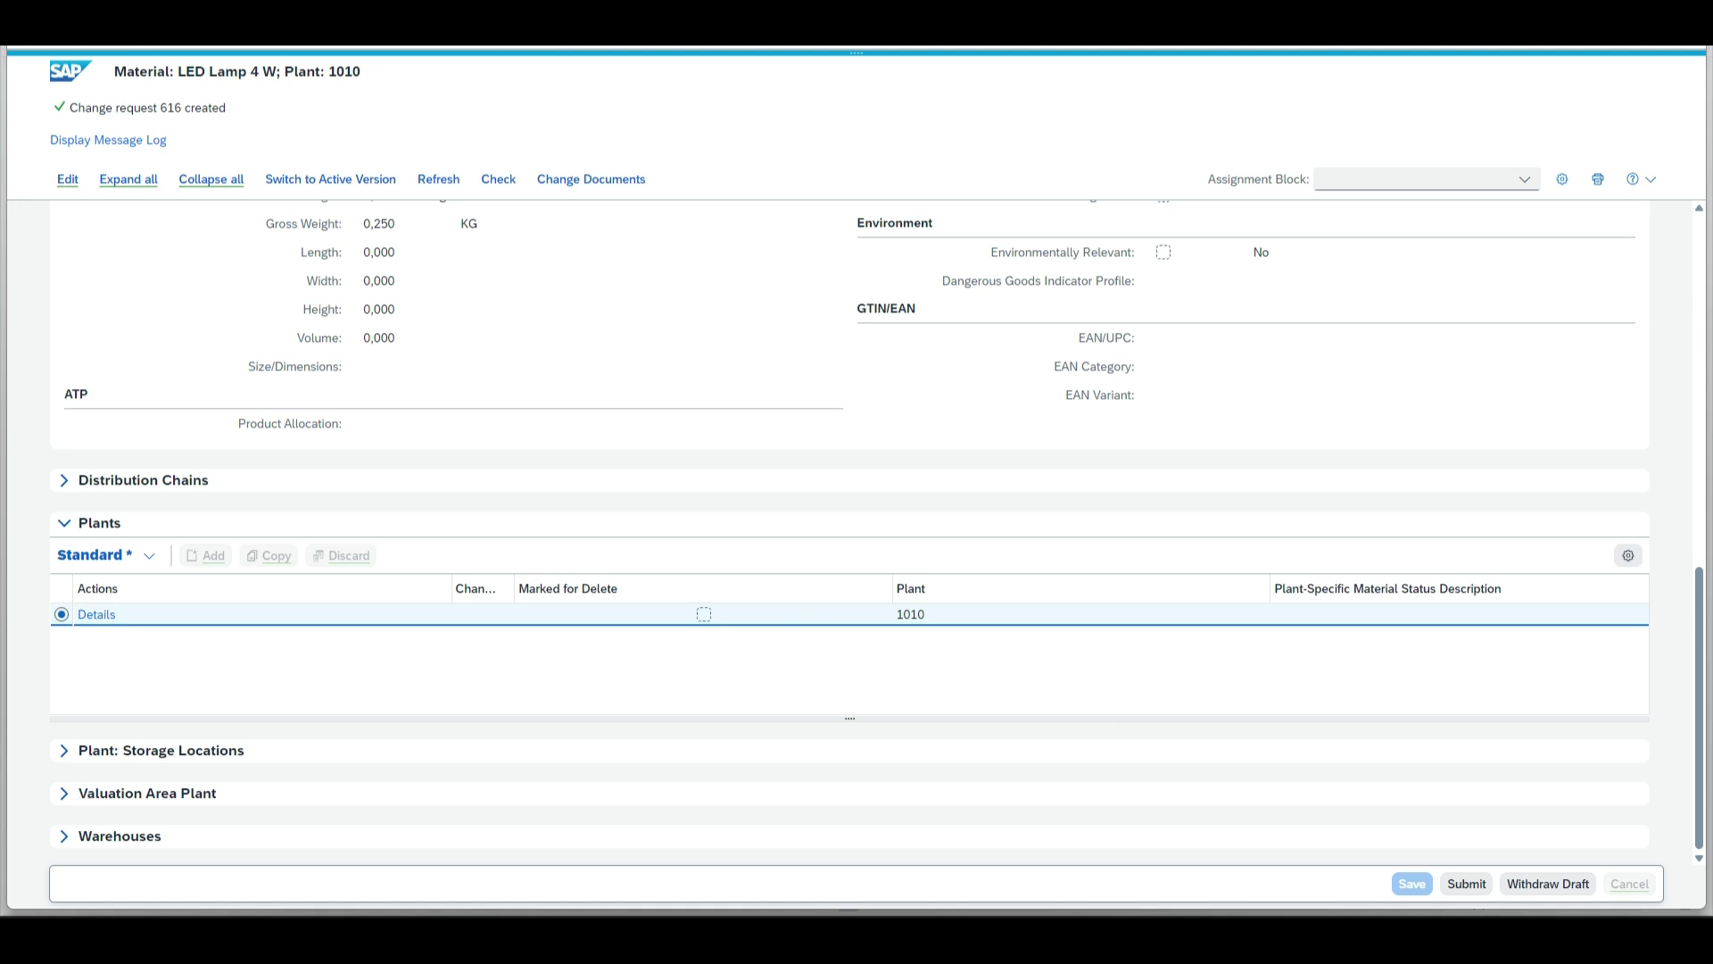
Step: In the SAP Easy Access session, open transaction SARA and start the Write action for archiving object MM_MATNR
mouse_move(1193, 937)
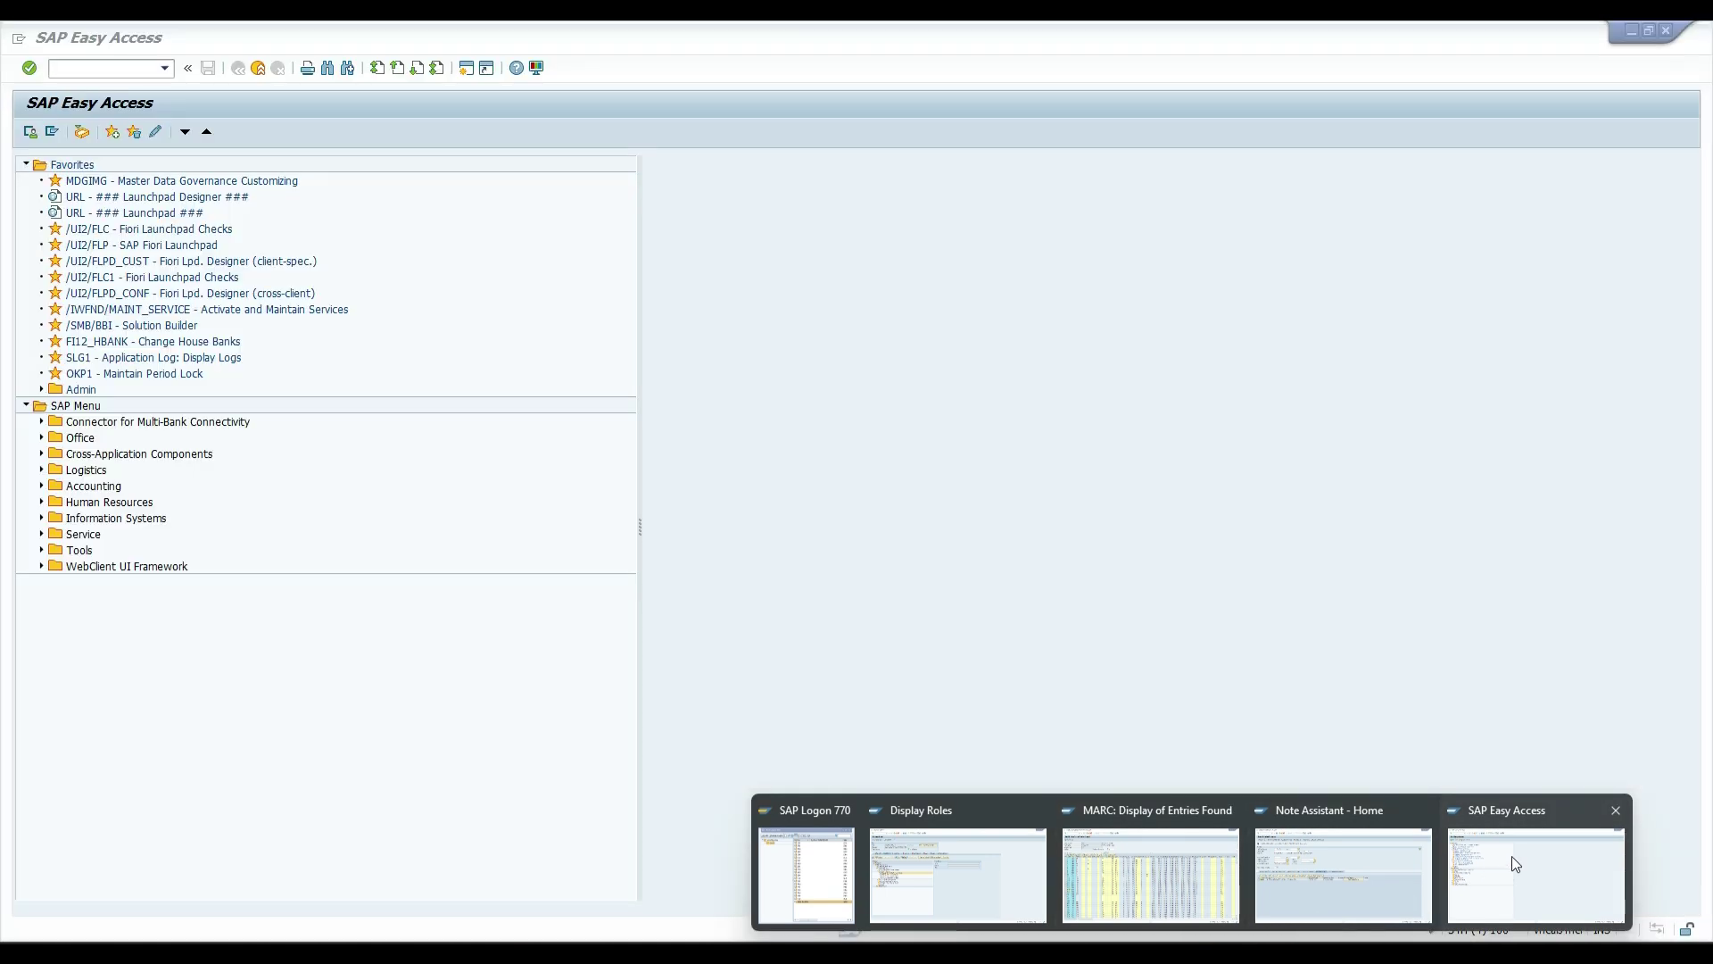
left_click(1466, 849)
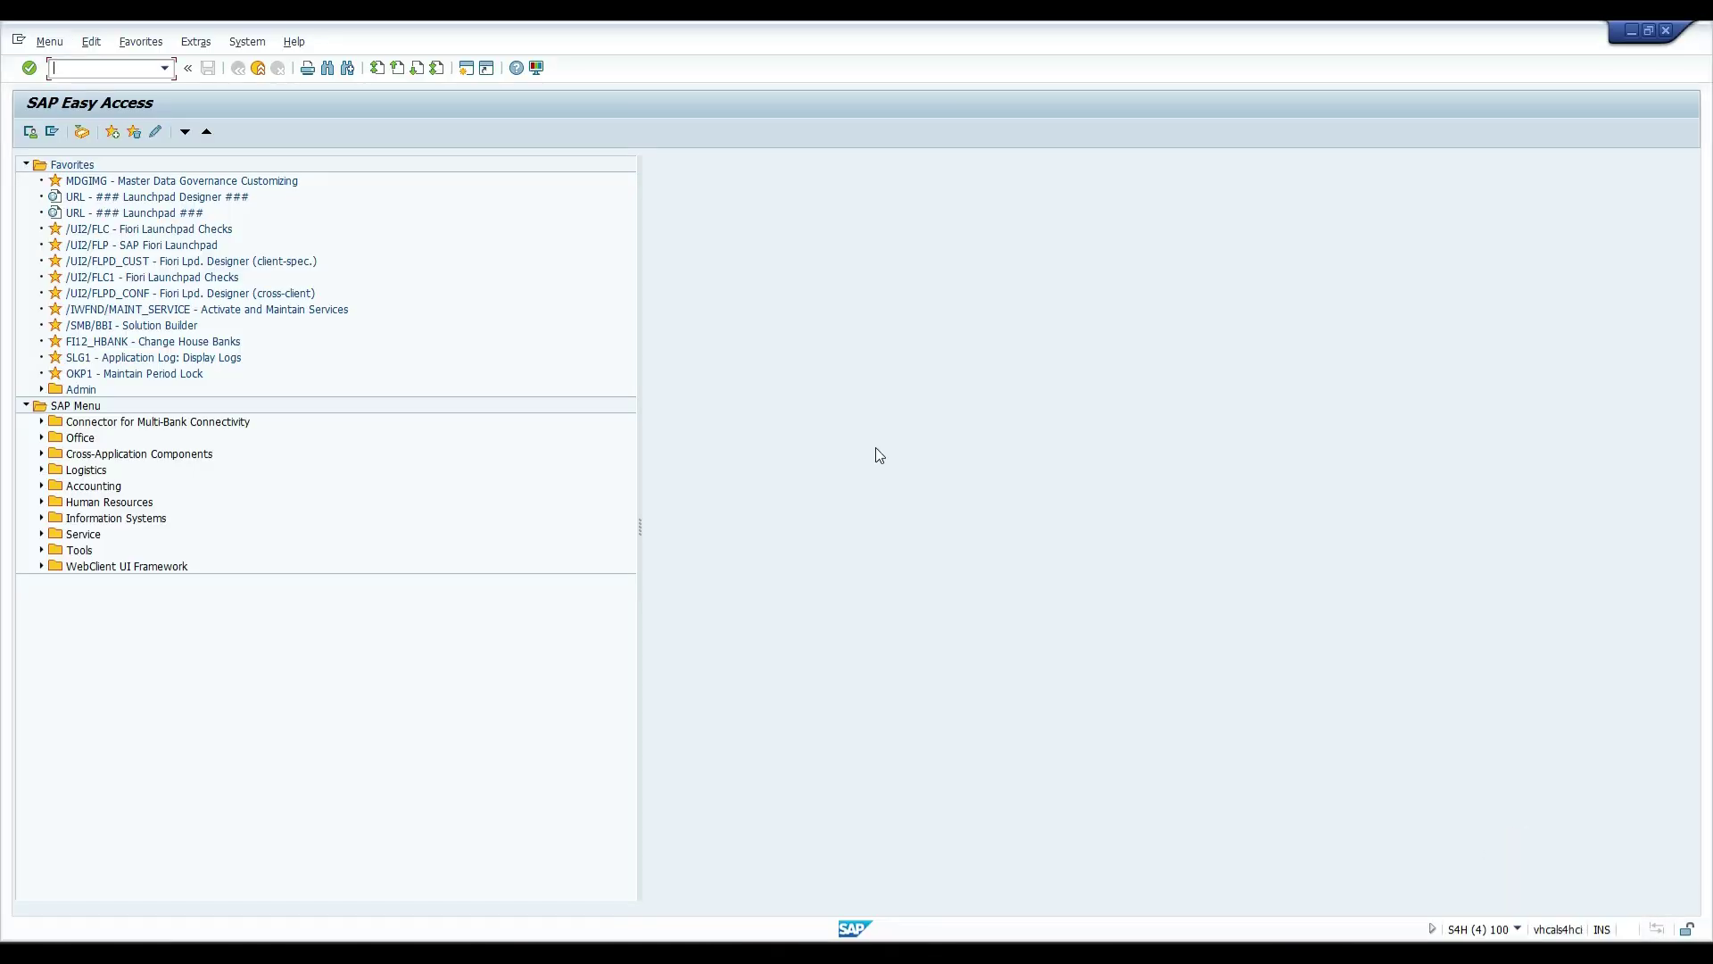
type("sara")
key("Return")
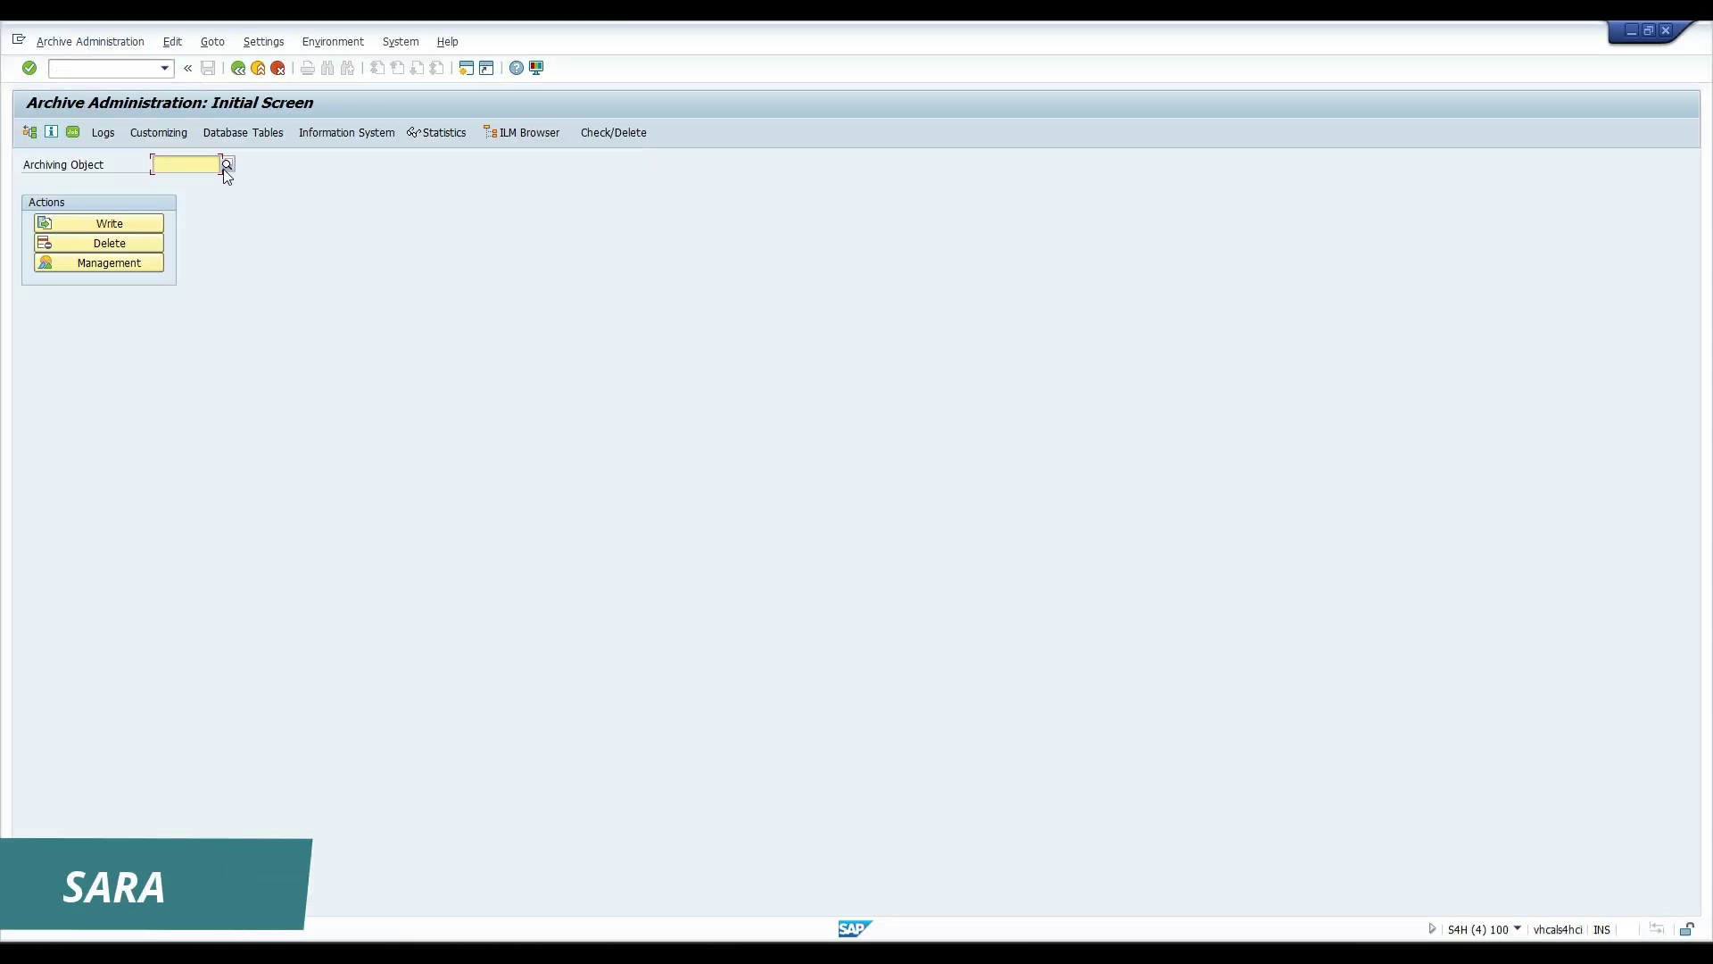
type("MM_MATNR")
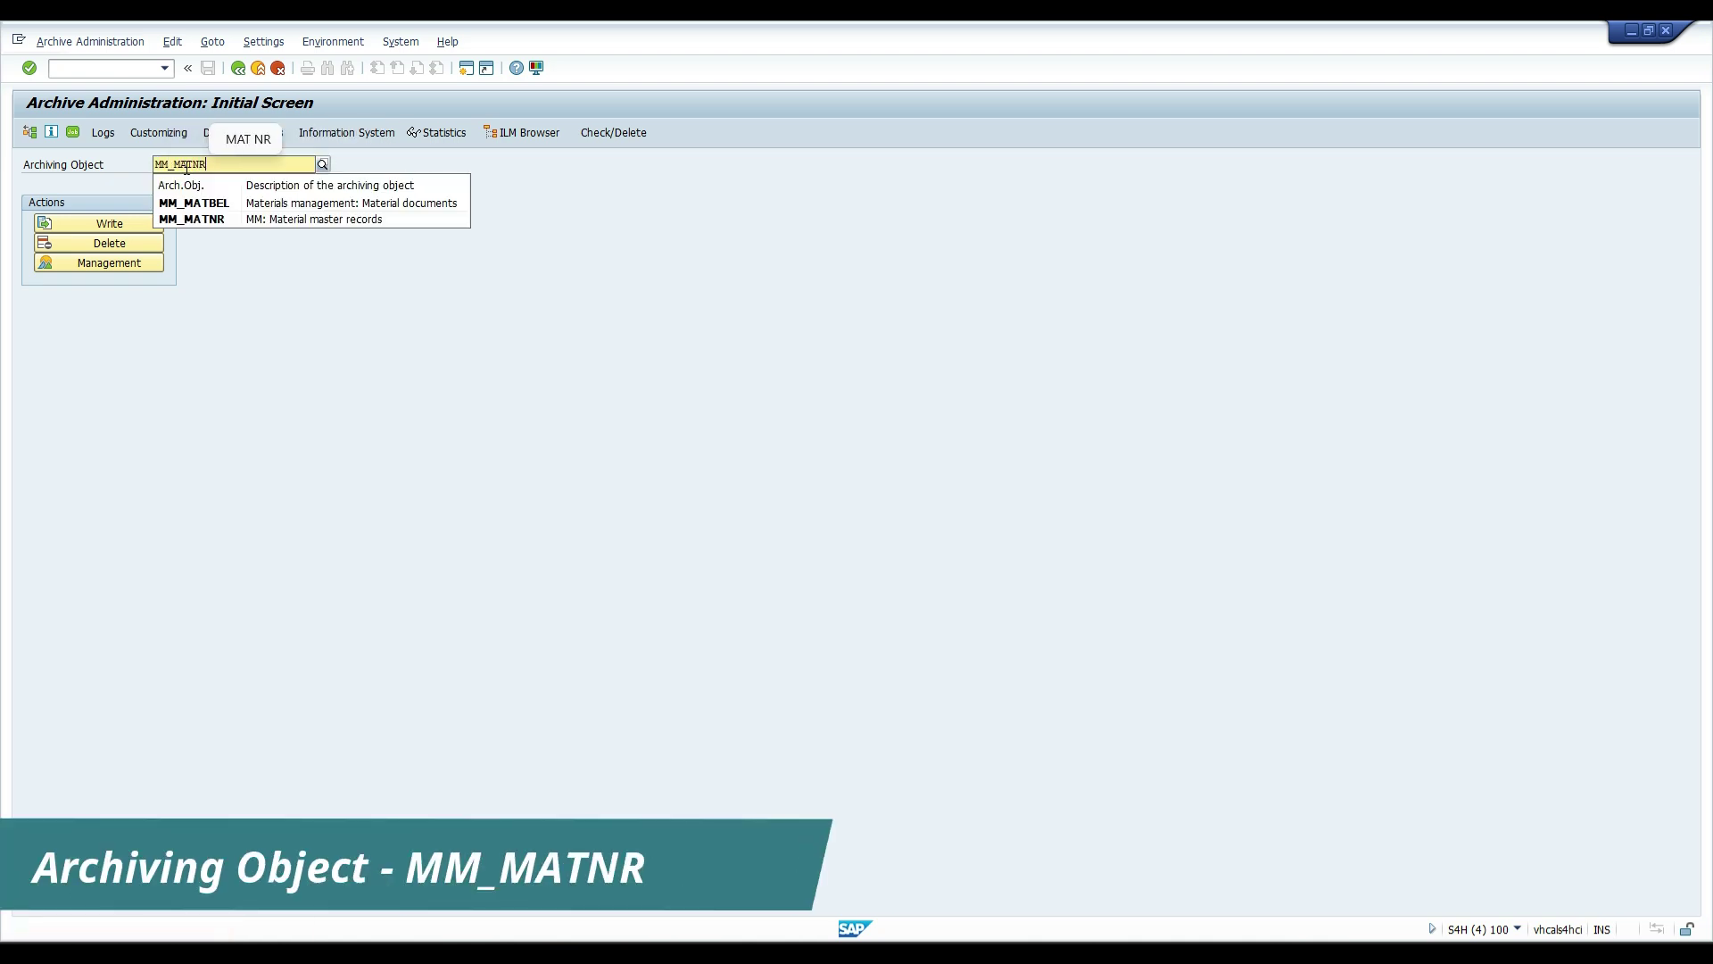
key("Return")
left_click(131, 223)
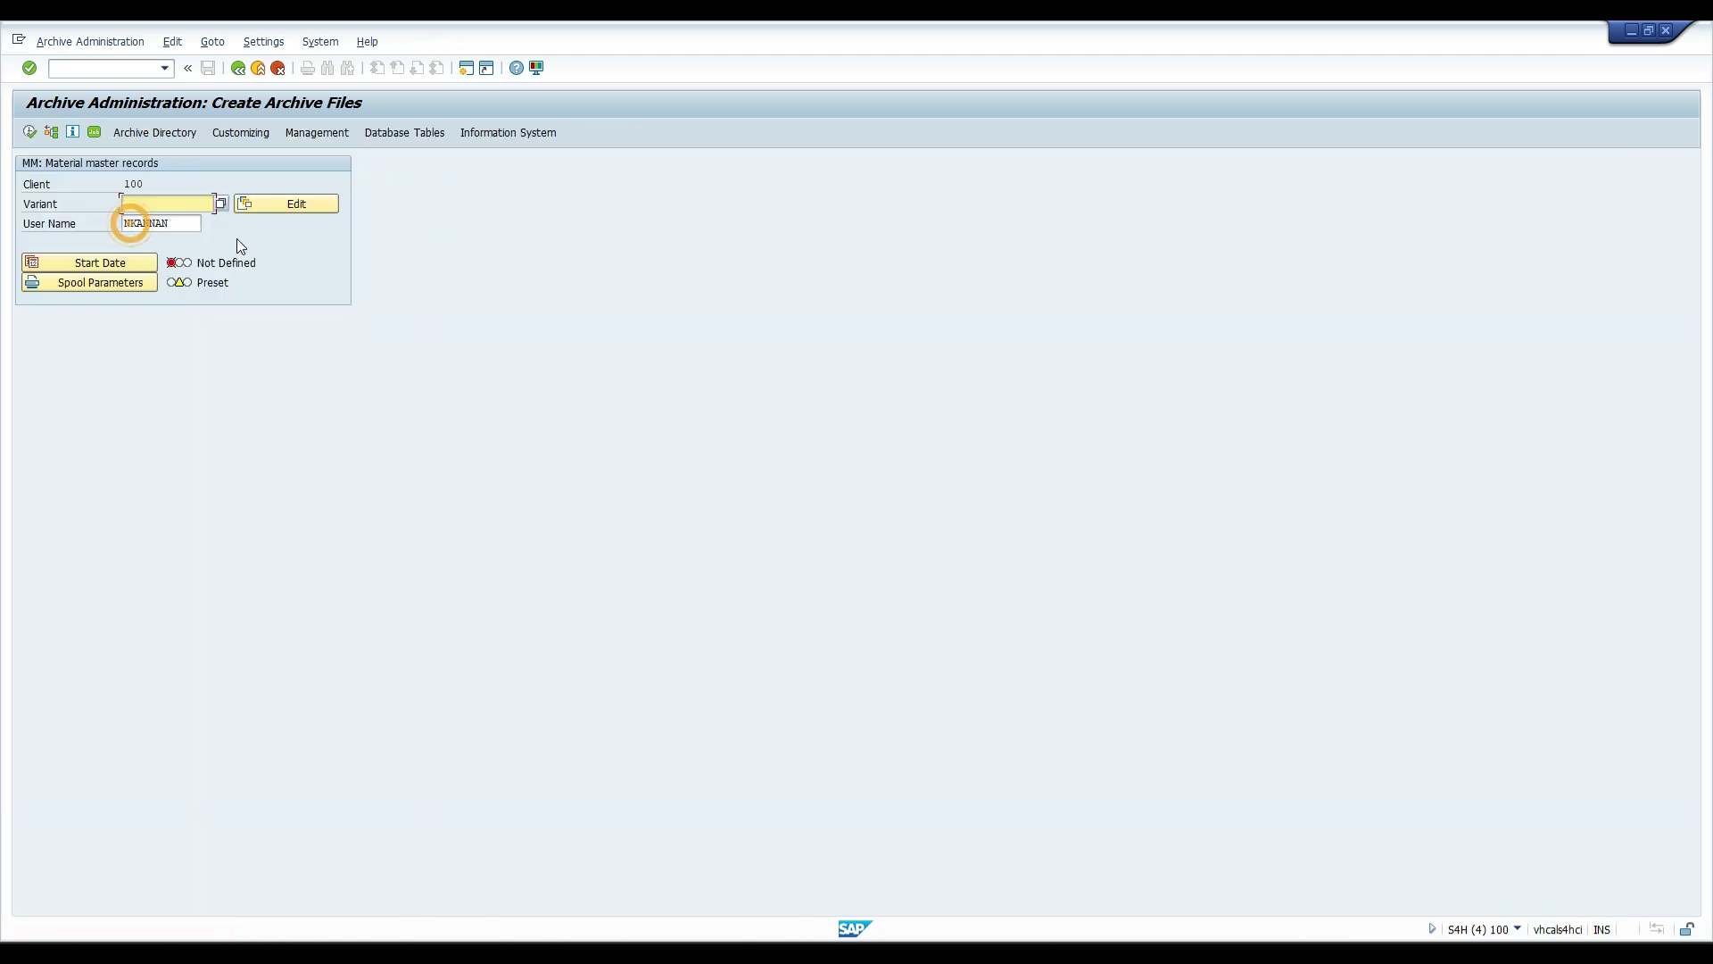
Step: Enter archiving variant Z_1037_DEL, copying the number from the material record, and open the variant for editing
left_click(161, 206)
type("Z_")
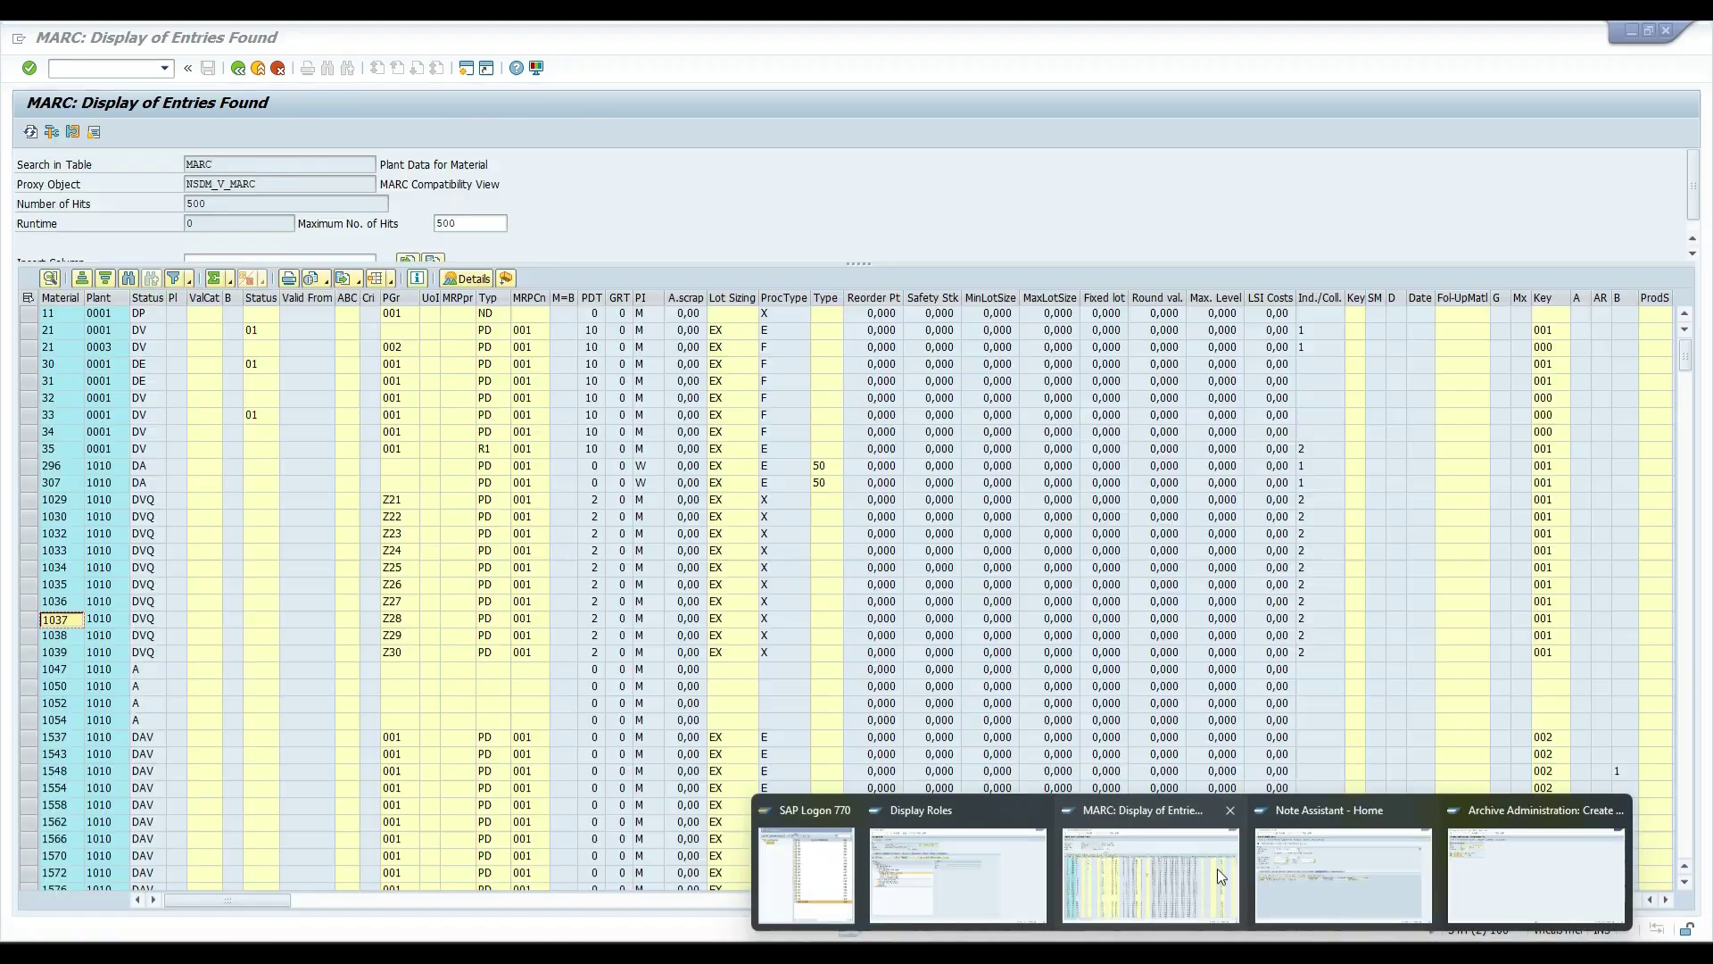
mouse_move(1276, 950)
left_click(1349, 906)
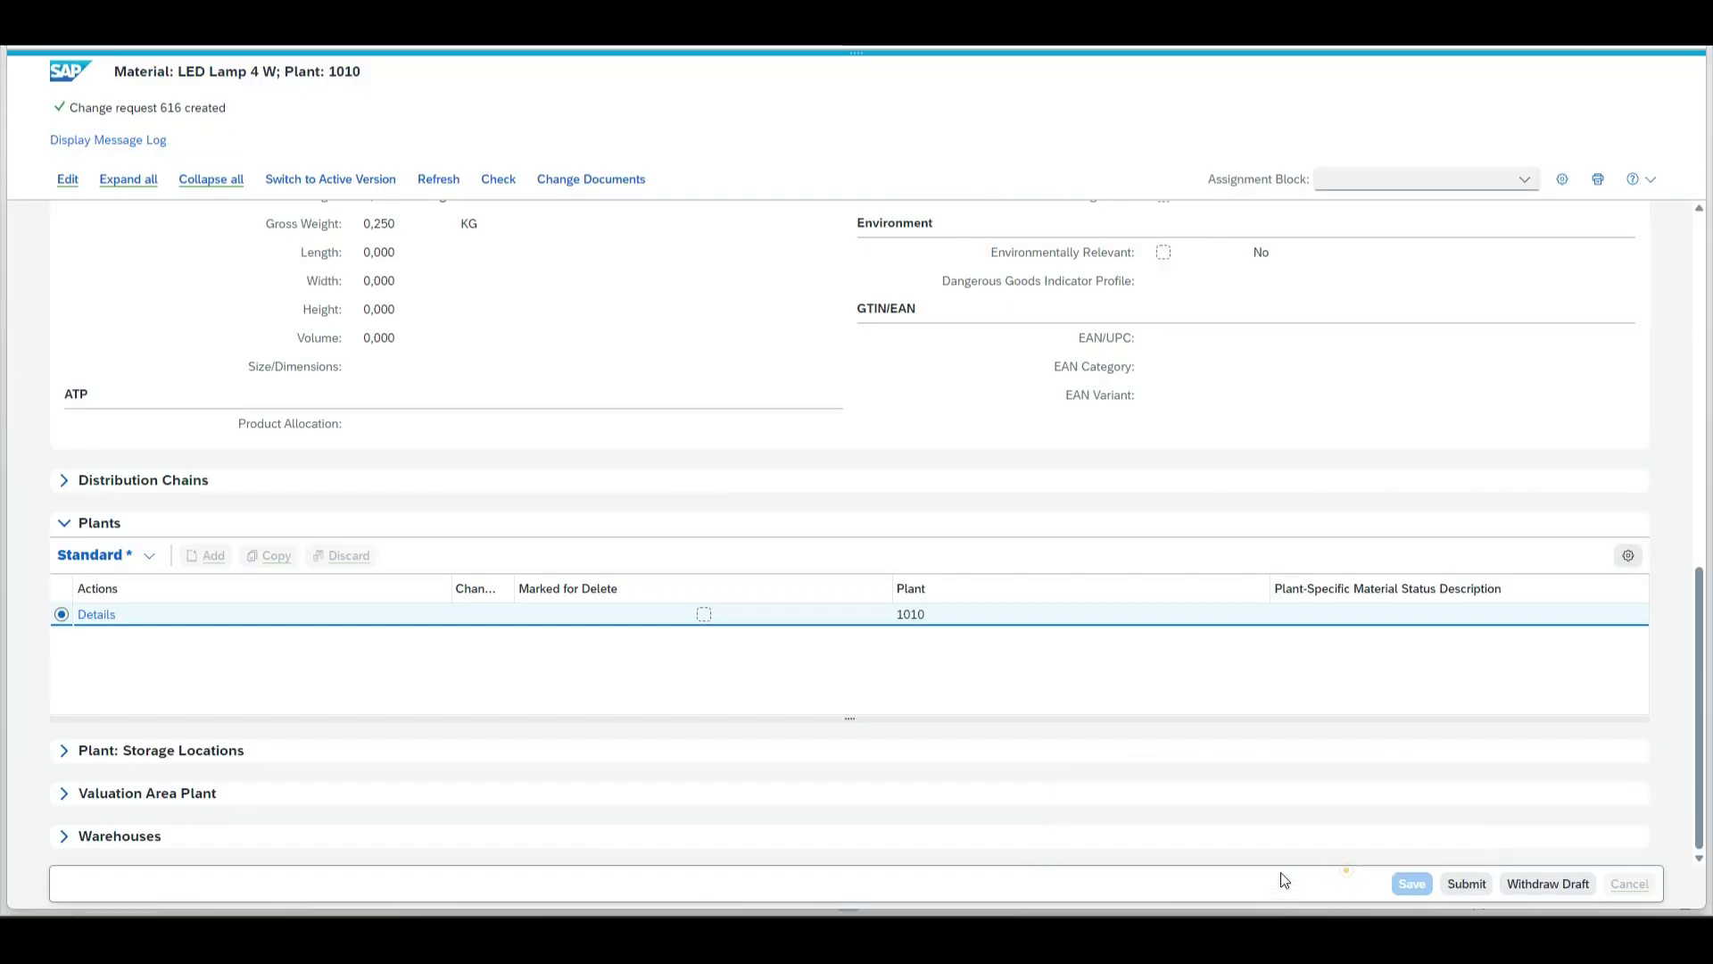
scroll(937, 420, "up", 15)
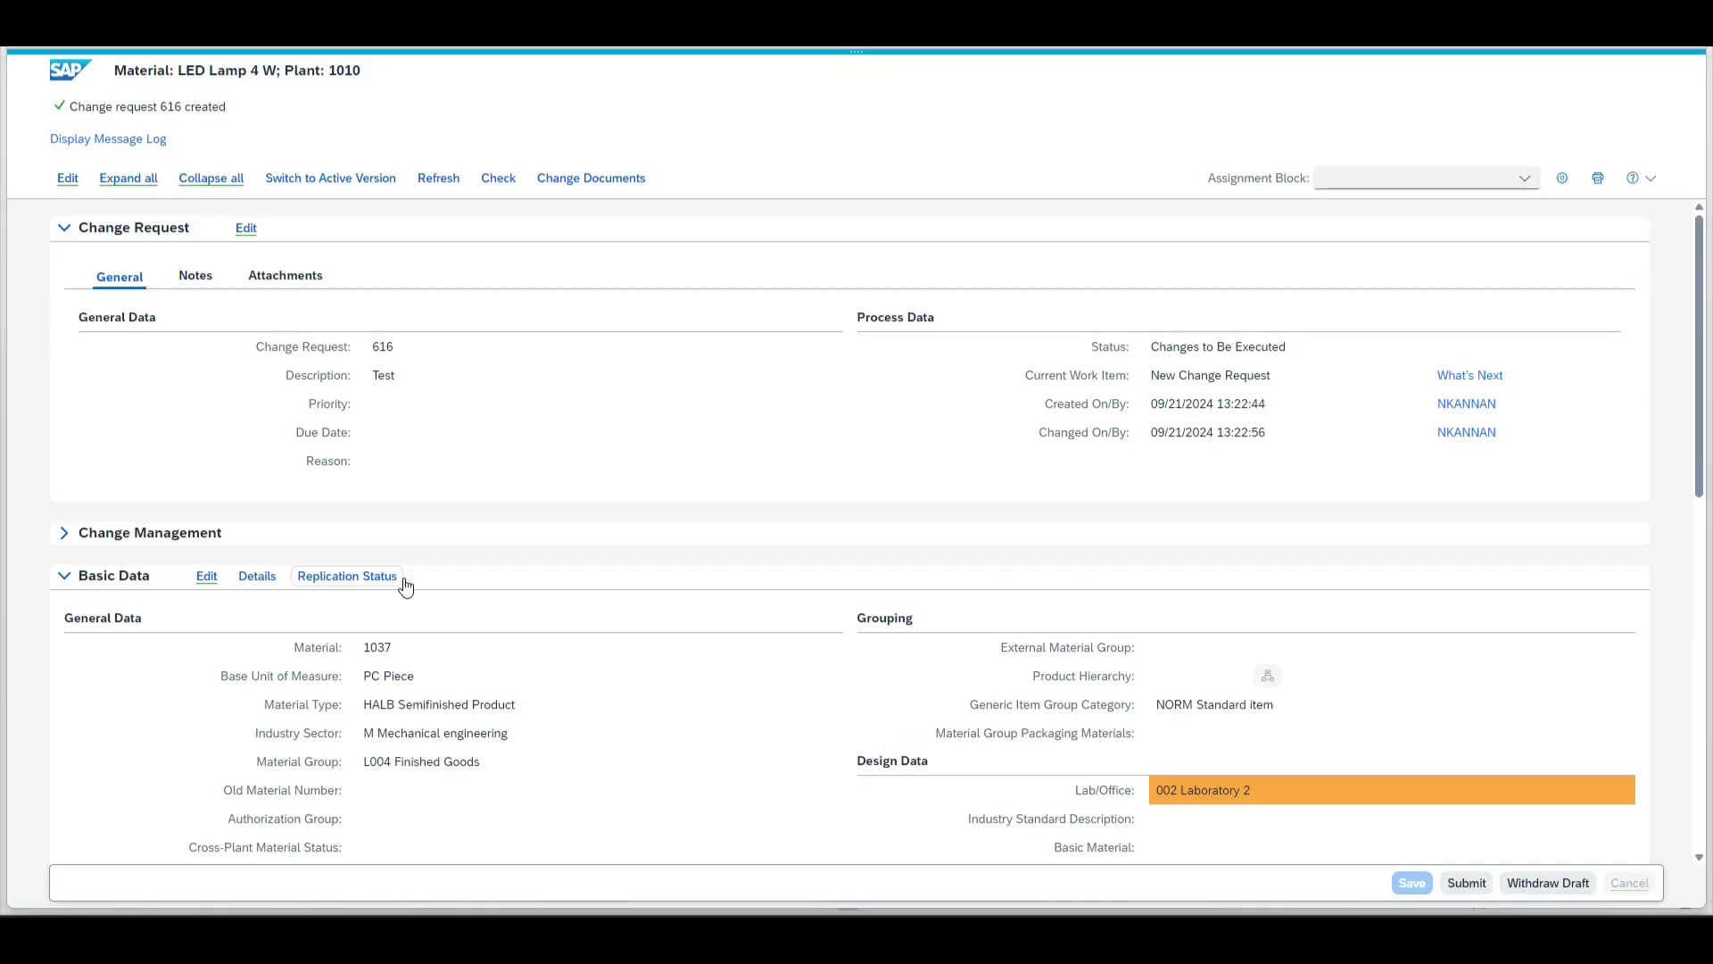
double_click(377, 647)
key("ctrl+c")
key("alt+Tab")
key("ctrl+v")
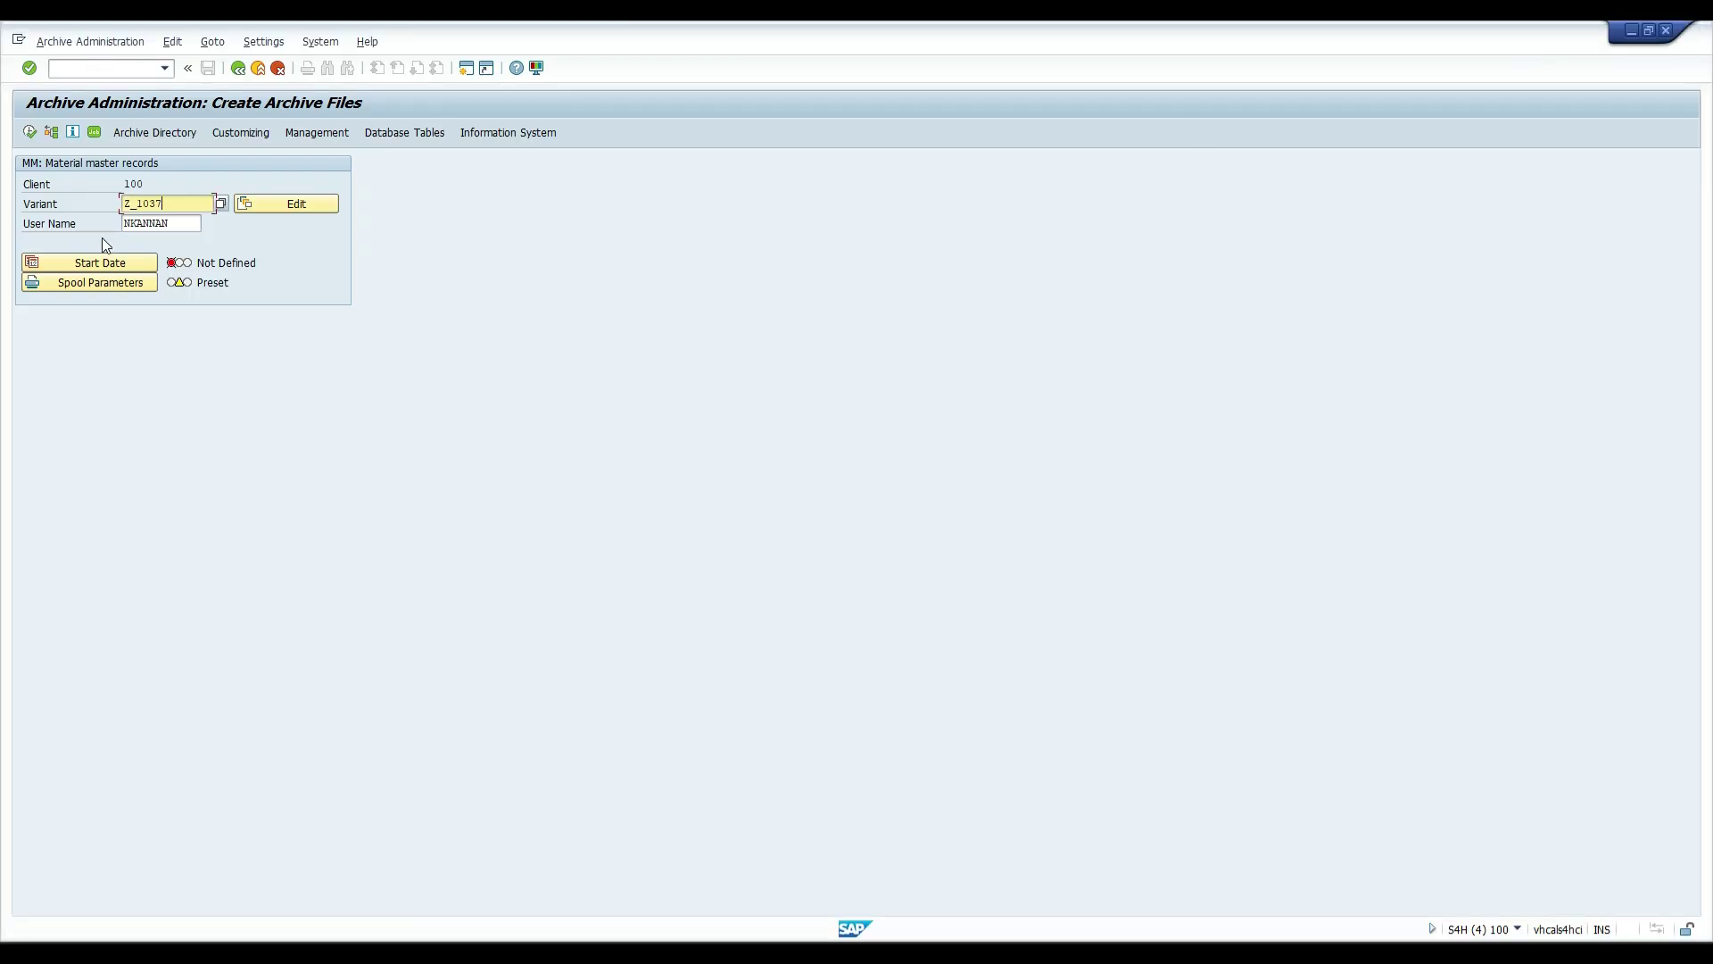
type("_DEL")
left_click(294, 206)
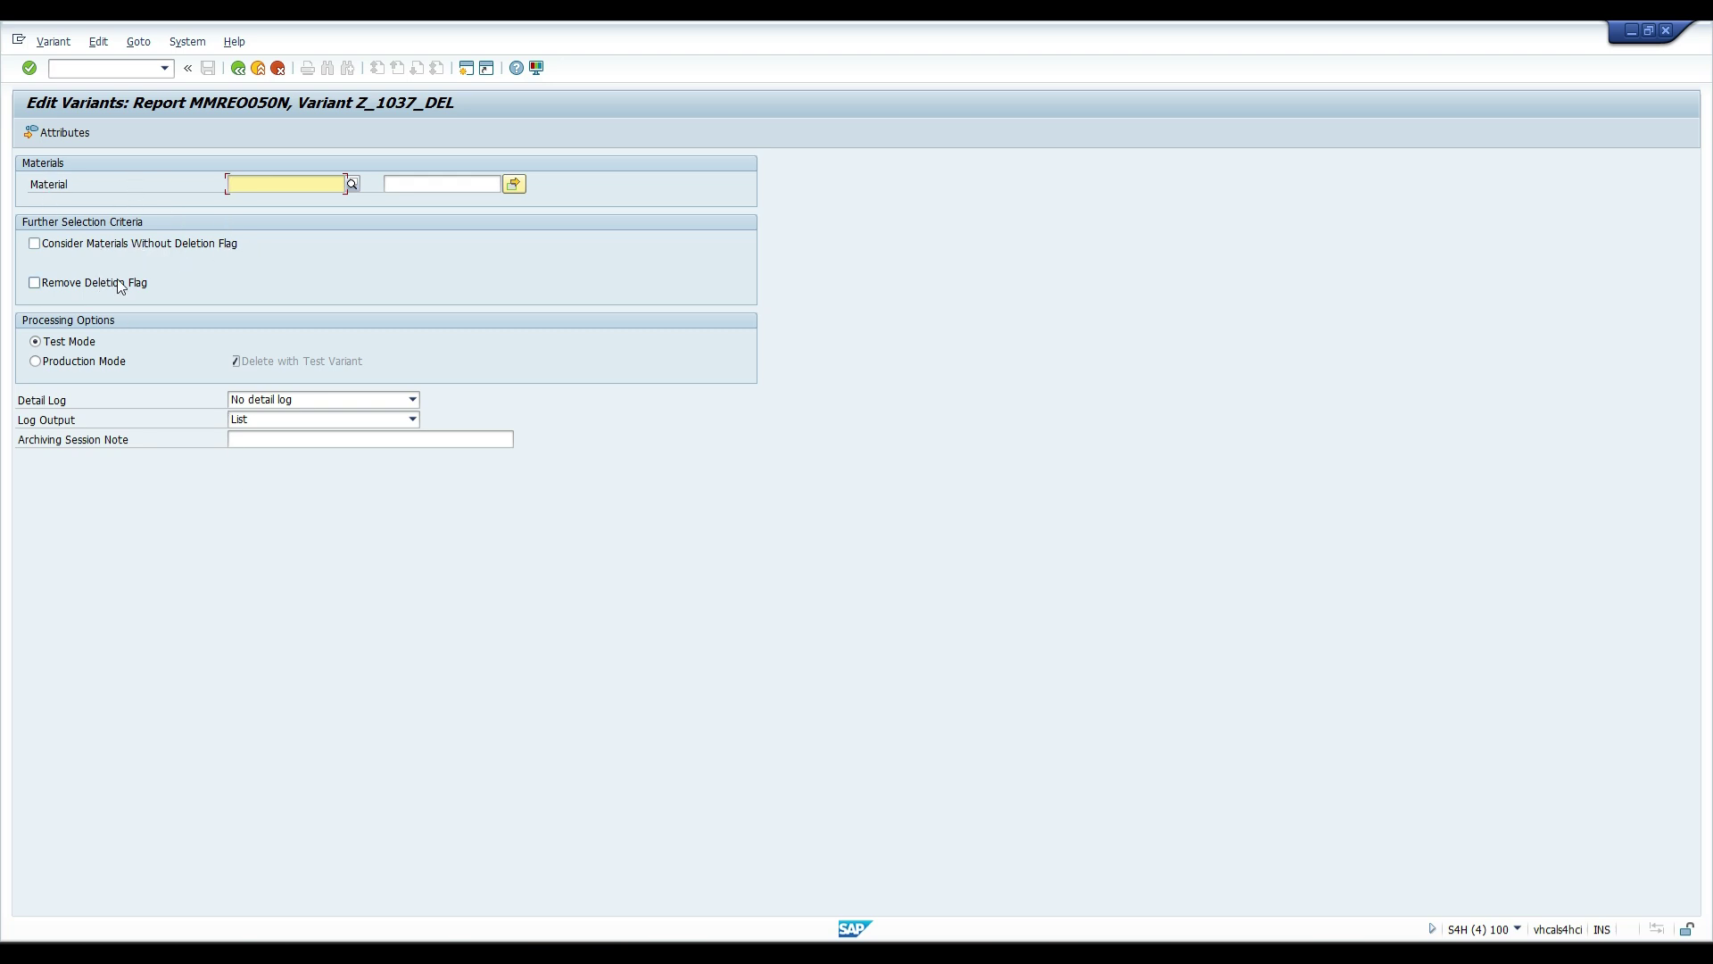
Step: Open transaction SNOTE in a new session, search for SAP Note 543279 and implement it
left_click(94, 72)
type("/o")
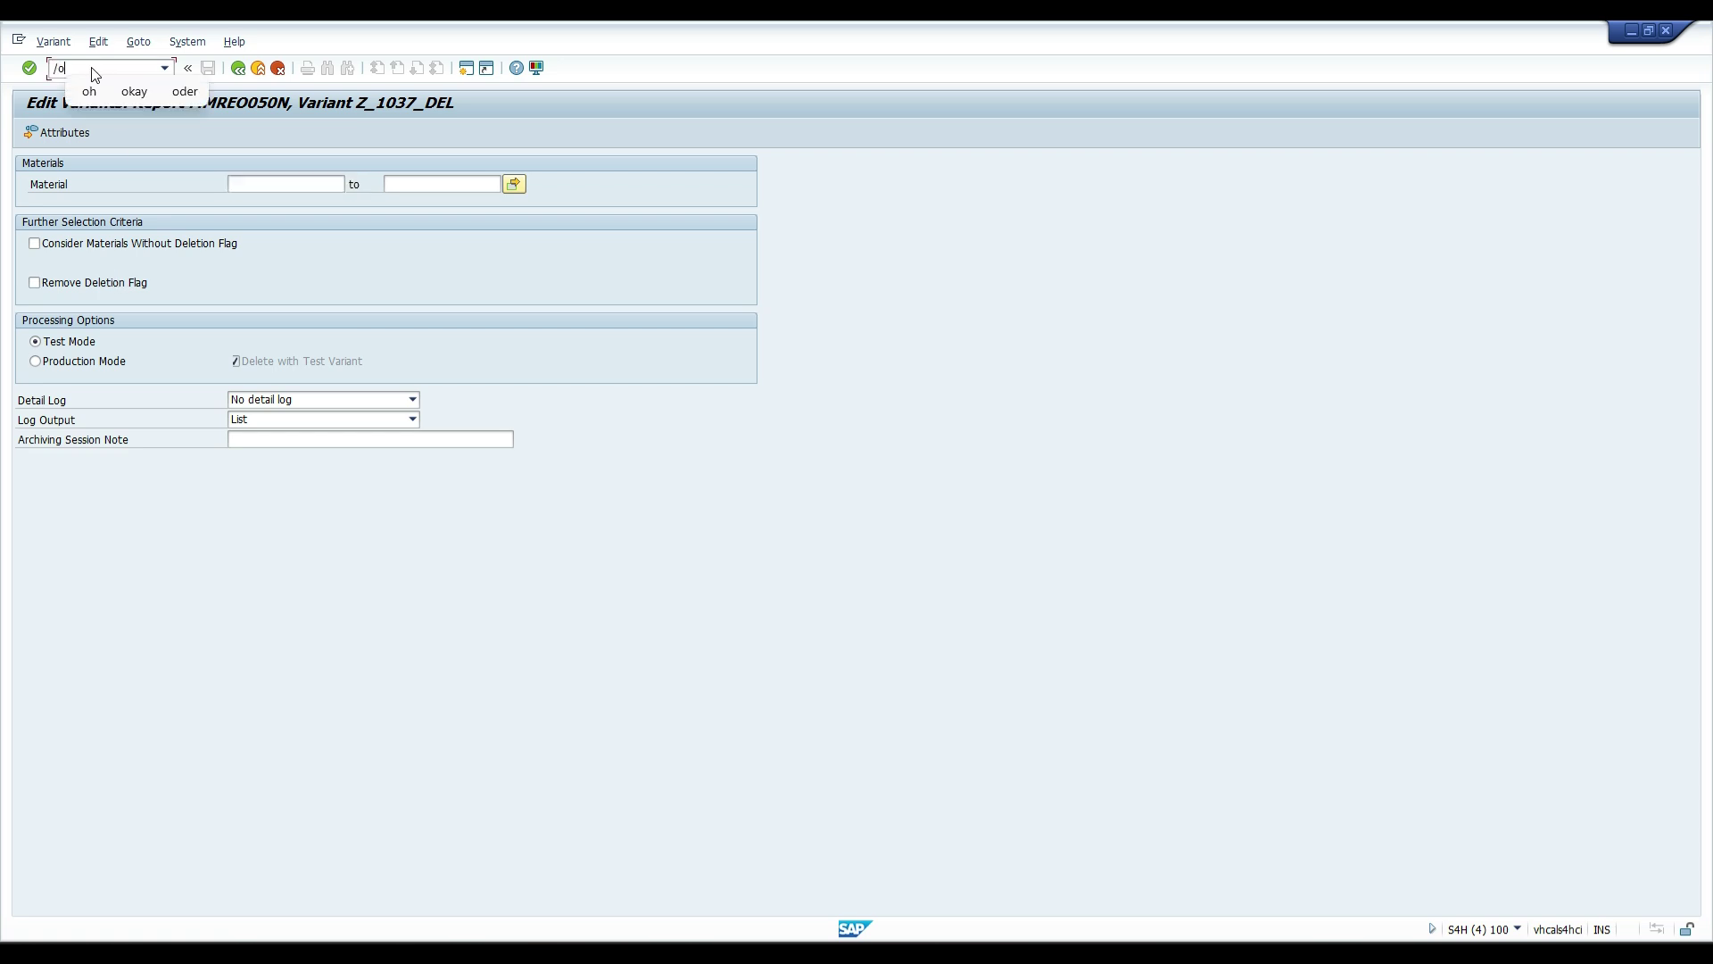
type("snote")
key("Return")
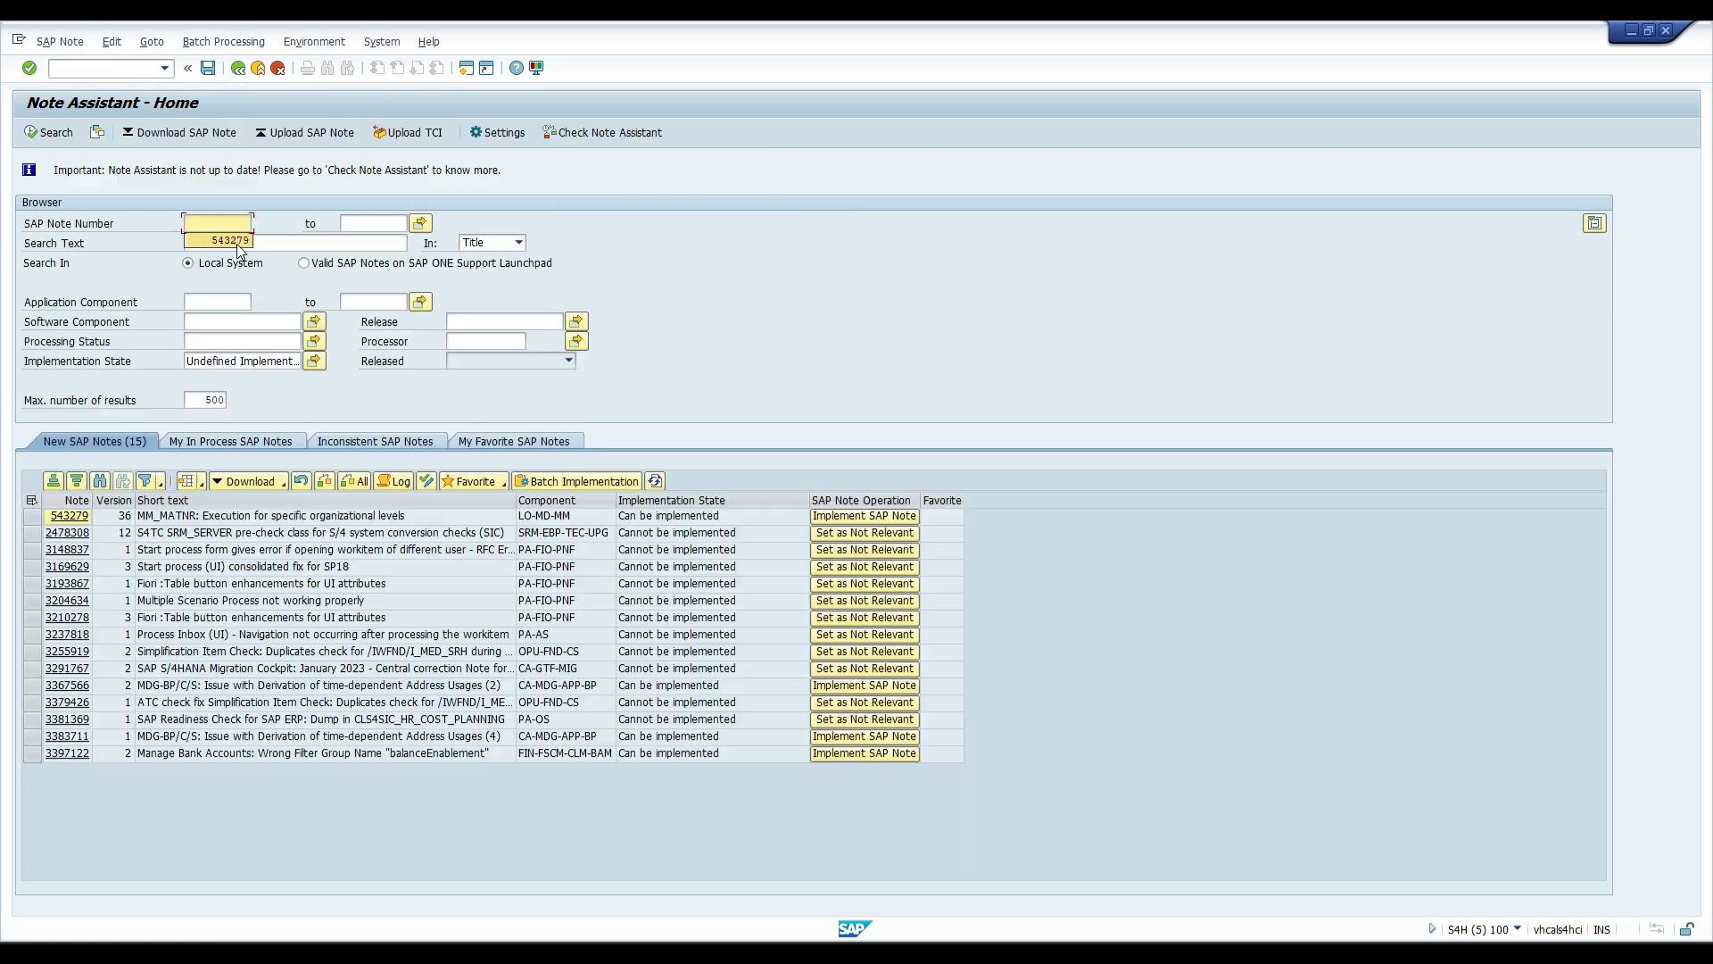
left_click(49, 133)
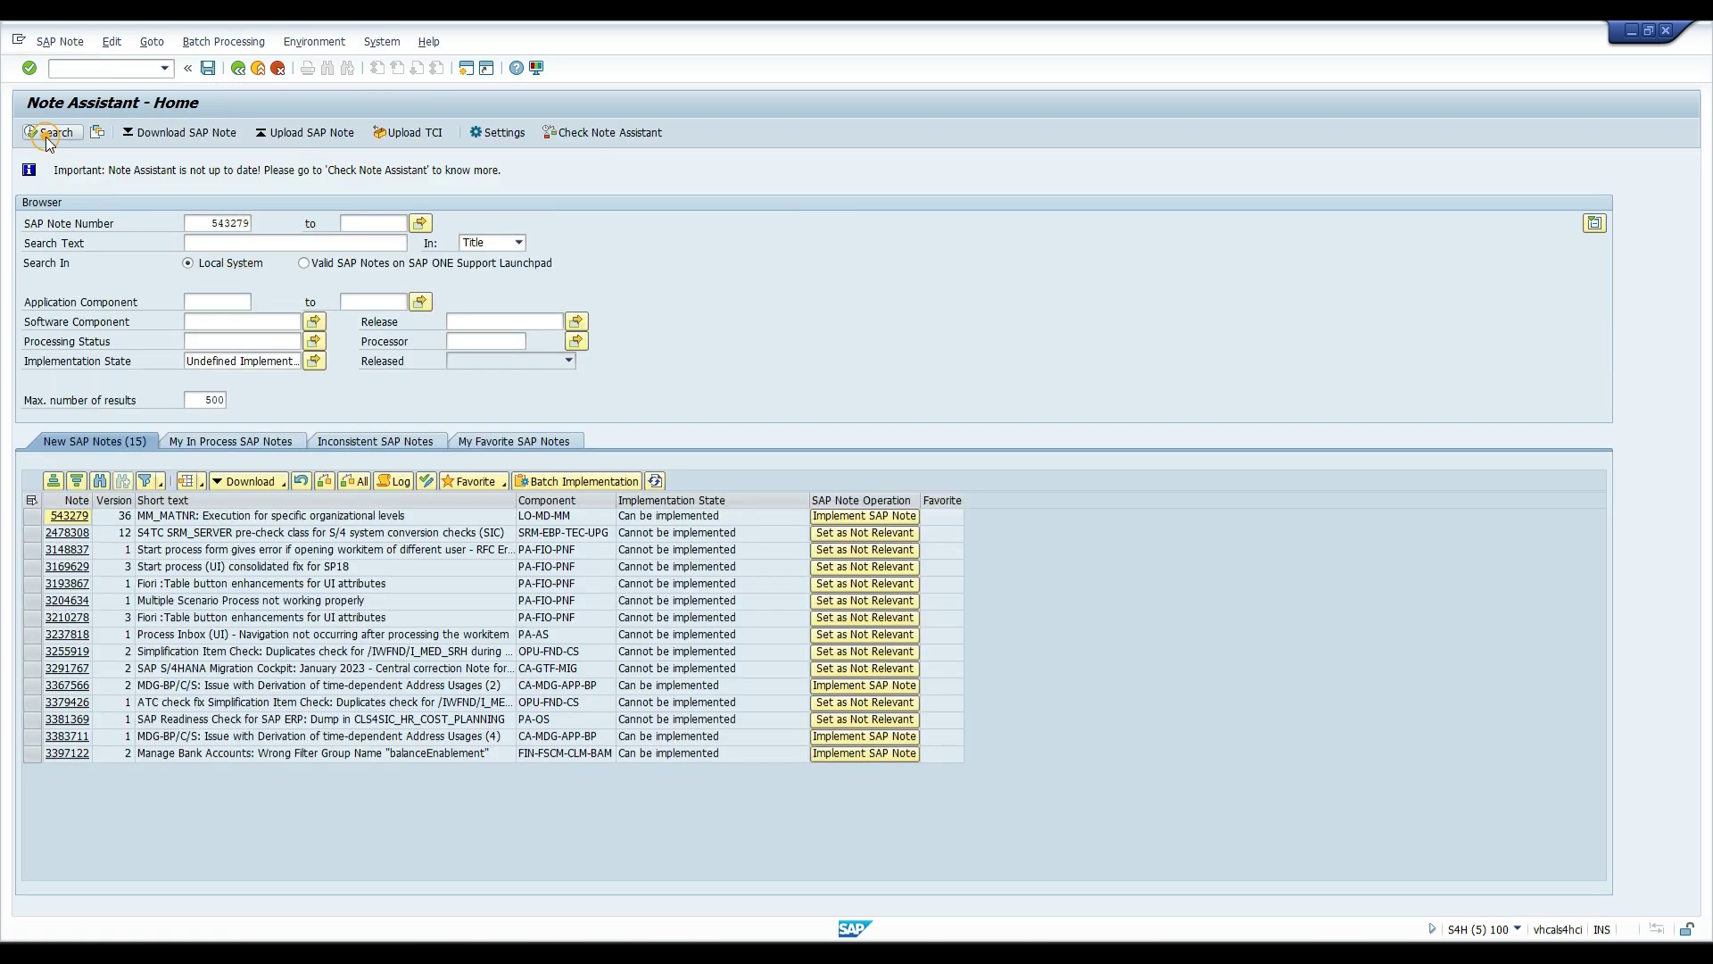
left_click(689, 673)
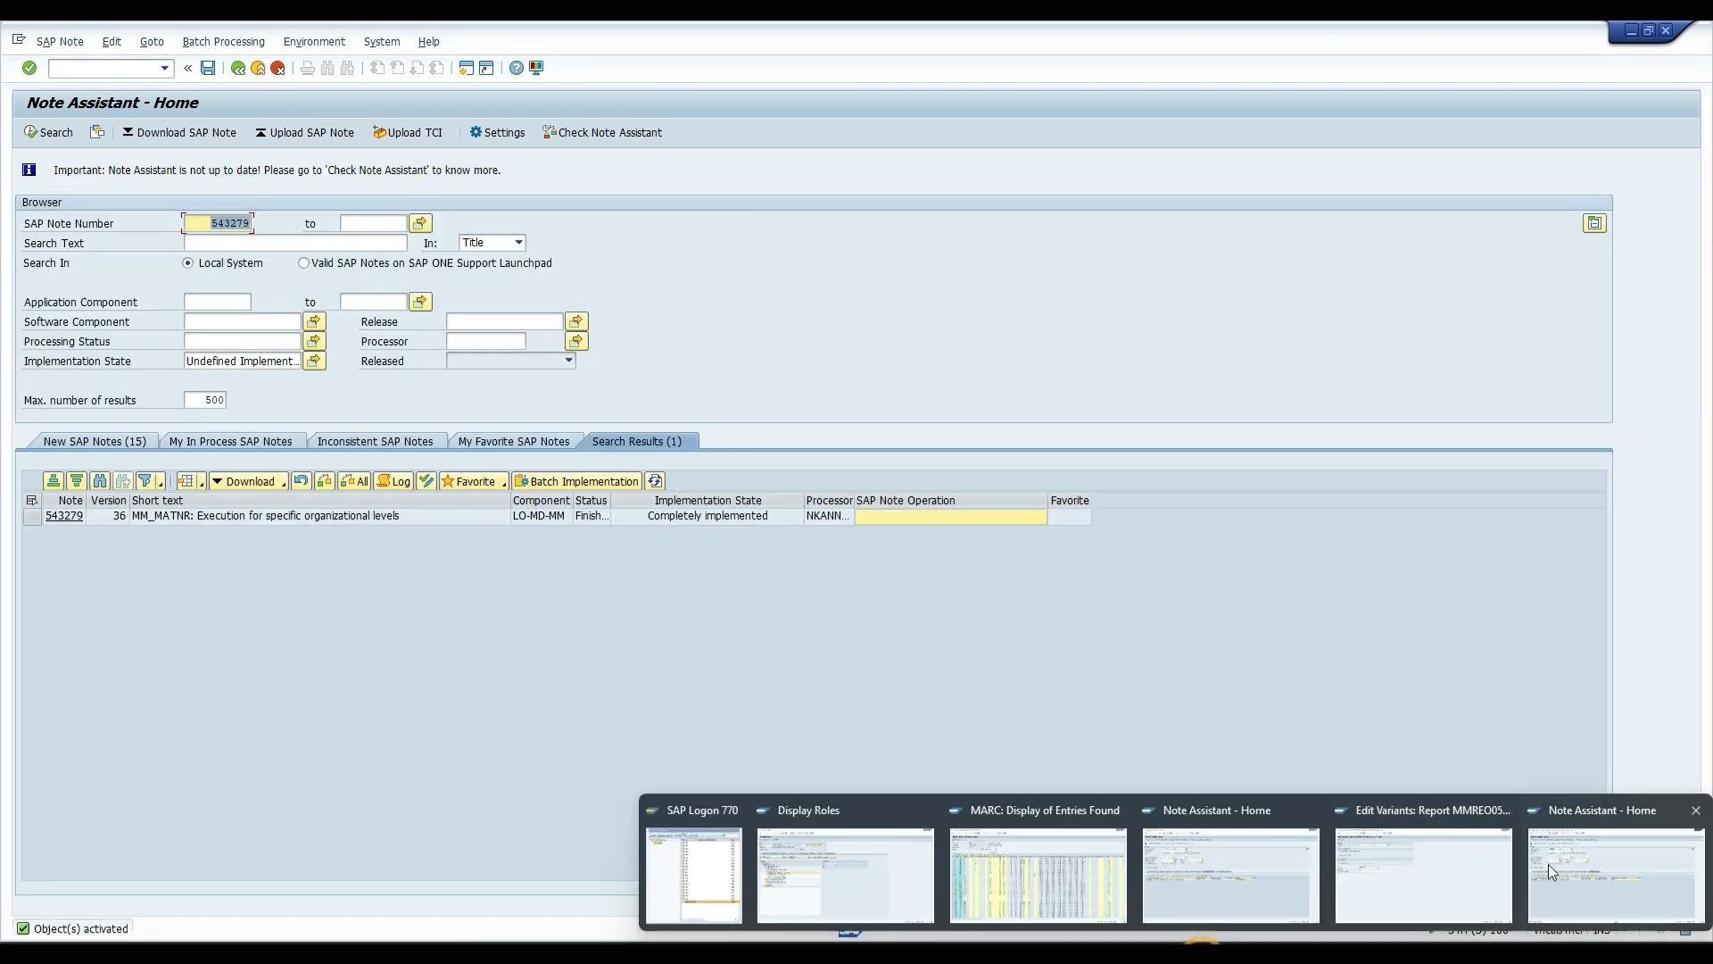
Step: Return to the variant session, restart the SARA Write action and enter variant Z_1037_DEL again
left_click(1409, 860)
left_click(257, 68)
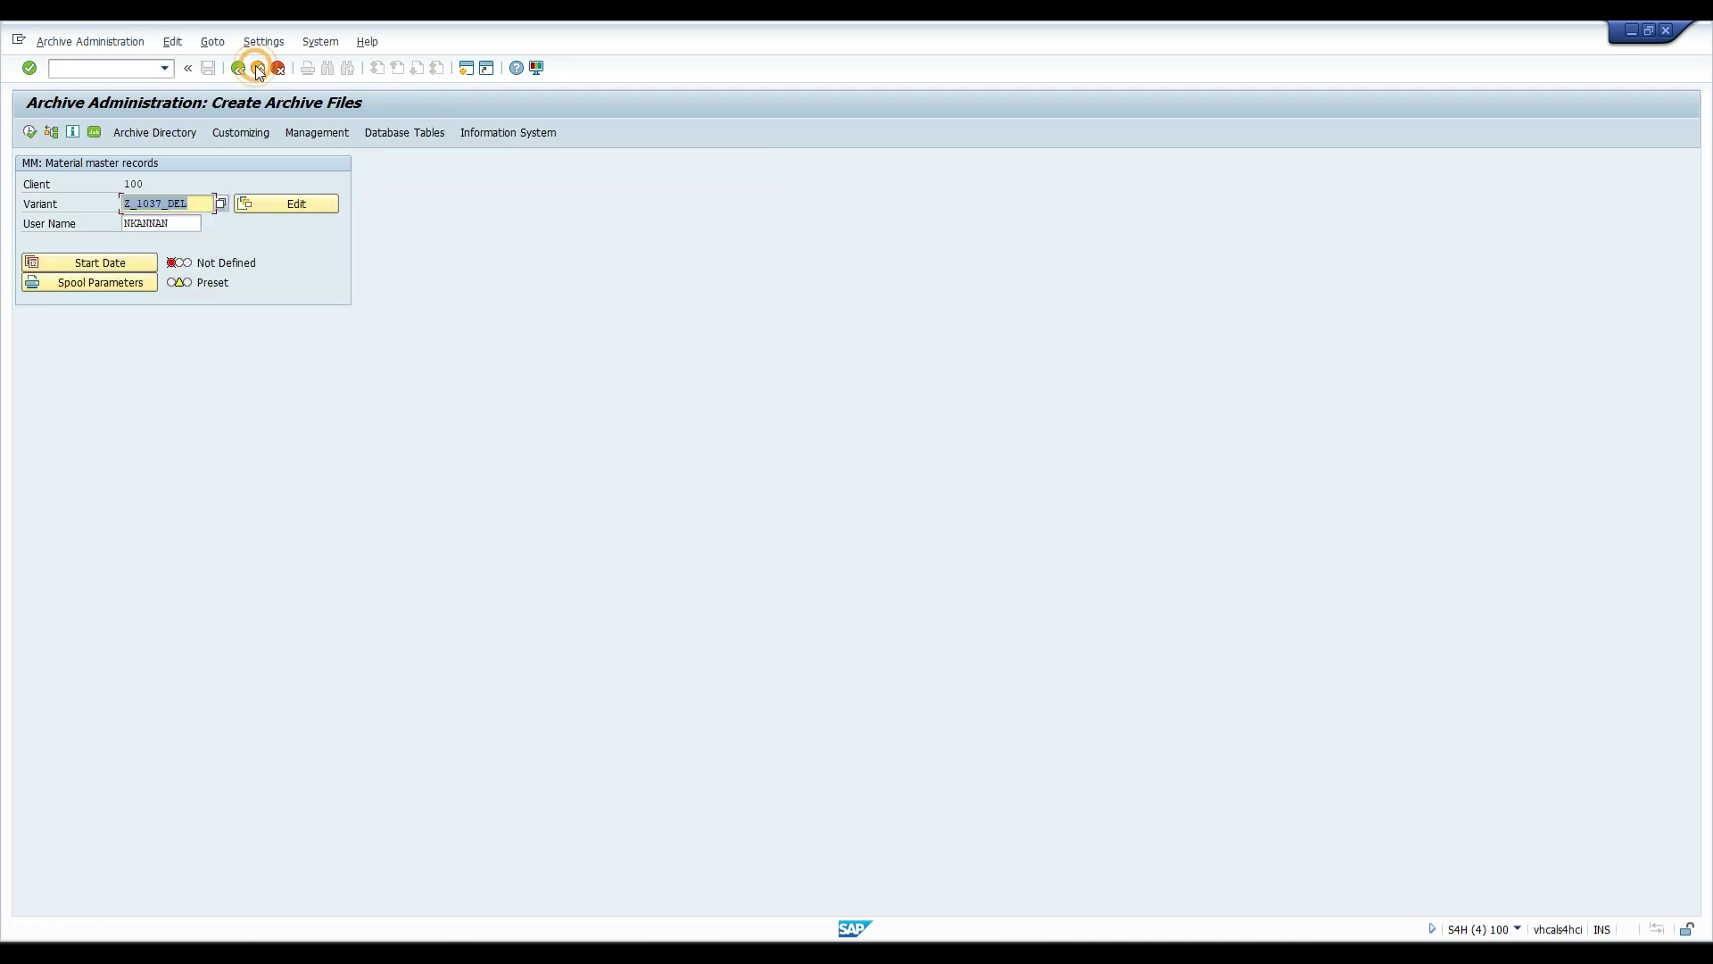
left_click(257, 68)
type("sara")
key("Return")
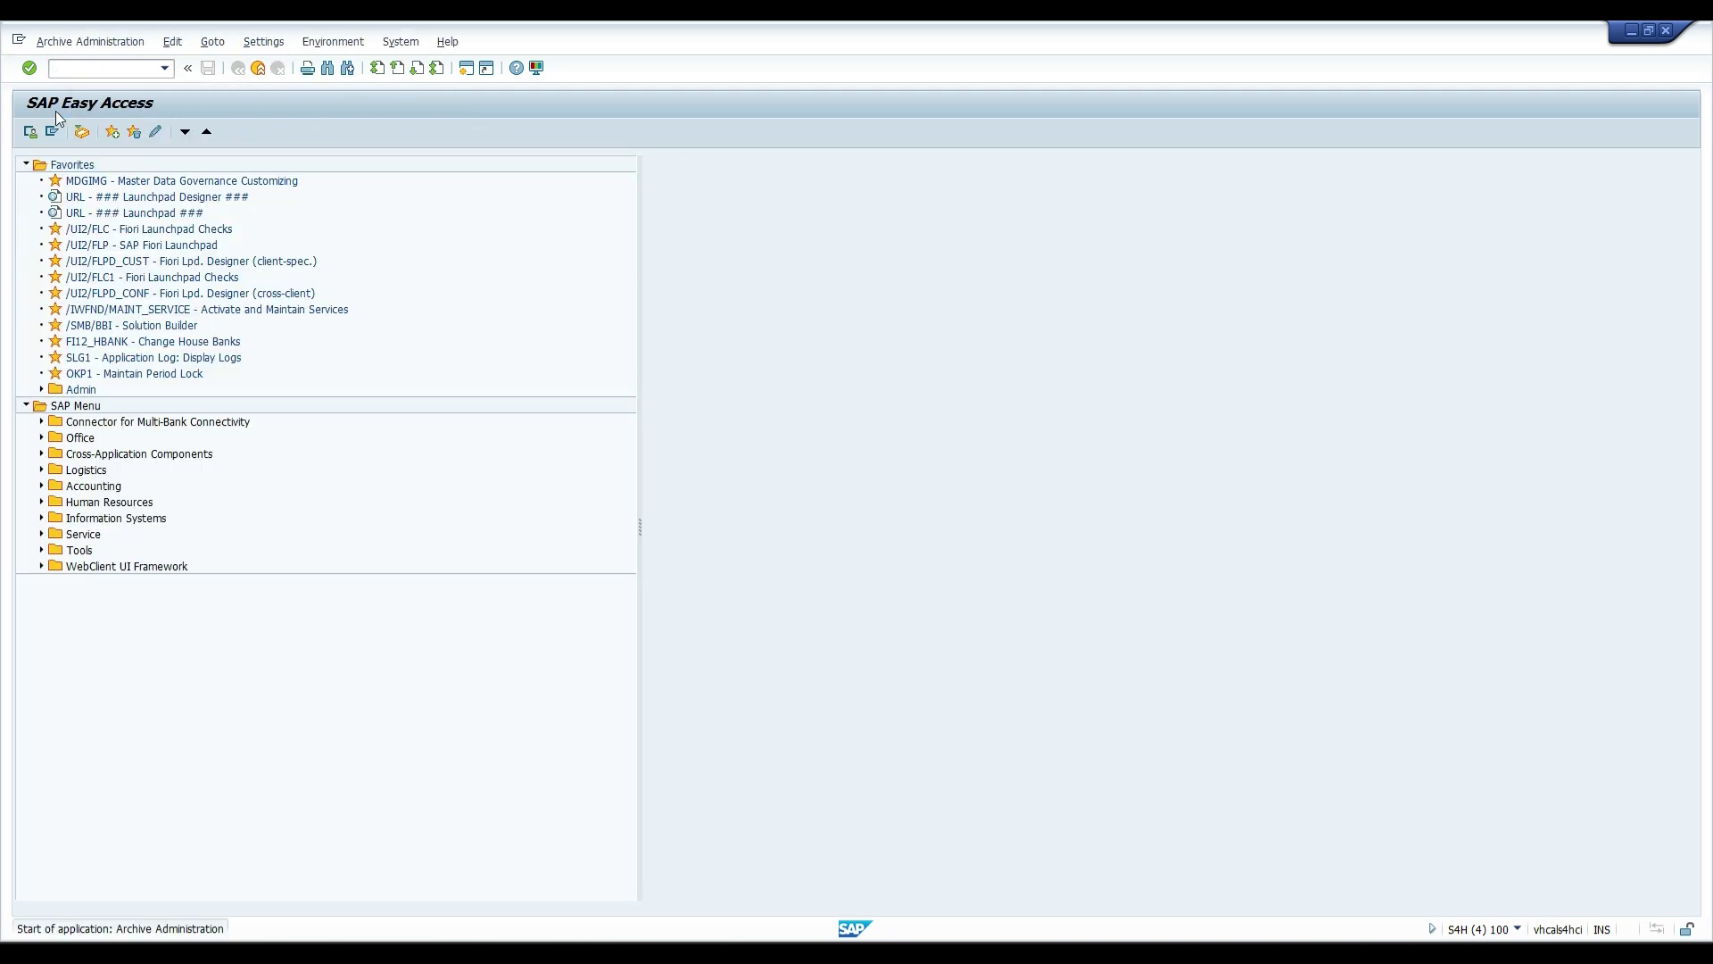
left_click(125, 220)
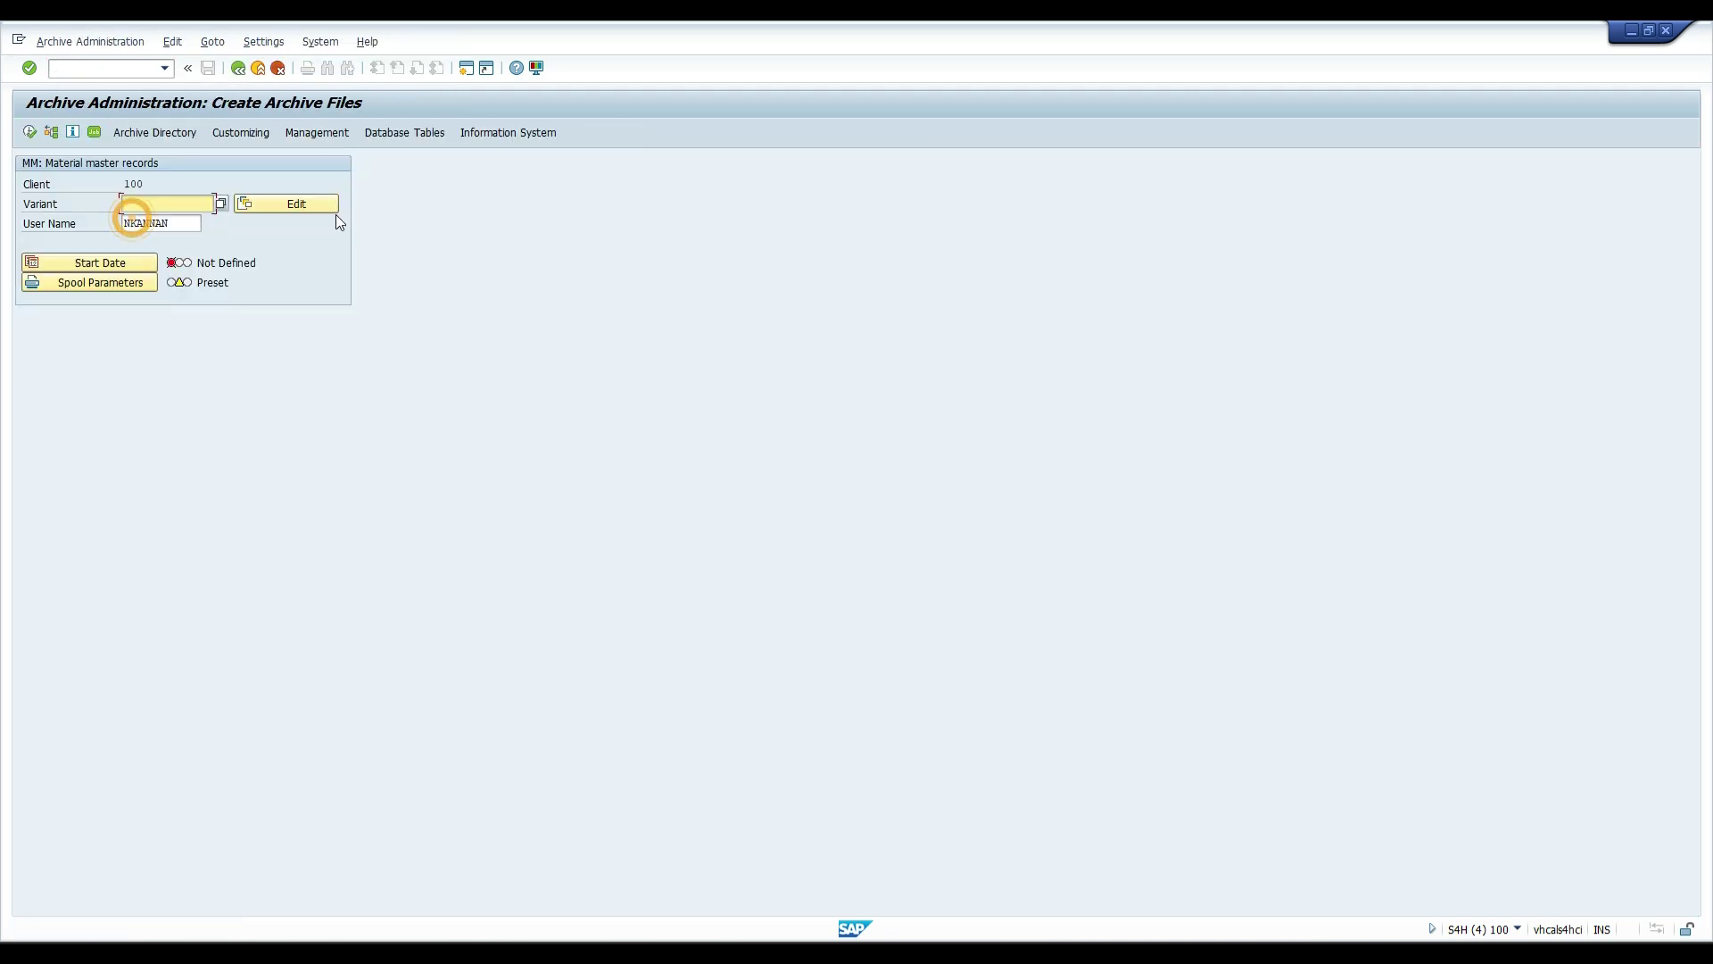
left_click(216, 203)
left_click(178, 217)
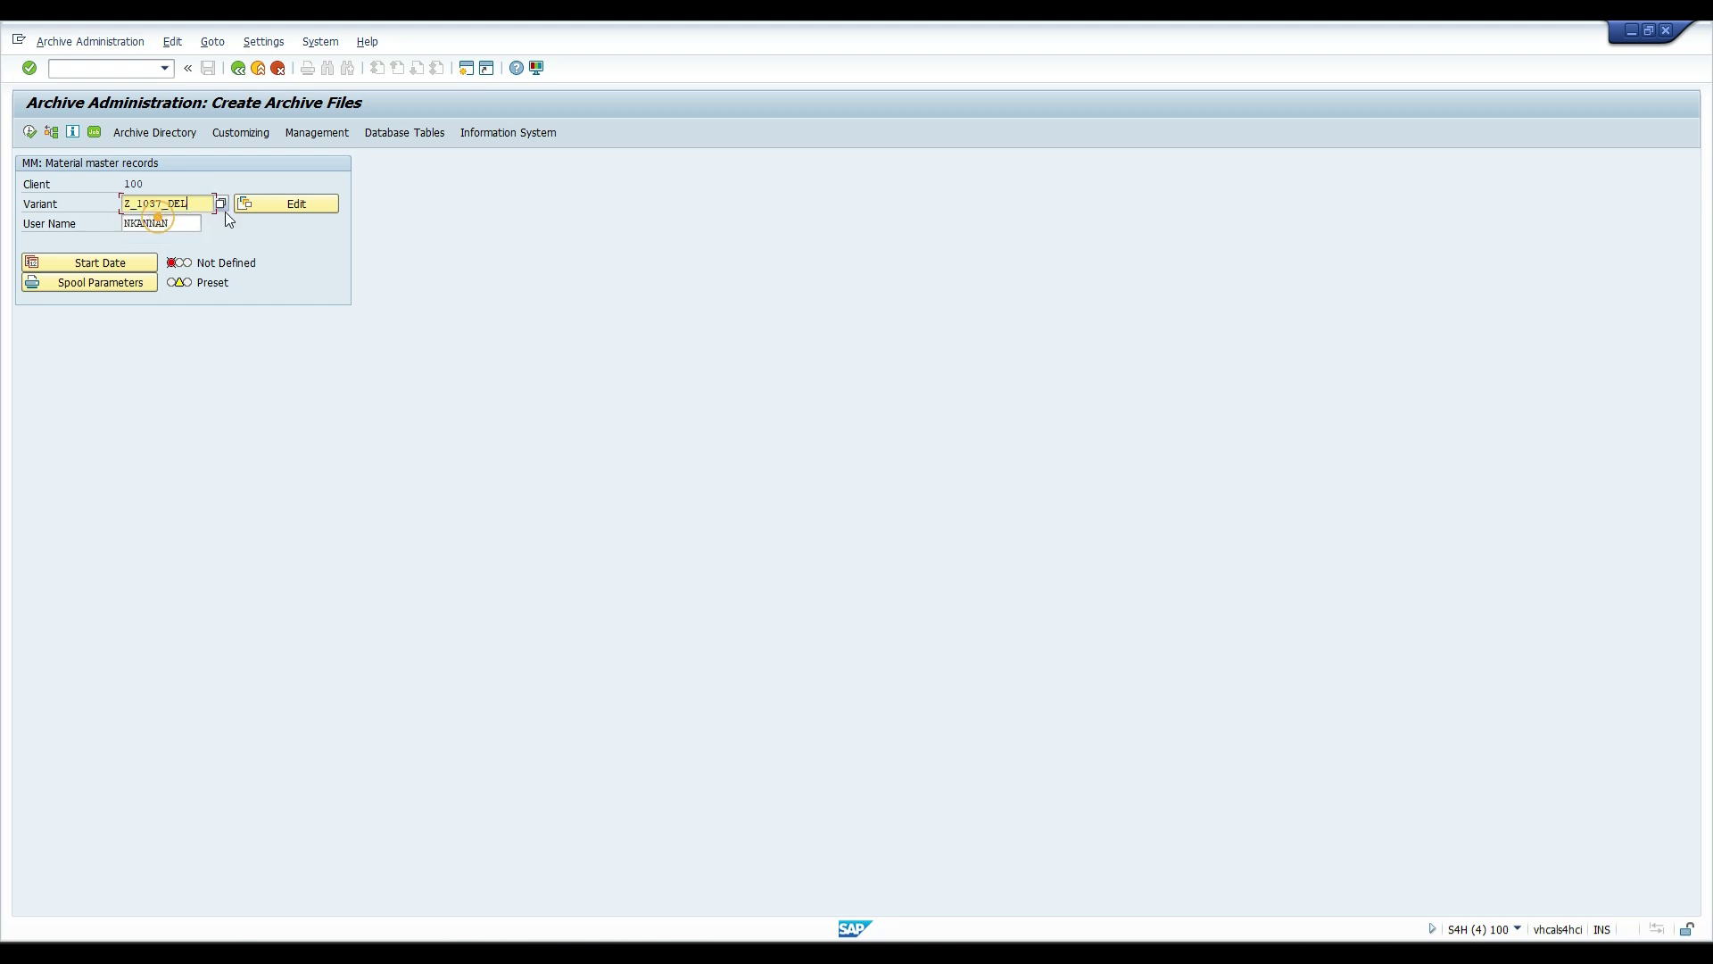
Step: Edit variant Z_1037_DEL with material 1037 and WERKS 1010, and set the processing option to Production Mode
left_click(300, 206)
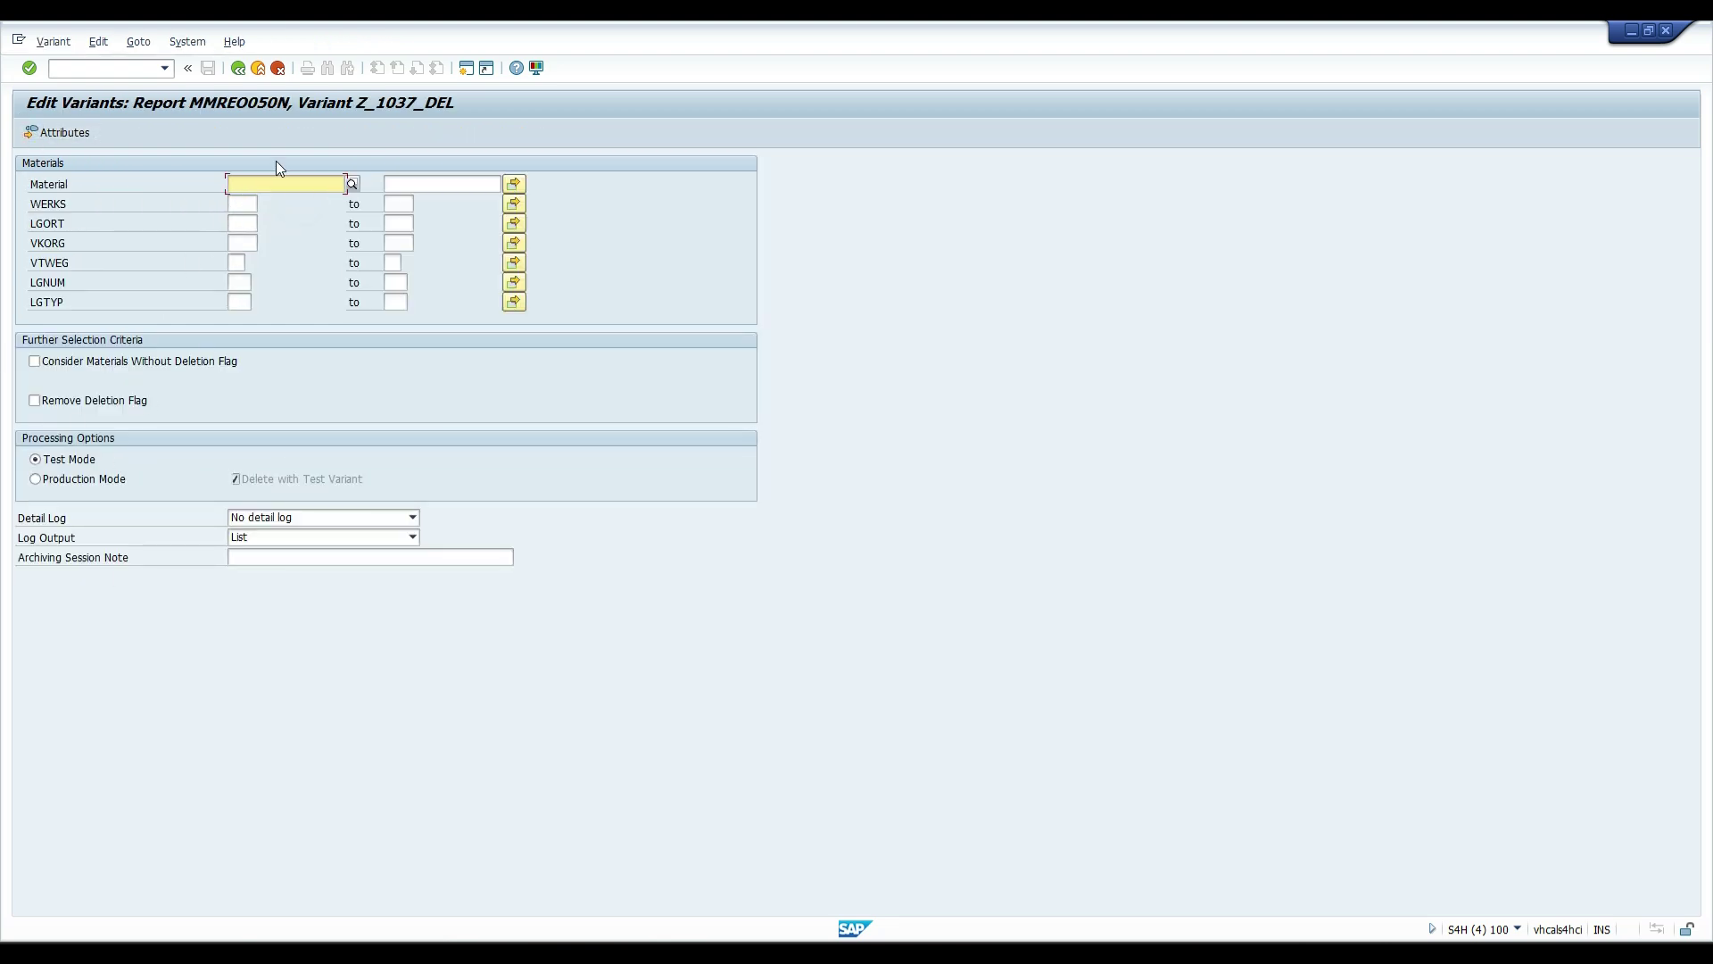
mouse_move(1267, 953)
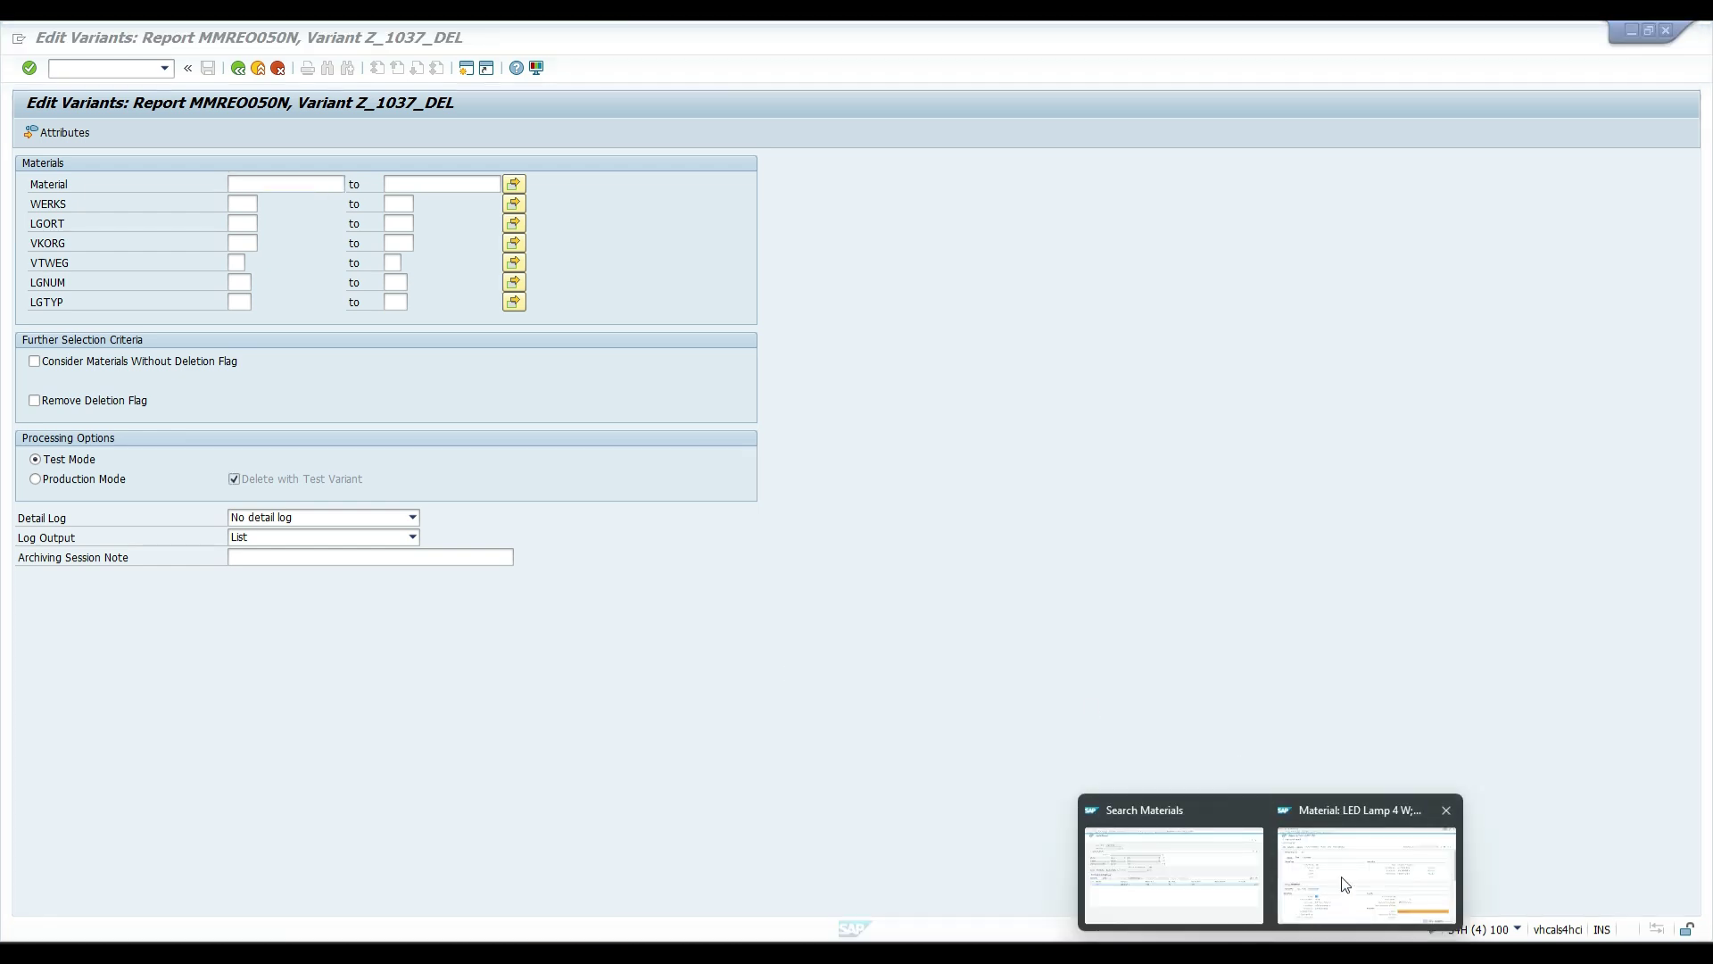
left_click(1338, 883)
key("alt+Tab")
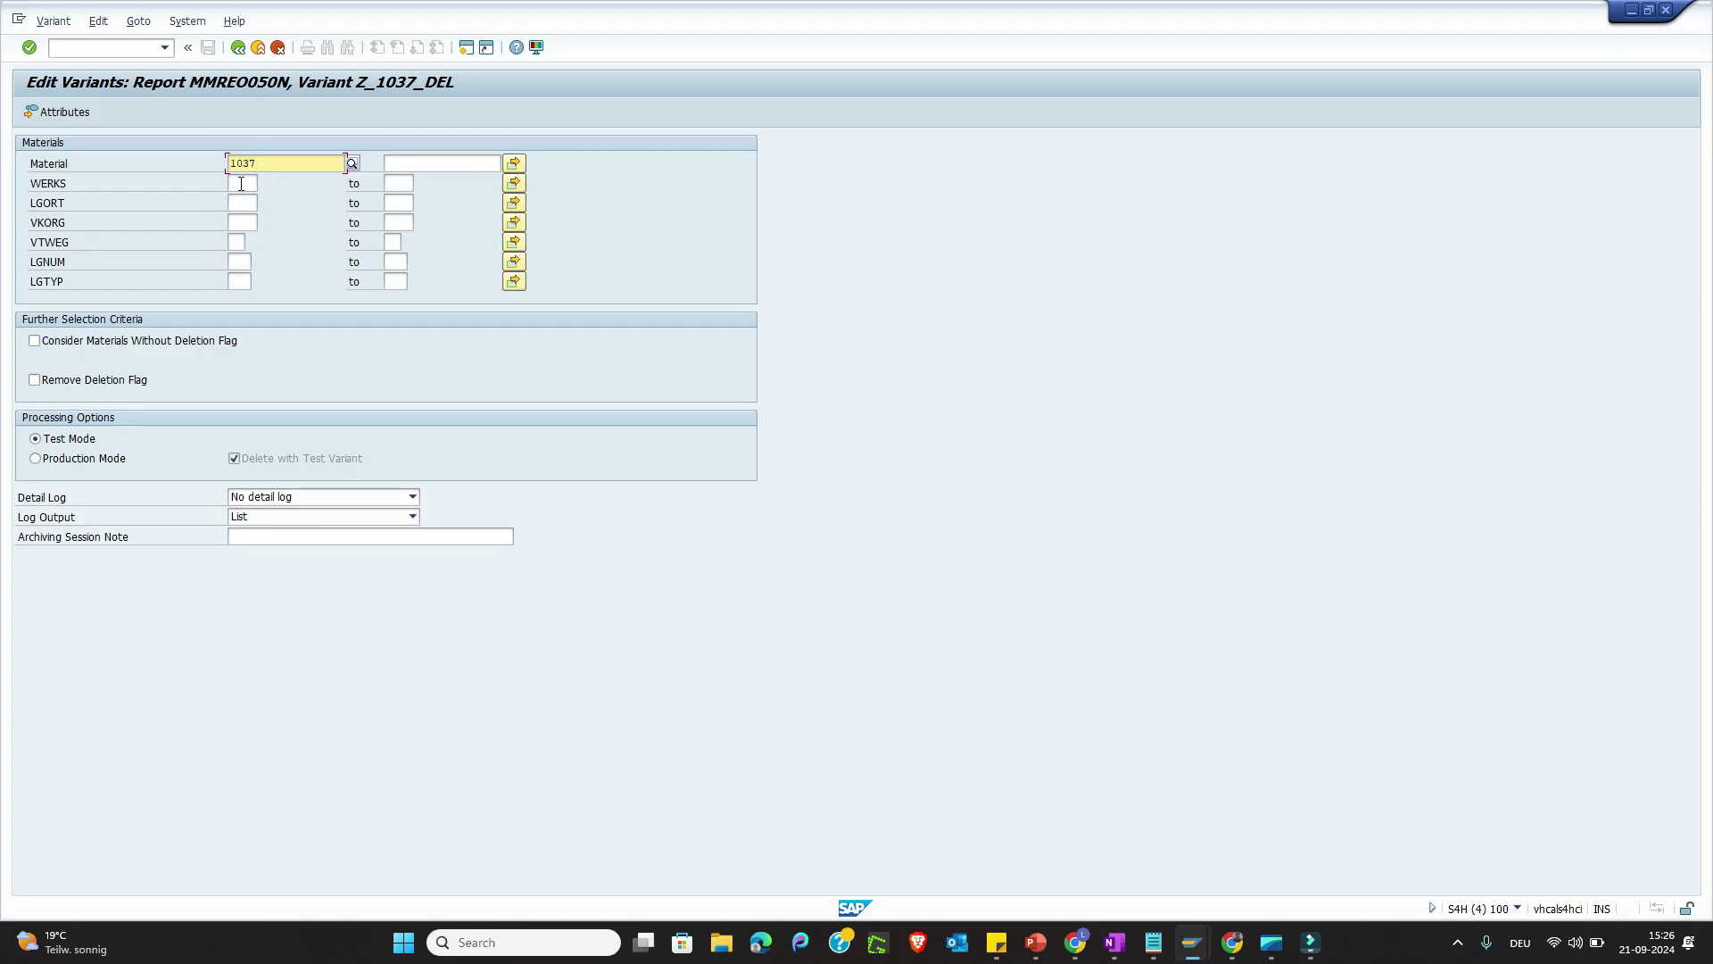
left_click(241, 183)
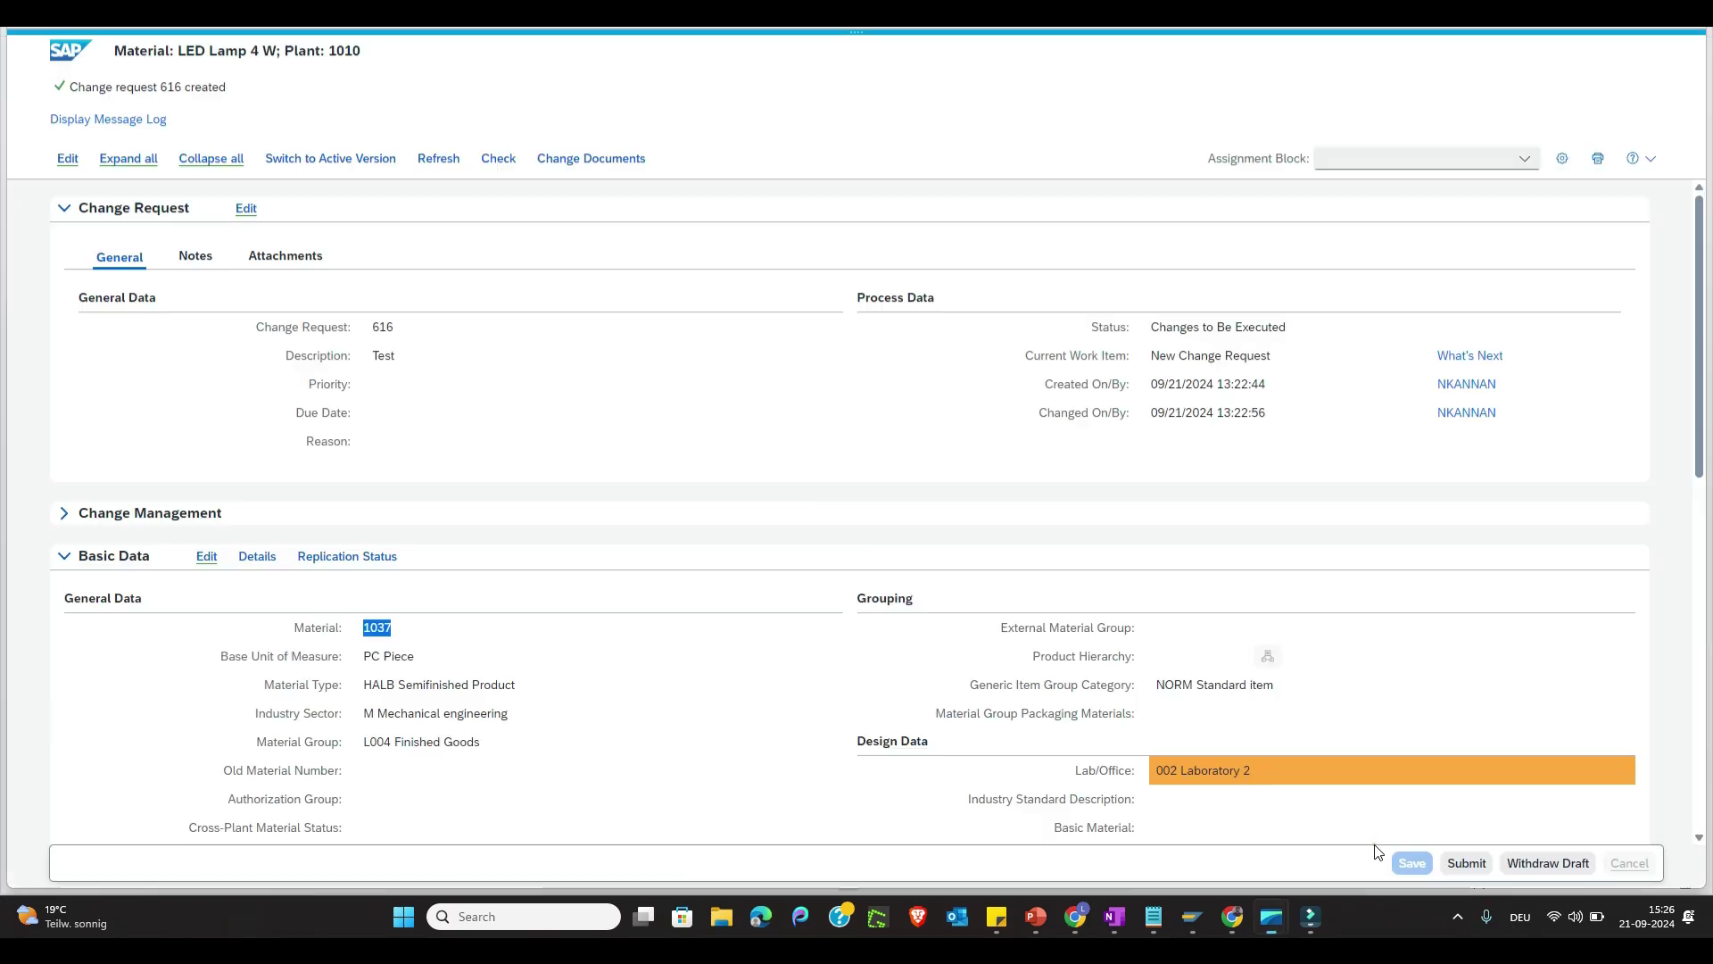
left_click(1169, 830)
type("1010")
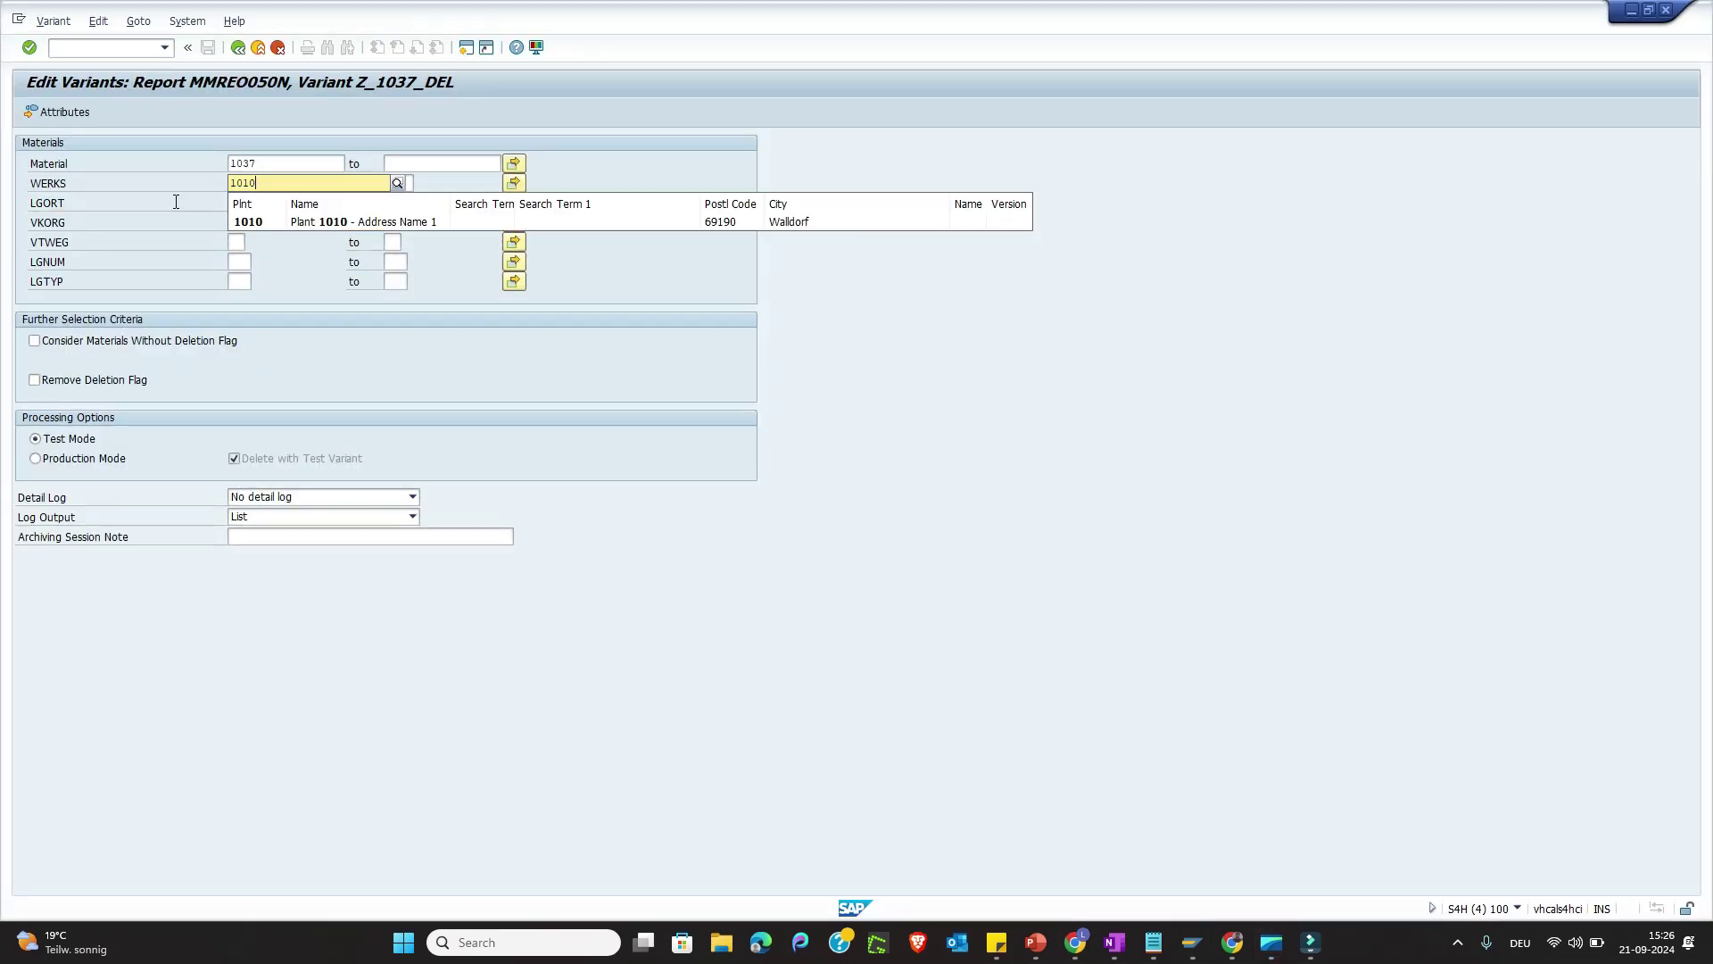
left_click(36, 459)
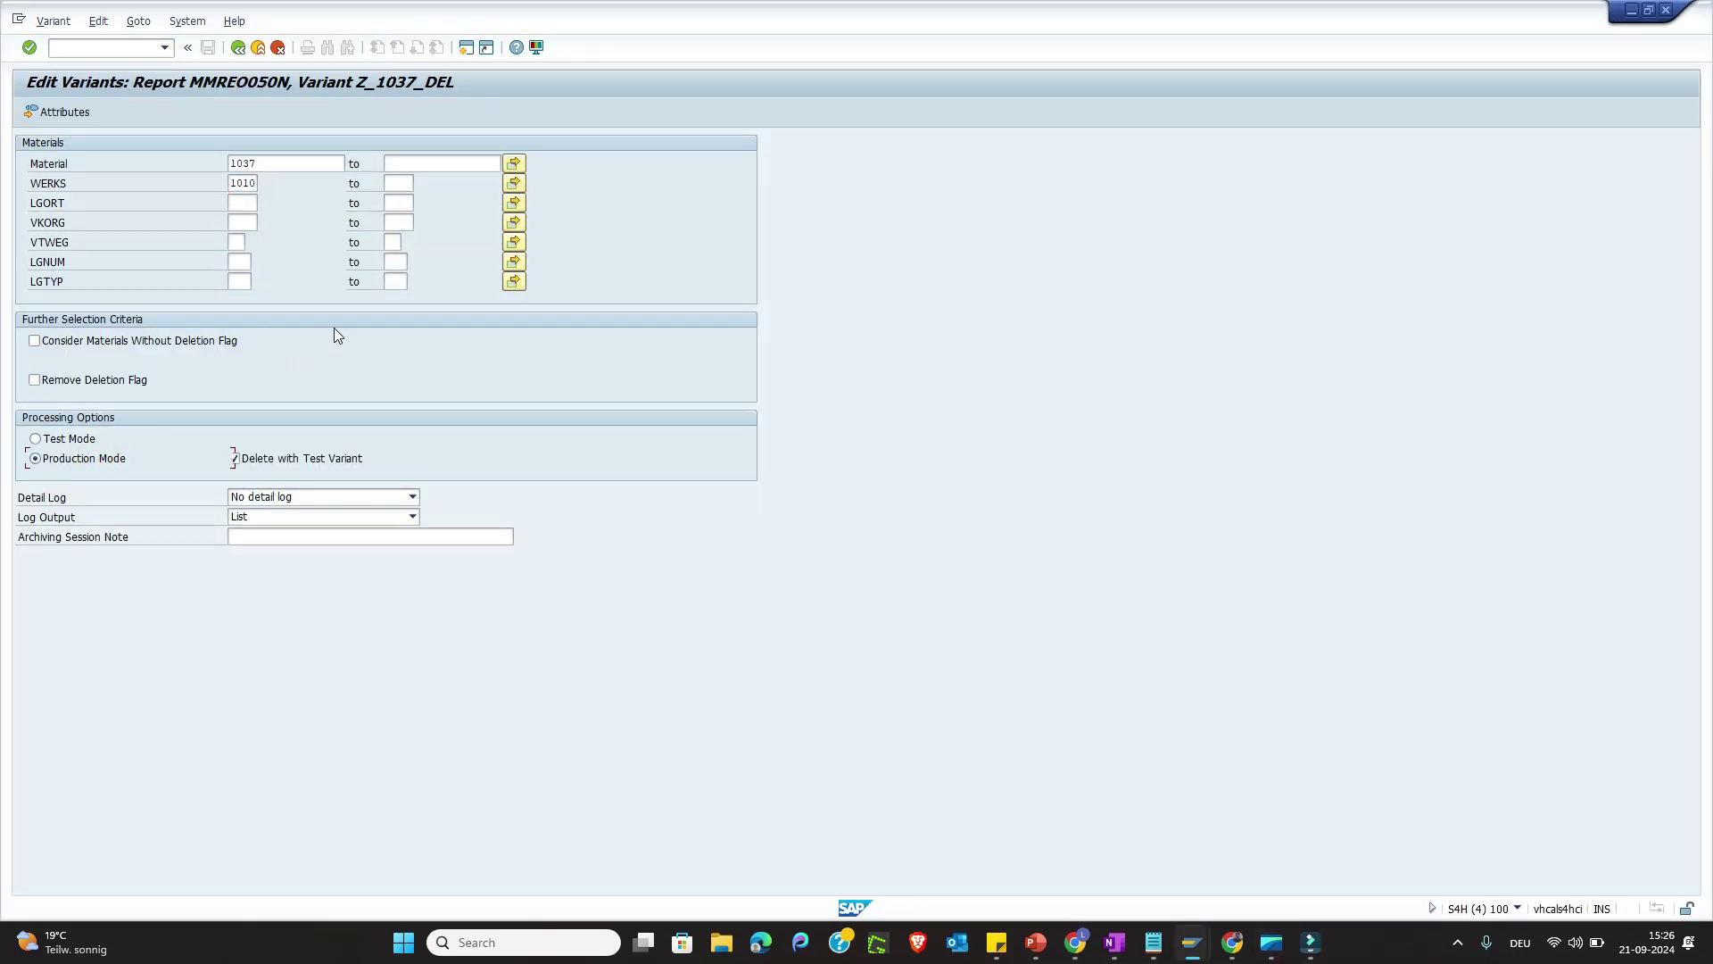
Step: Open the Flag Material for Deletion transaction in a new session
left_click(83, 46)
type("/omm")
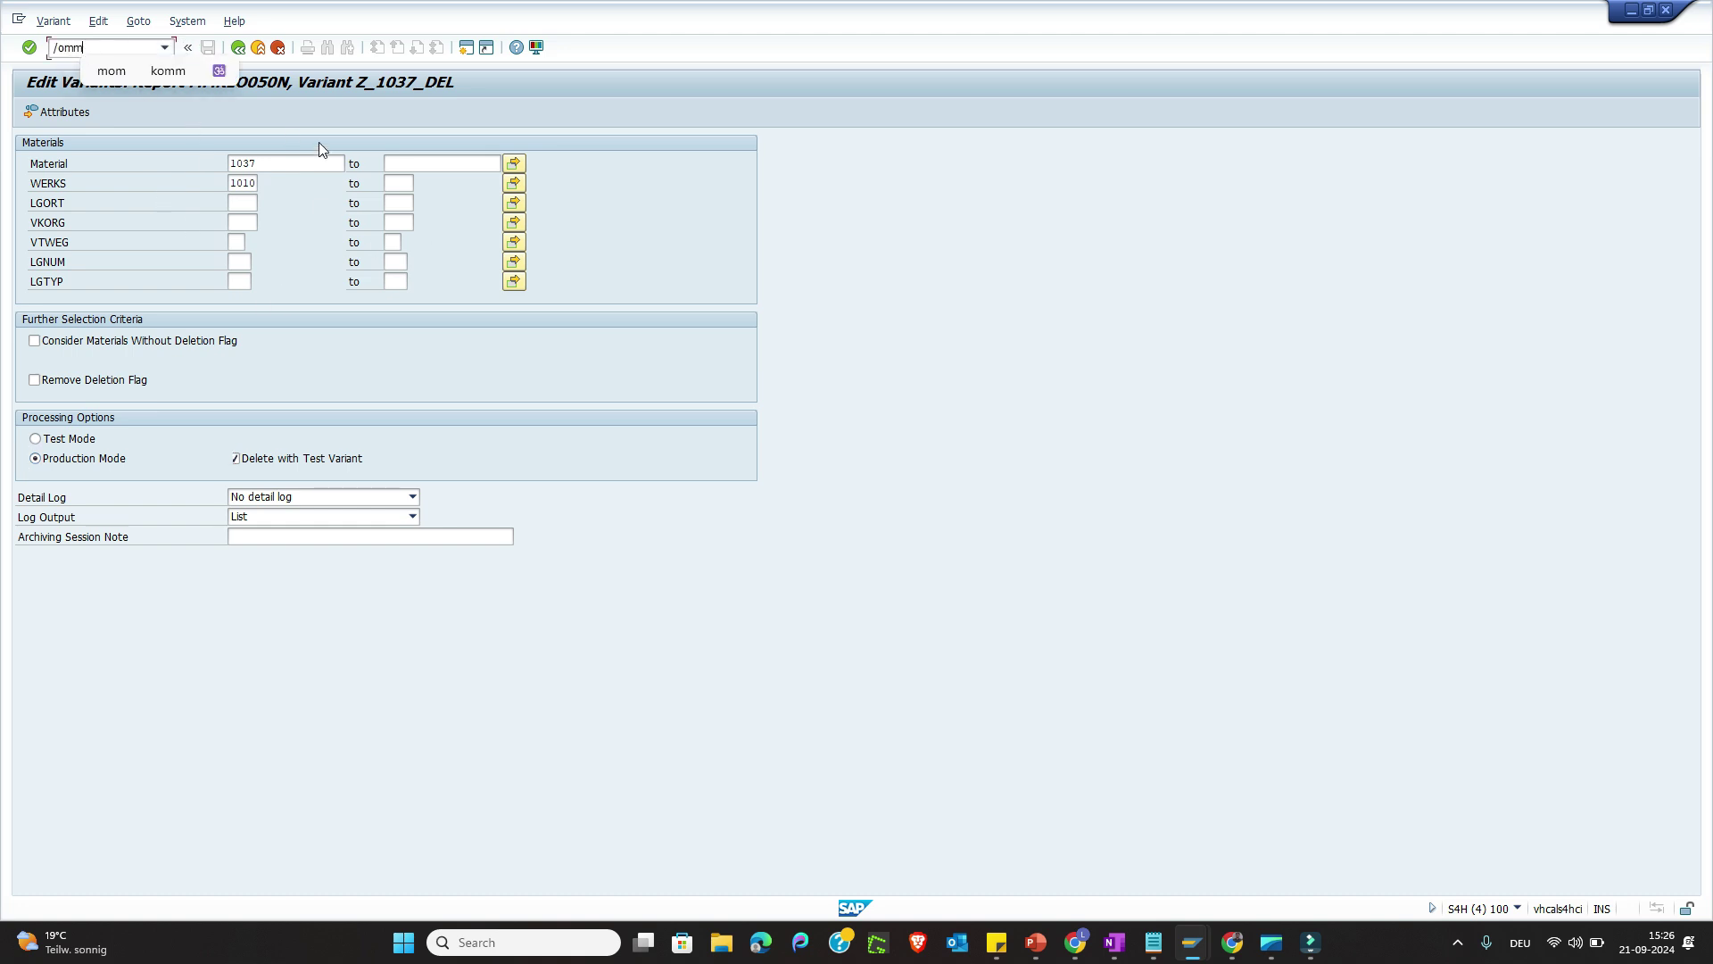
left_click(97, 47)
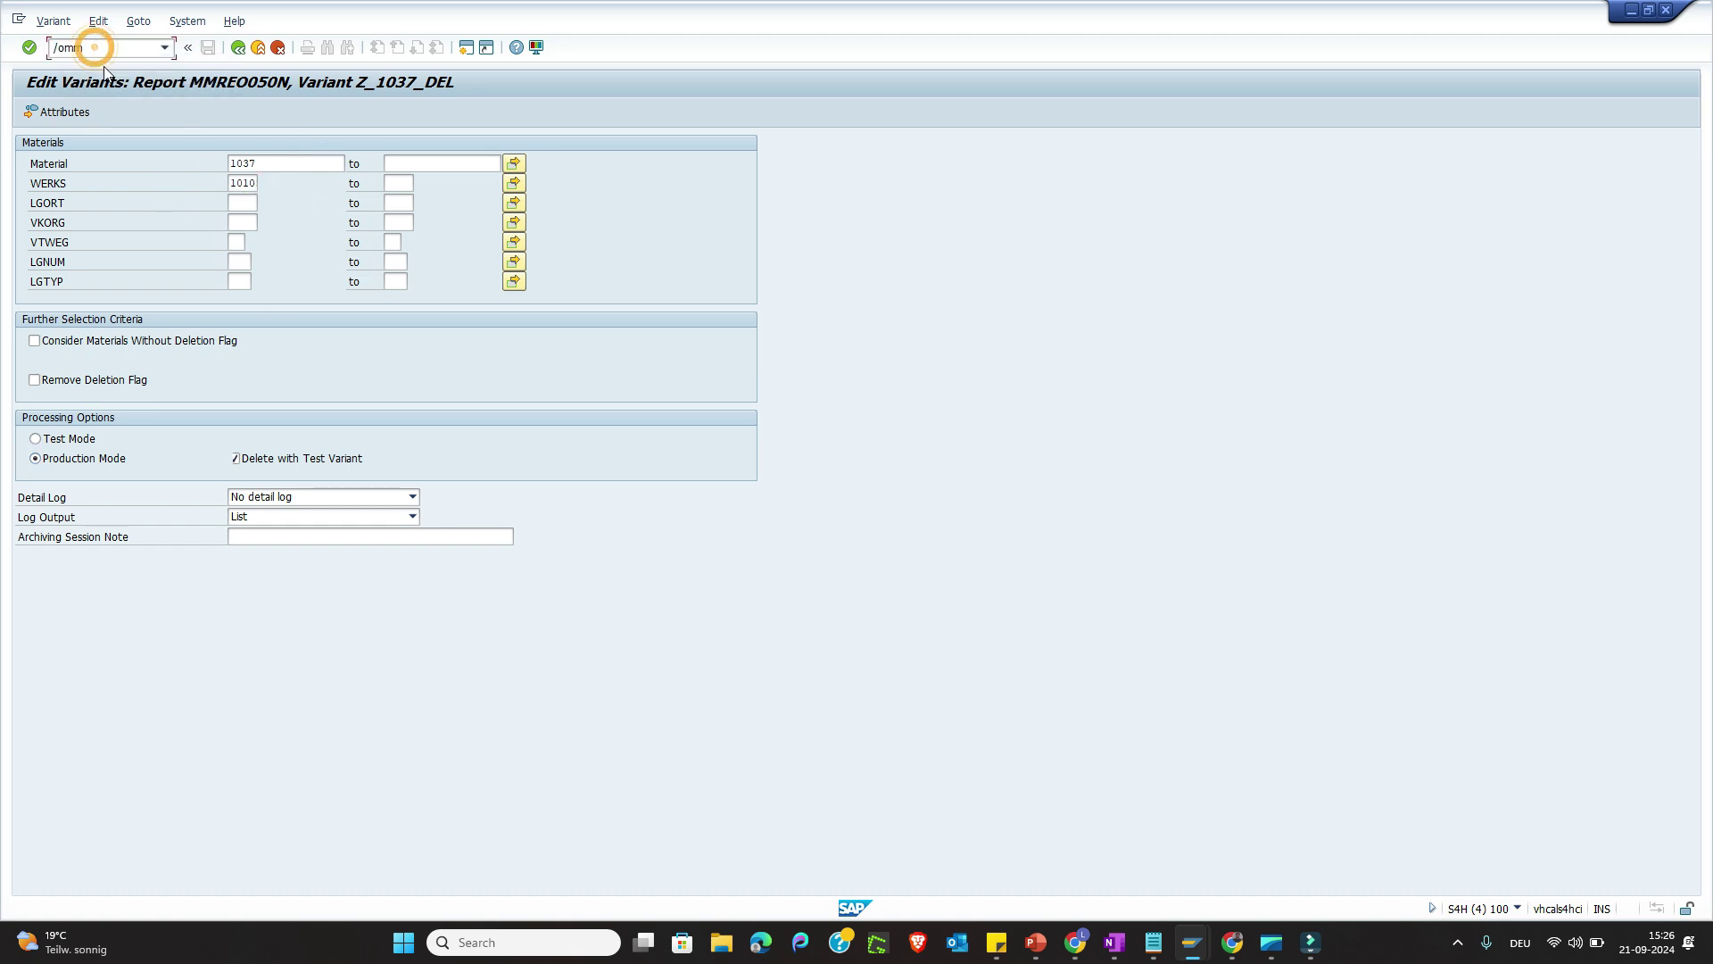
type("71")
key("Return")
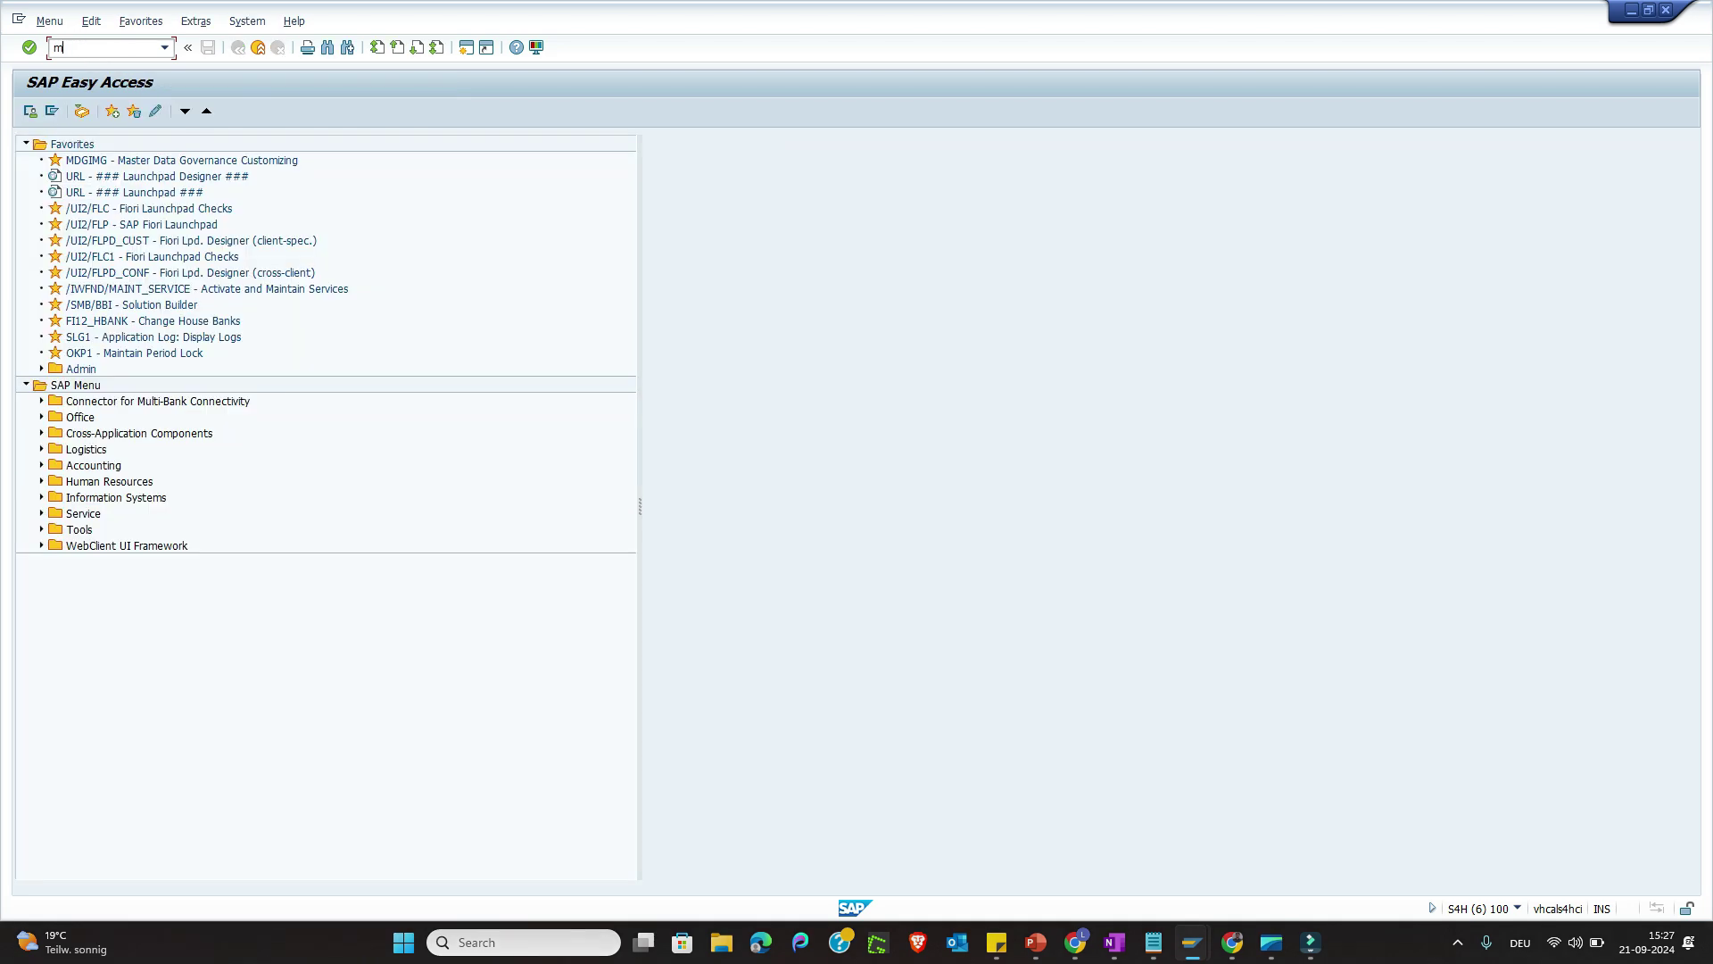
key("Return")
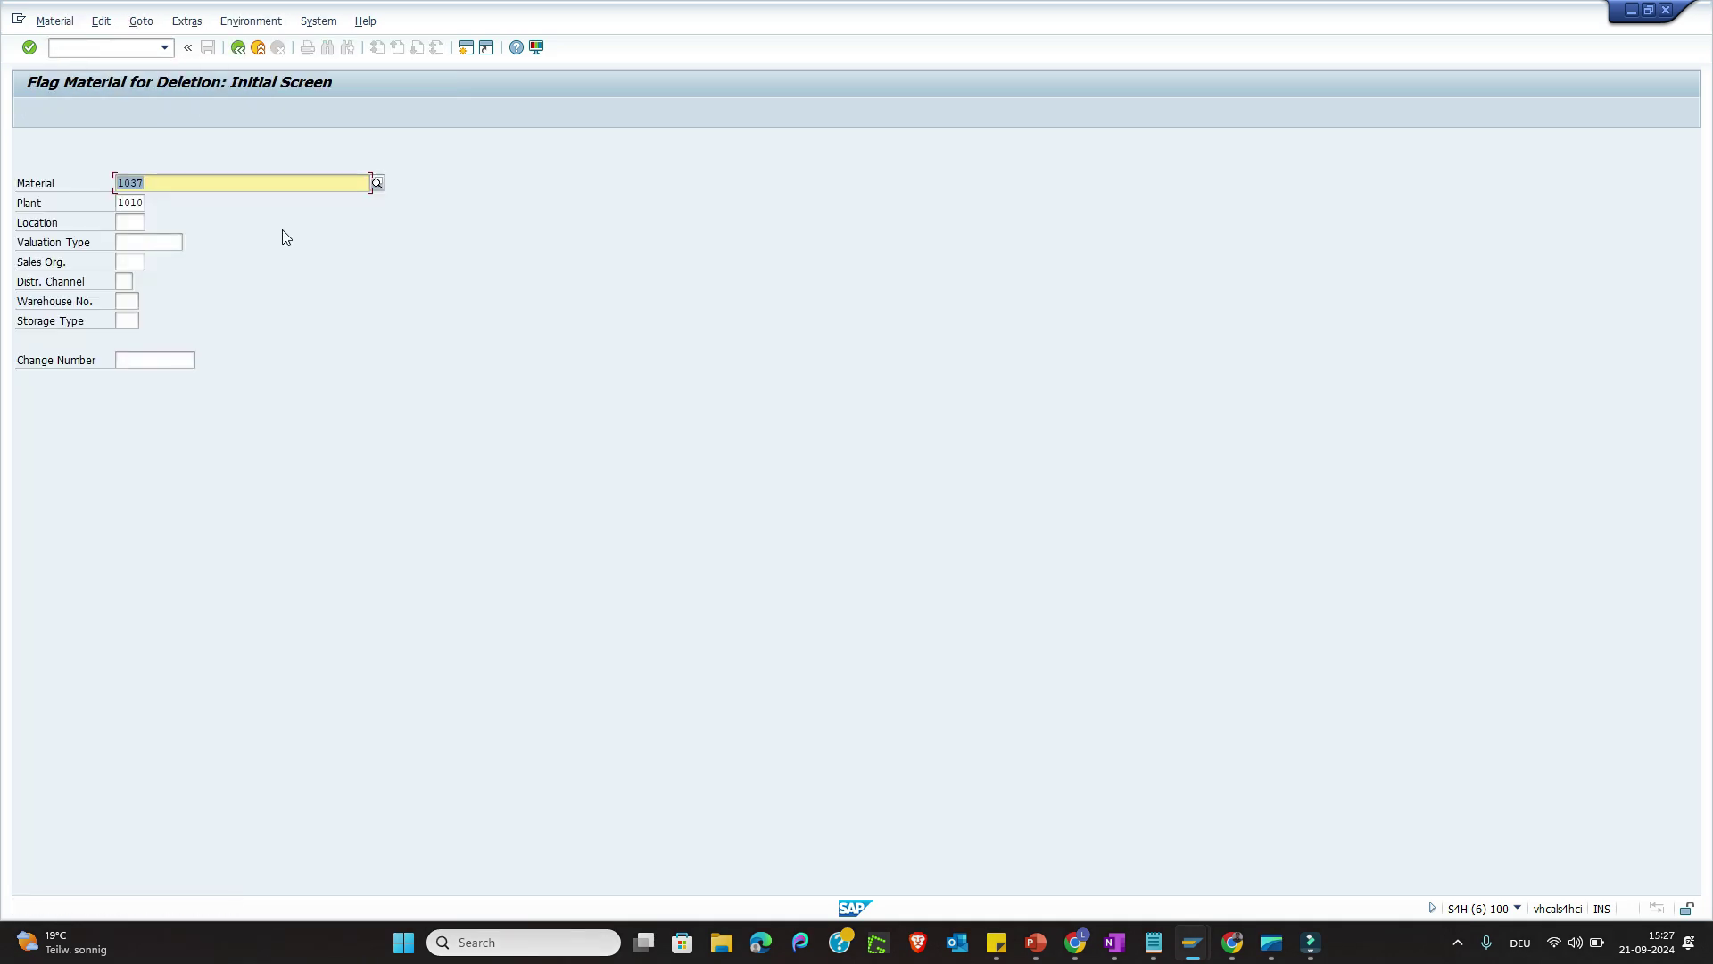
Step: Flag plant 1010 of material 1037 for deletion and save the change
key("Return")
left_click(40, 184)
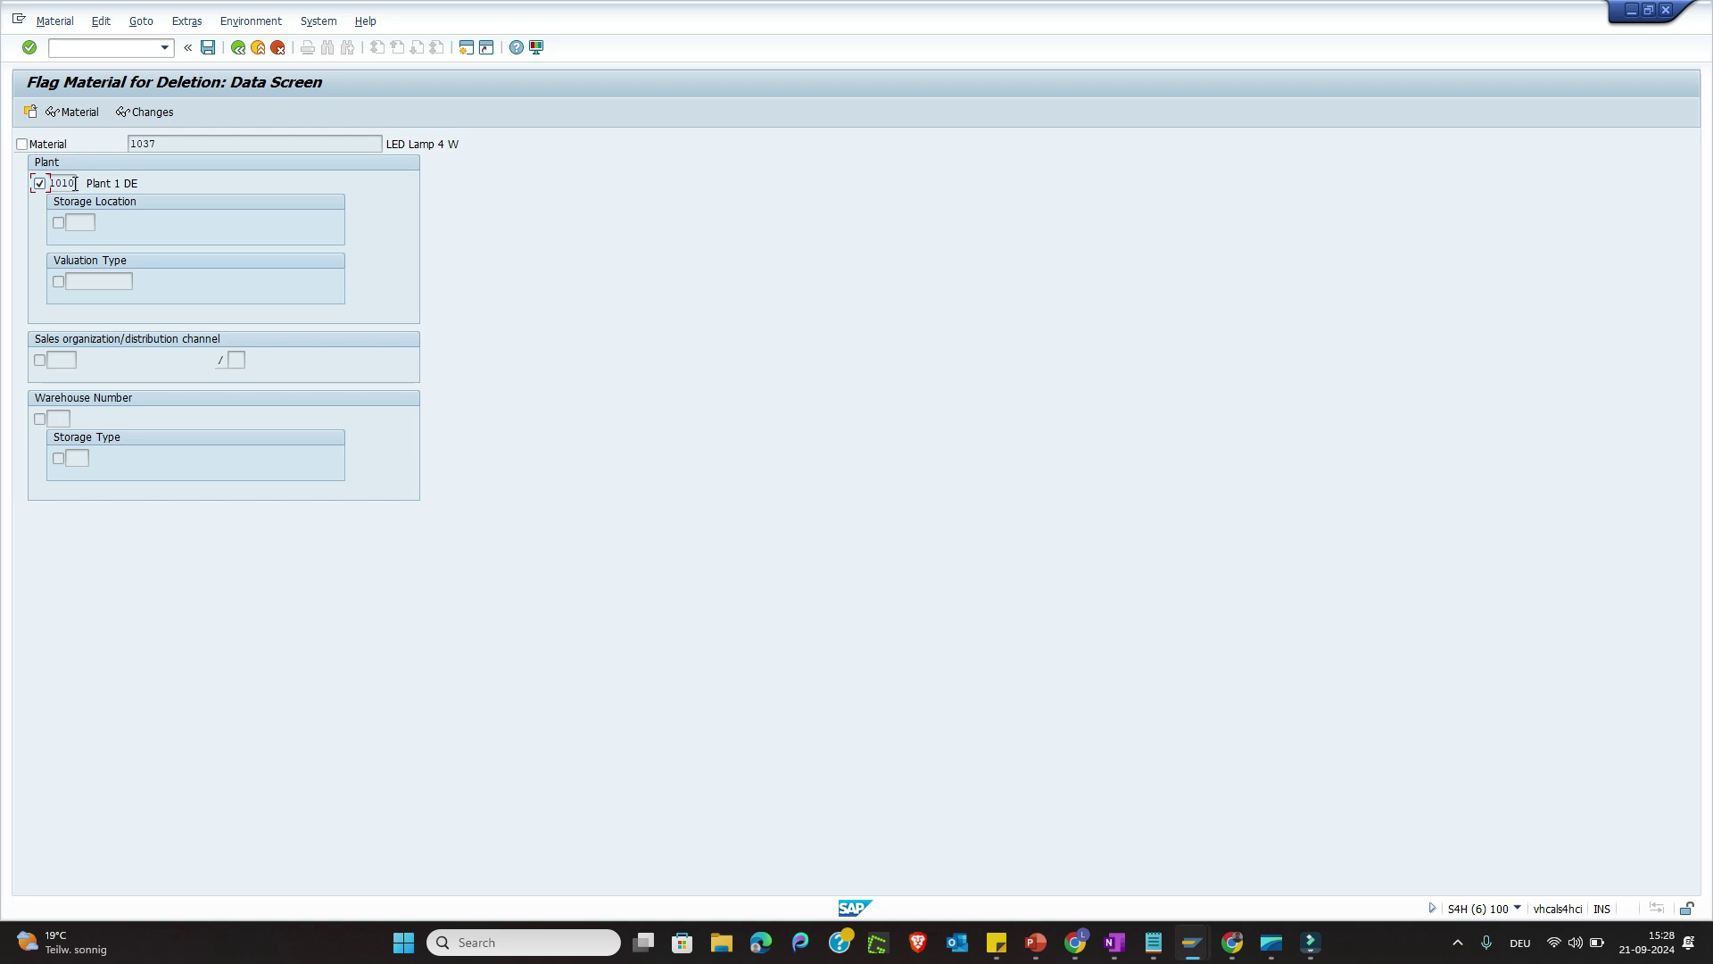
left_click(208, 47)
Step: Return to the variant session, save the values of Z_1037_DEL with the description Test and go back to the archive file creation screen
mouse_move(1211, 938)
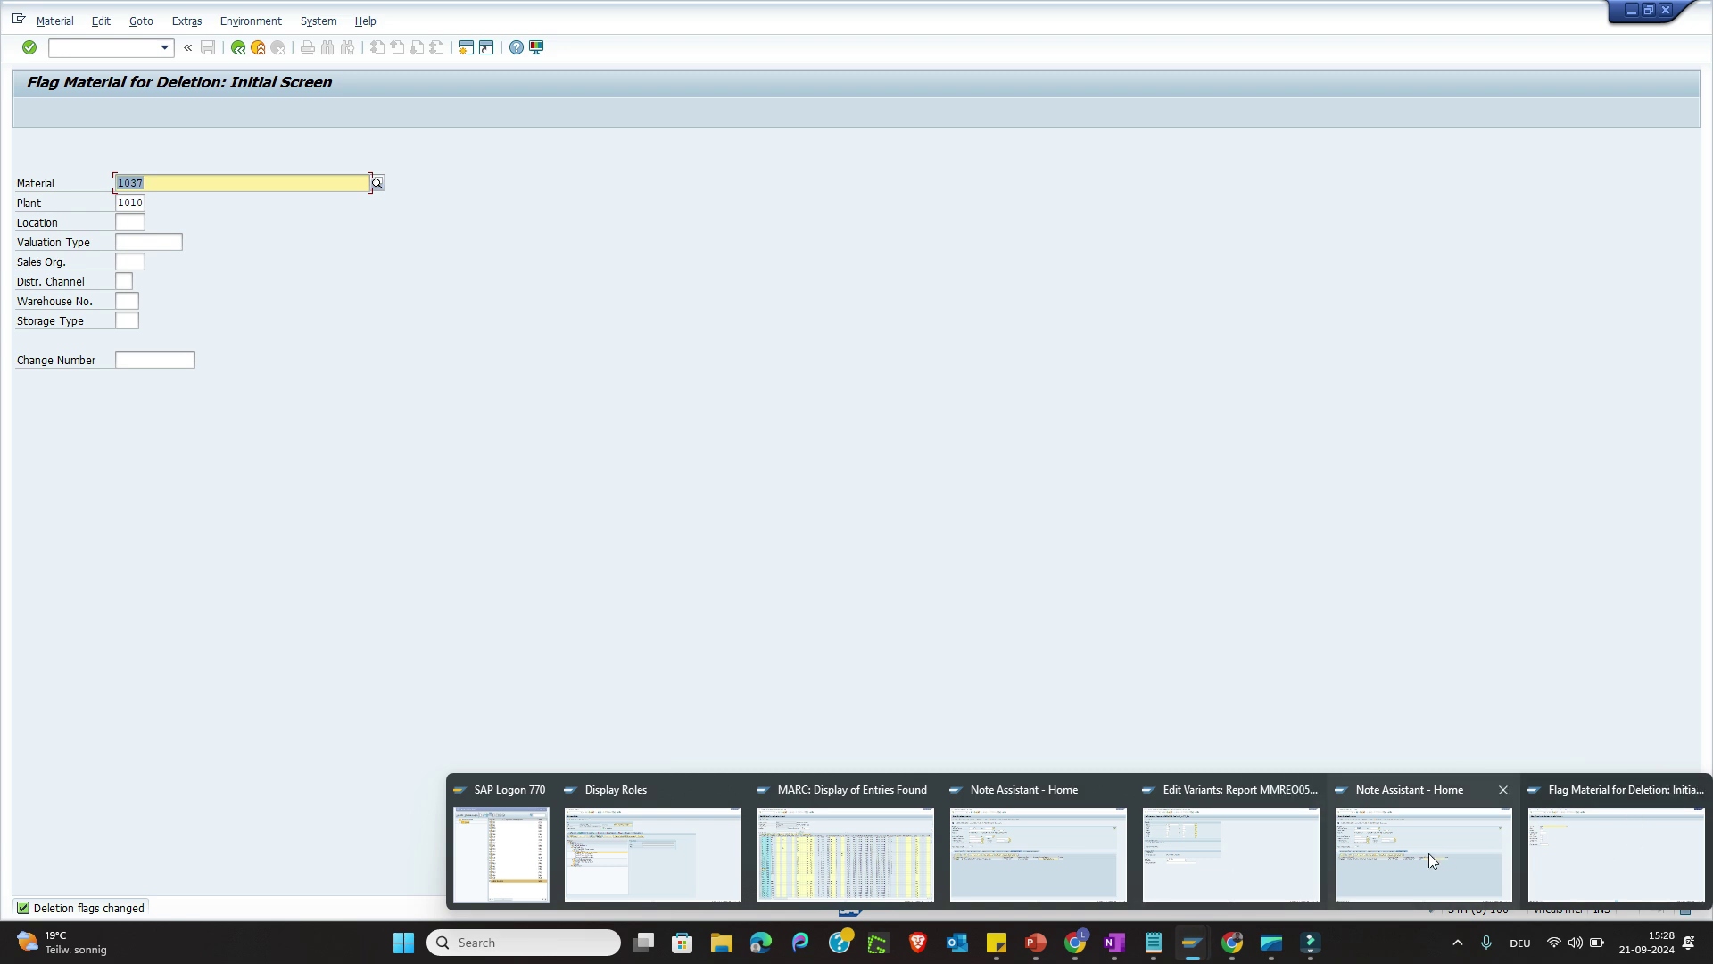
mouse_move(1430, 858)
left_click(1231, 854)
left_click(238, 47)
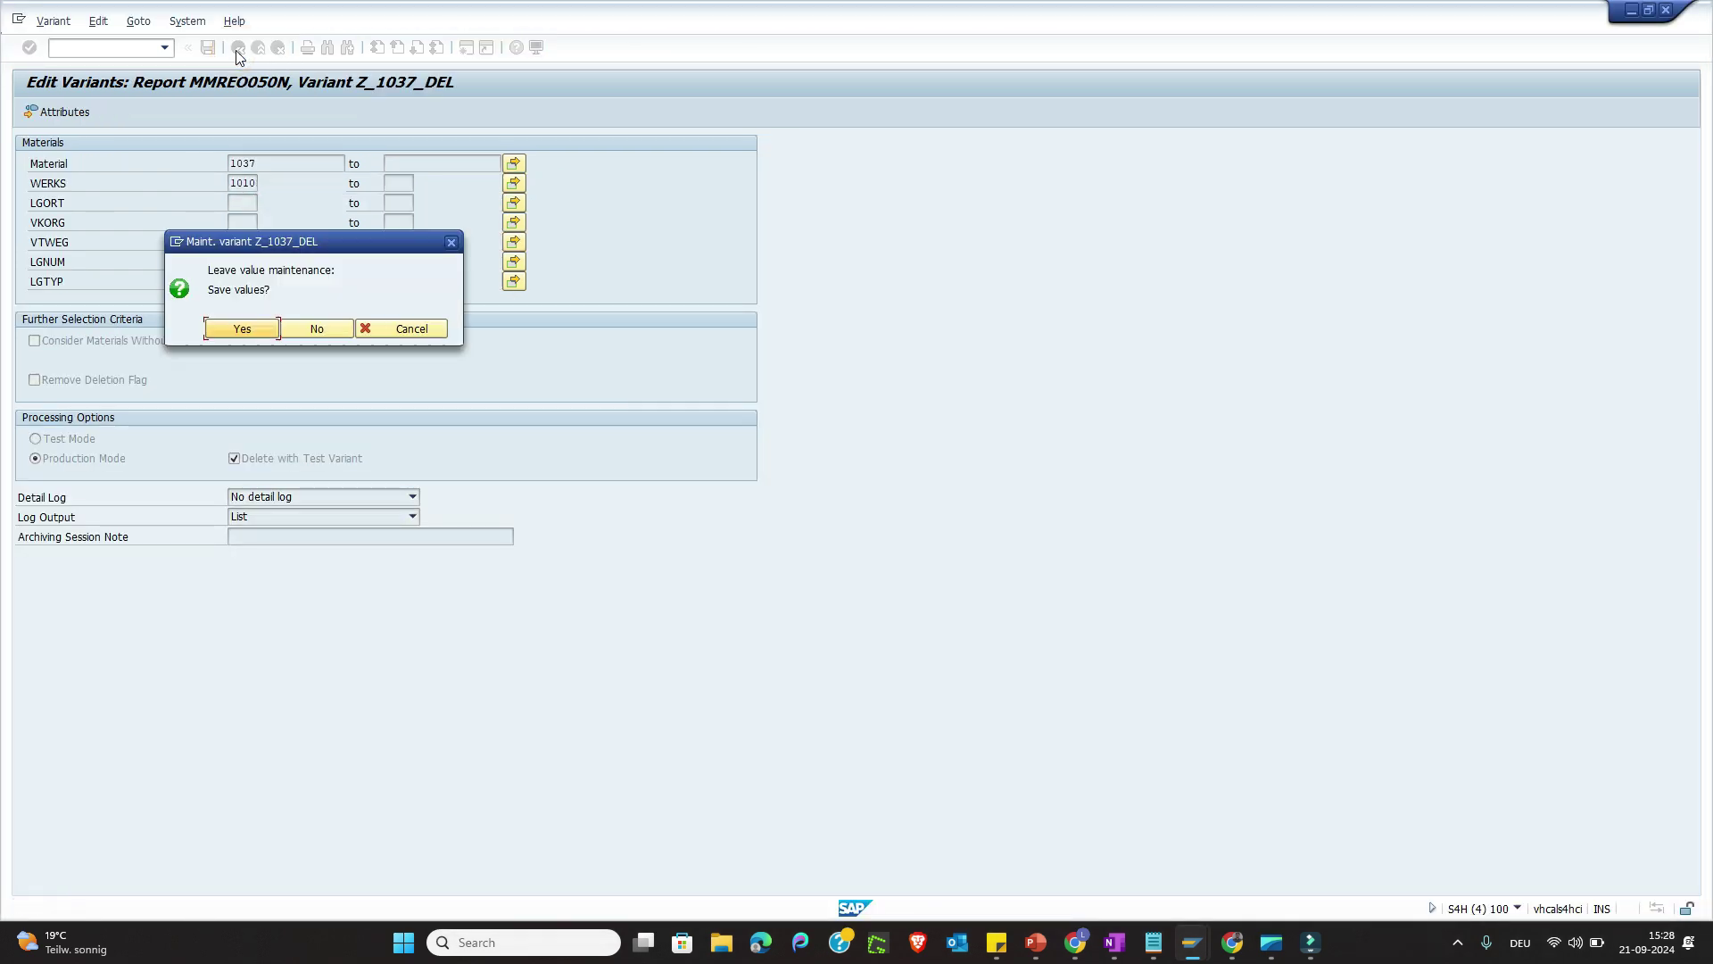
left_click(242, 328)
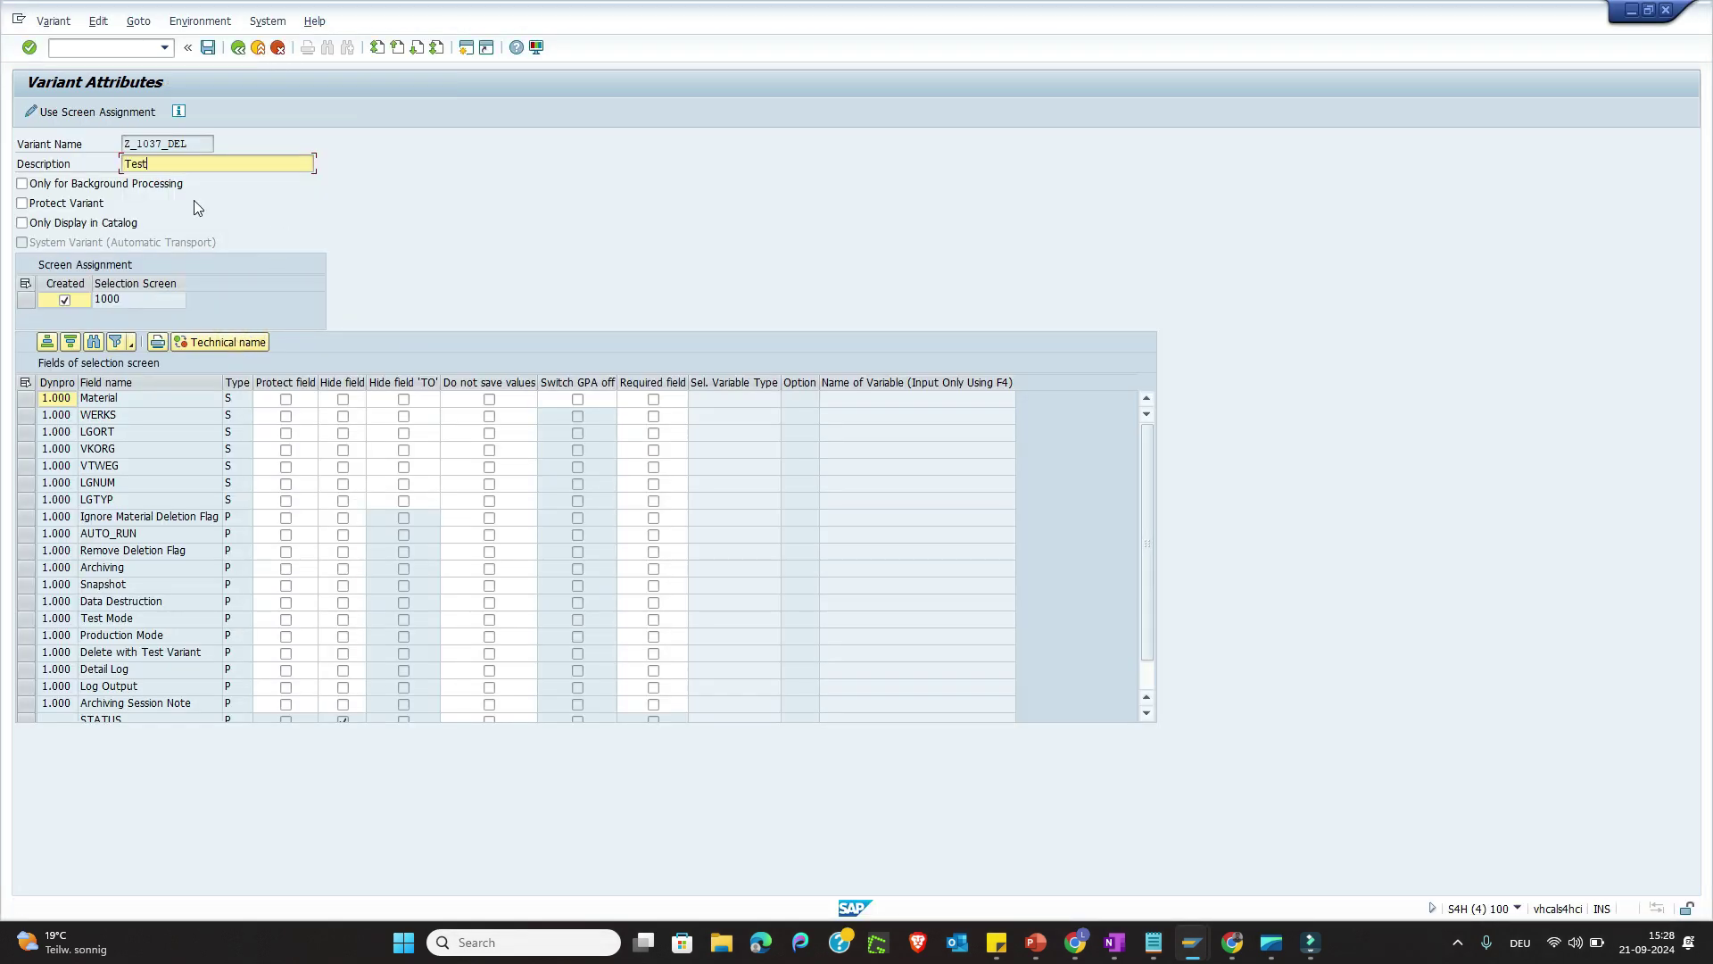
left_click(208, 47)
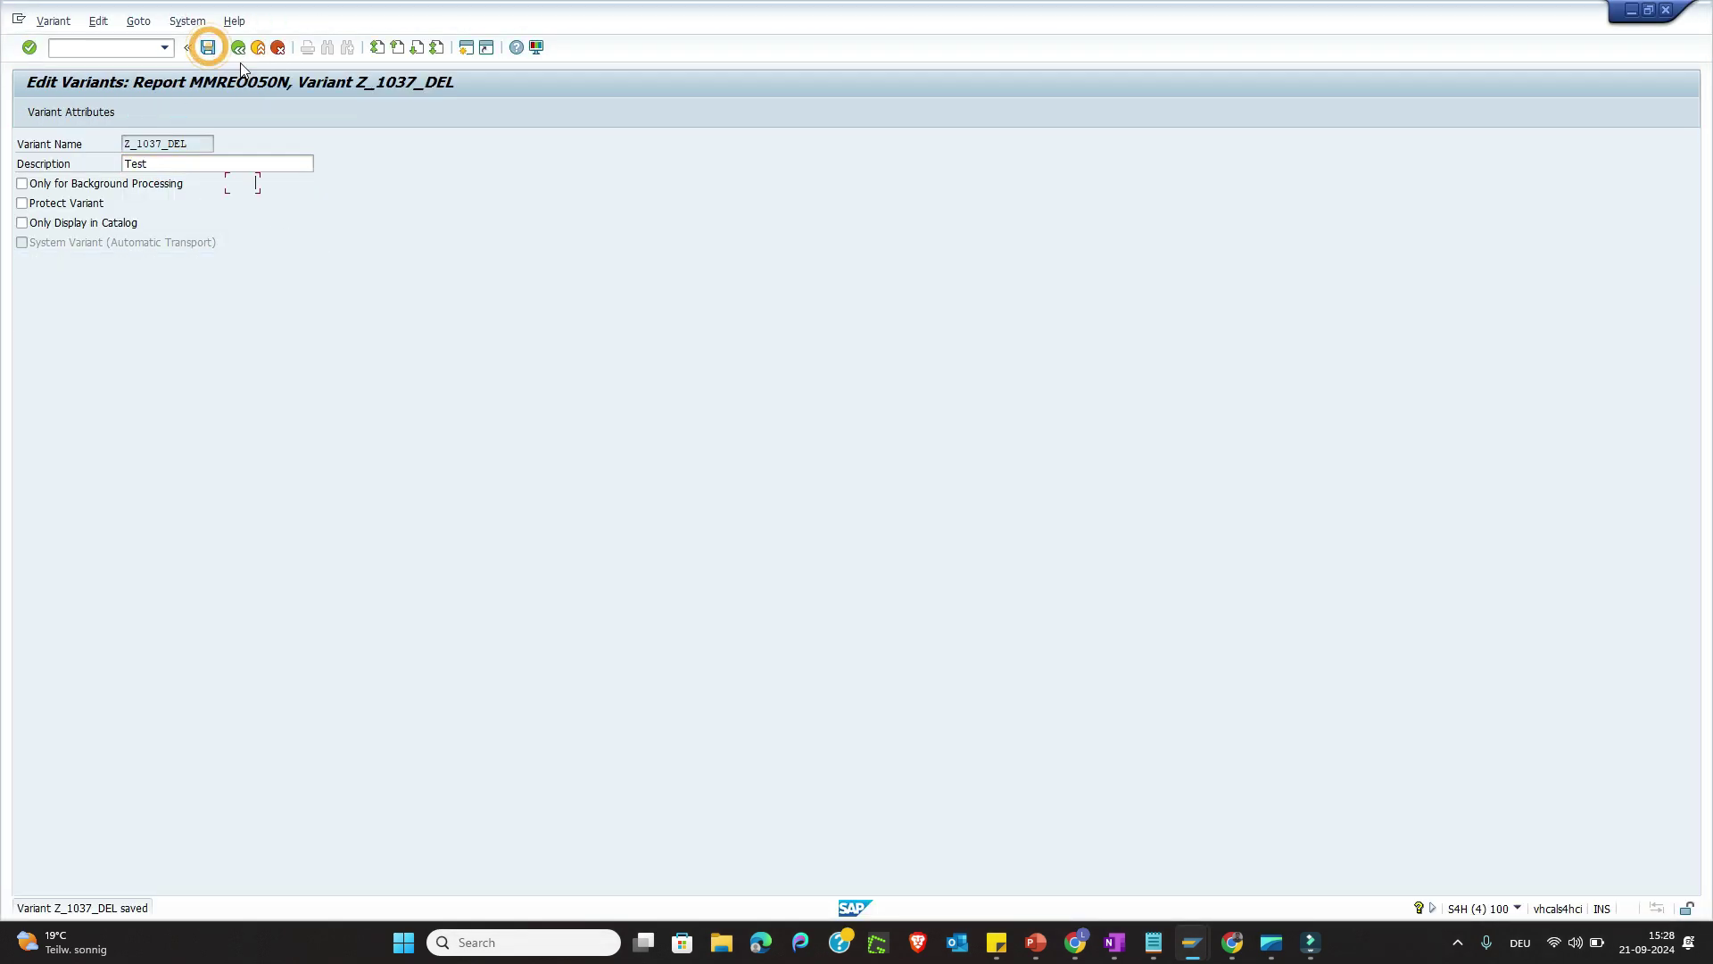
left_click(237, 47)
left_click(237, 47)
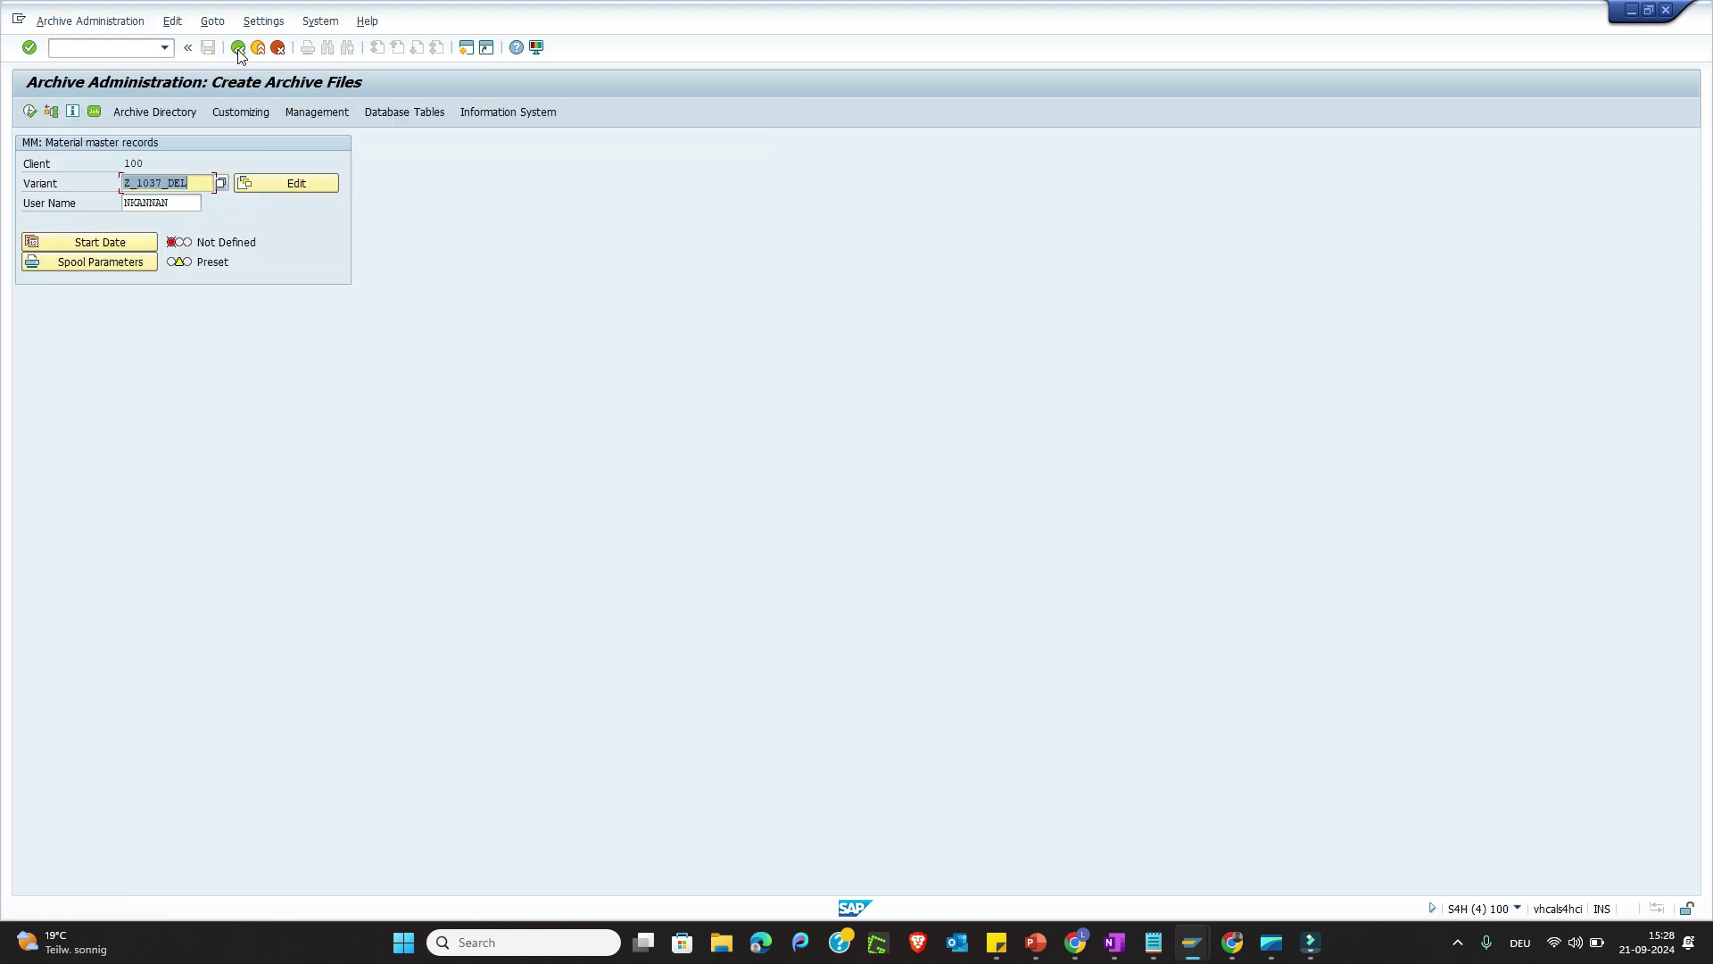
Step: Set the write job to start immediately with output device LP01, and execute it for variant Z_1037_DEL
left_click(103, 244)
left_click(66, 191)
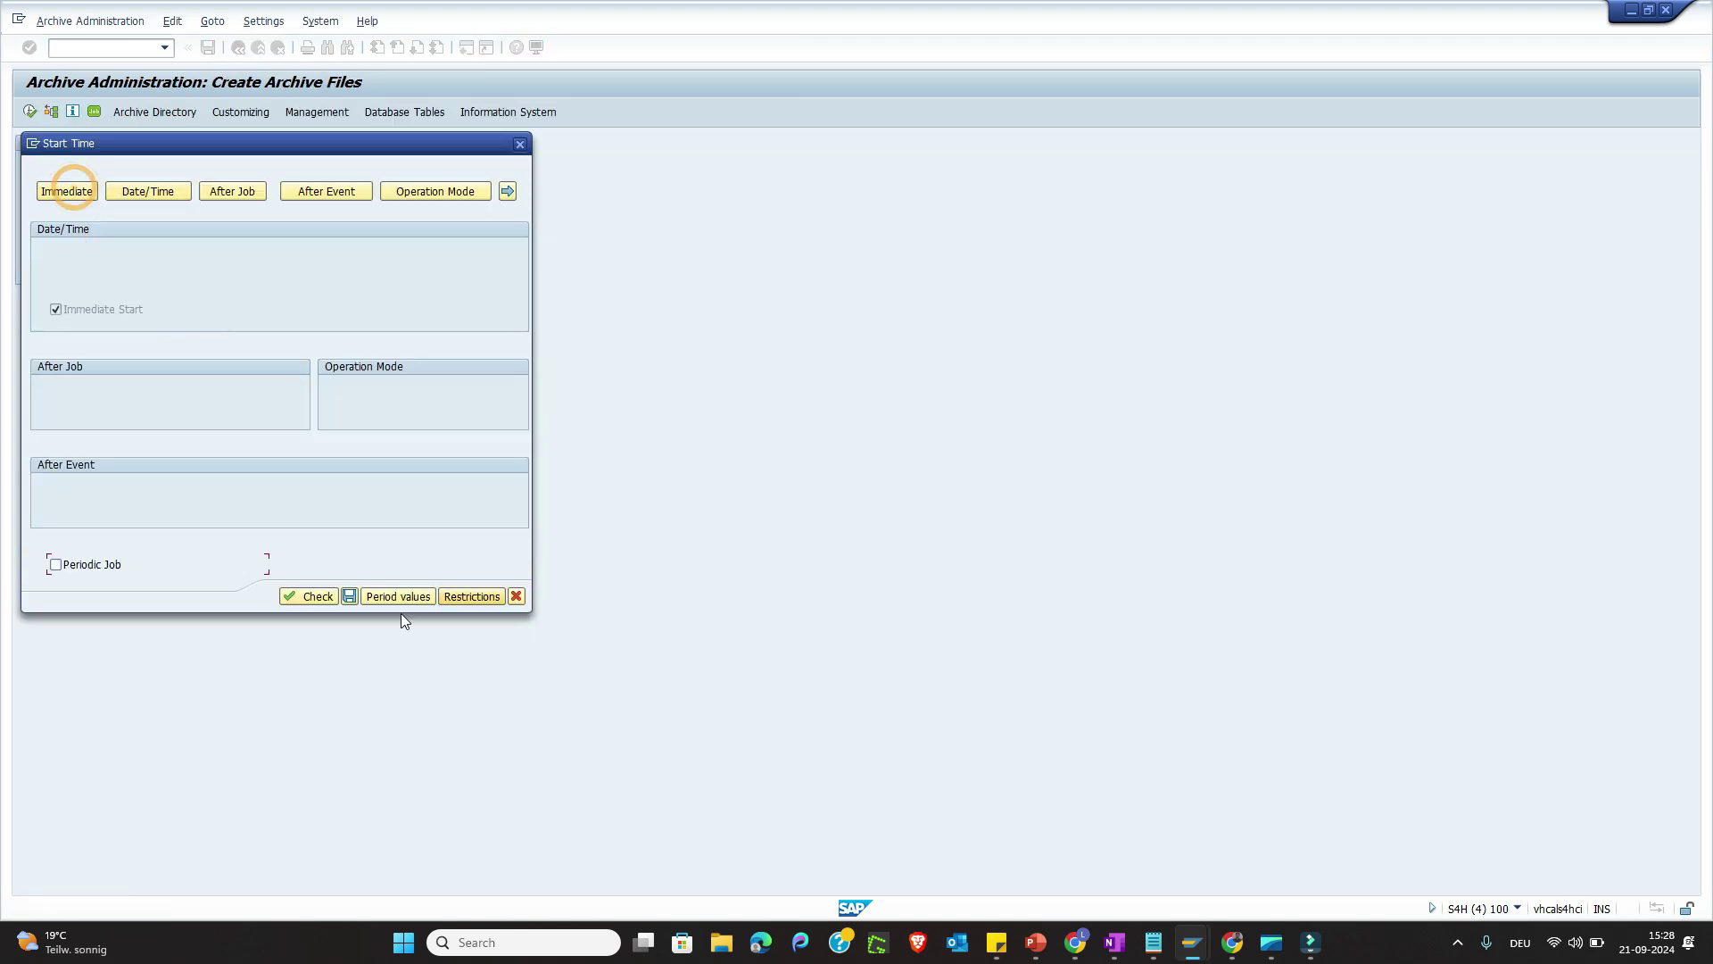
left_click(349, 596)
left_click(84, 260)
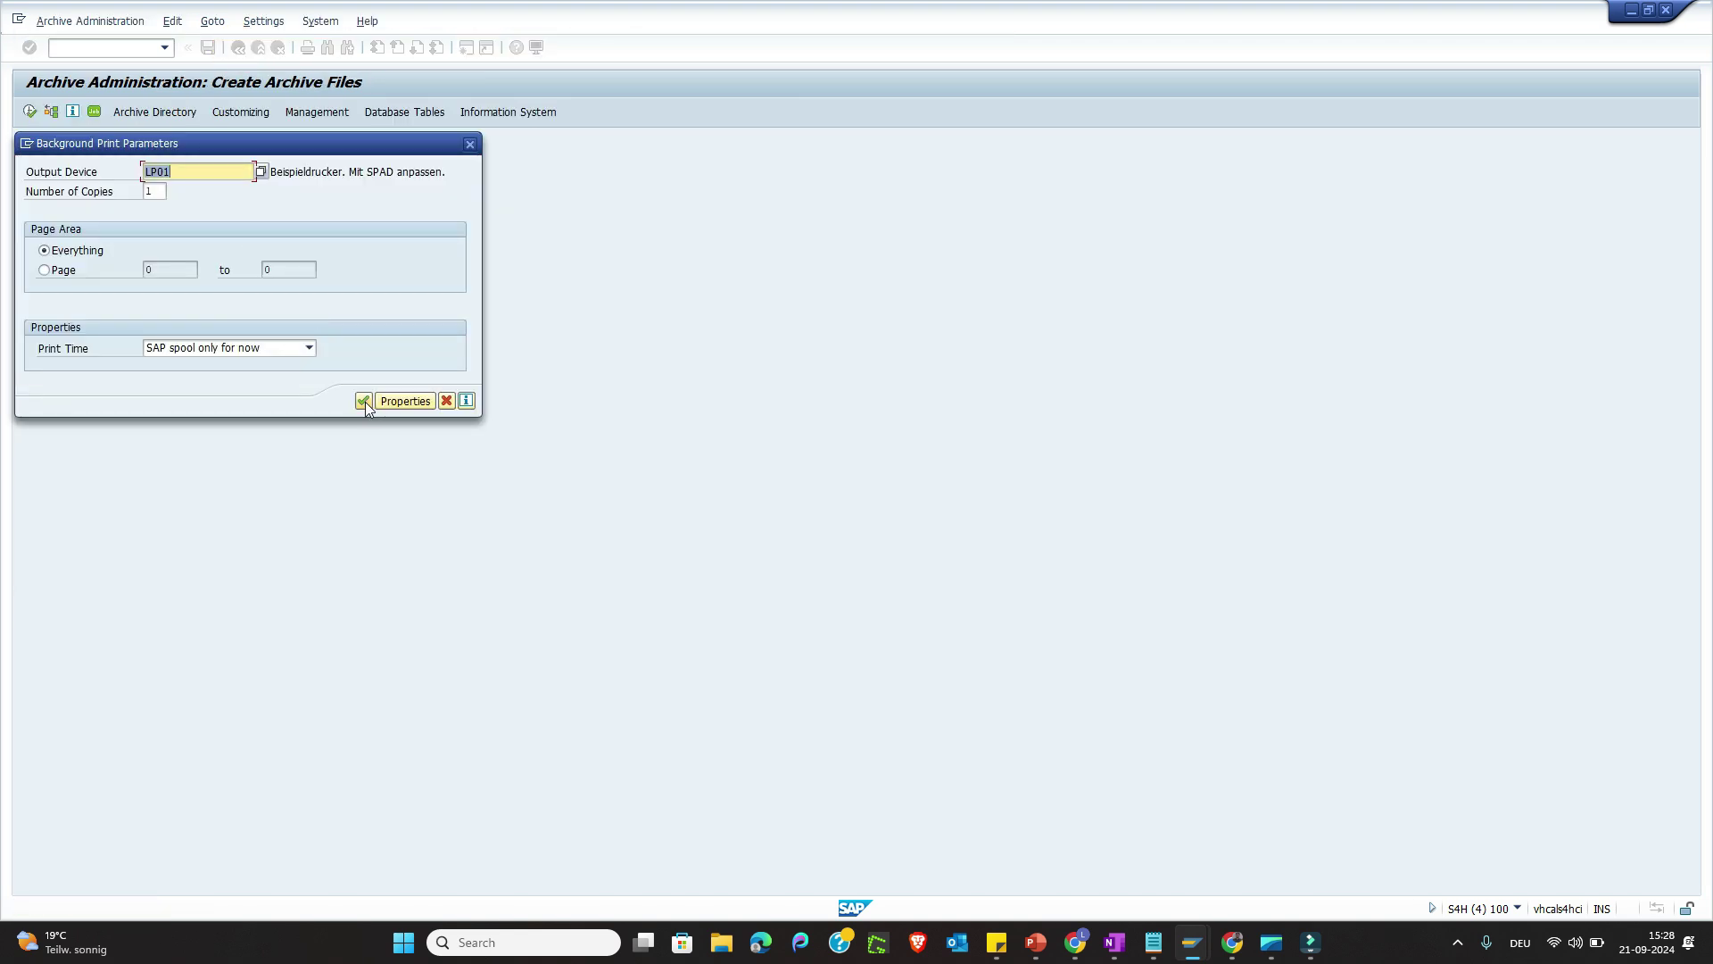
left_click(363, 402)
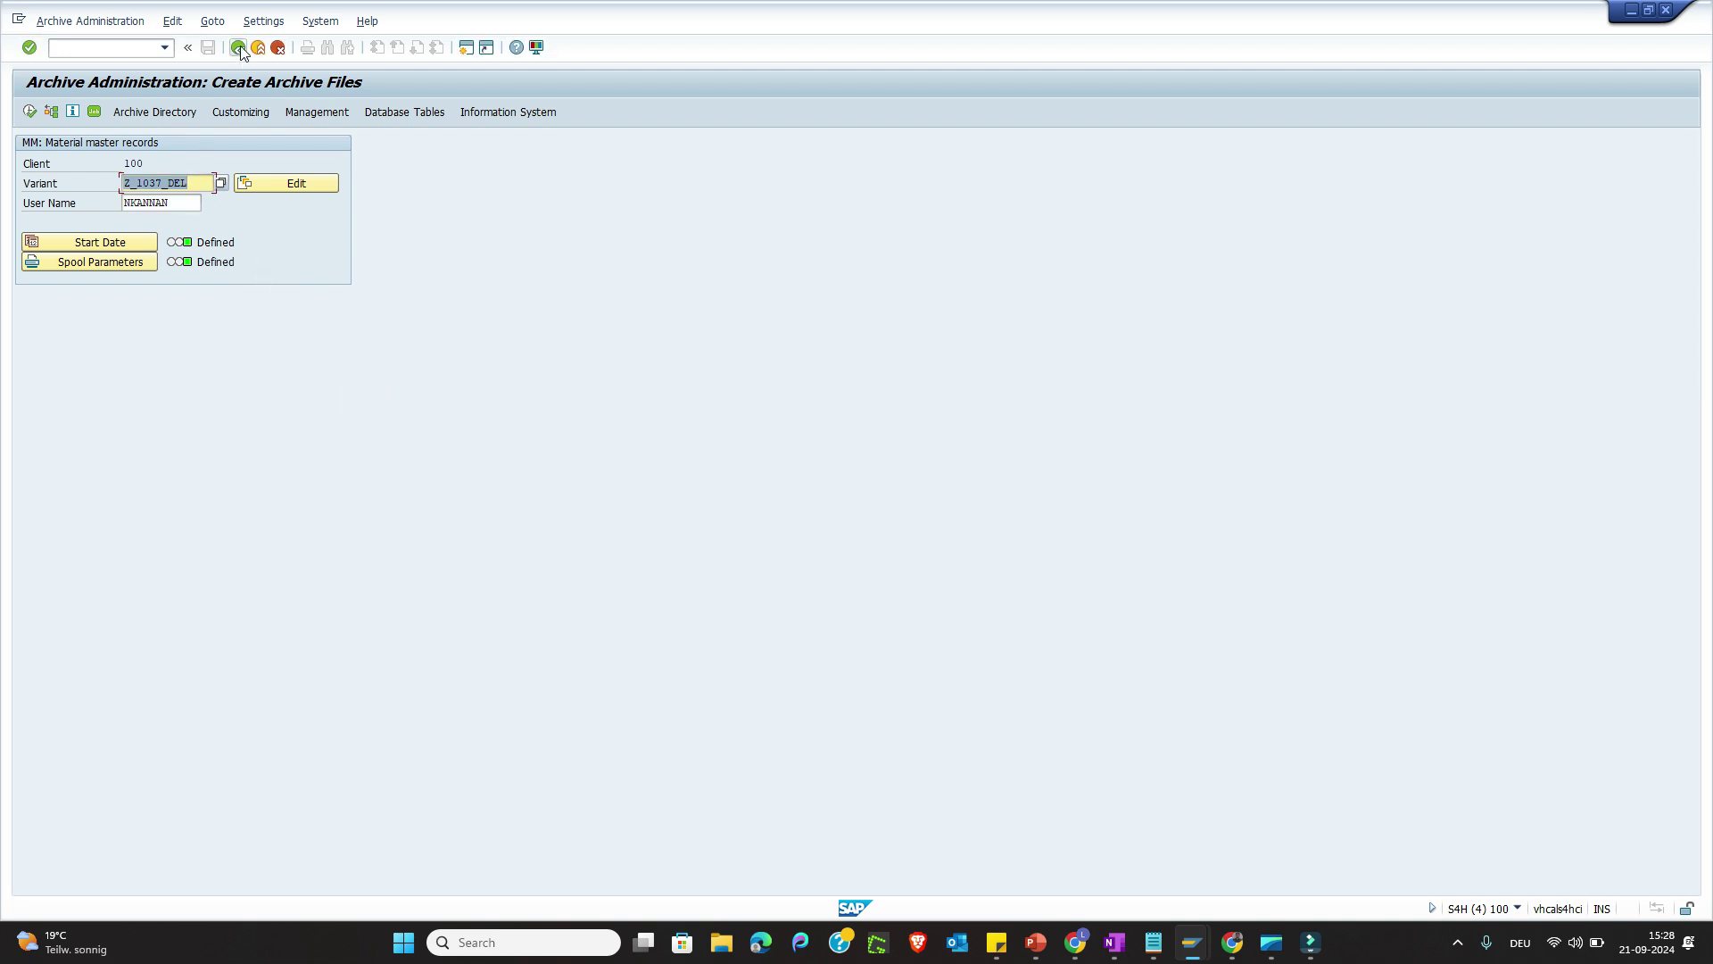
left_click(30, 111)
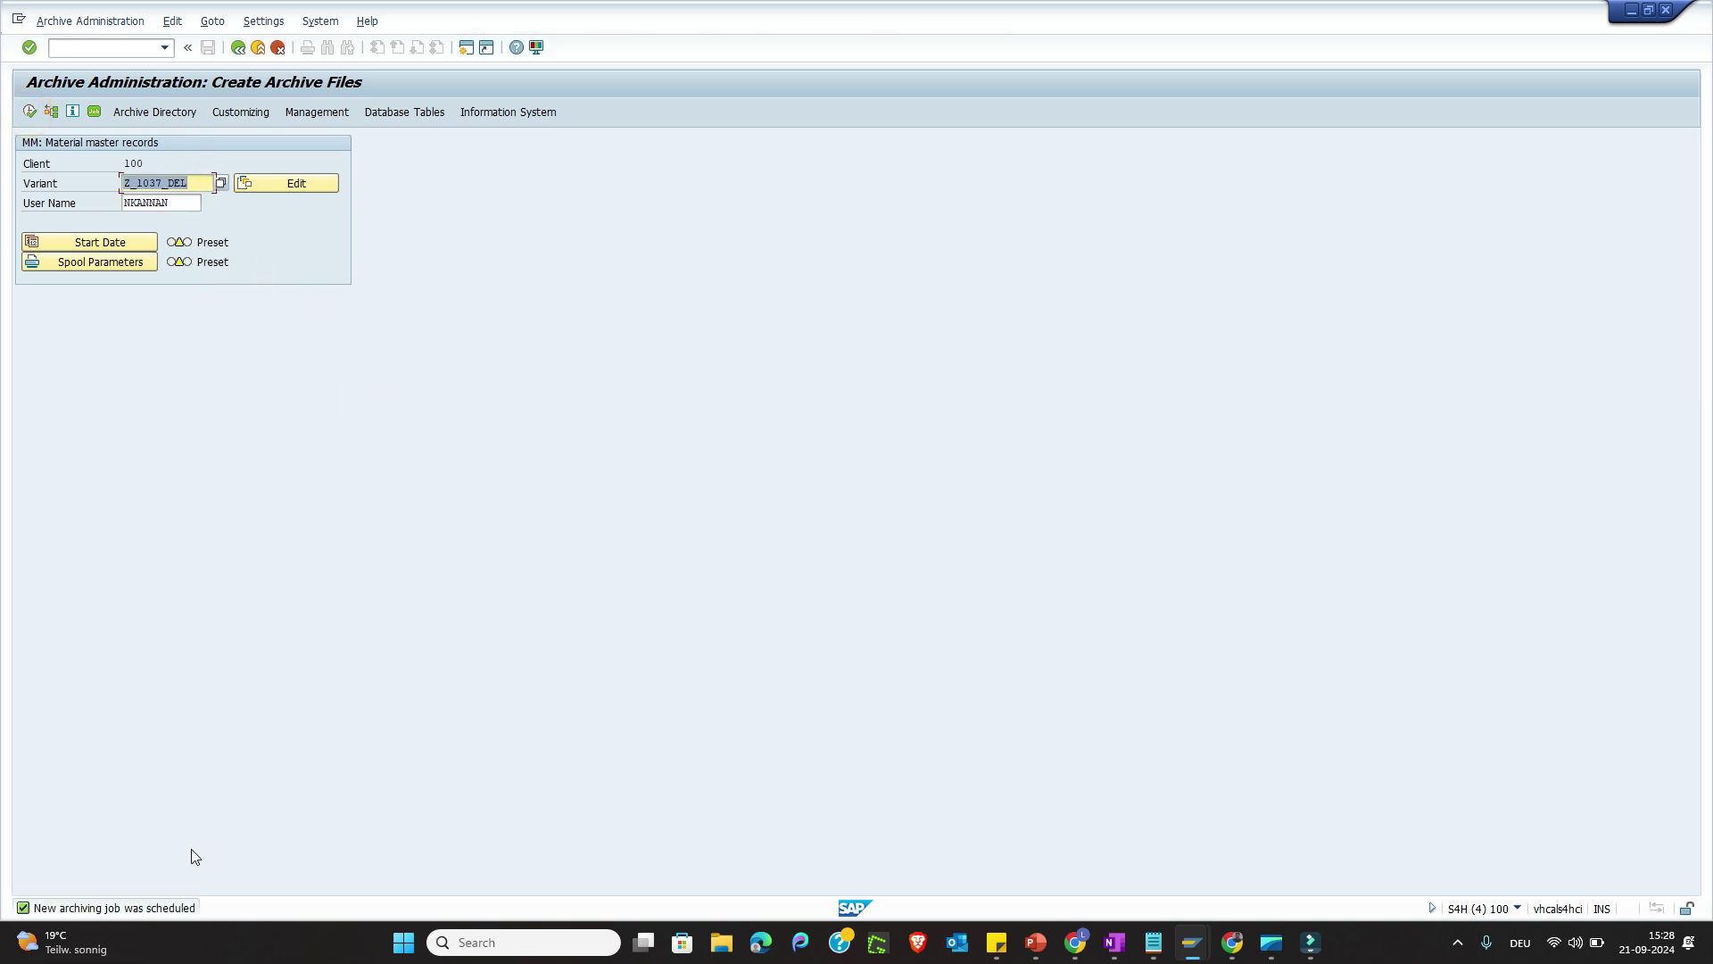
Step: Check the status of the archiving jobs in the job overview, refreshing it, and return to the archive administration initial screen
left_click(94, 111)
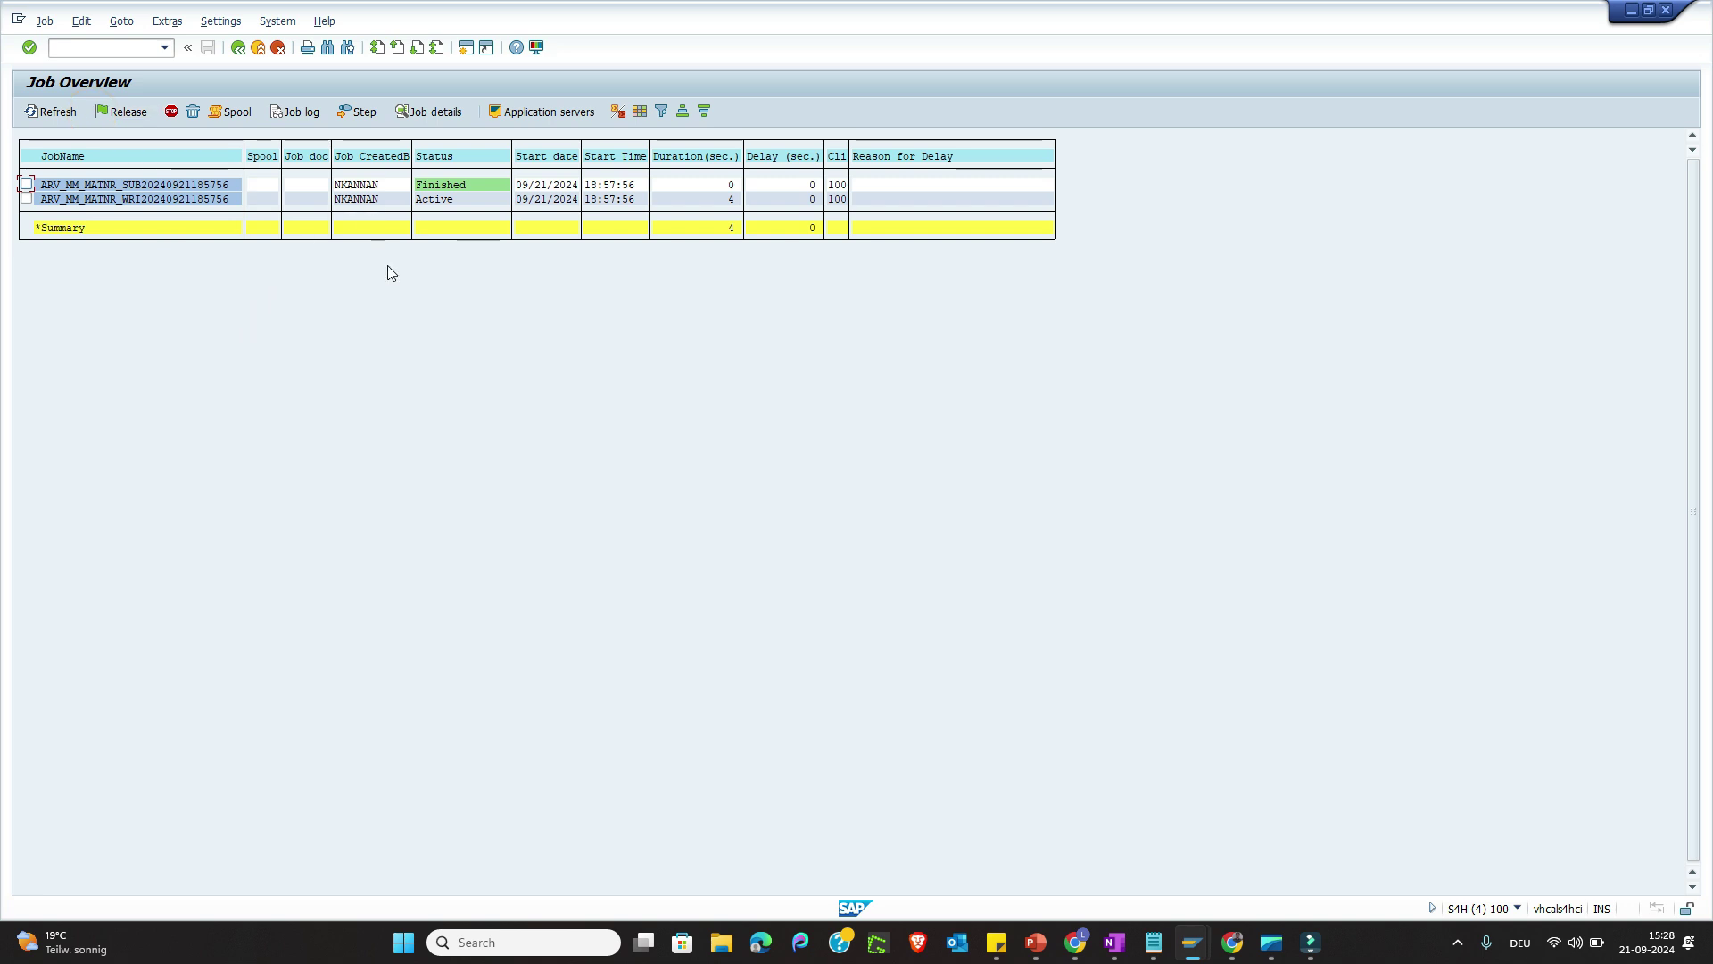
left_click(49, 112)
left_click(49, 113)
double_click(175, 199)
key("F3")
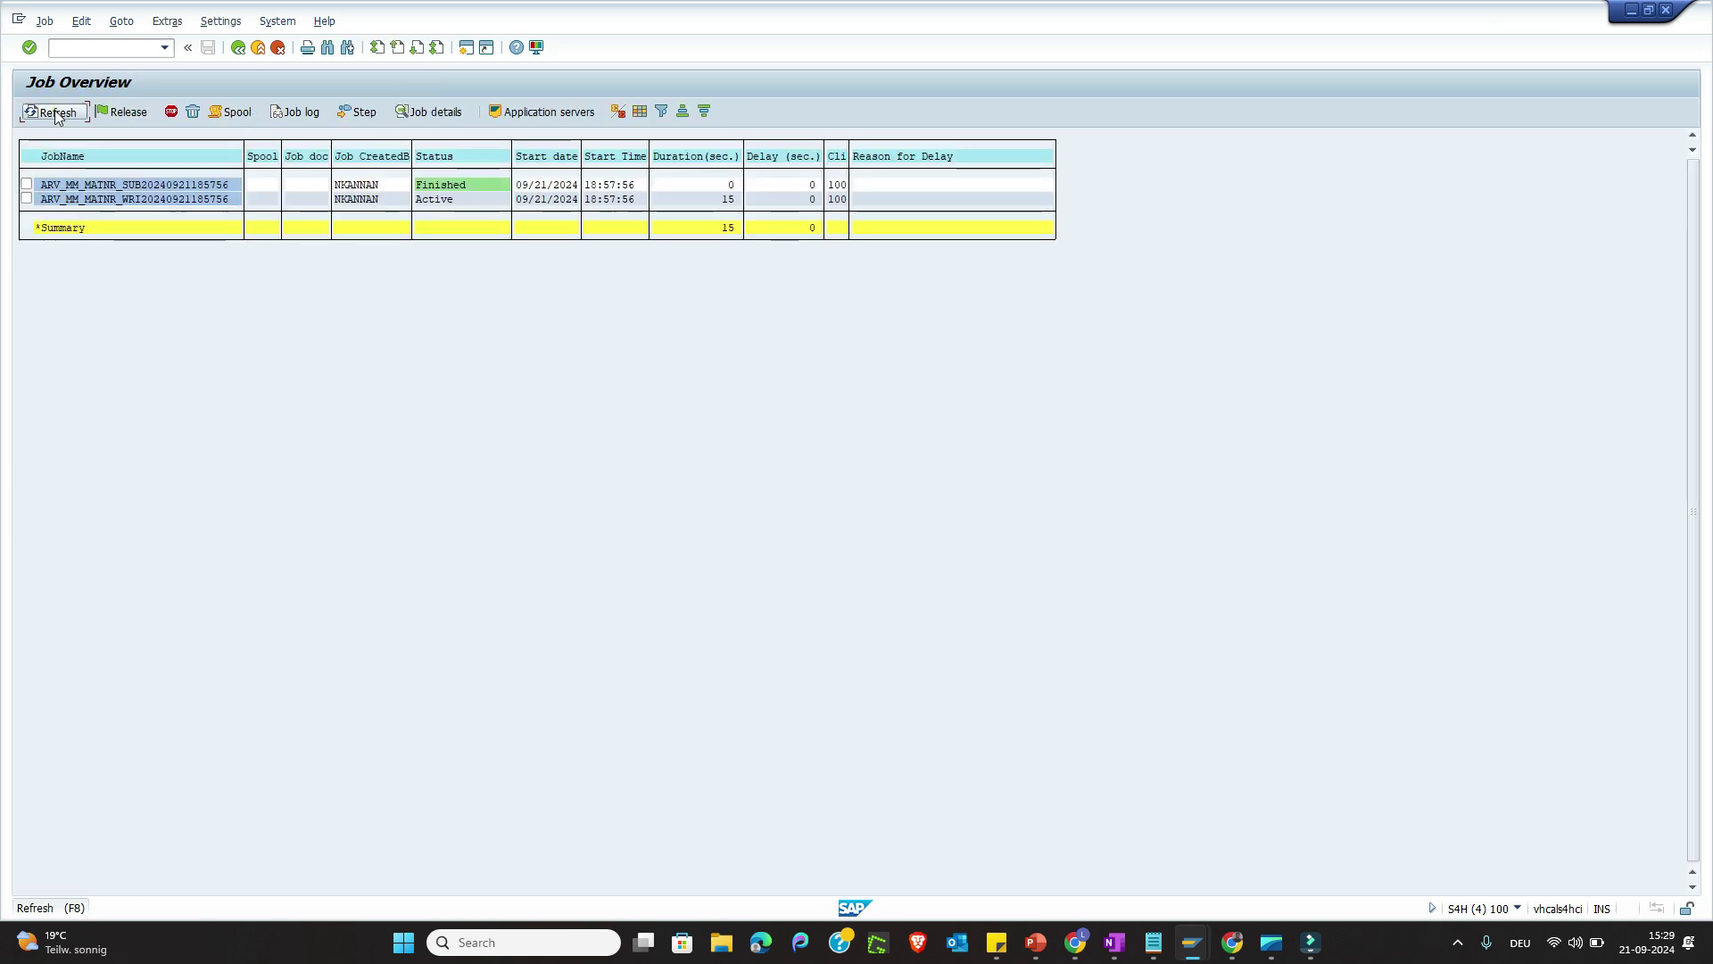
left_click(51, 112)
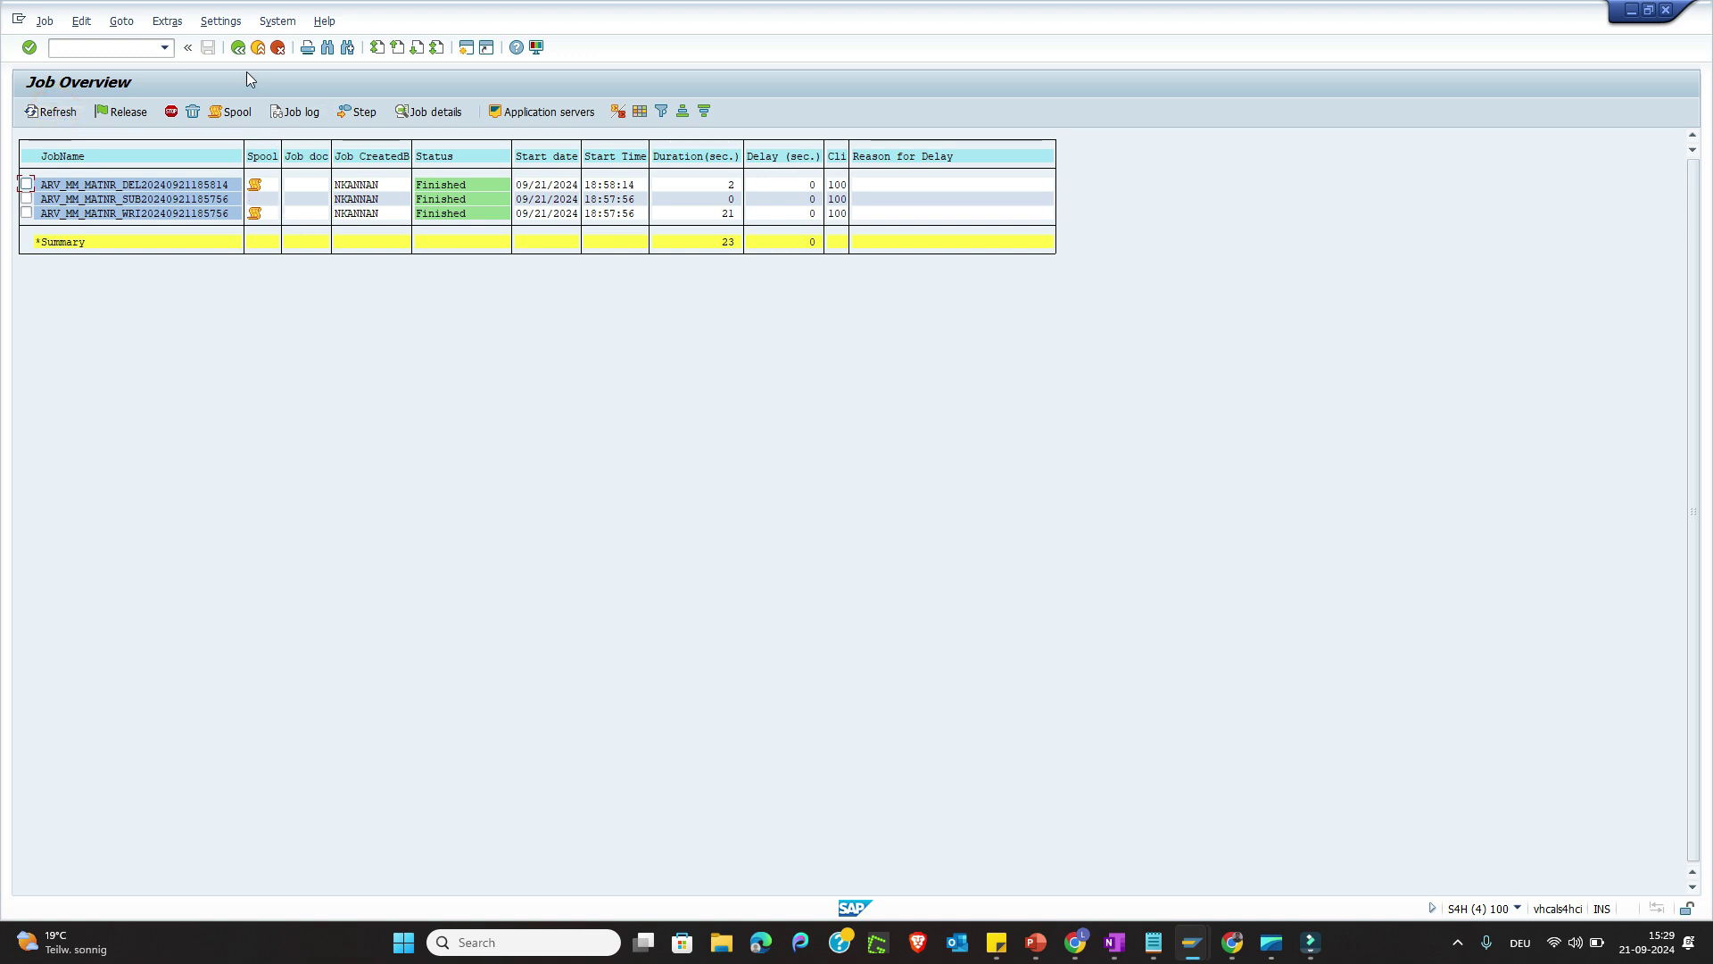
left_click(238, 48)
left_click(238, 48)
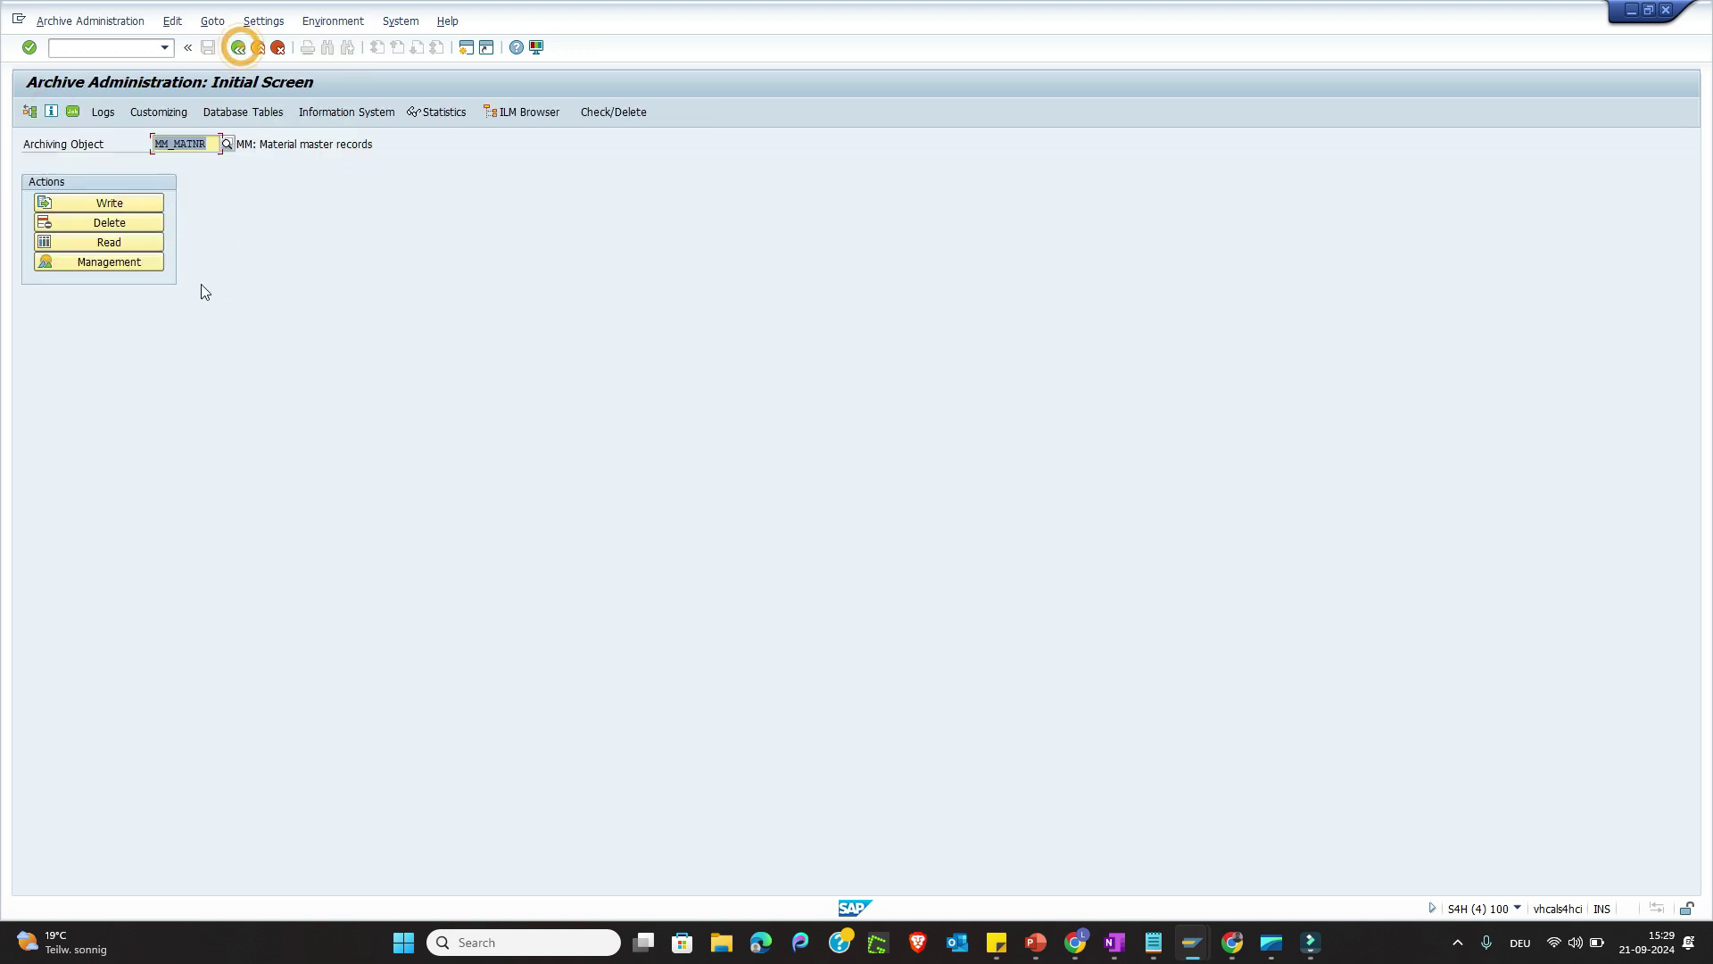
Step: Start the Delete action for MM_MATNR and select archive session 000001 for the delete program
left_click(124, 225)
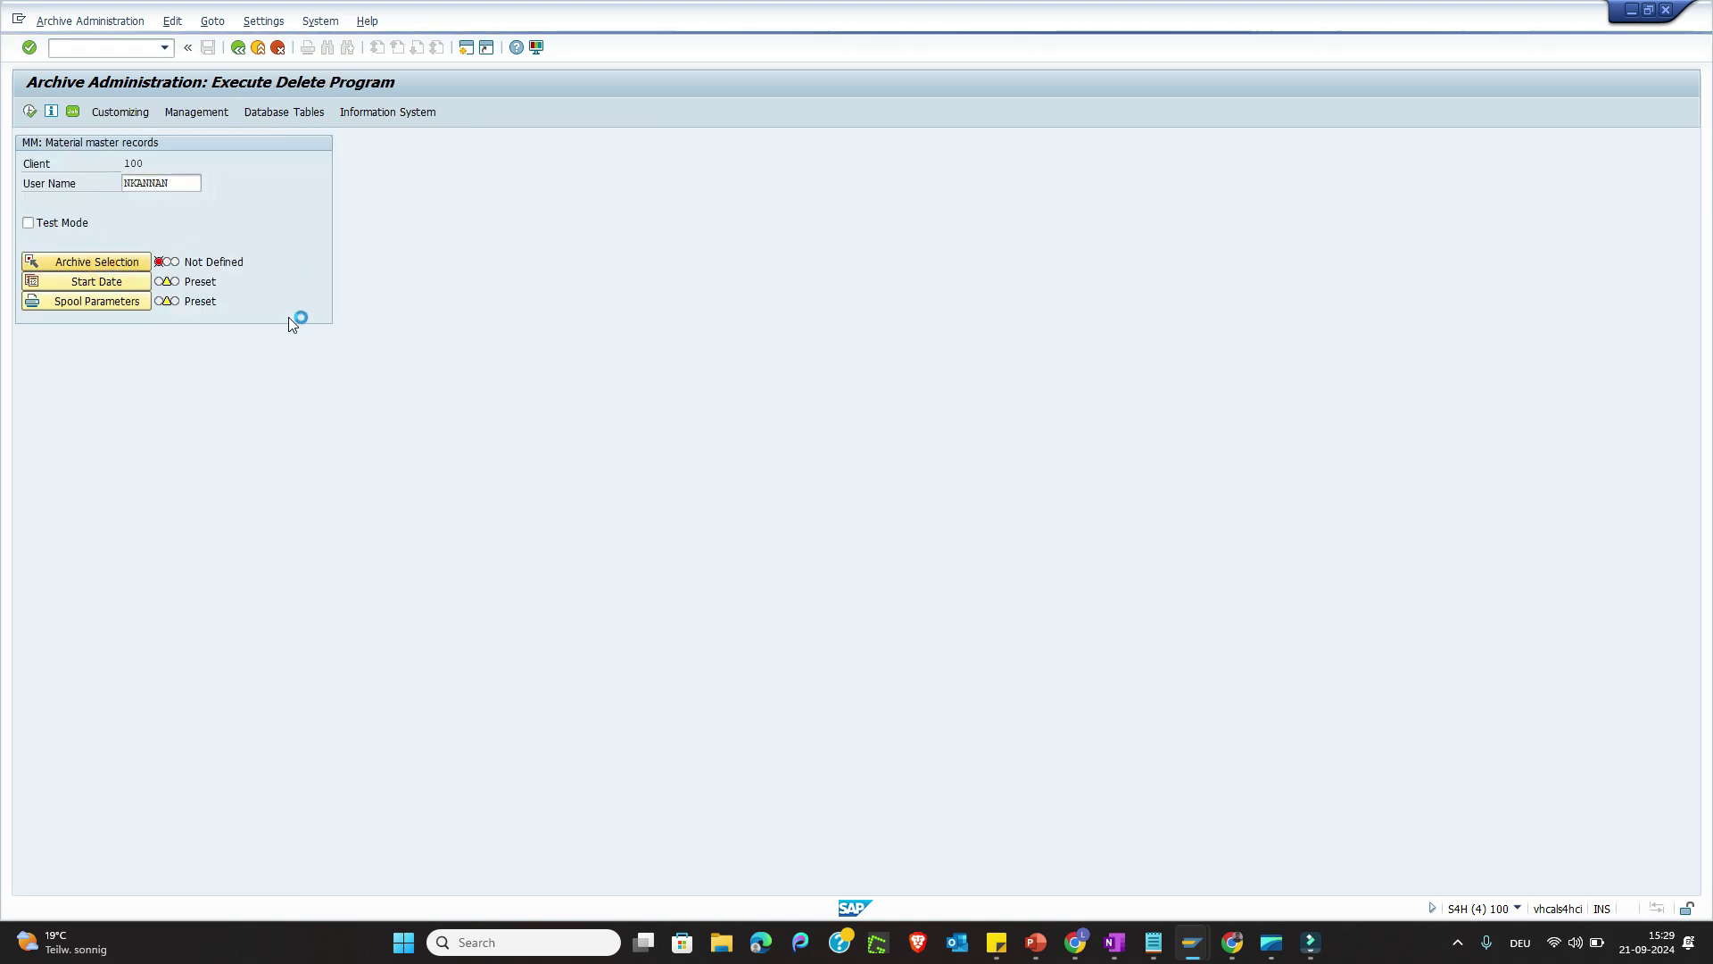
left_click(60, 231)
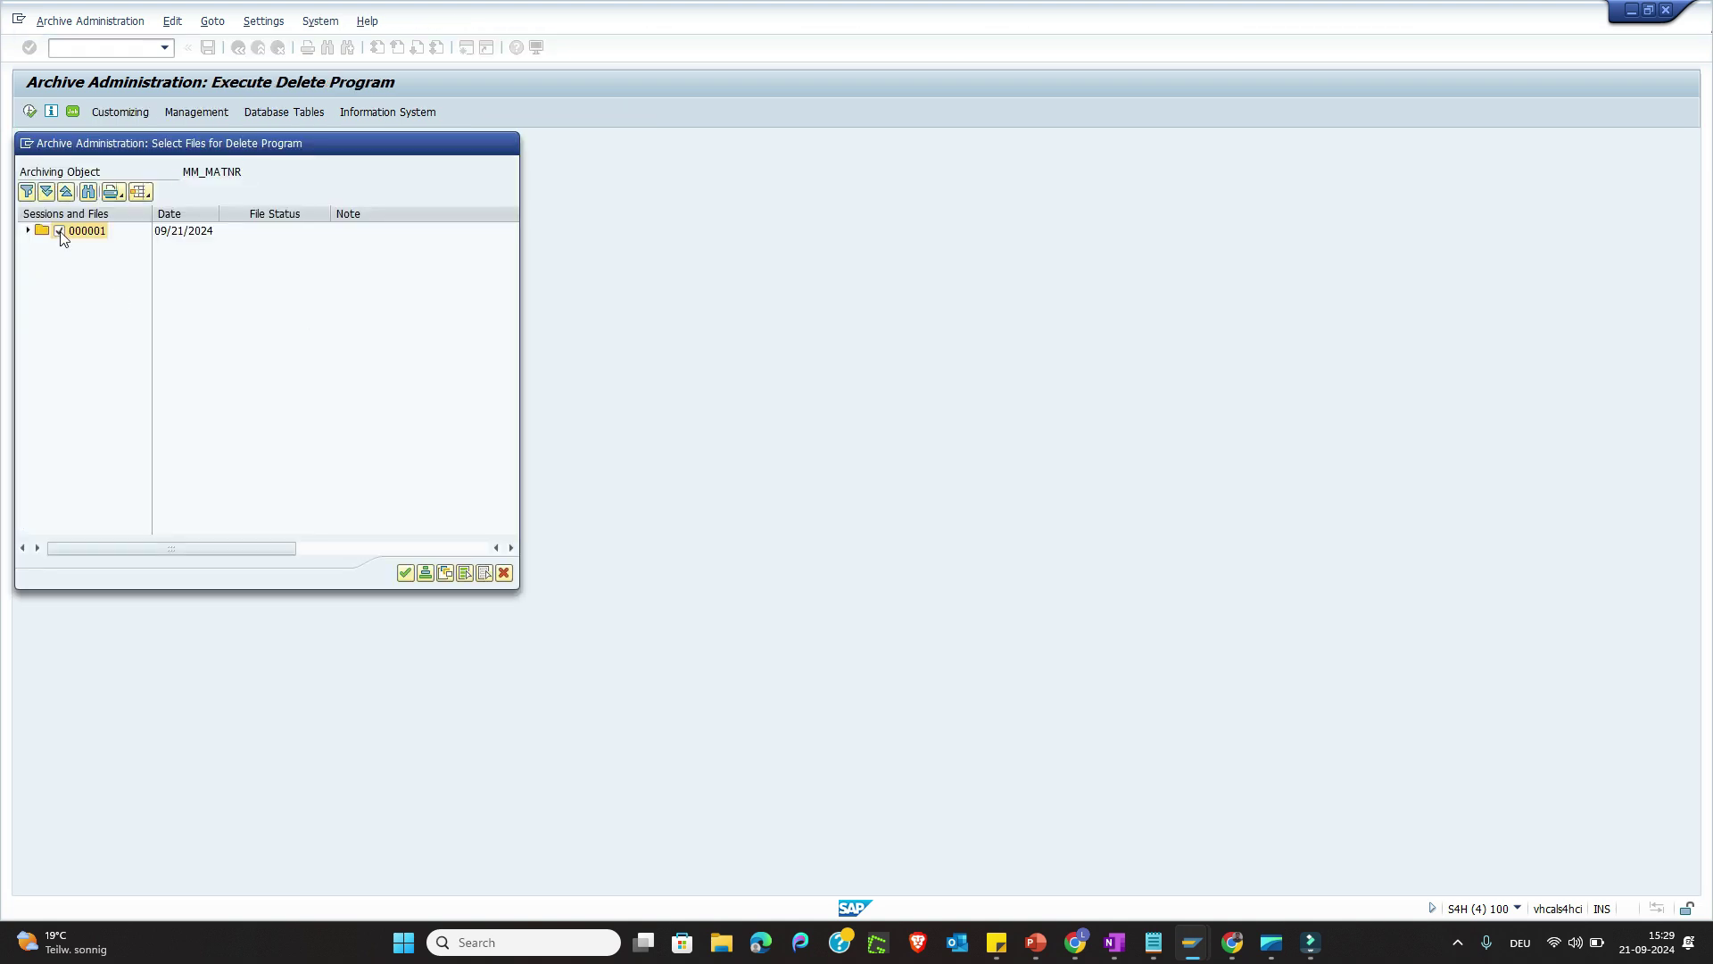
left_click(405, 572)
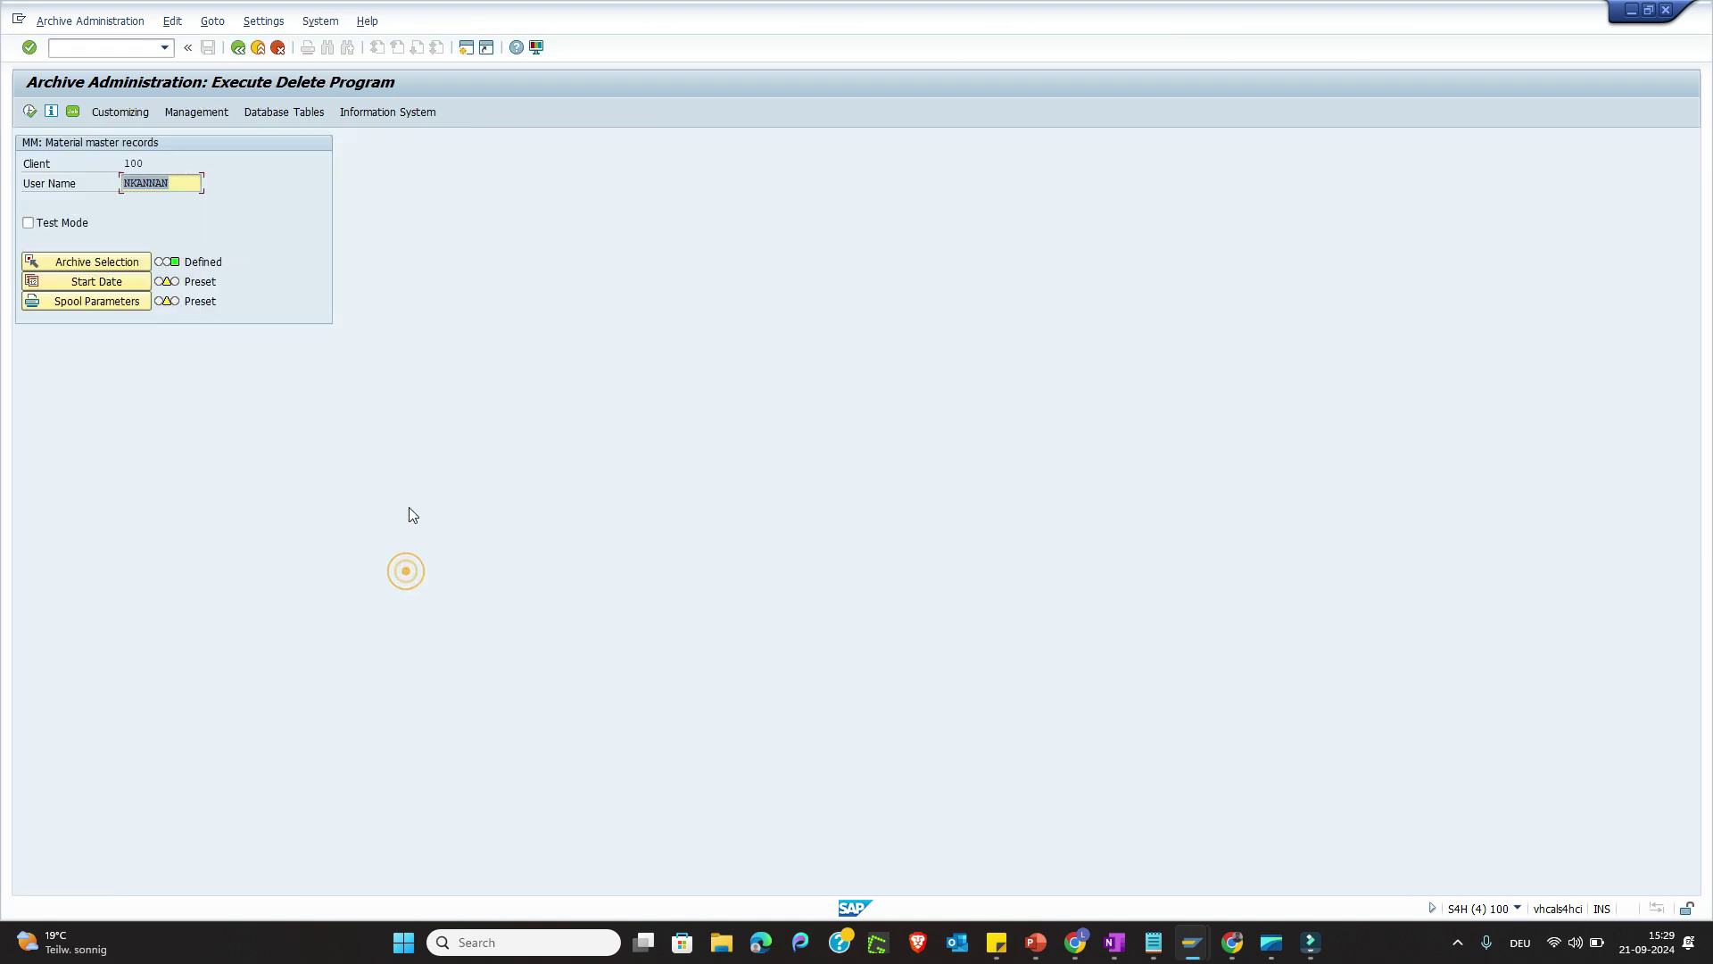
Step: Schedule the deletion job for immediate start, confirm its spool parameters, execute it and check its status in the job overview
left_click(105, 283)
left_click(85, 190)
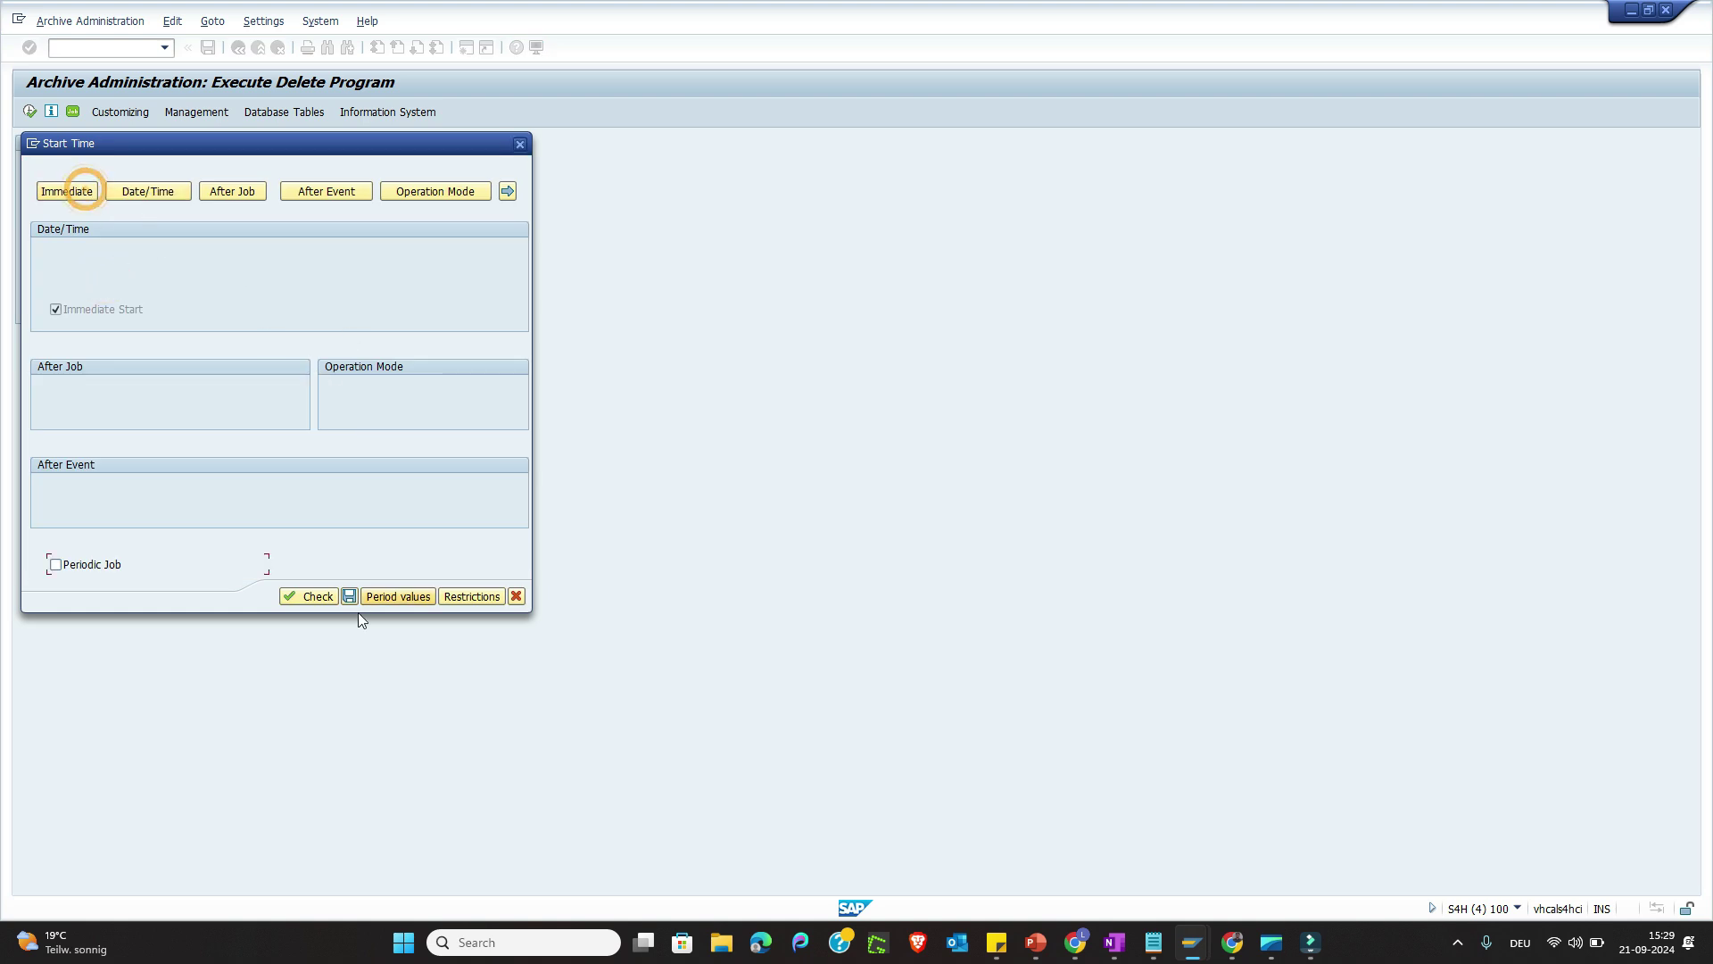
left_click(350, 597)
left_click(125, 304)
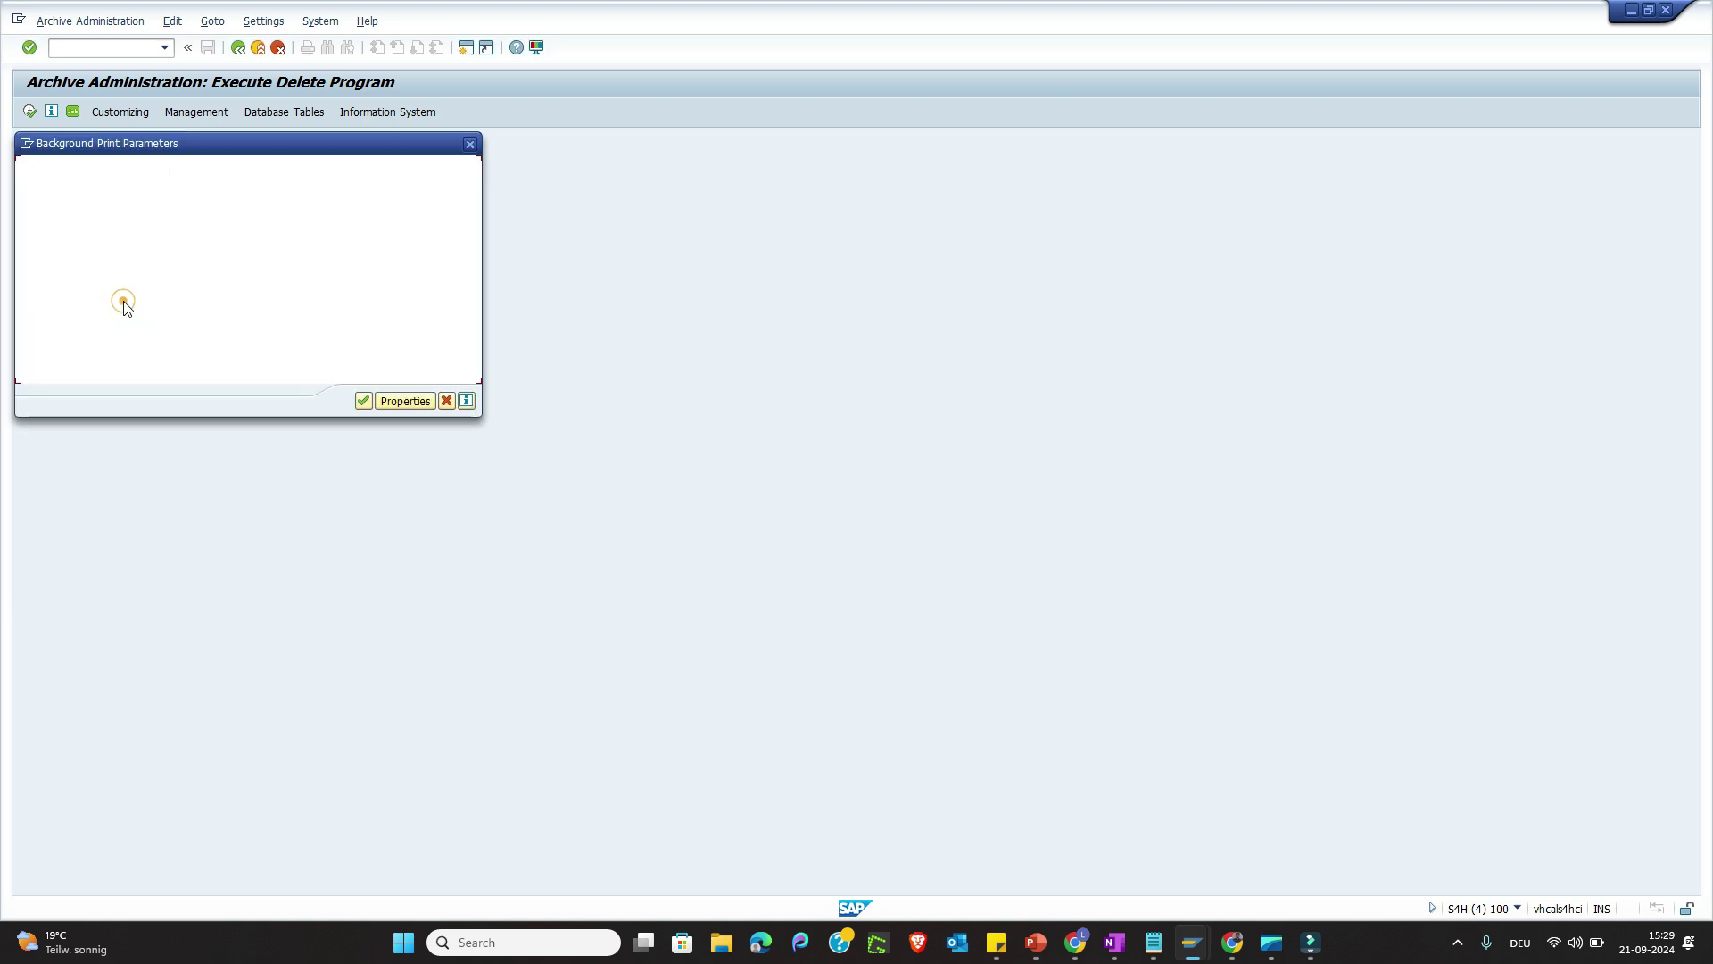
left_click(362, 402)
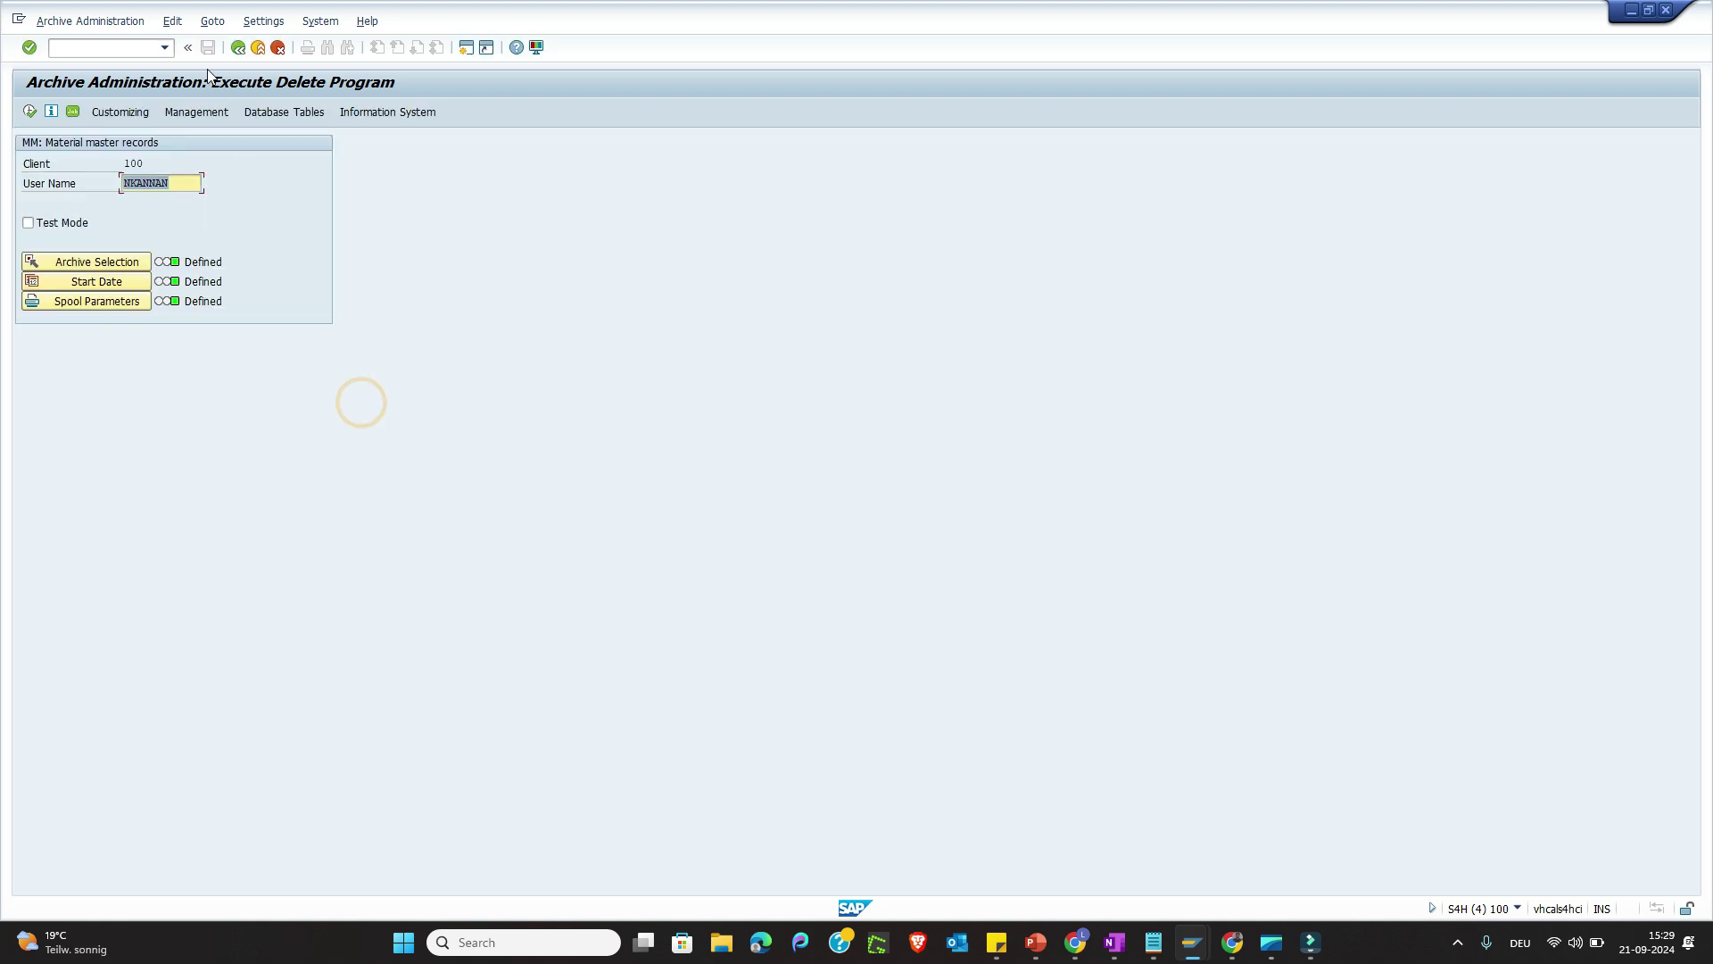
key("F8")
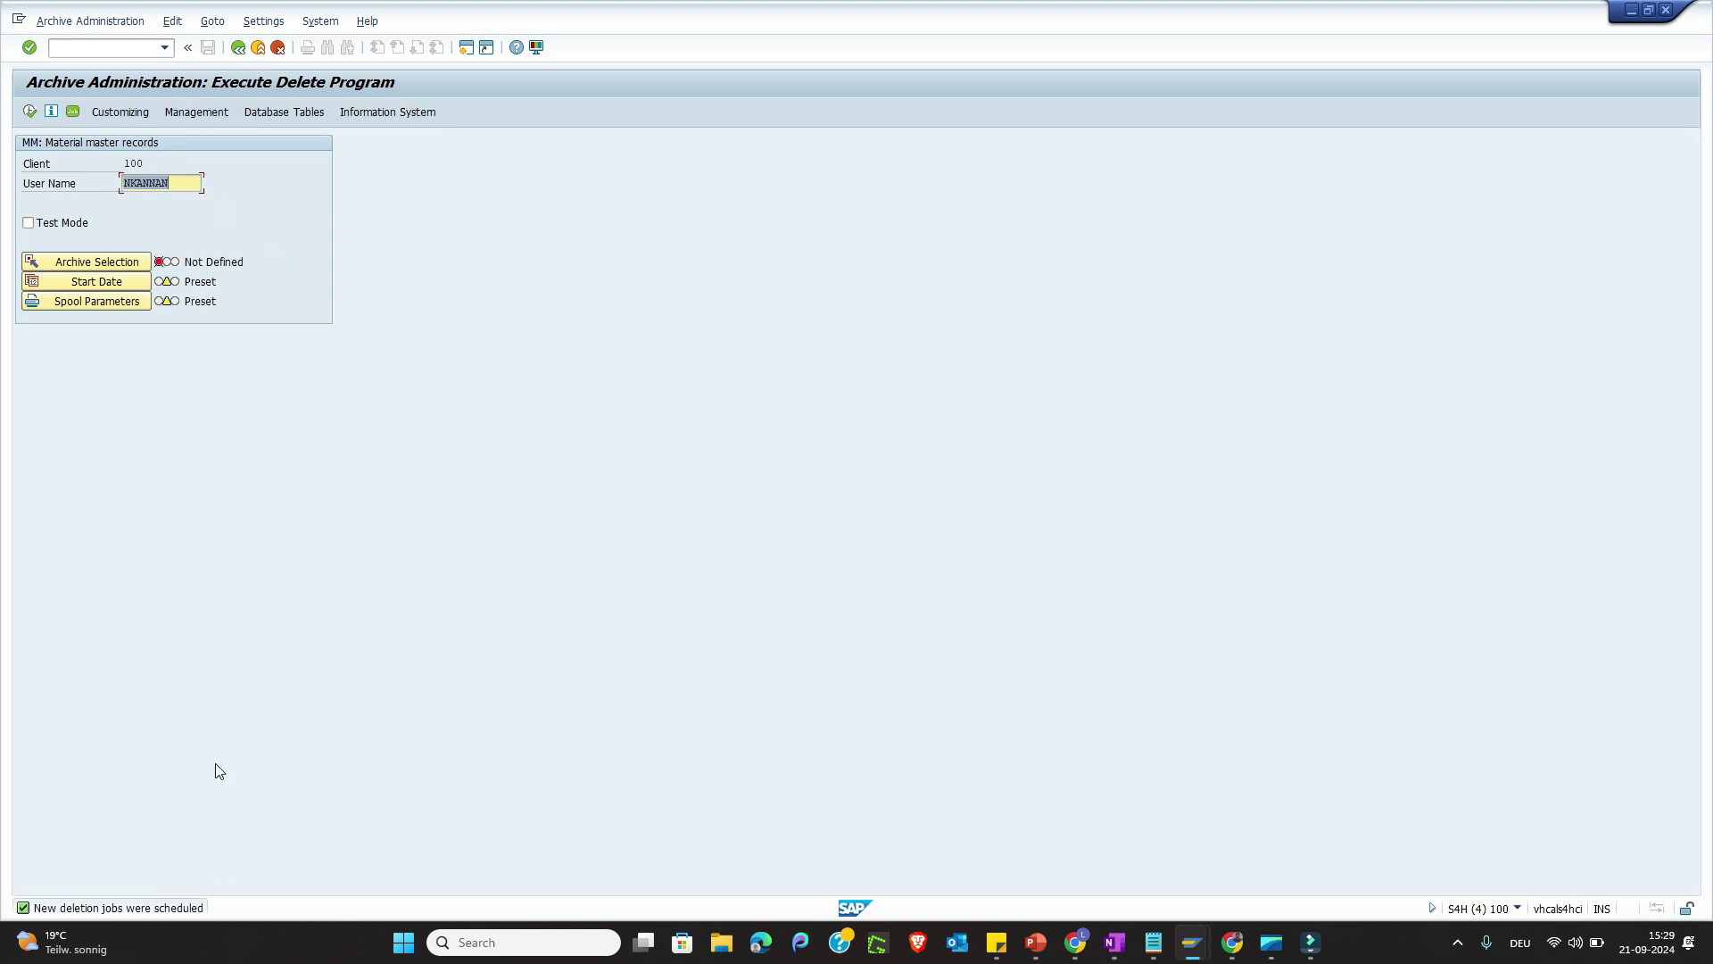
left_click(72, 111)
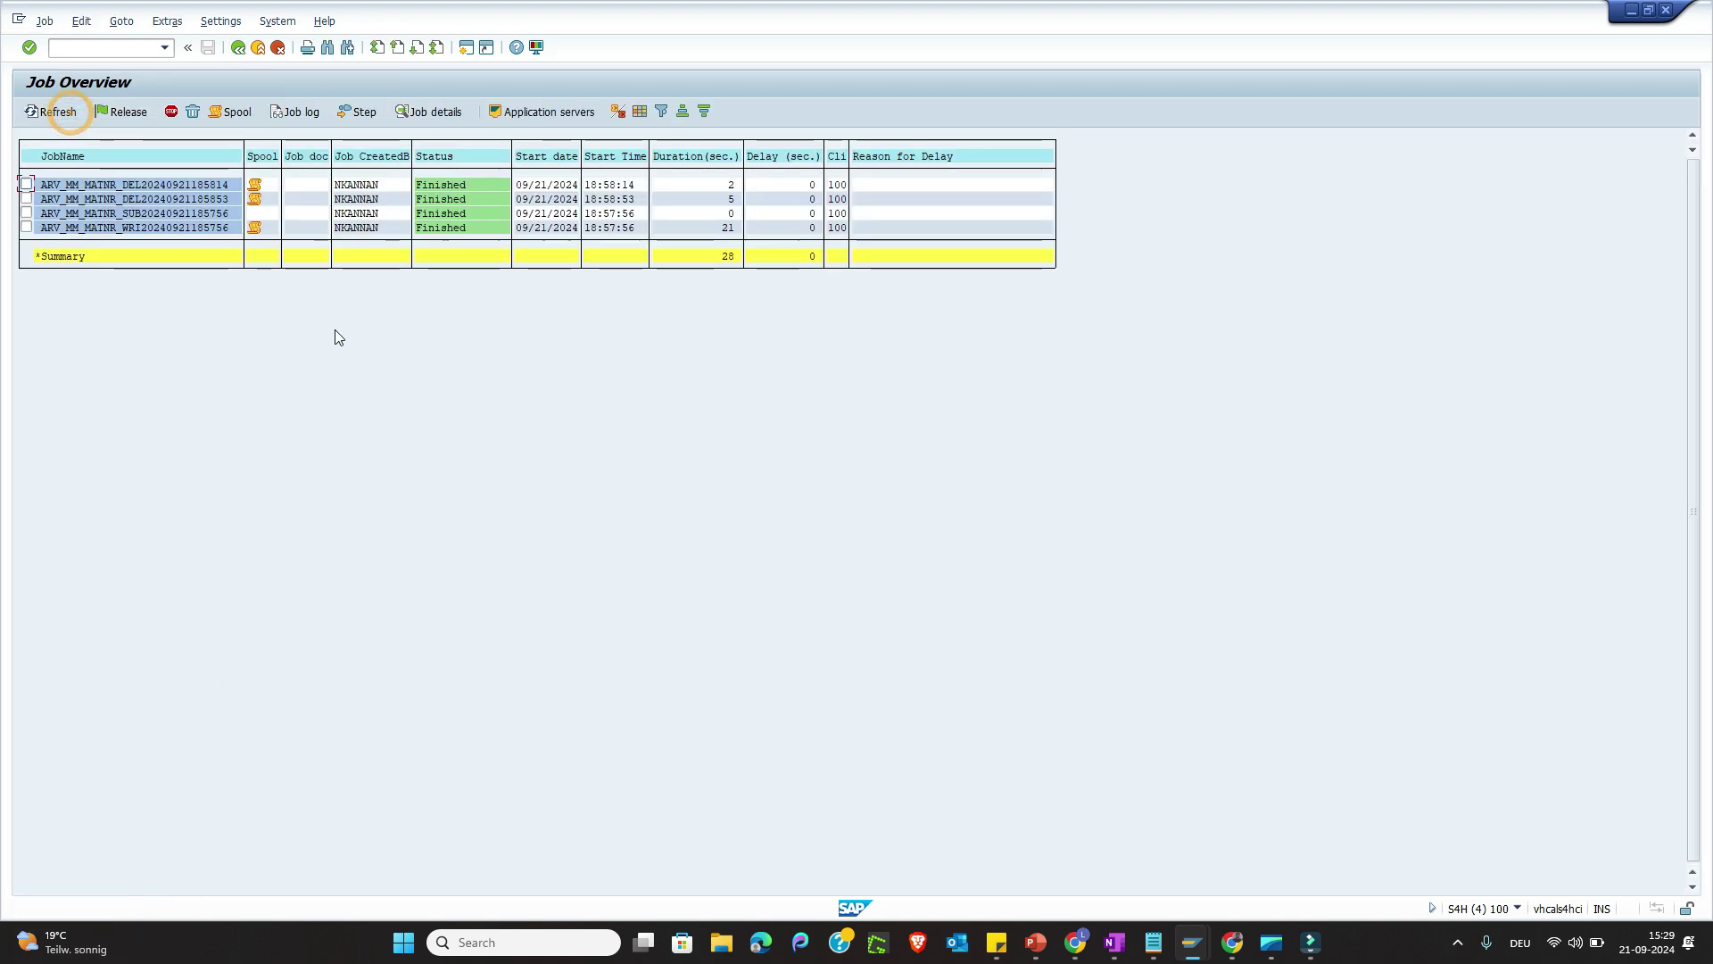
left_click(55, 113)
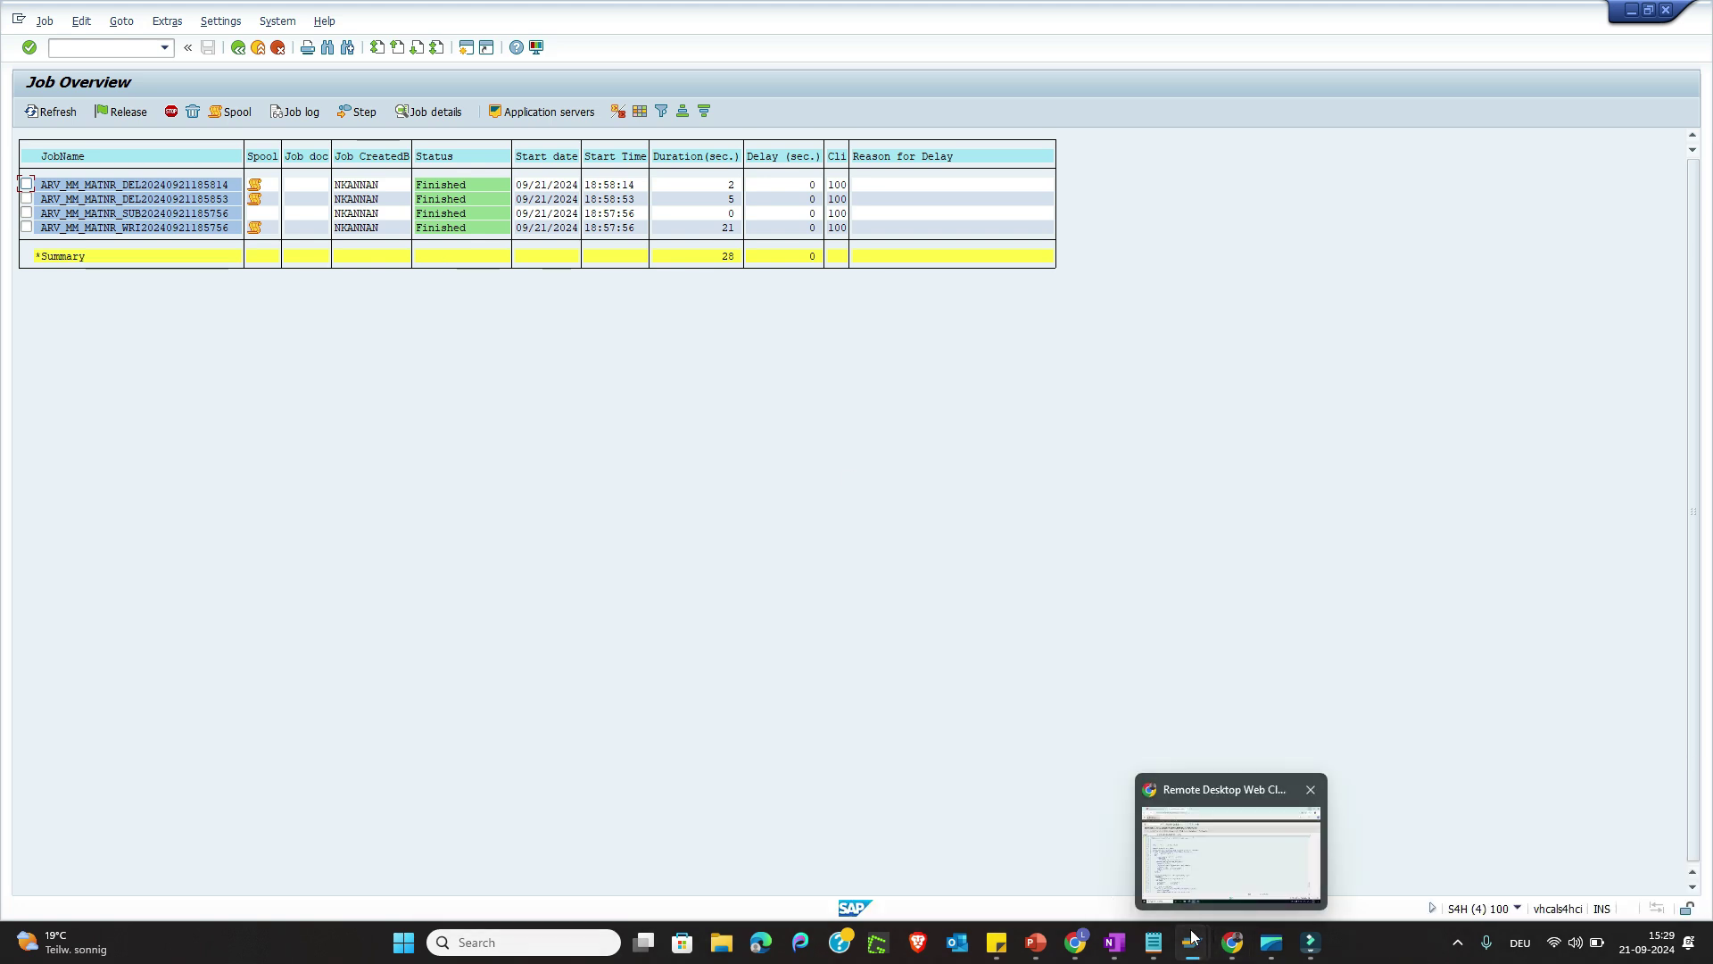
Step: Switch to the MARC table display session and query the plant data for material 1037
left_click(1193, 944)
key("F3")
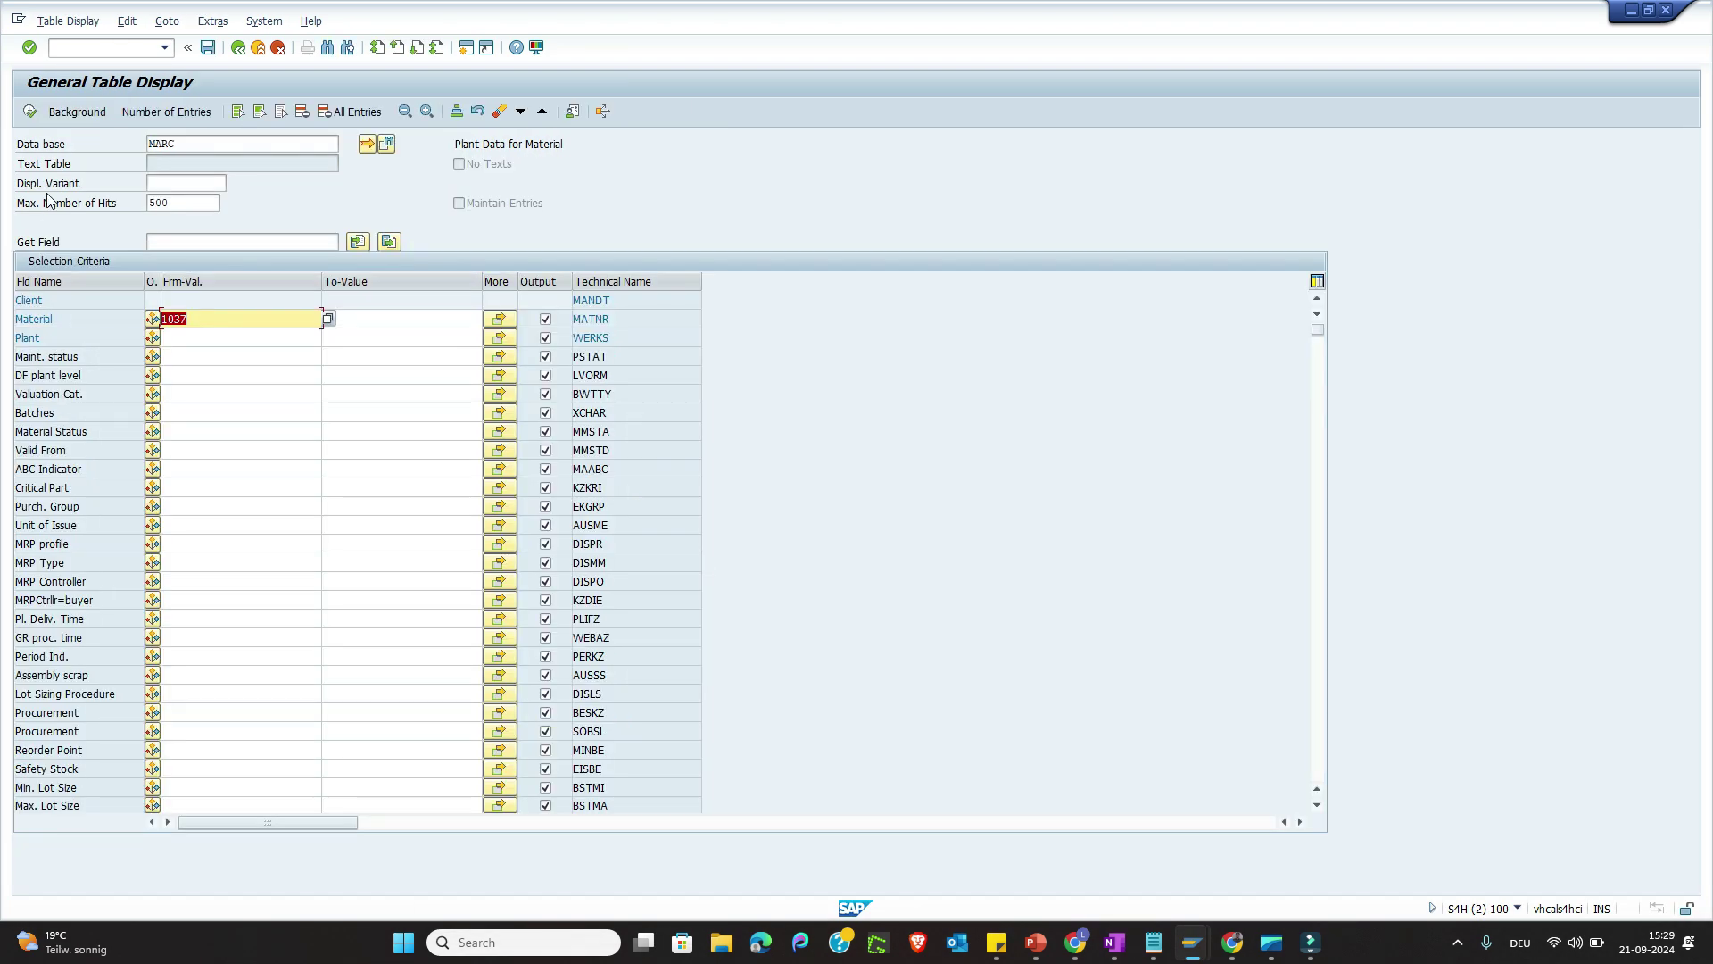
type("1037")
left_click(235, 332)
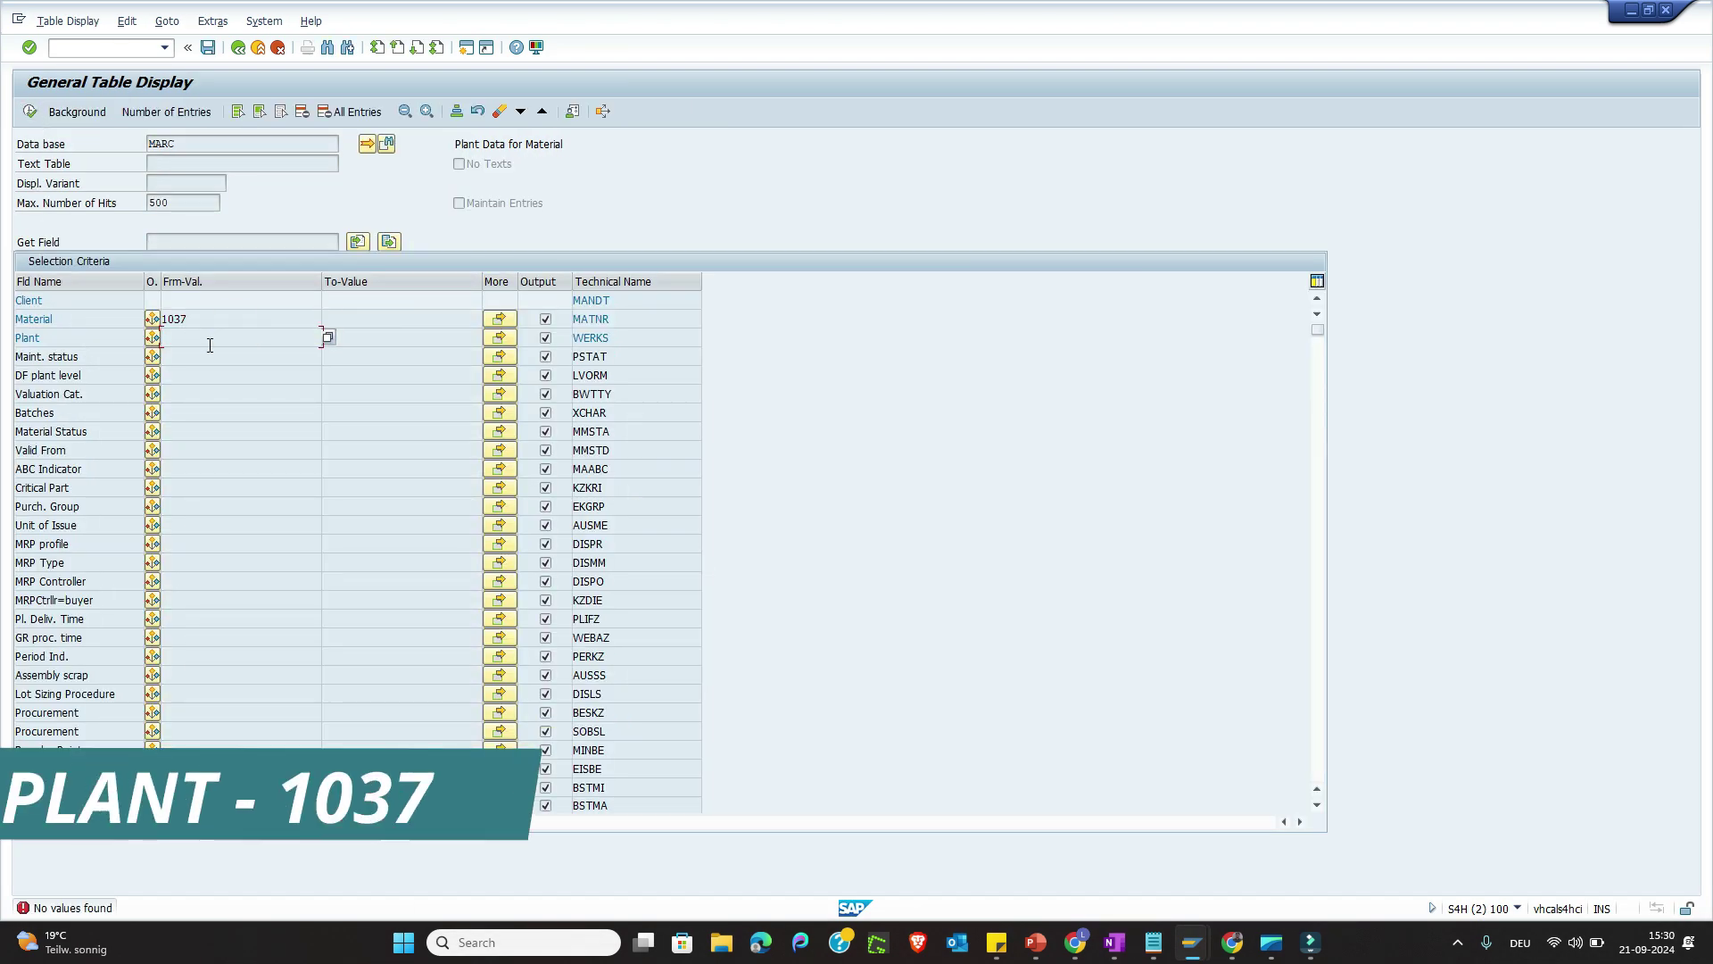
Step: Switch to the MDG material search, open pending material 1037, and check its Plants data and change request number
double_click(201, 319)
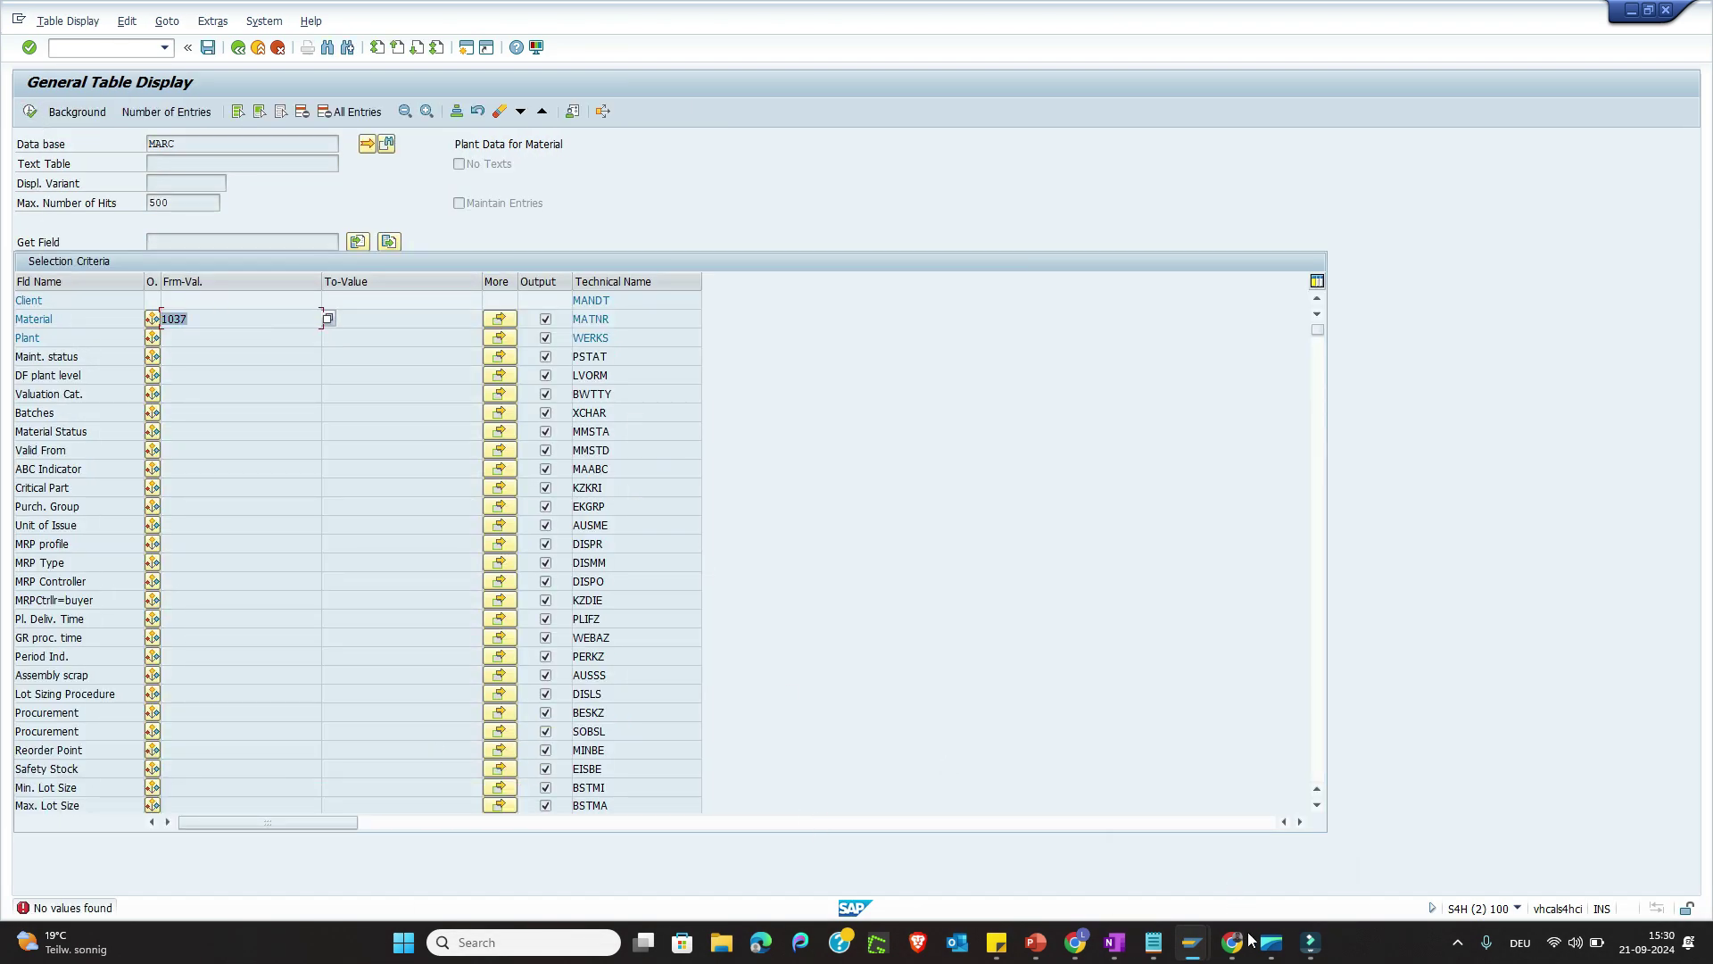
mouse_move(1258, 941)
left_click(1274, 852)
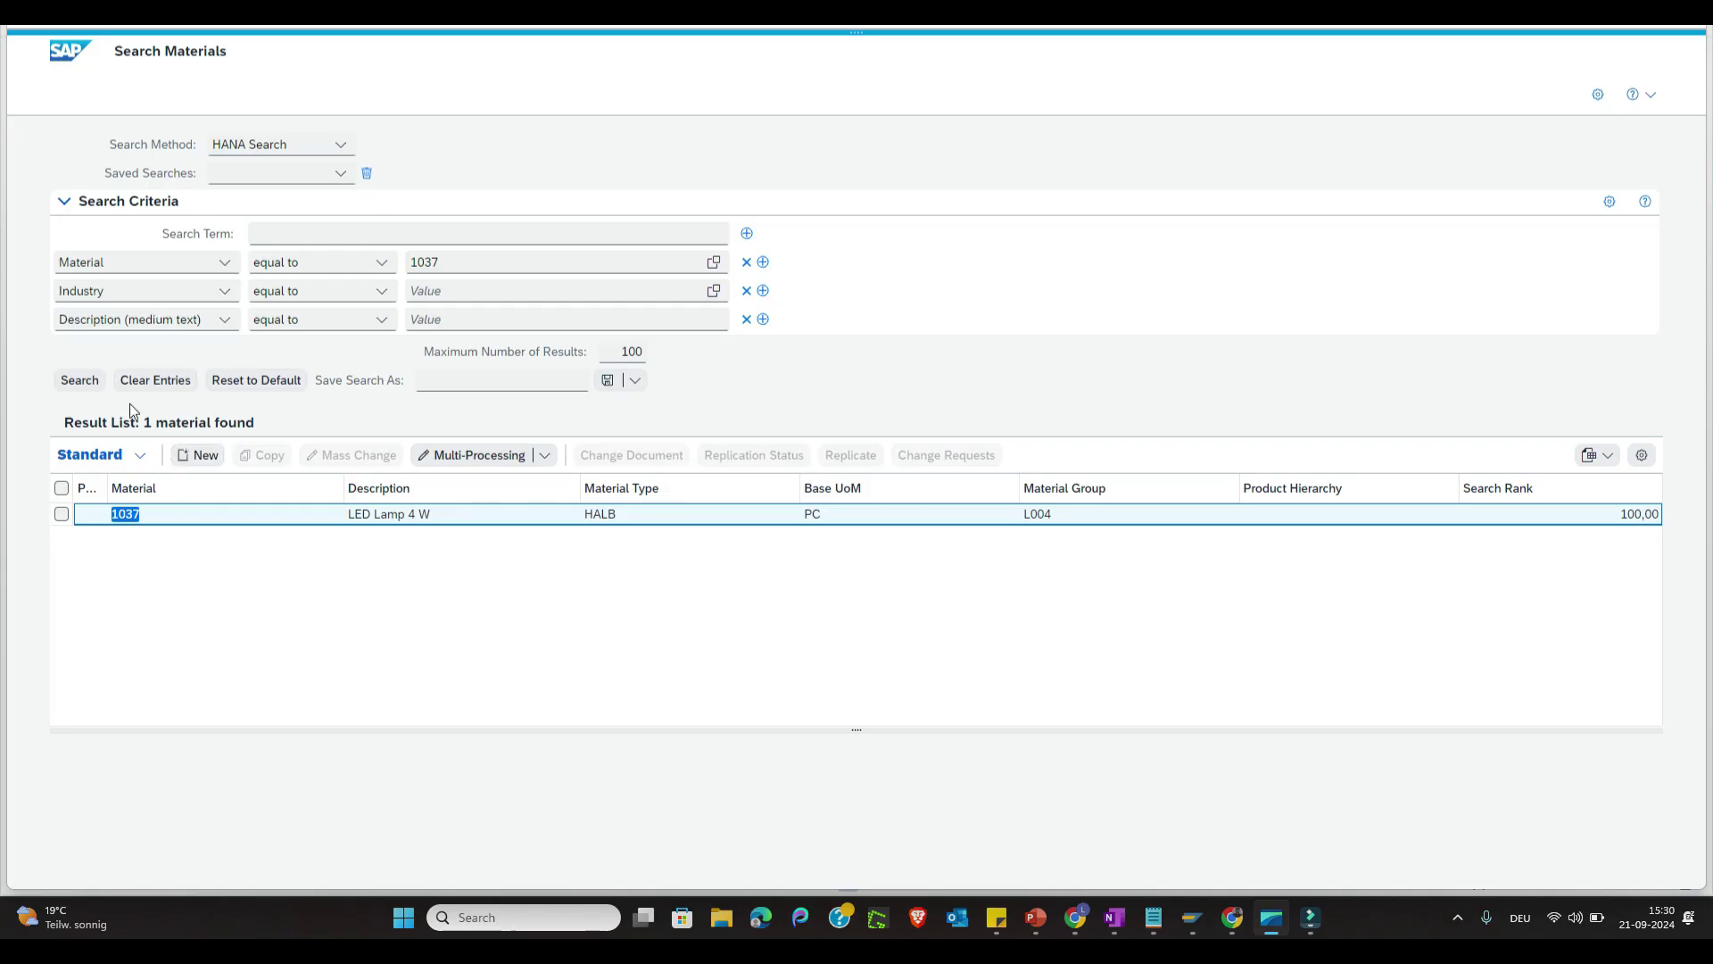
scroll(1700, 406, "down", 8)
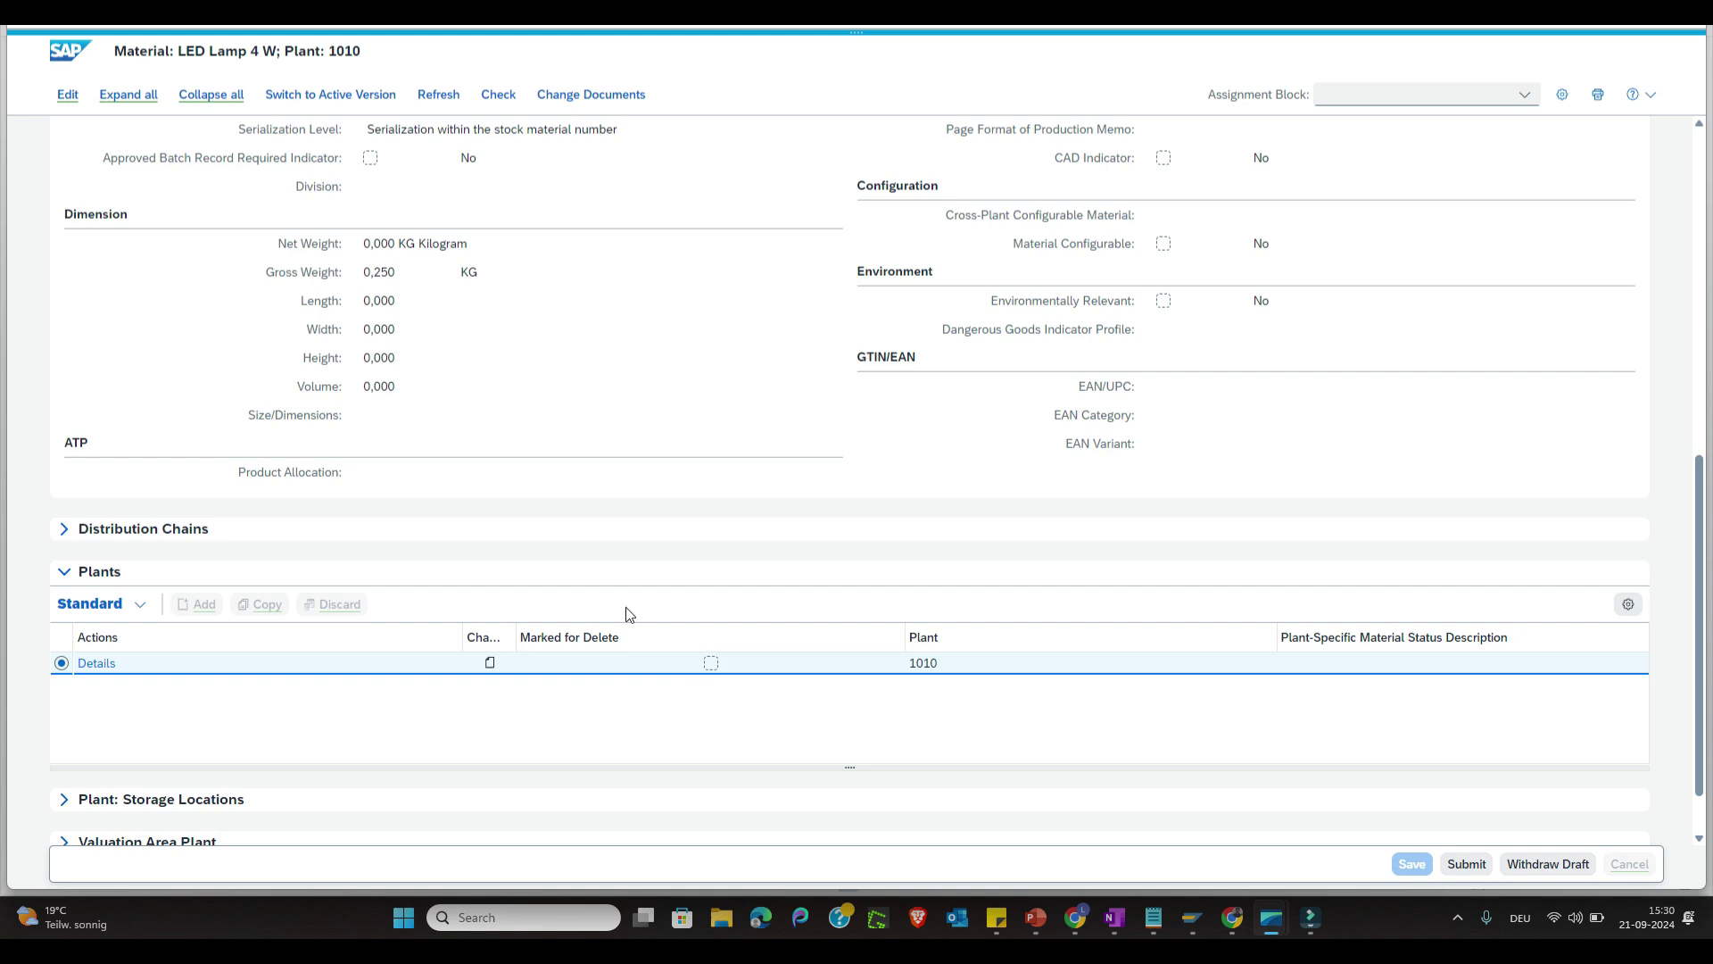
left_click(1697, 230)
left_click_drag(1697, 230, 1693, 150)
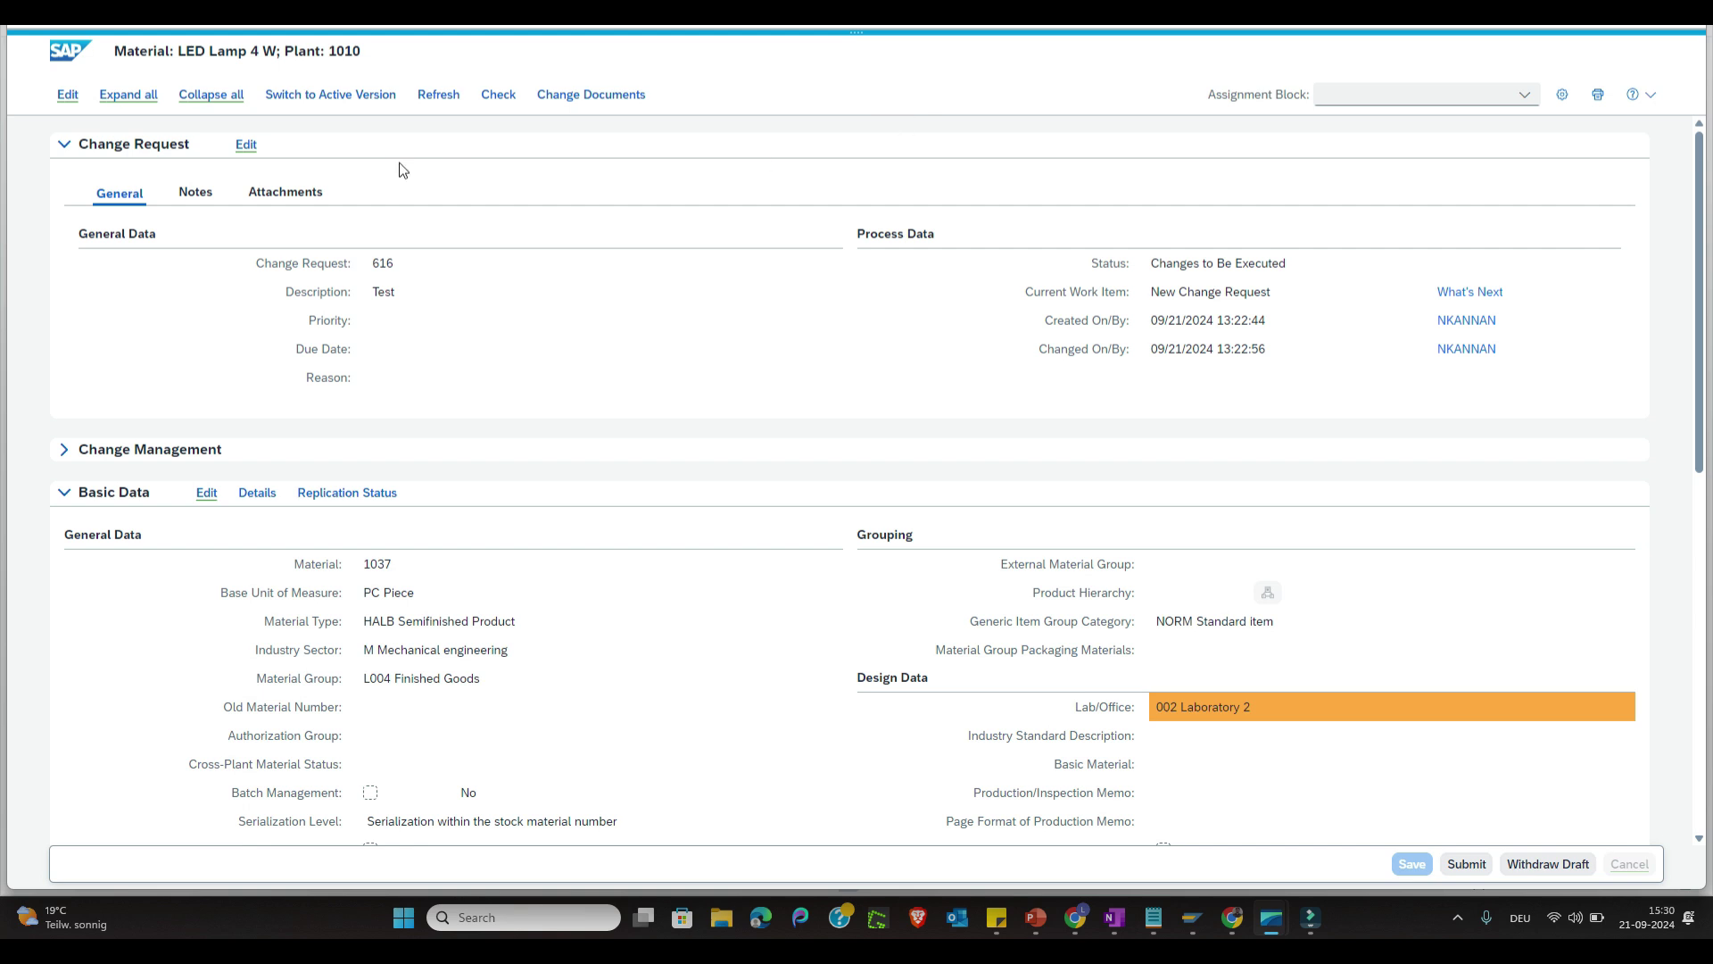
double_click(383, 264)
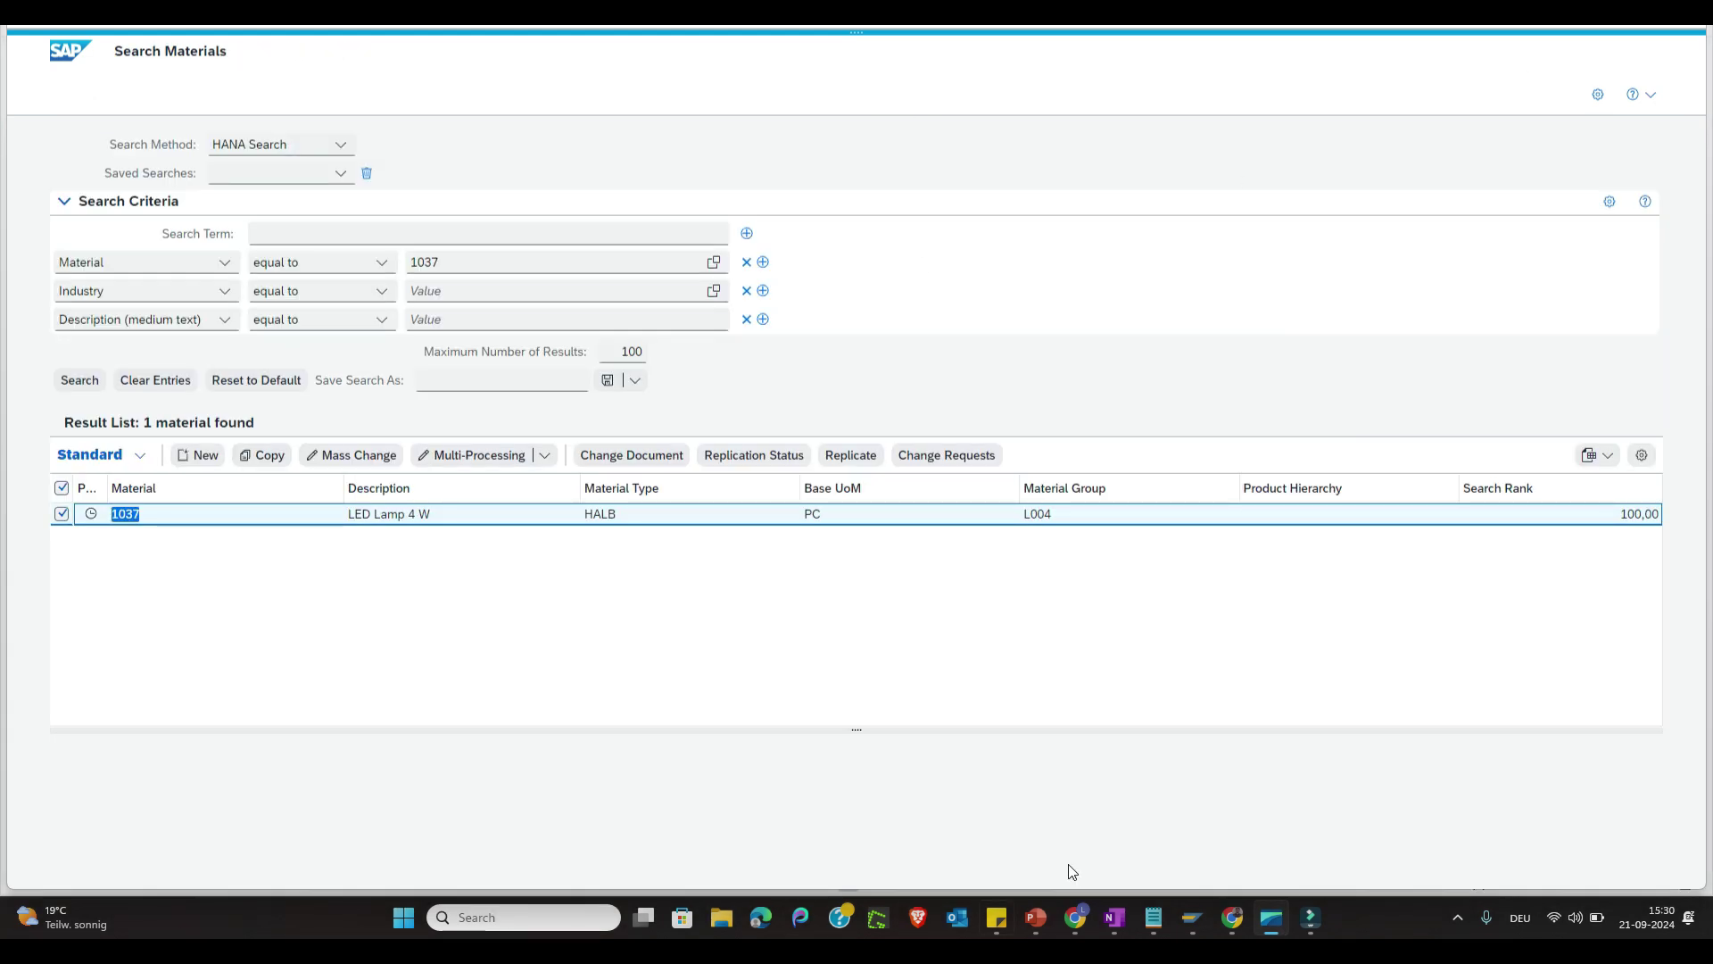
Step: Open transaction SA38 and run program USMD_CREQUEST_SNAPSHOT_REFRESH for change request 616
left_click(1193, 917)
left_click(83, 22)
type("/nsa3")
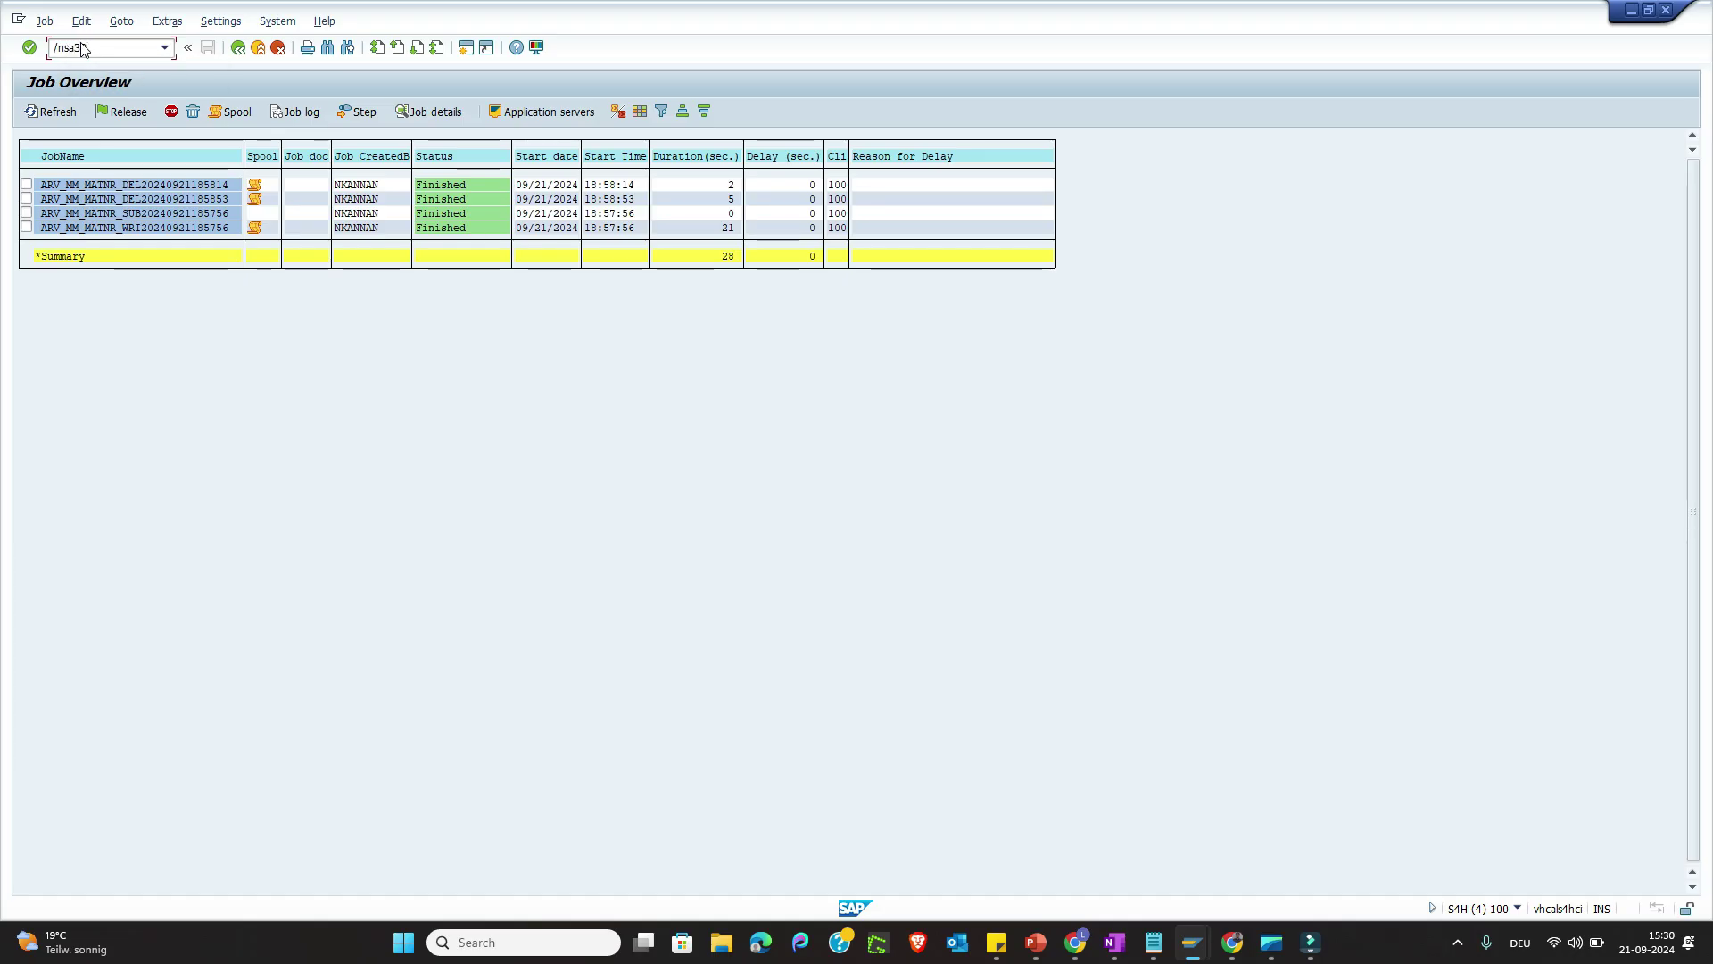
type("8")
key("Return")
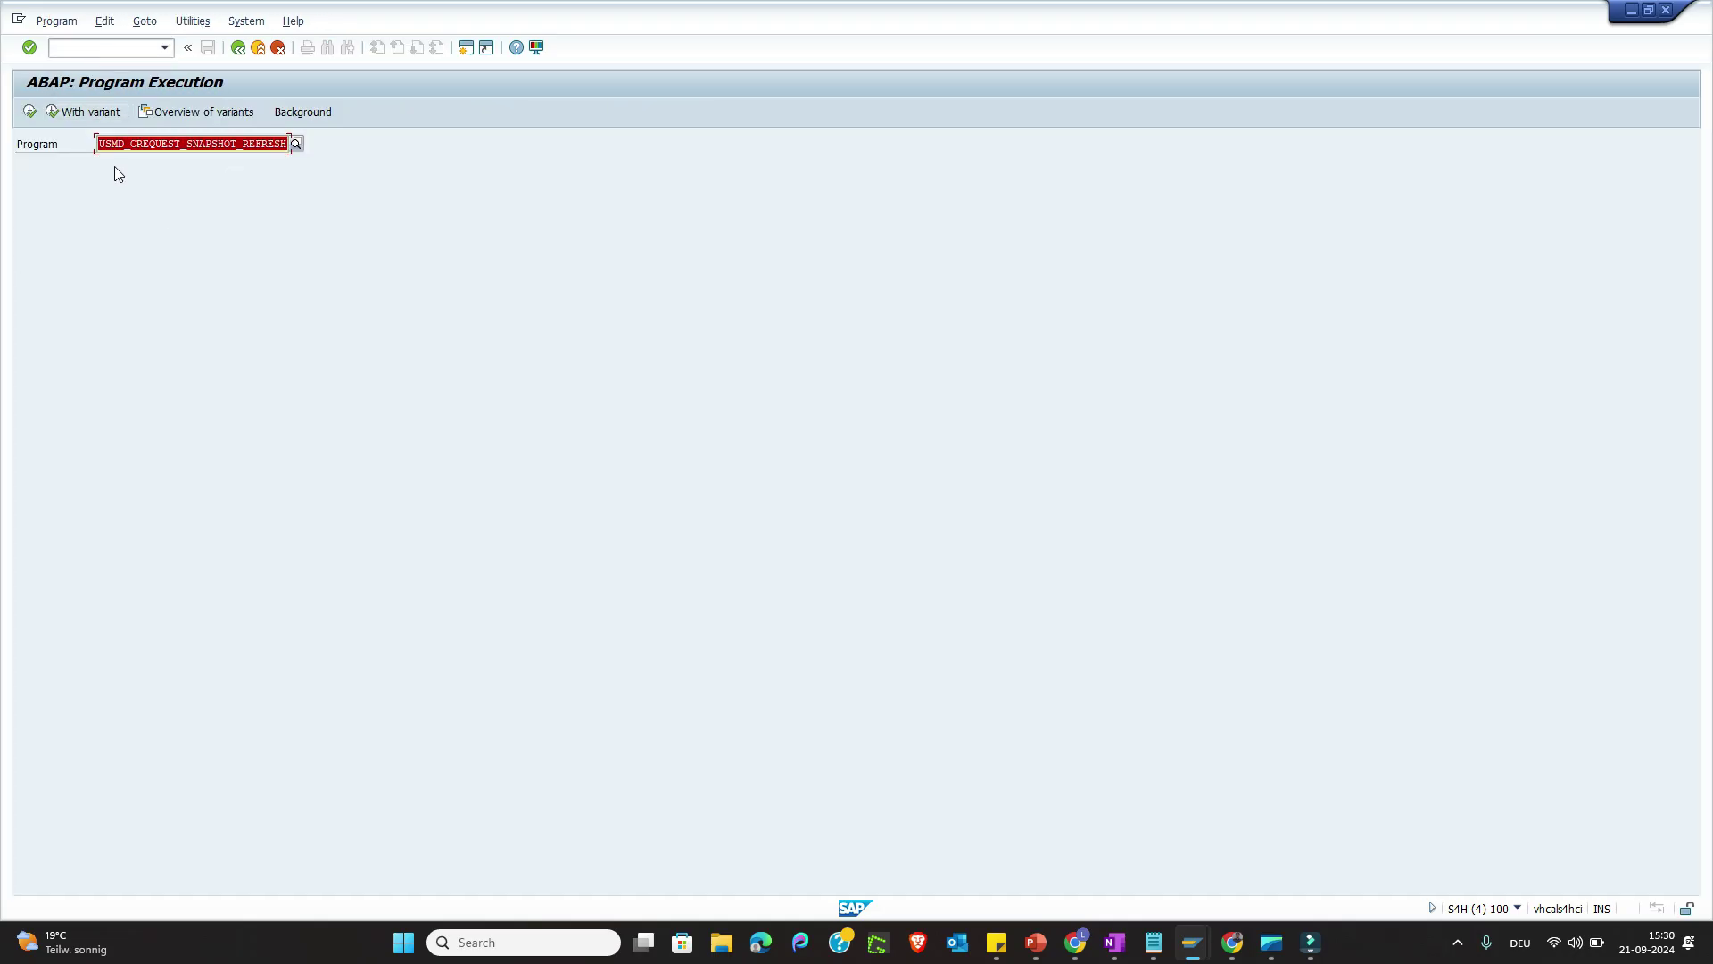
left_click(29, 112)
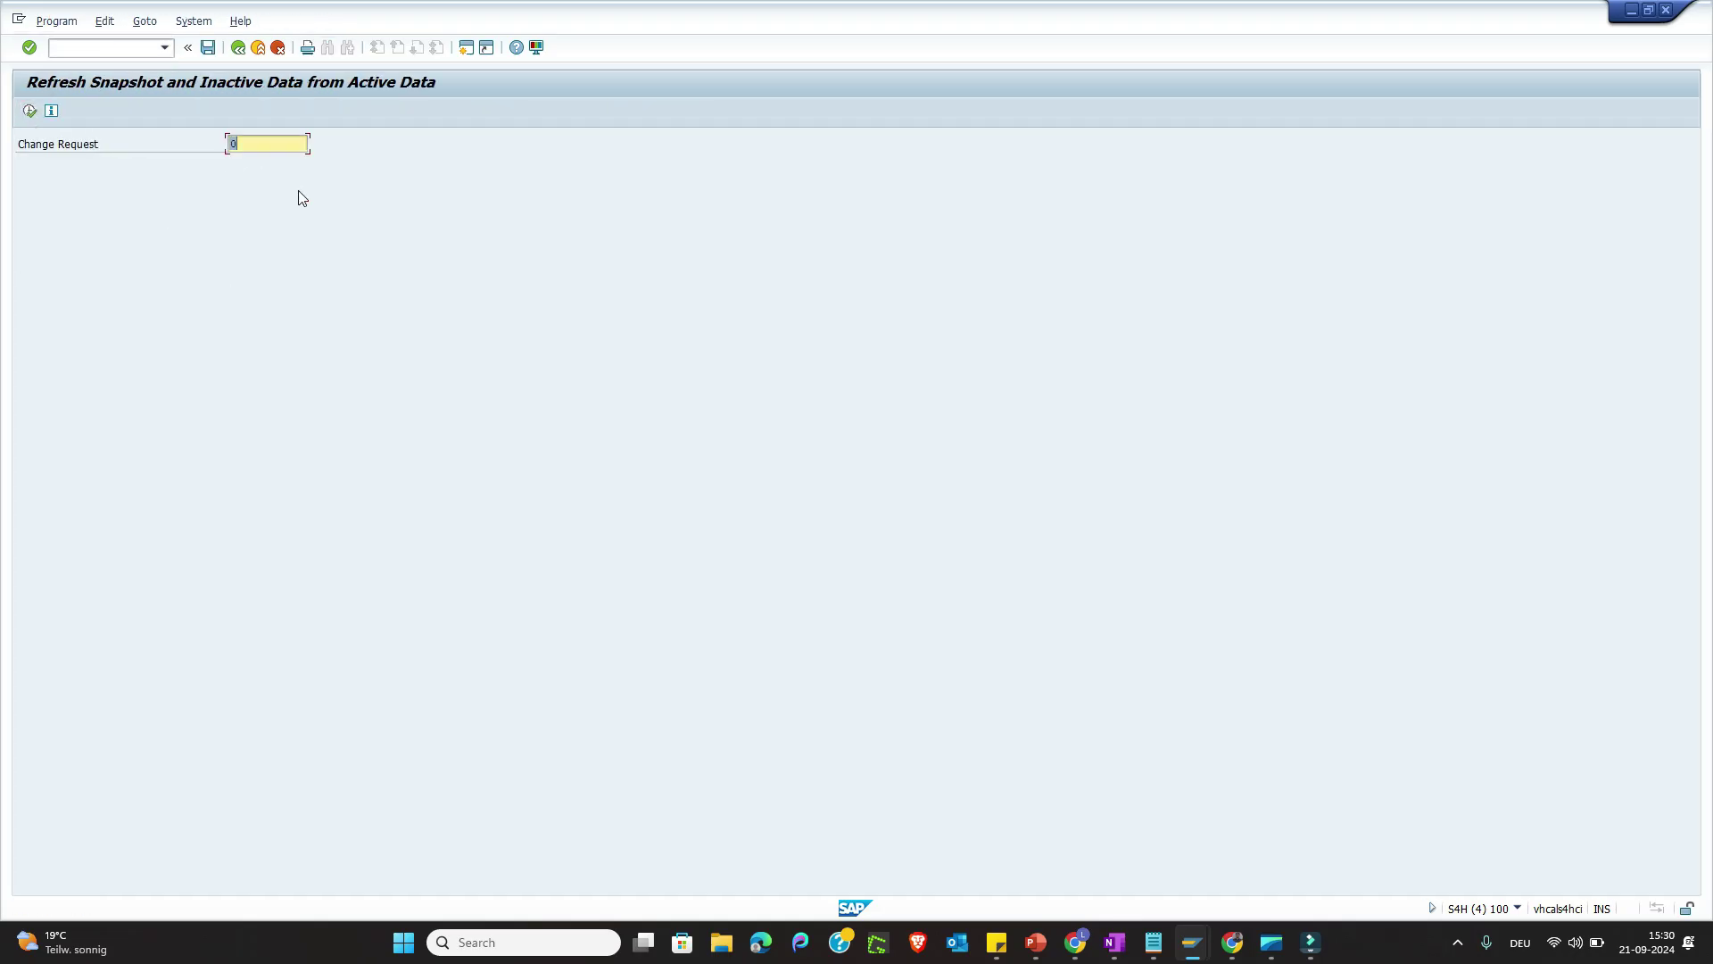
type("616")
left_click(30, 110)
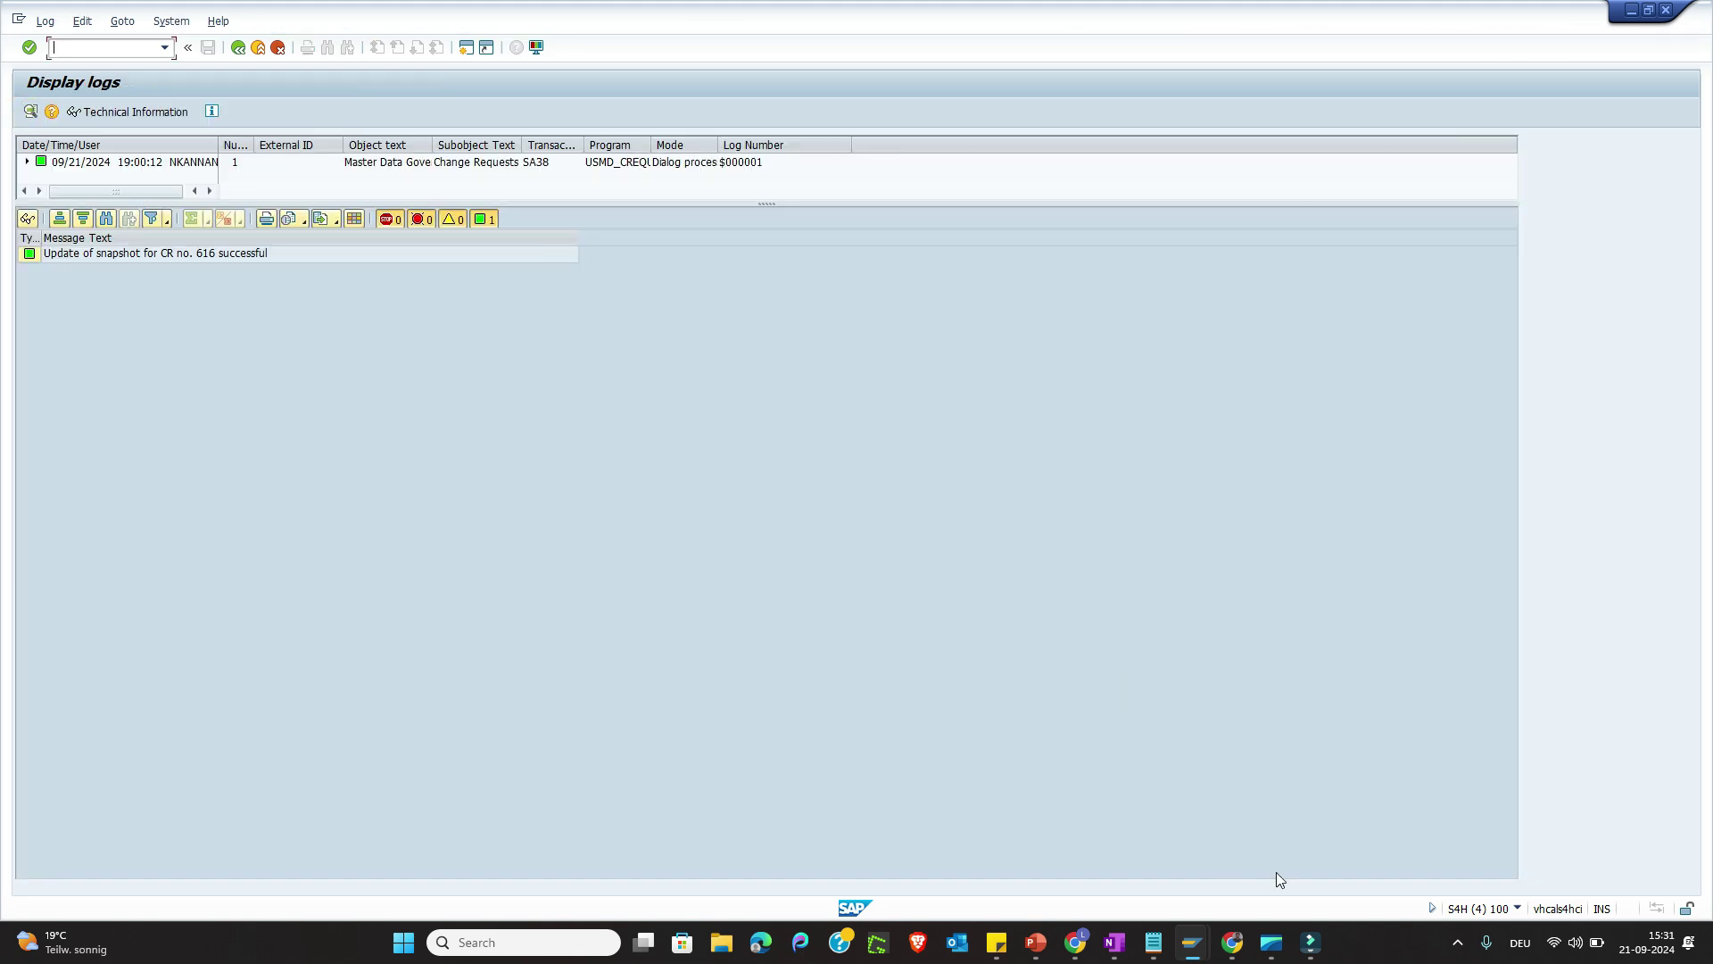
Step: Return to the MDG material search, rerun it for material 1037 and check the Plants list in the reopened change request
left_click(1272, 942)
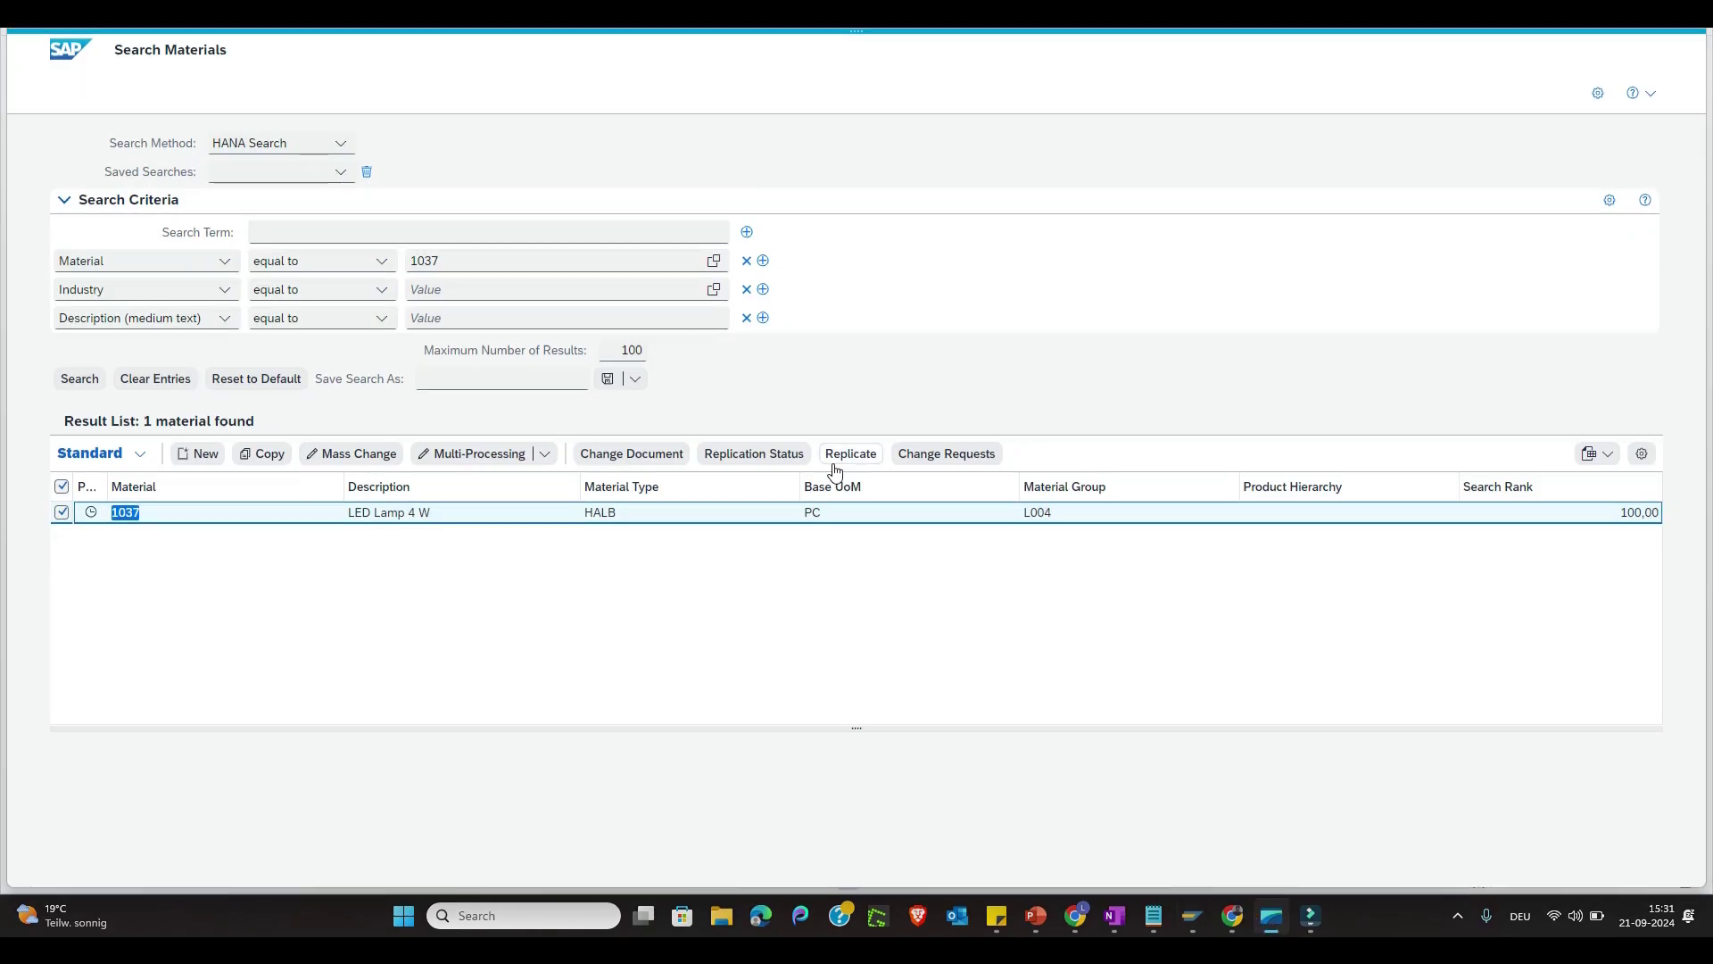
left_click(80, 379)
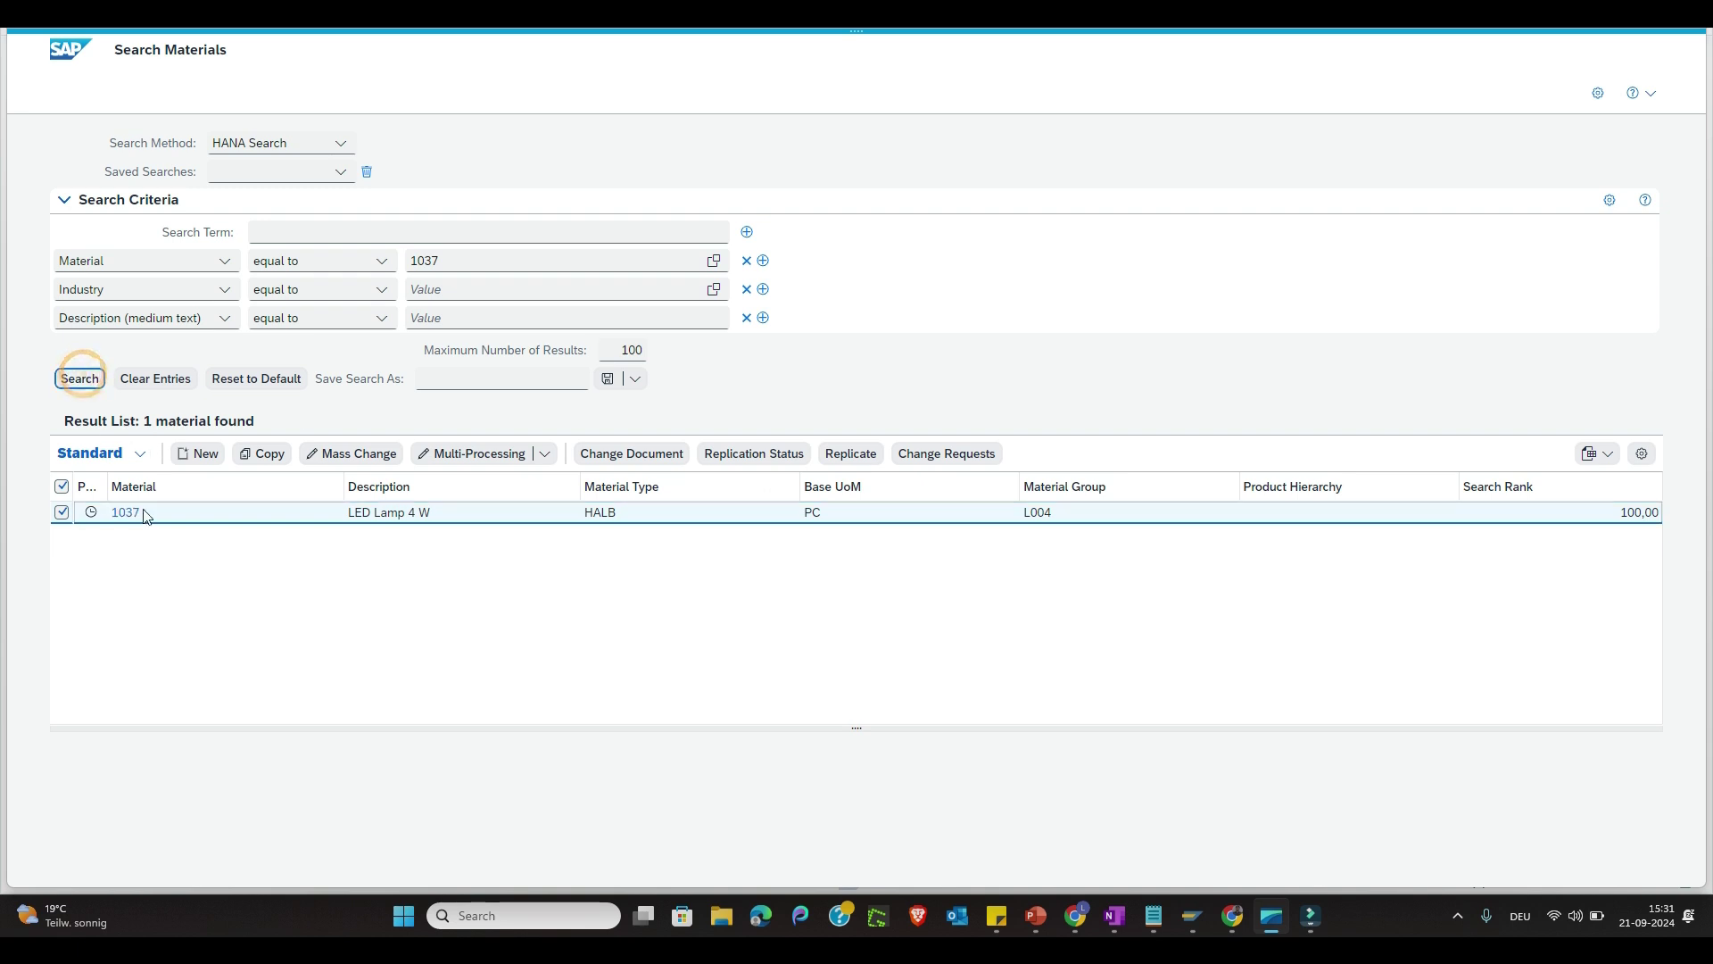
left_click(90, 513)
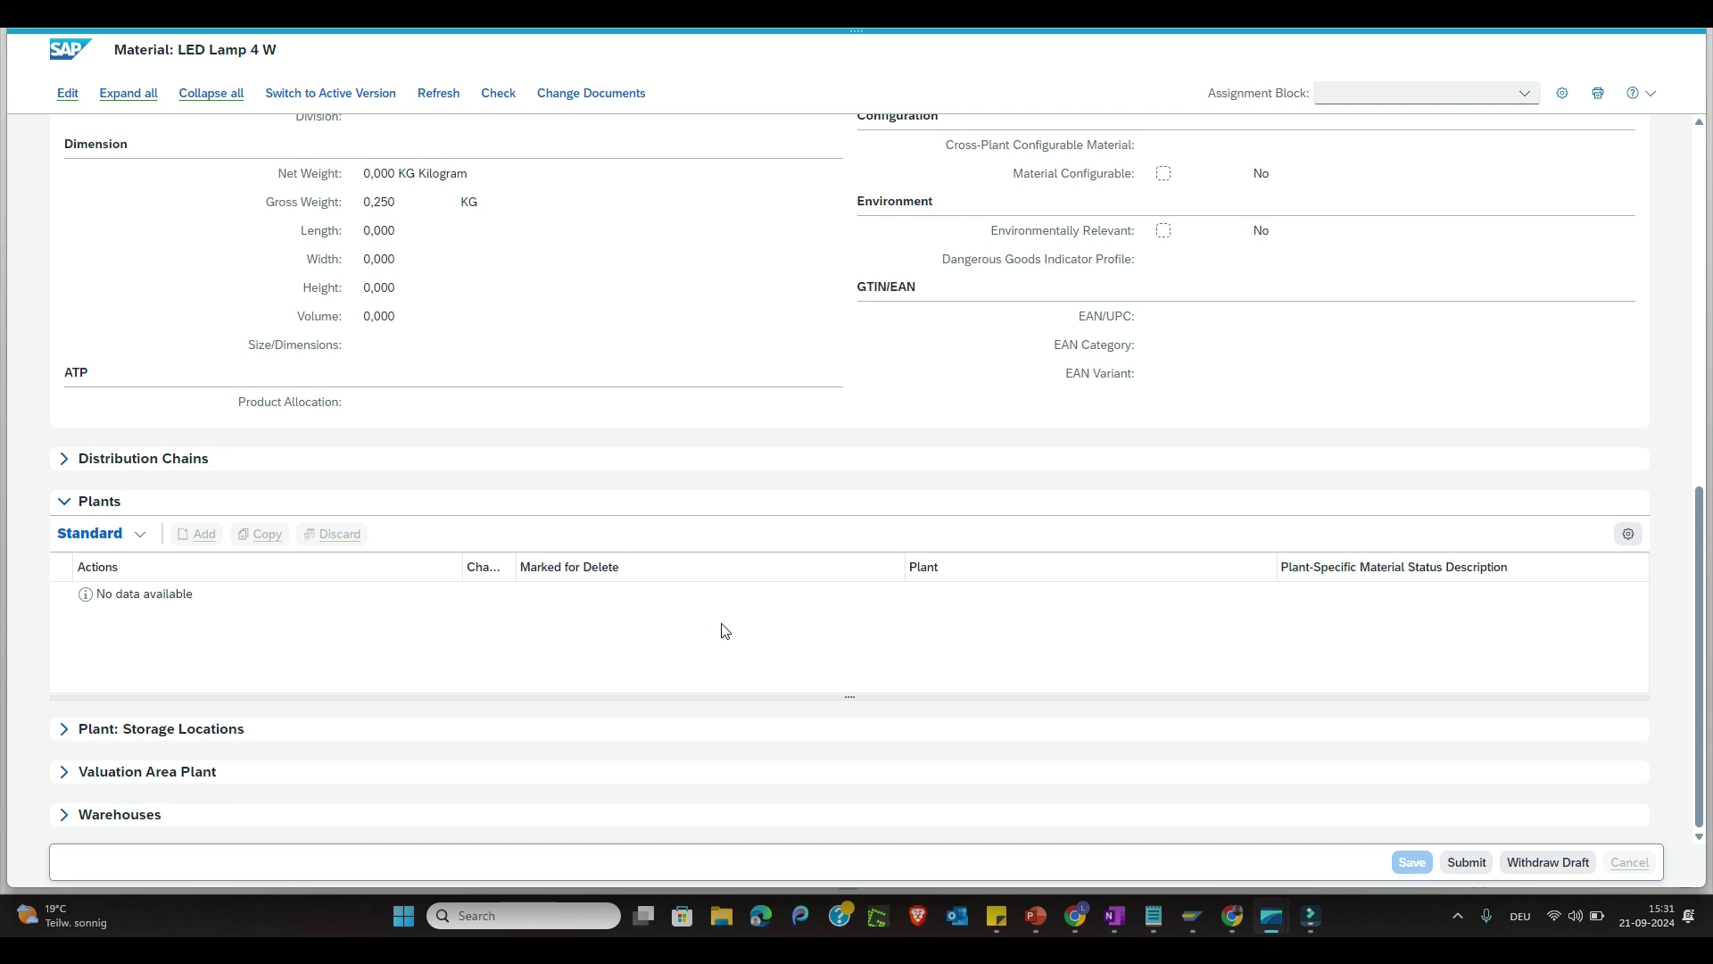
mouse_move(1192, 920)
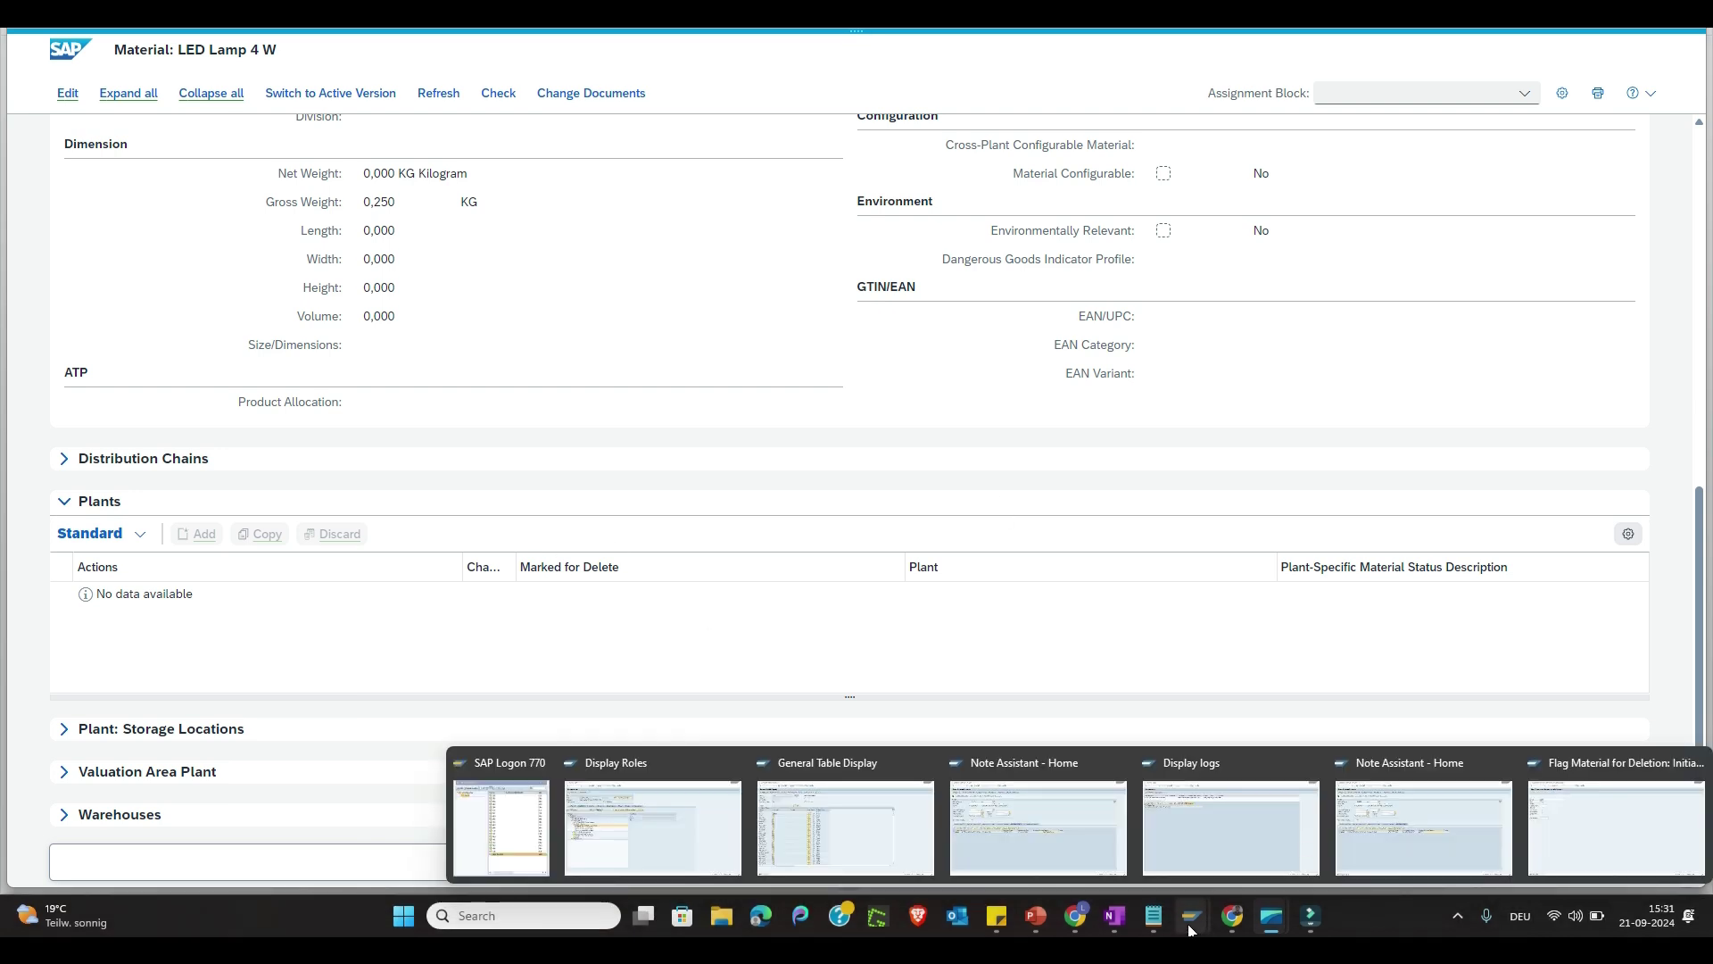
mouse_move(1433, 834)
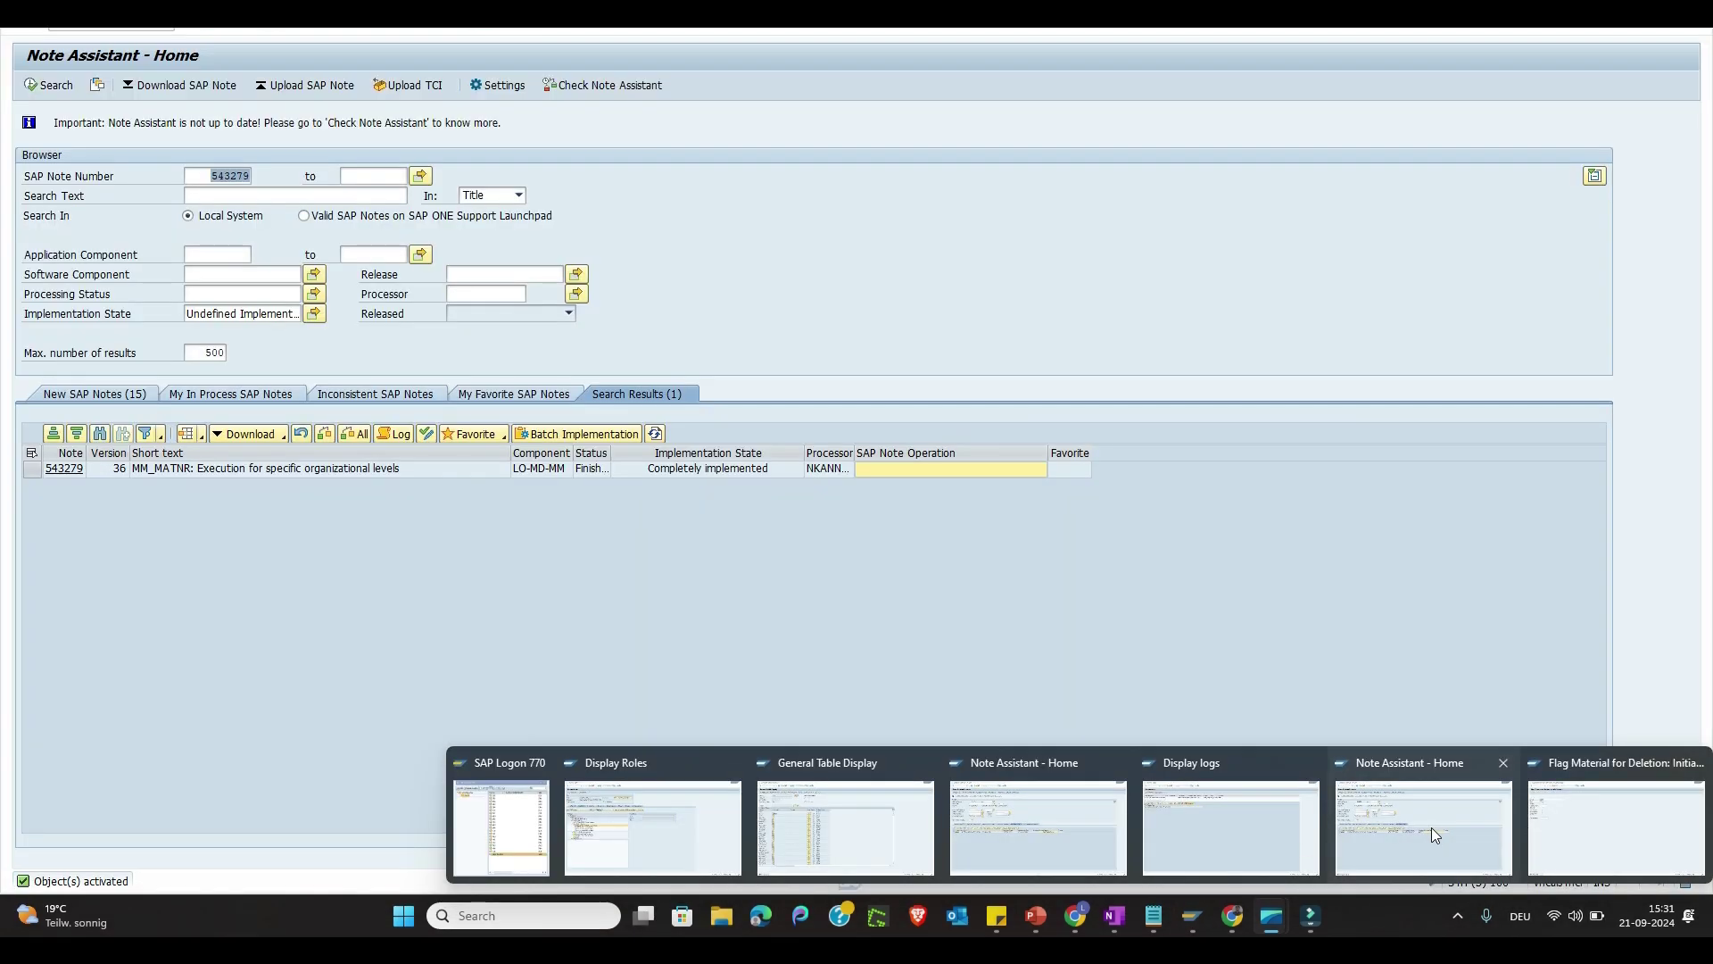
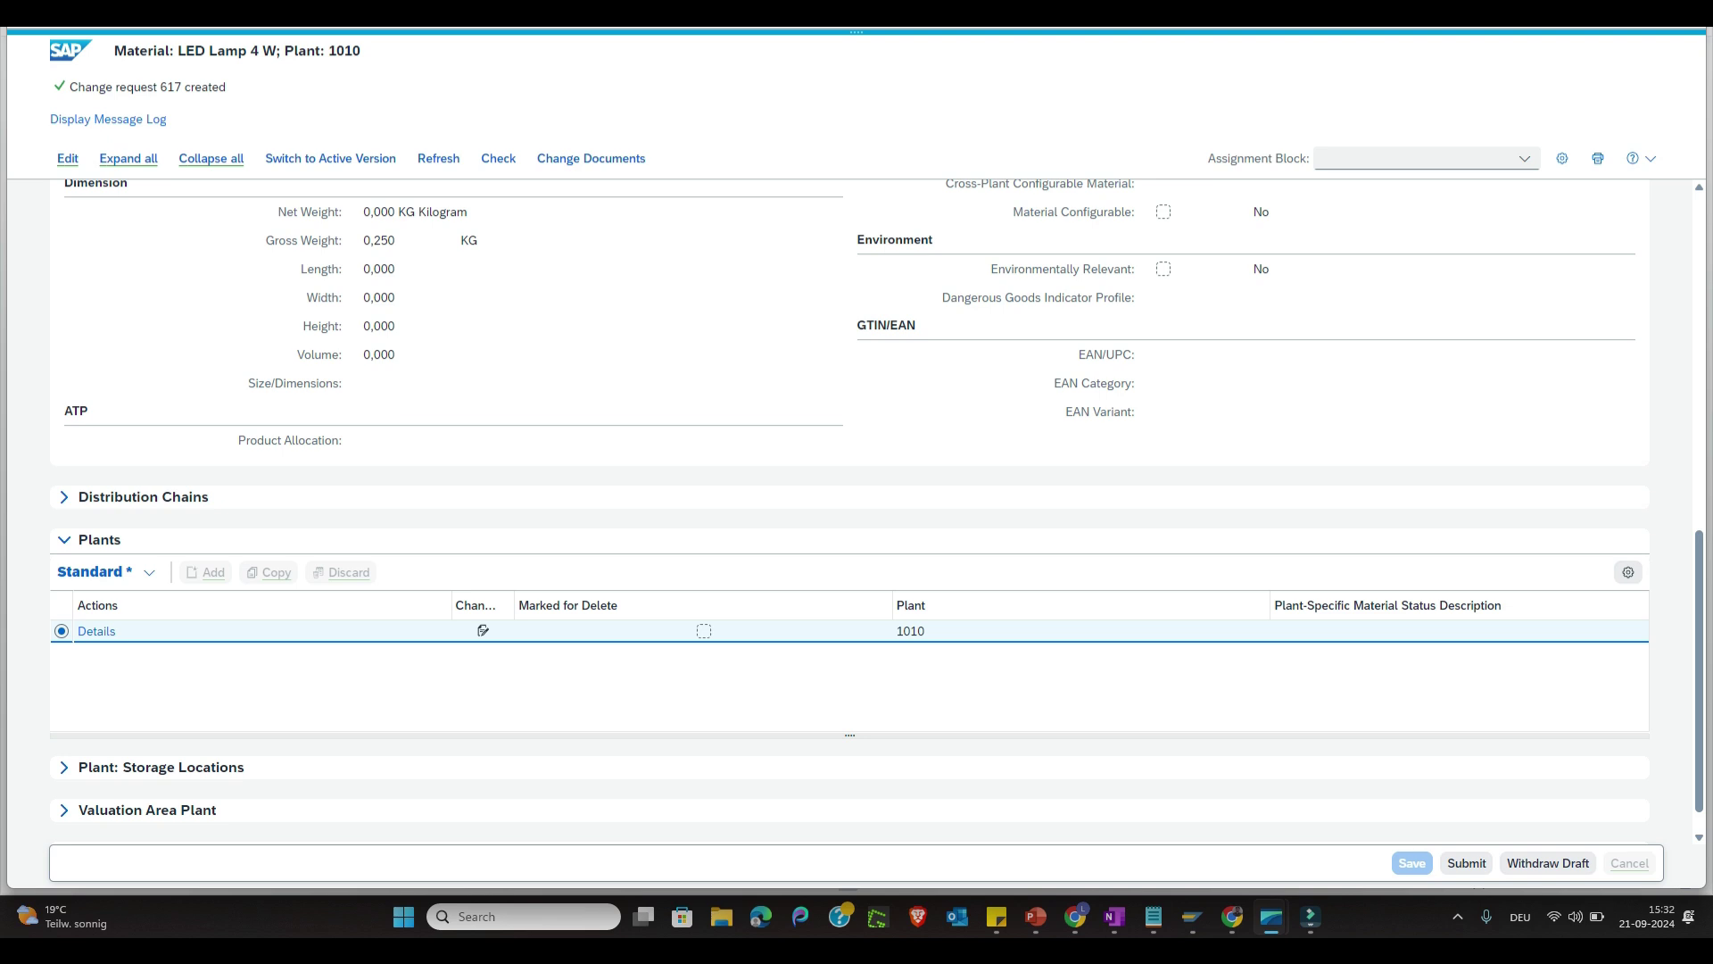
Step: Check the change request number for material 1035, switch to the MARC table display and query that material's plant data
left_click(1698, 225)
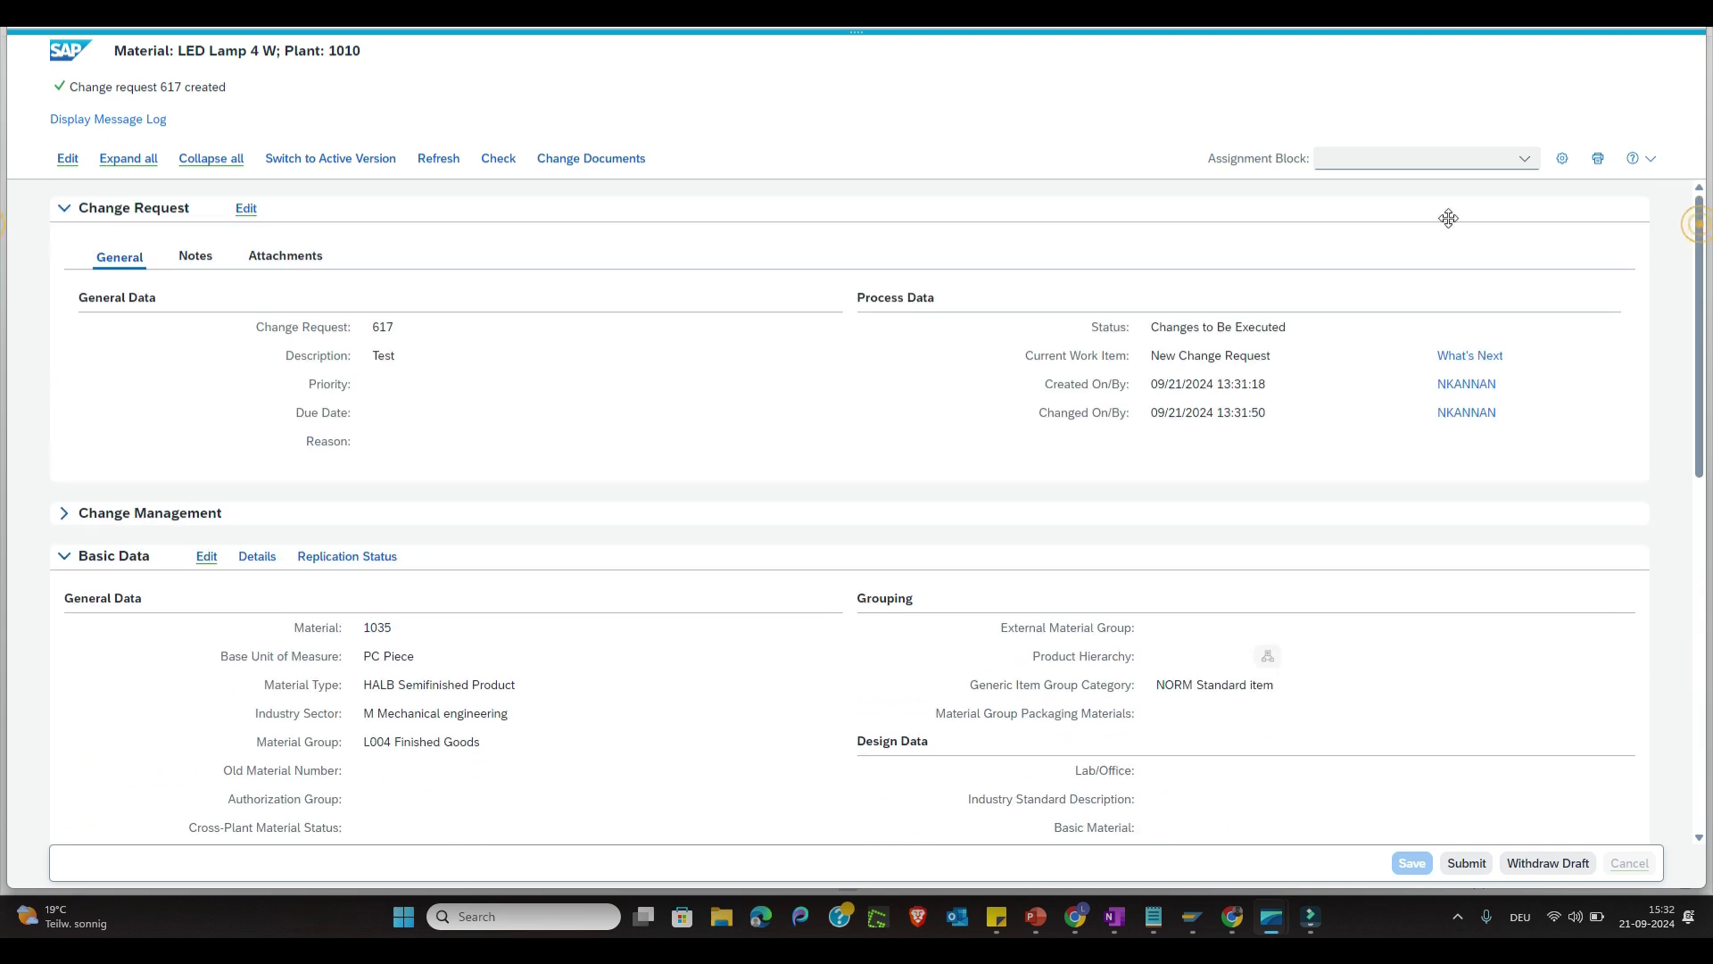
double_click(382, 327)
key("alt+Tab")
mouse_move(1271, 917)
left_click(842, 852)
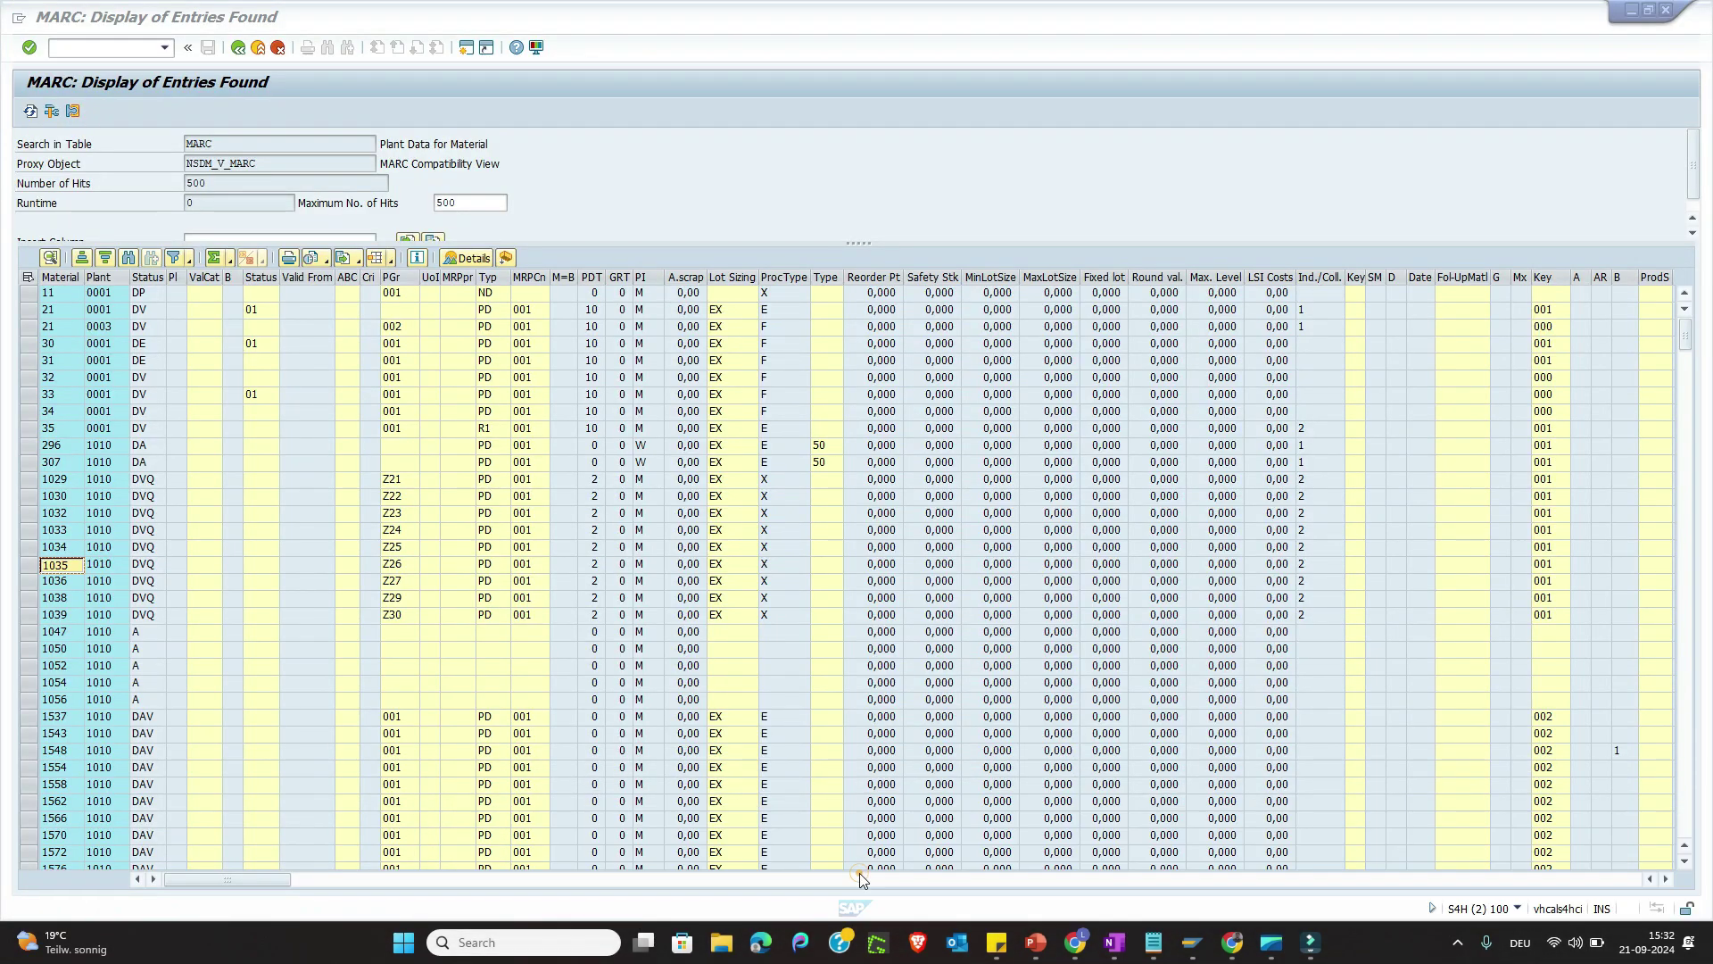
left_click(238, 49)
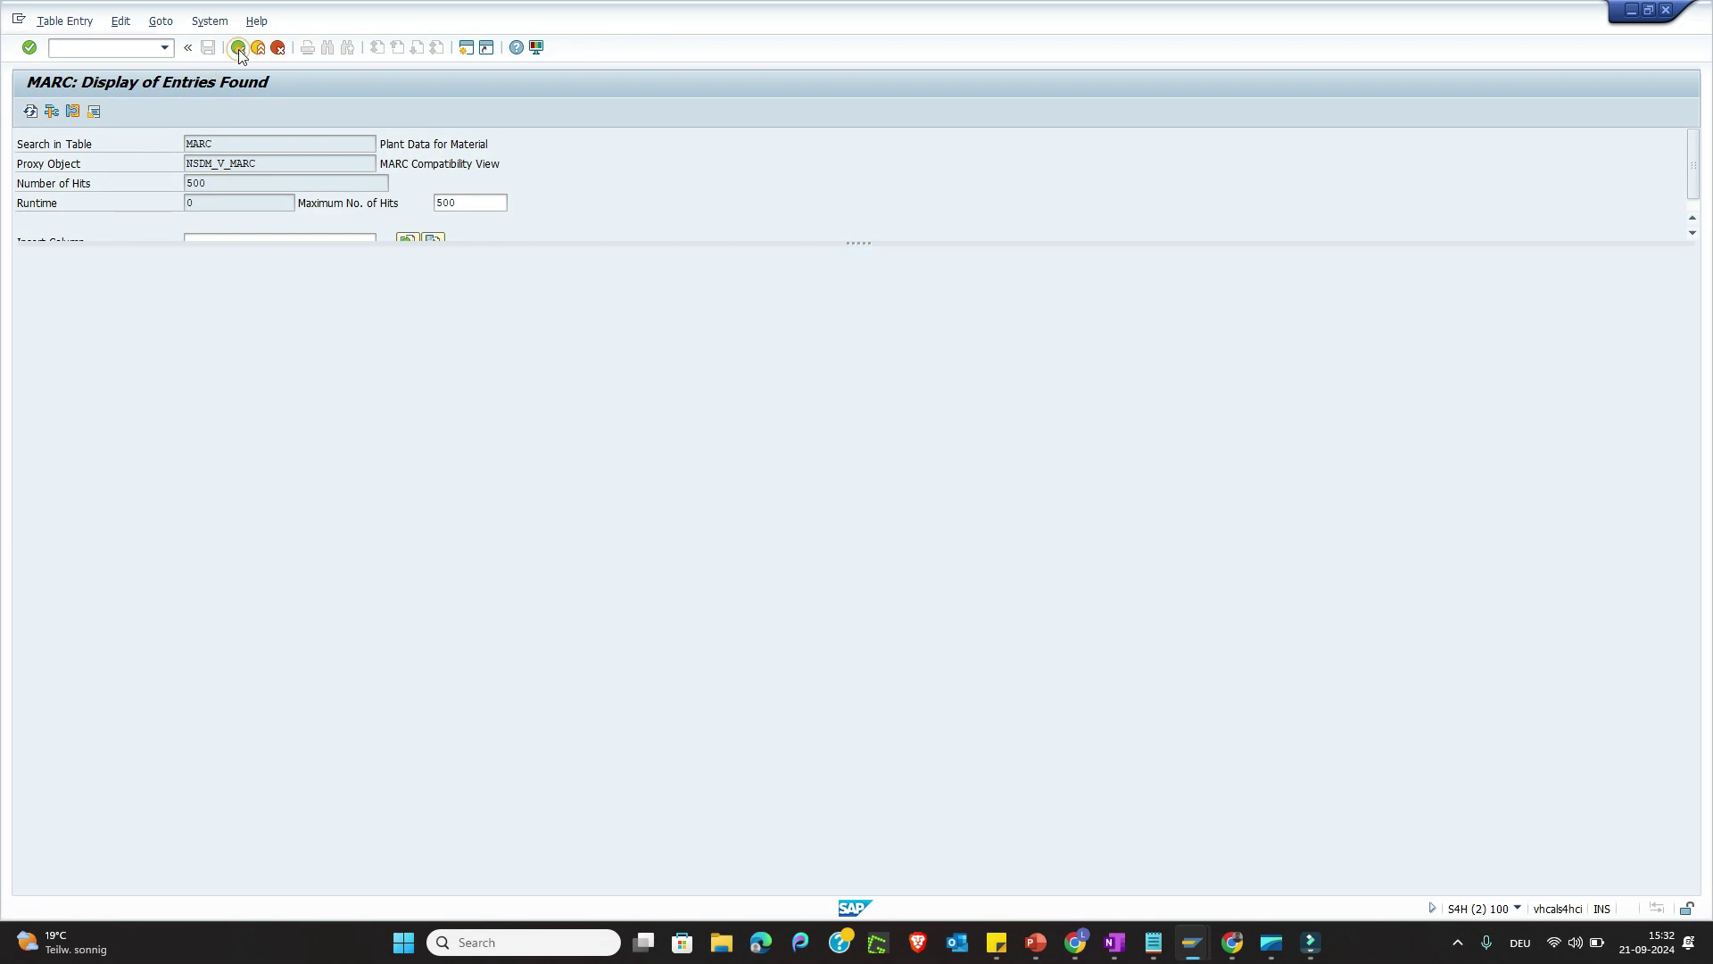
key("F8")
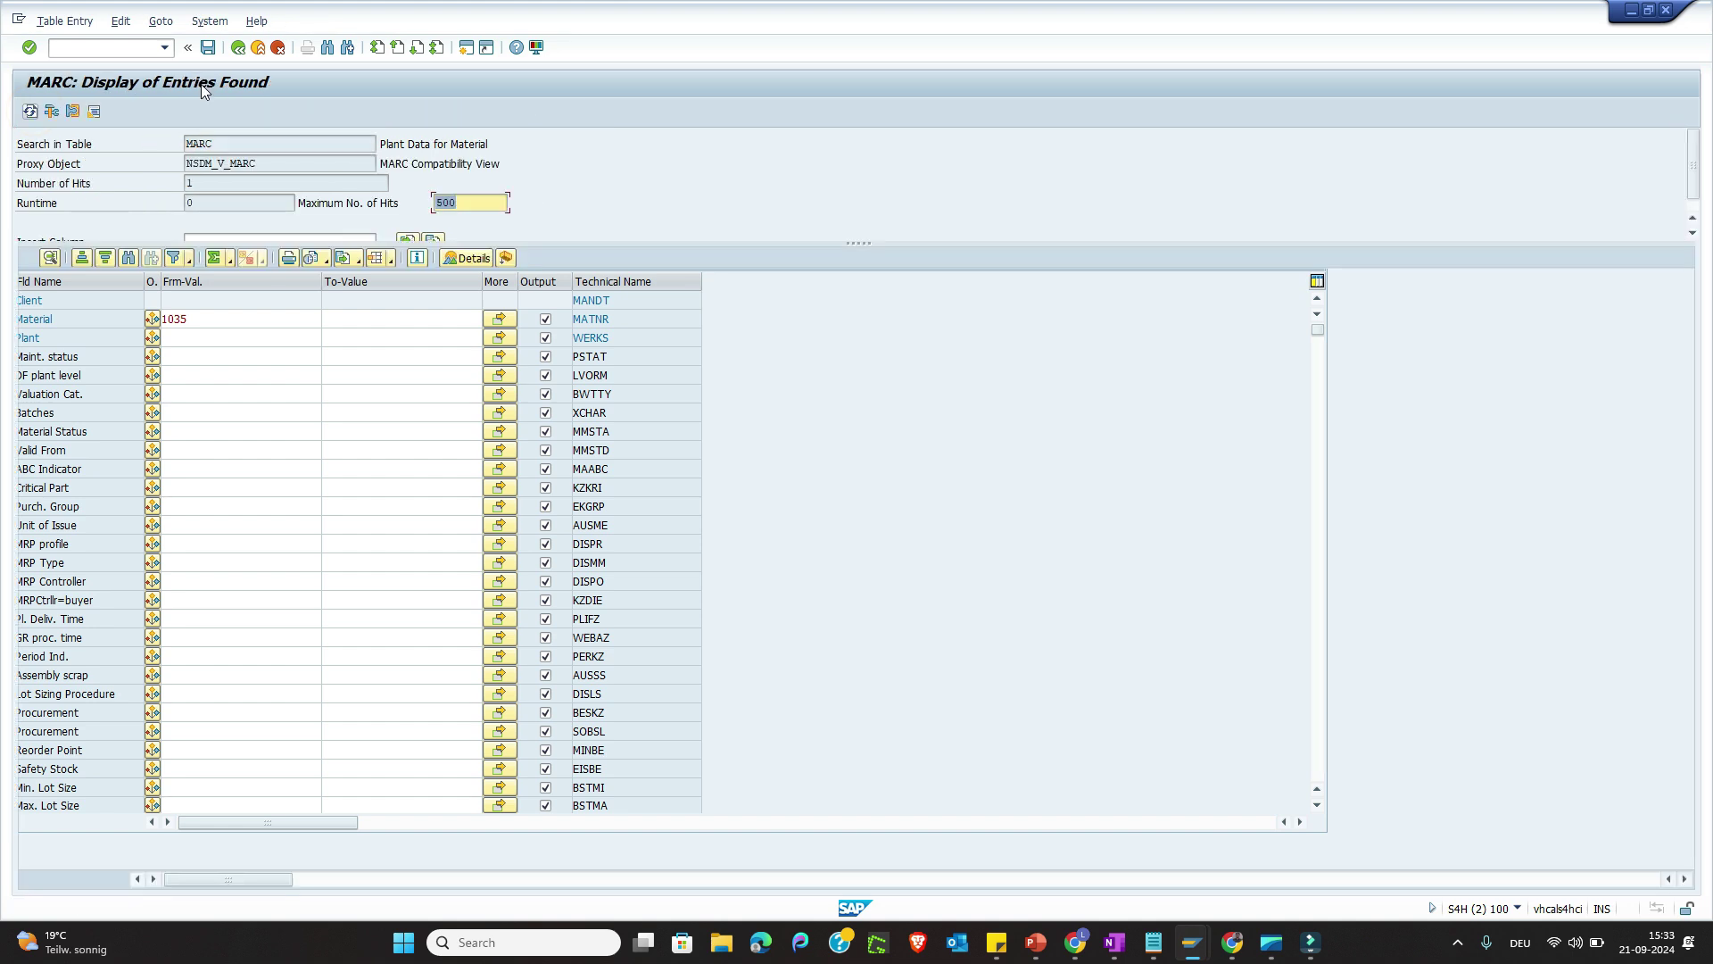
left_click(238, 49)
Step: Start debugging with /h and set GD-SAPEDIT and GD-EDIT to X to open material 1035's MARC entry for editing
left_click(78, 48)
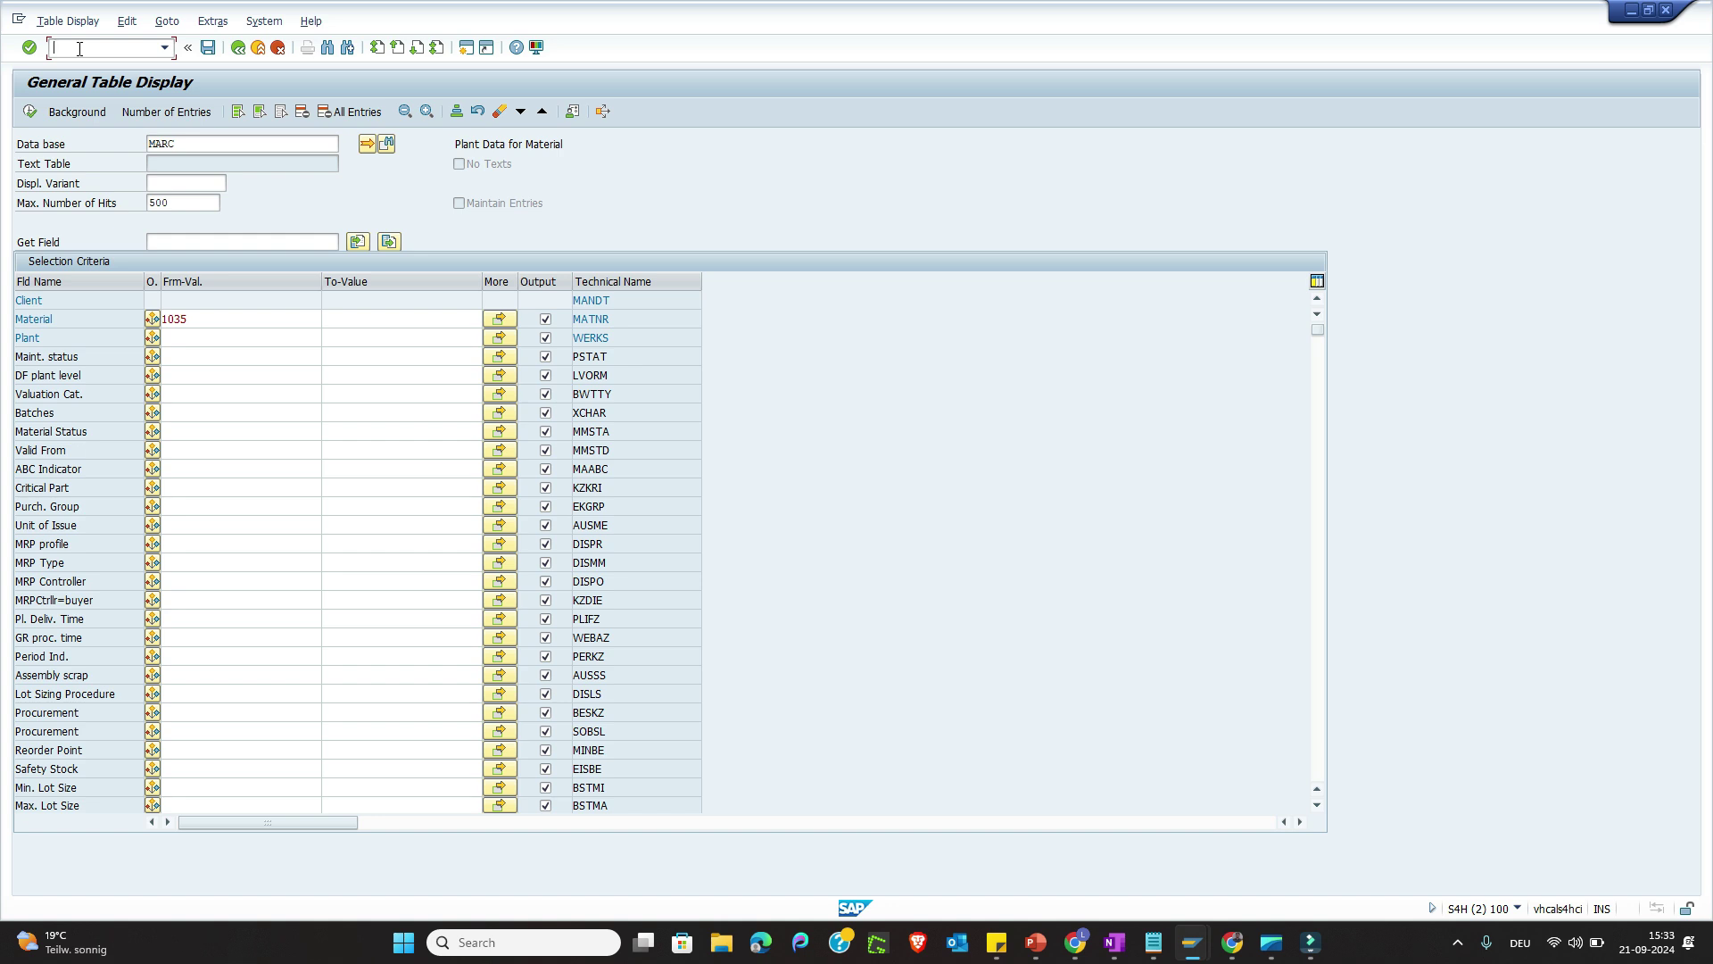
type("/h")
key("Return")
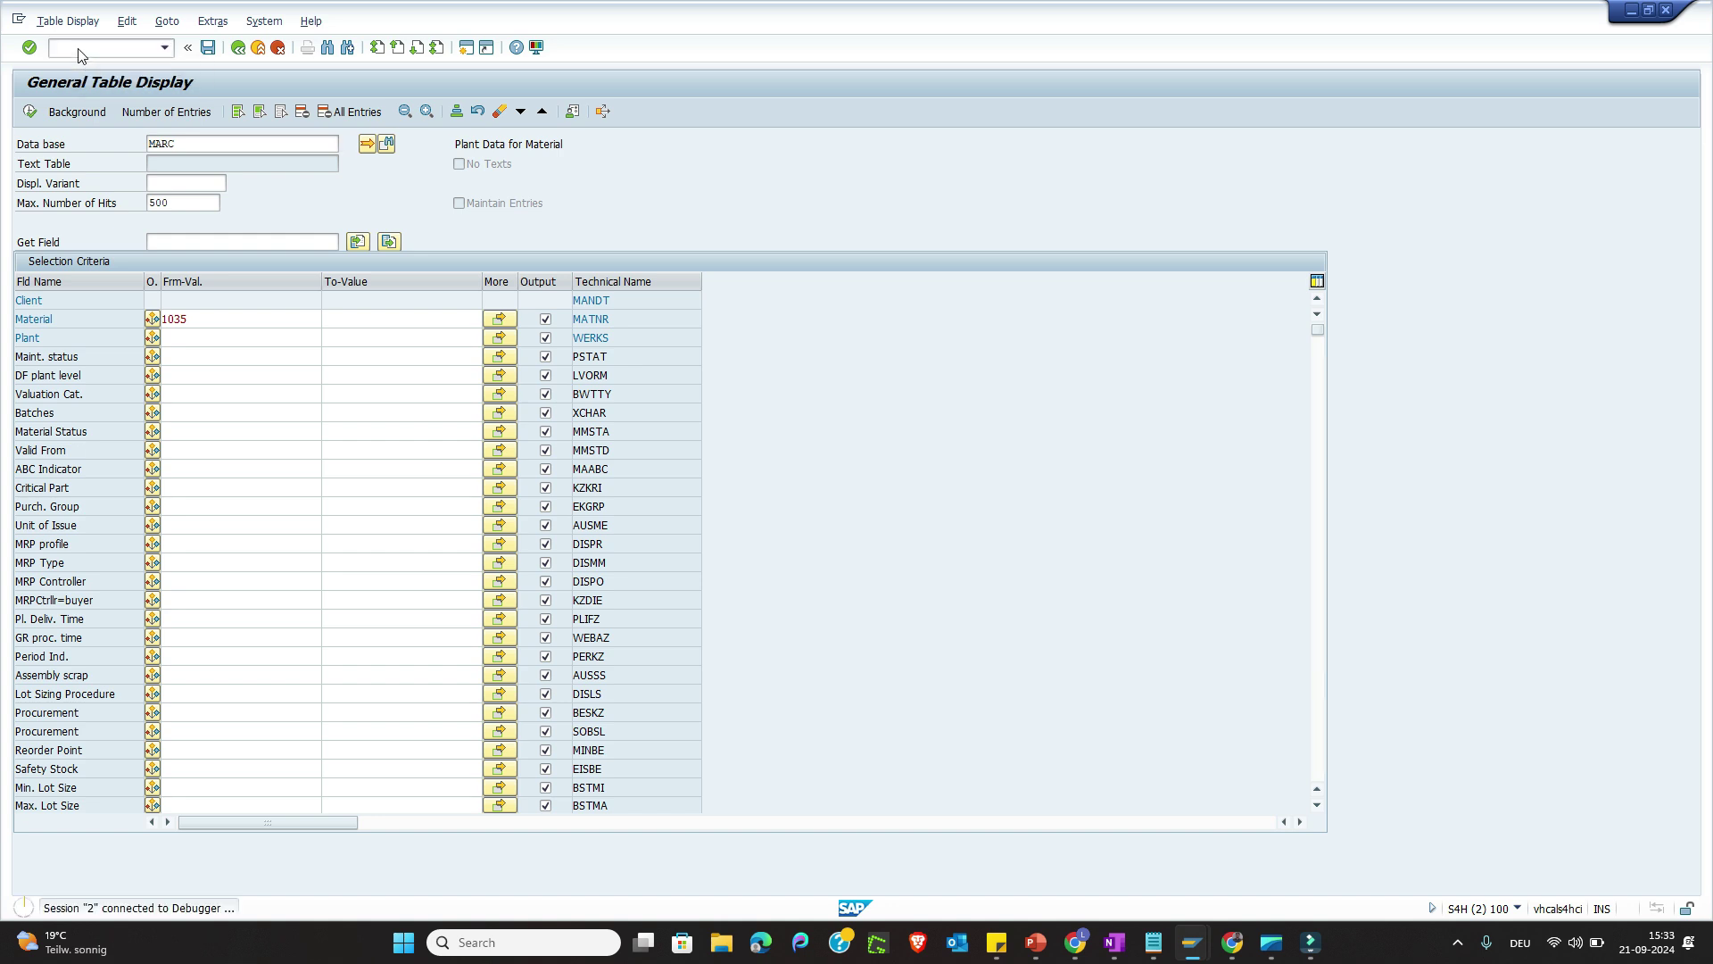
type("gd-sapedit")
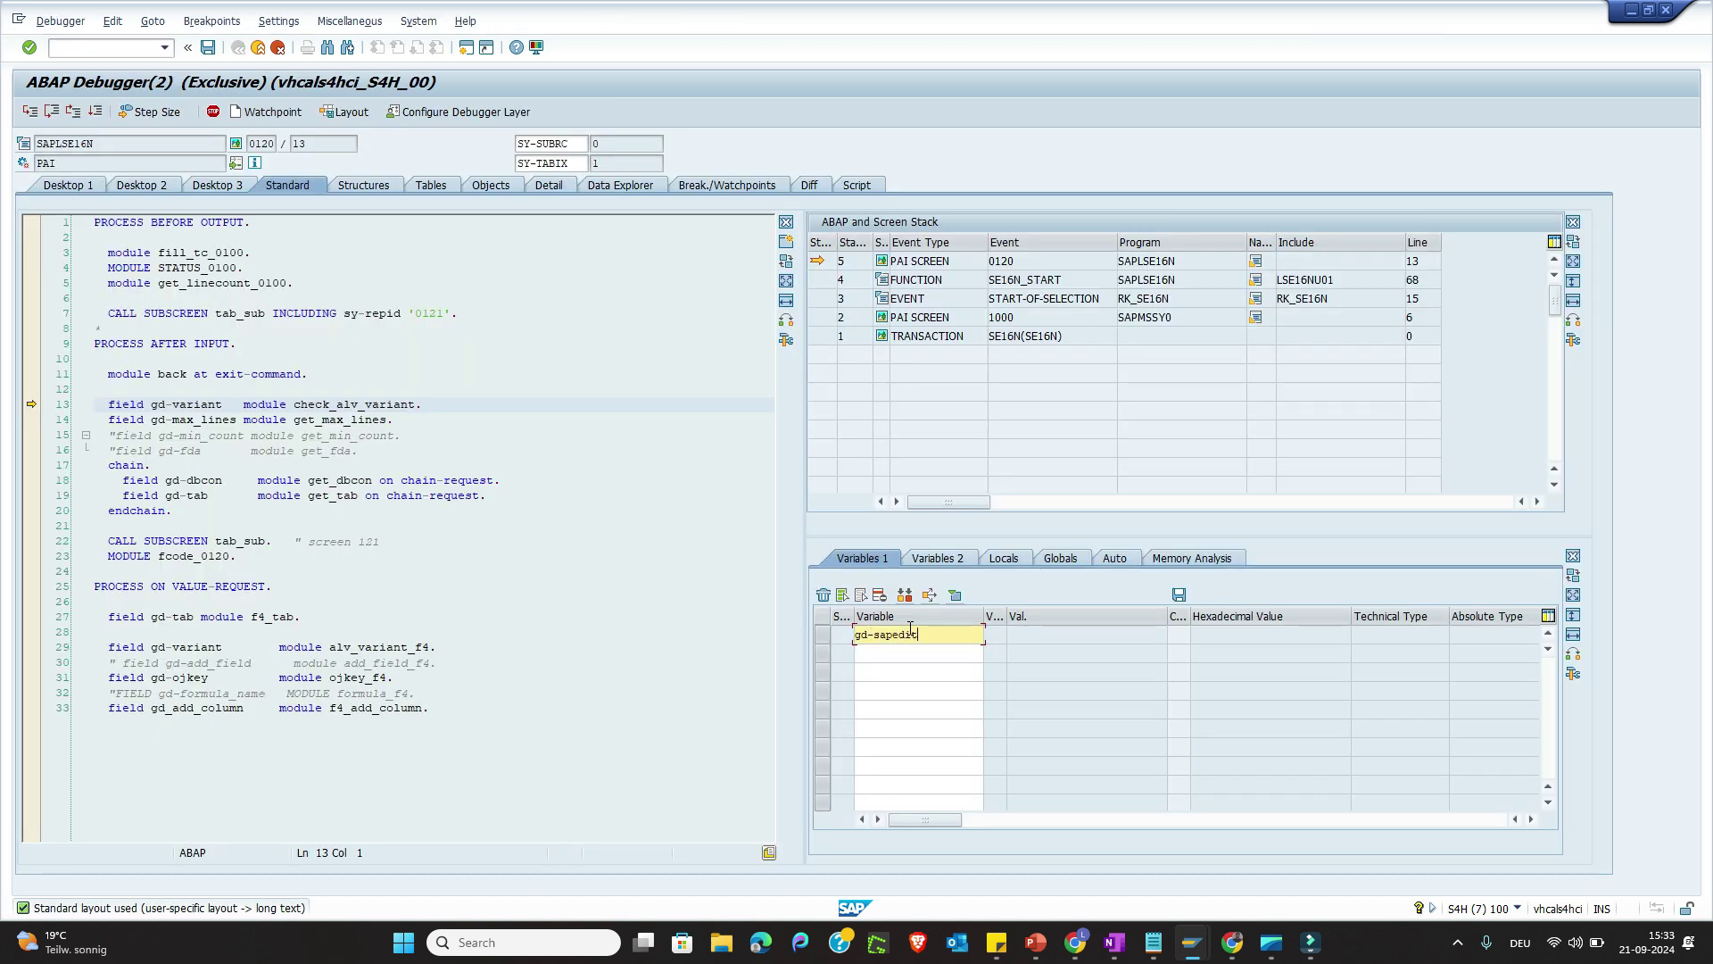
key("Return")
left_click(907, 655)
type("gd-edit")
key("Return")
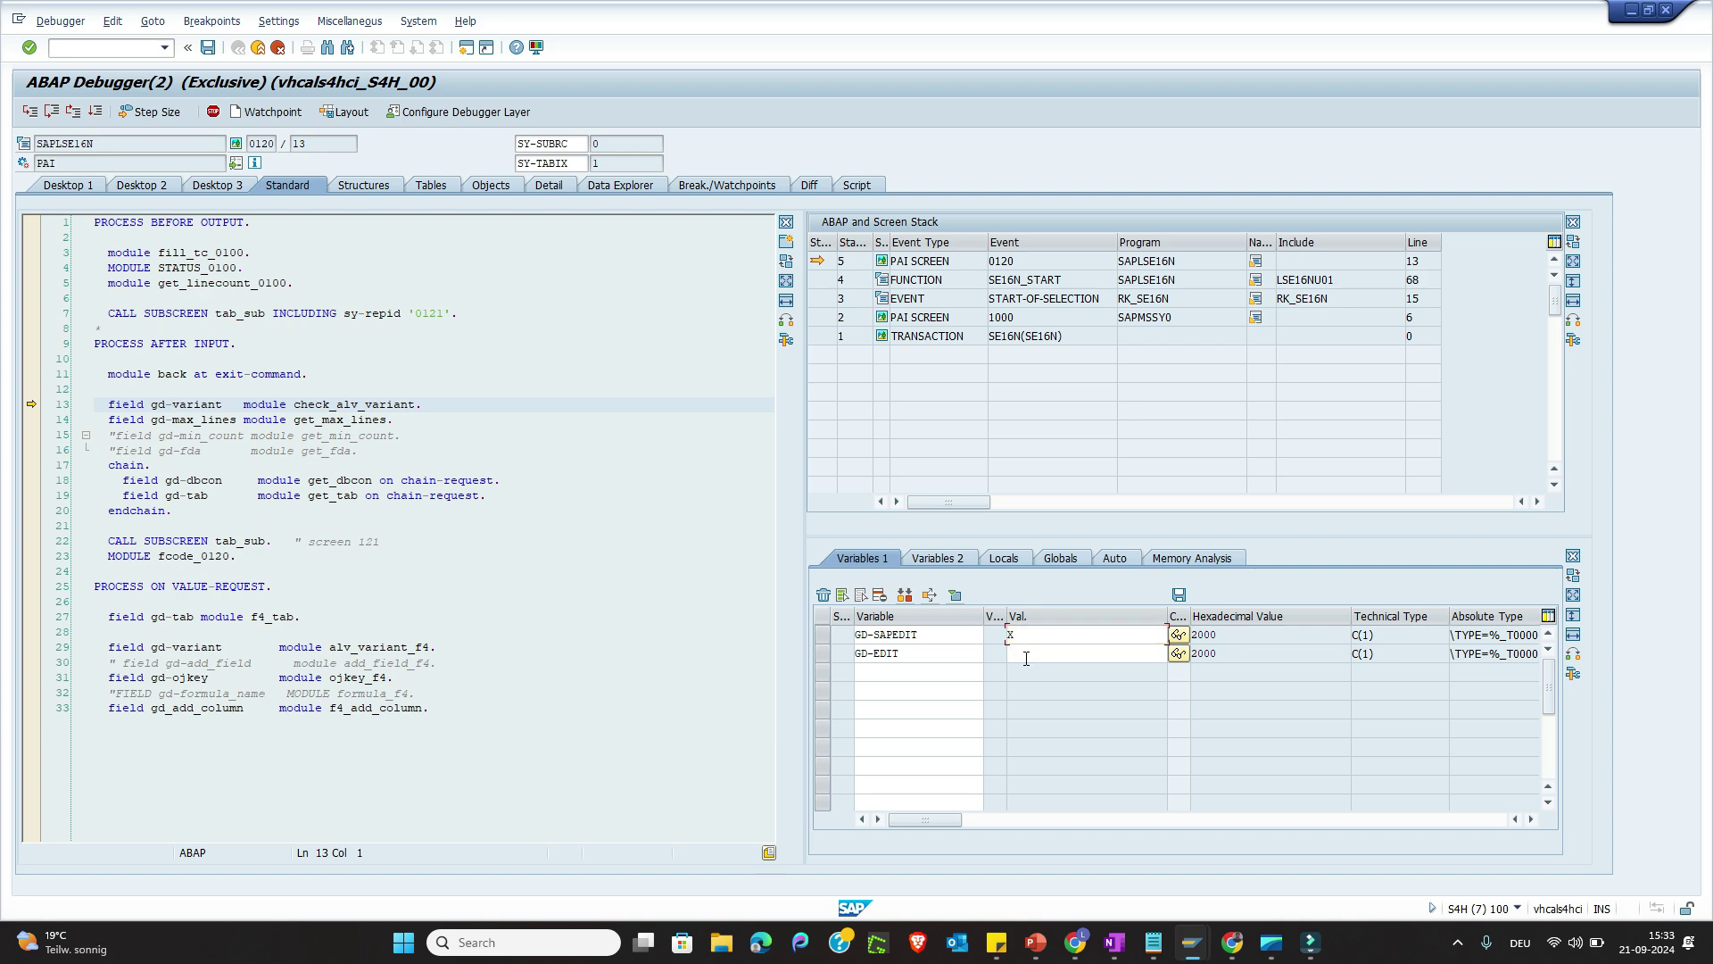
left_click(1026, 657)
left_click(96, 111)
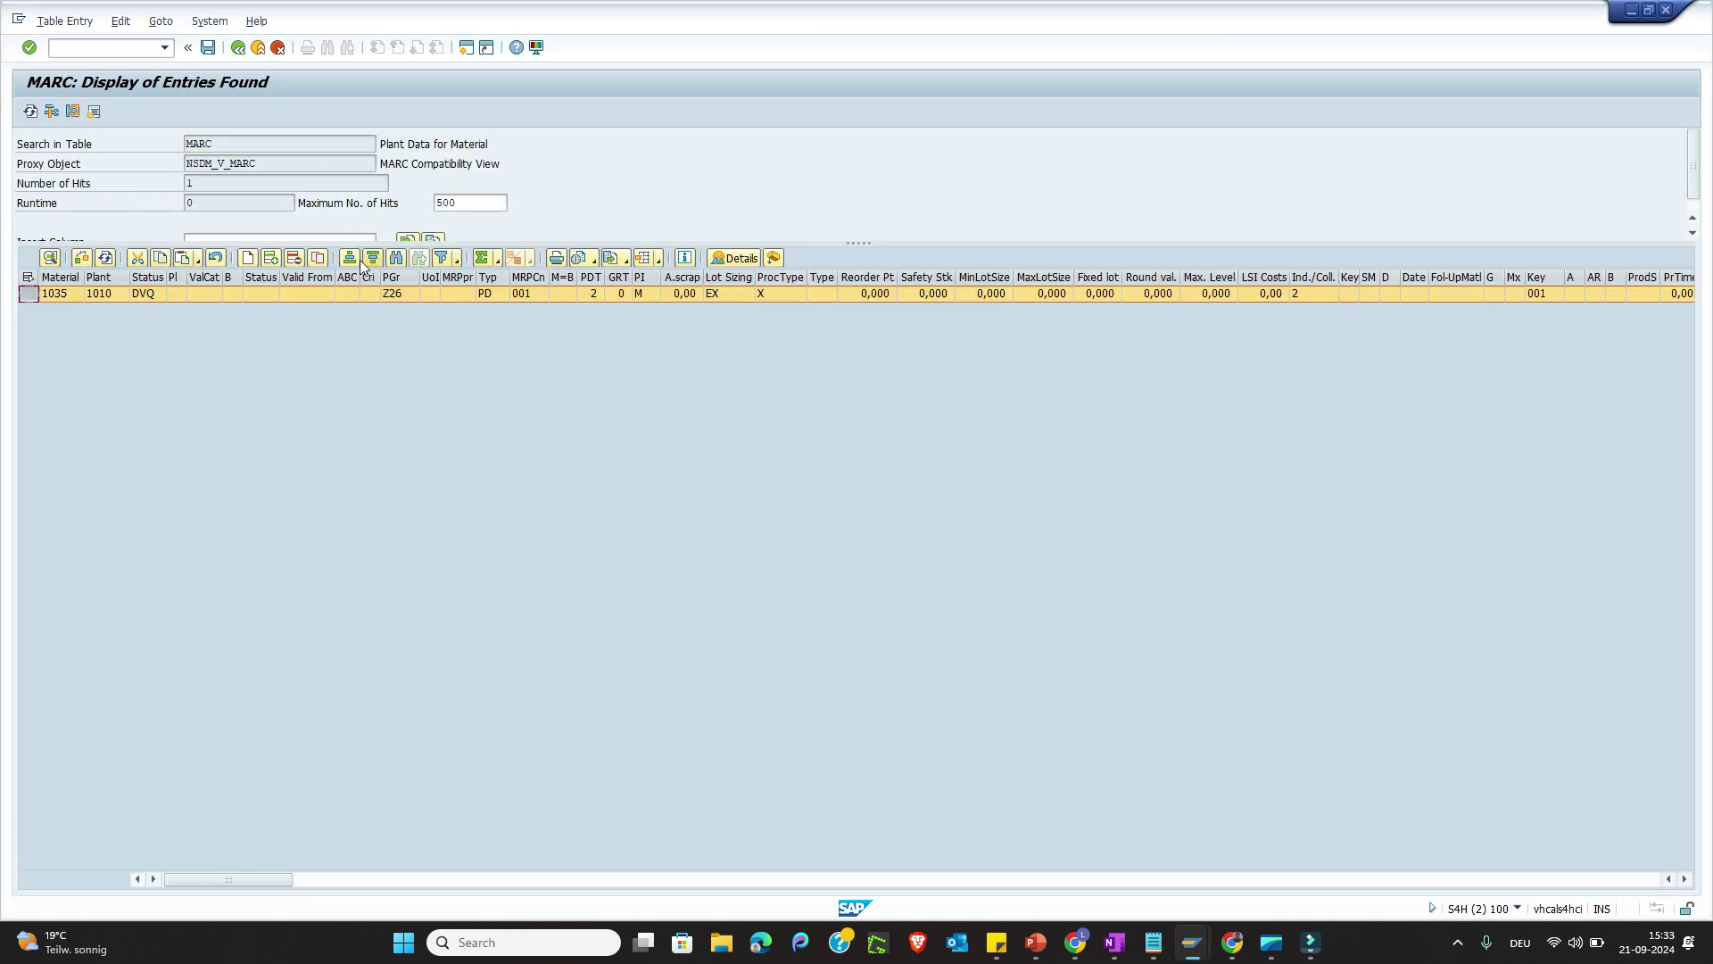
Step: Delete the MARC entry of material 1035 in plant 1010, save the change and return to the table selection
left_click(294, 258)
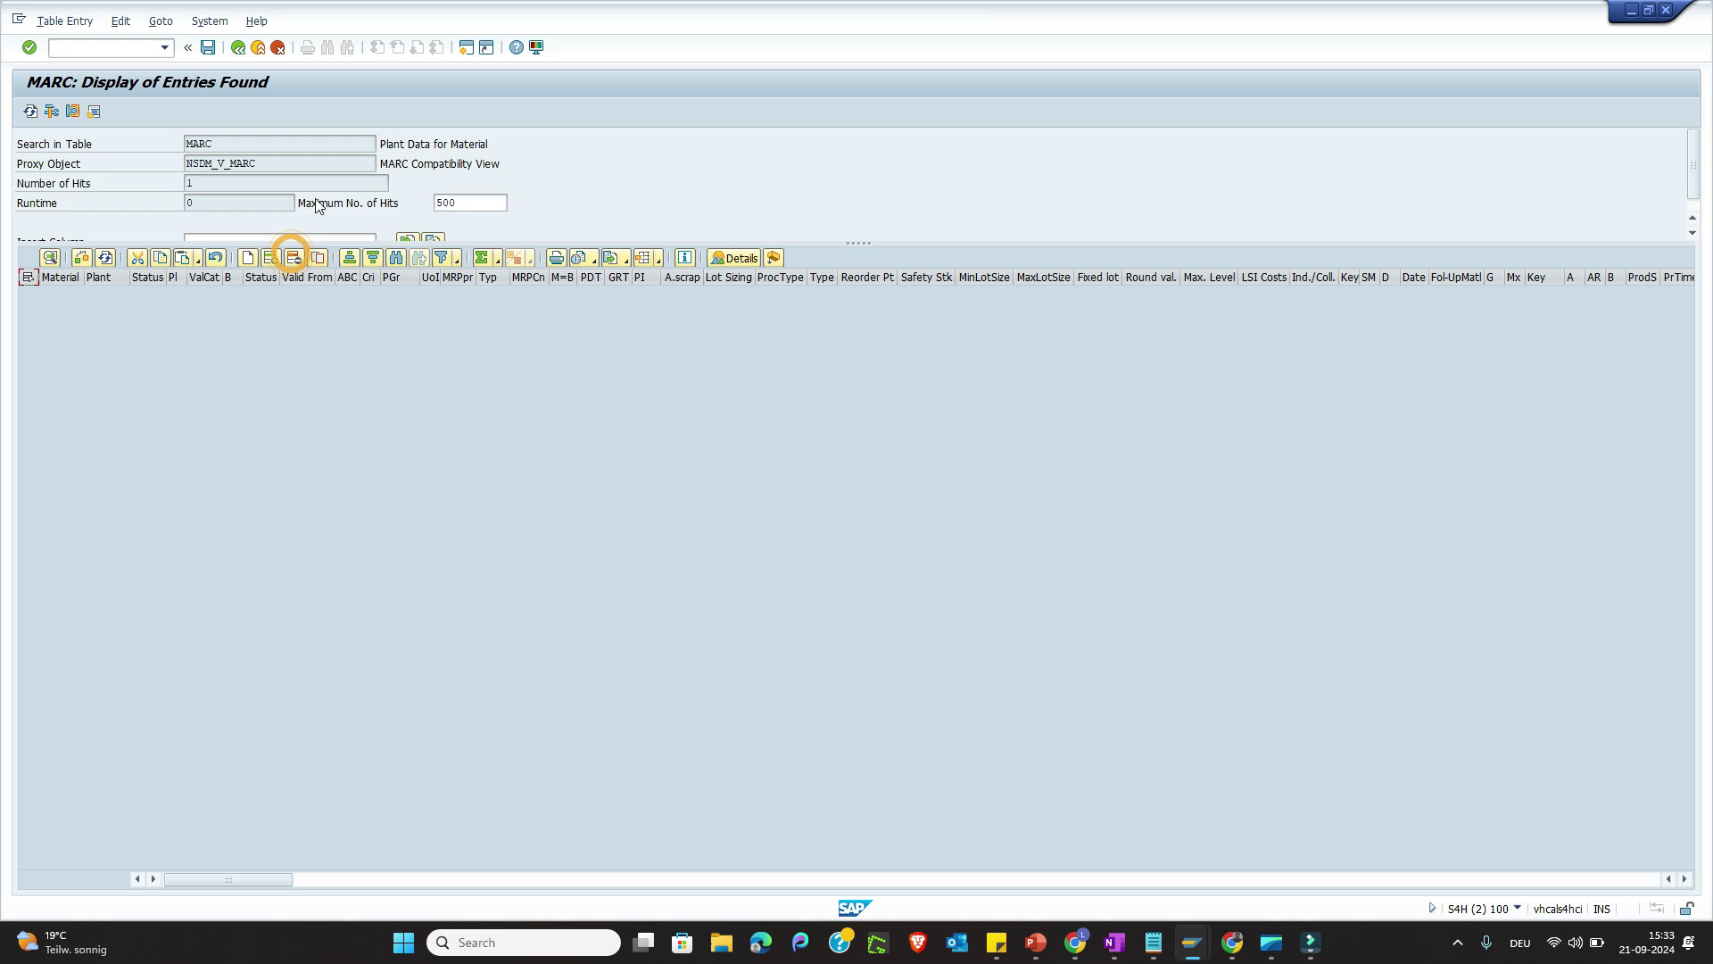
left_click(208, 47)
key("Return")
left_click(238, 49)
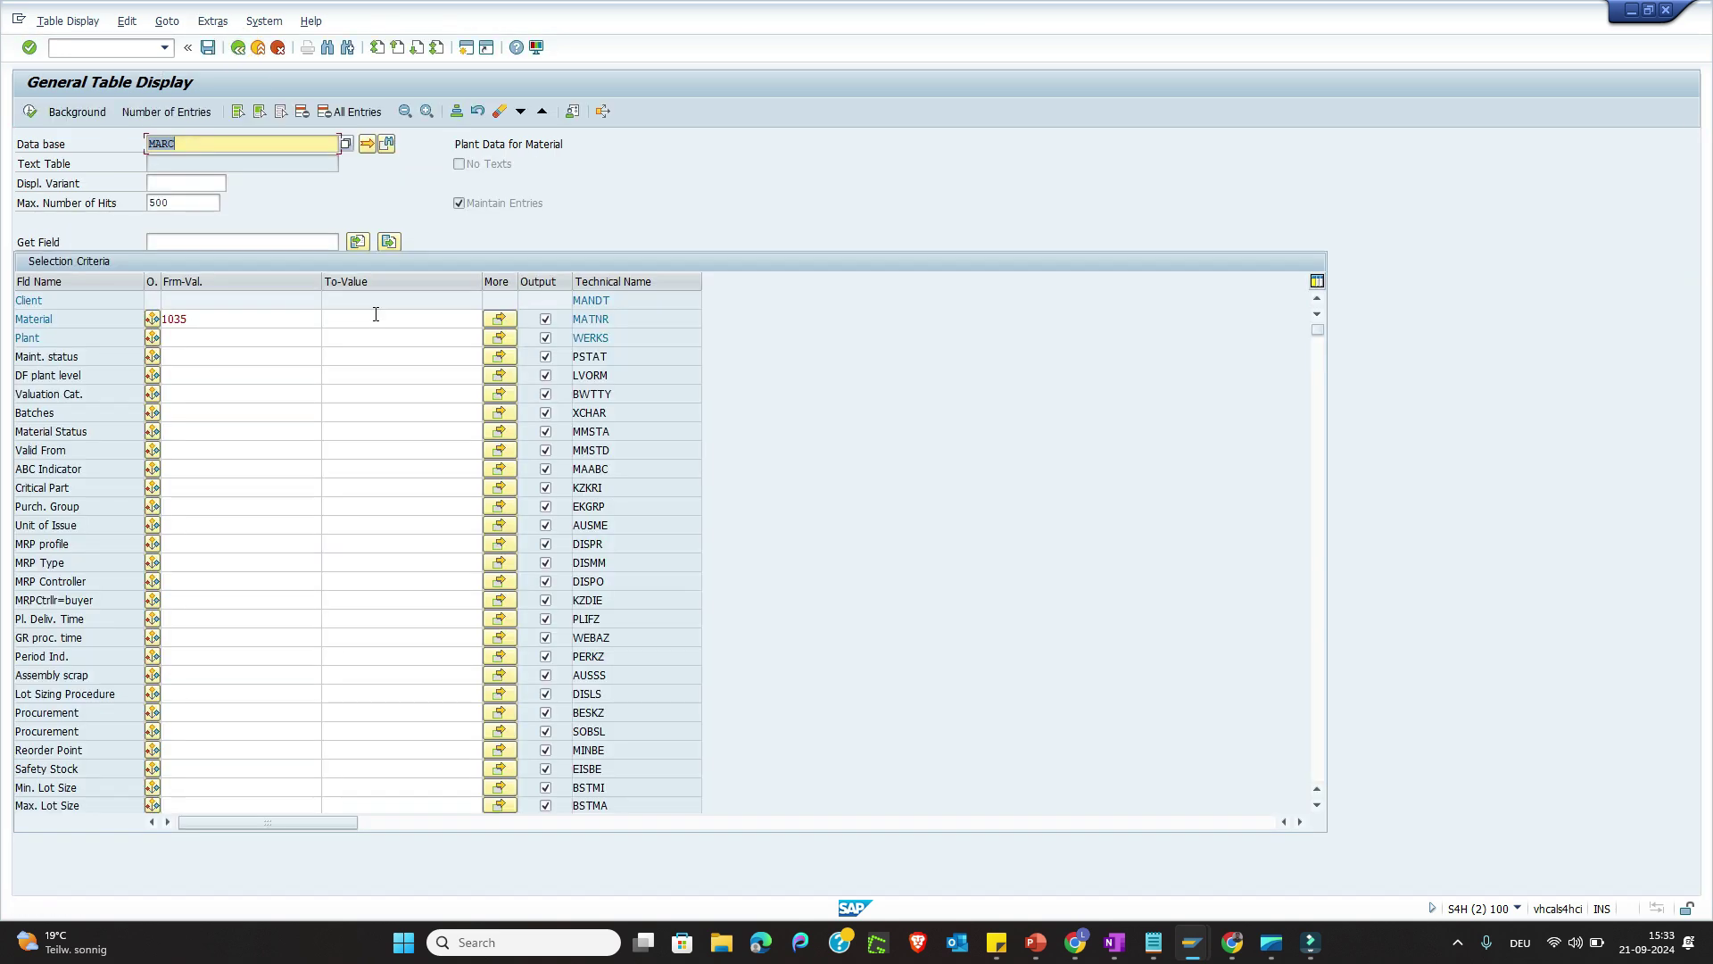
Step: Open transaction SA38 and run the snapshot refresh program for change request 617
left_click(85, 49)
type("/nse16n")
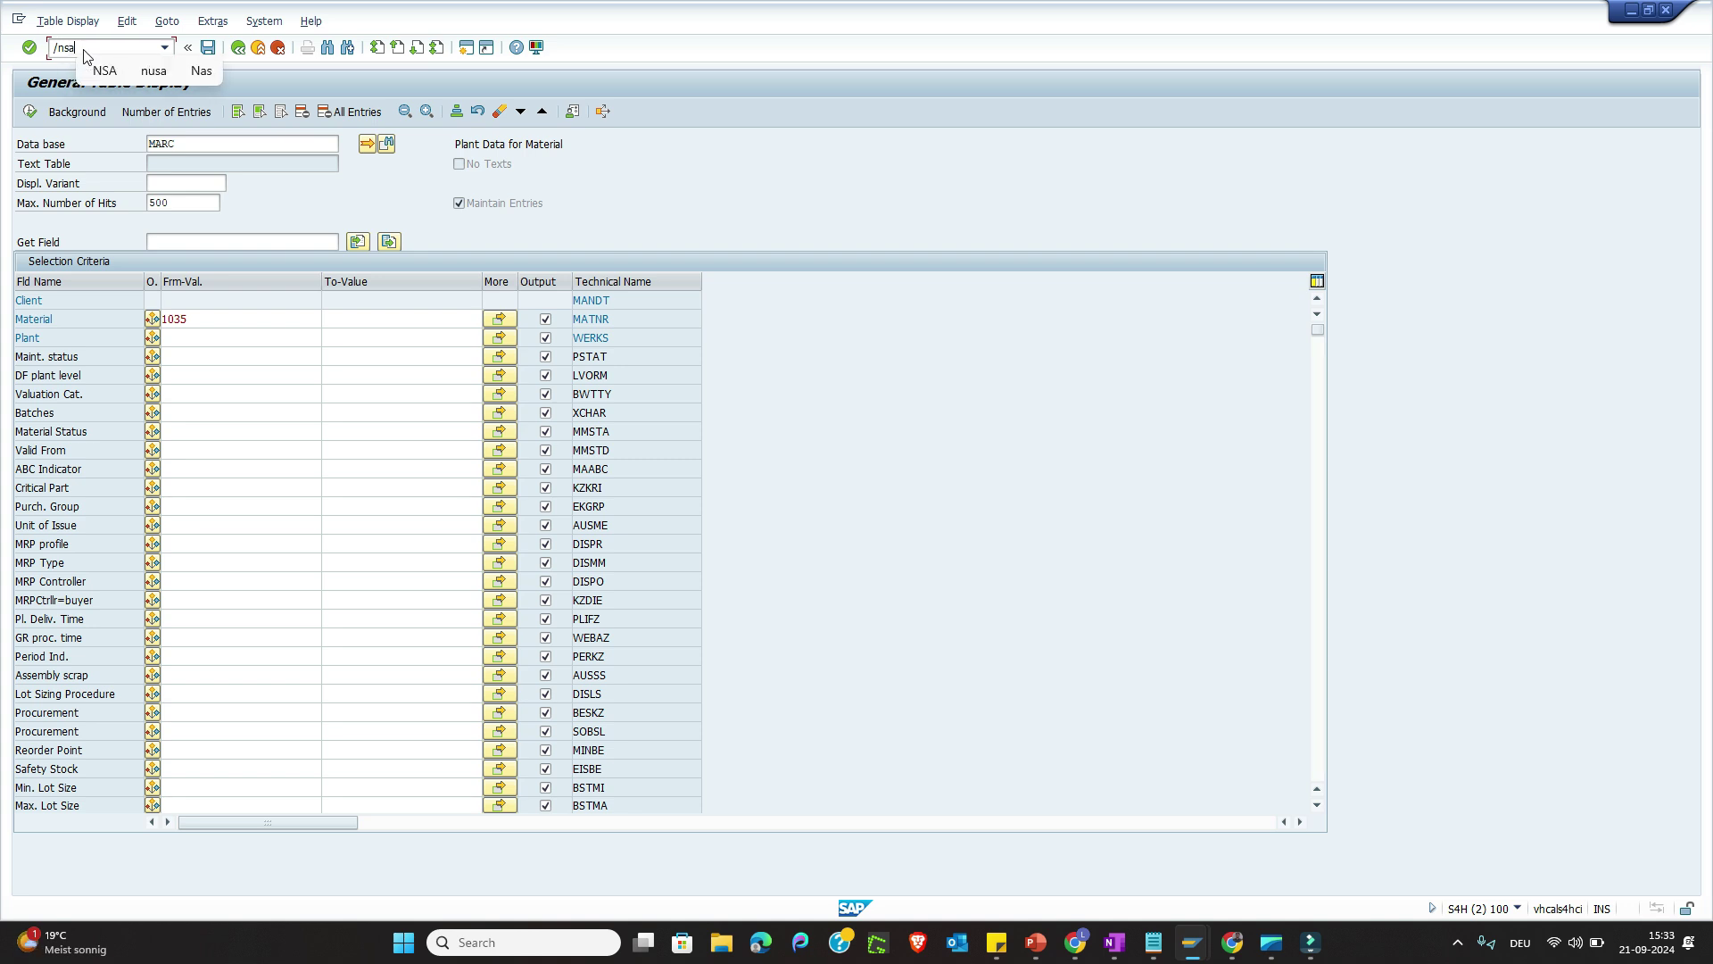
key("Return")
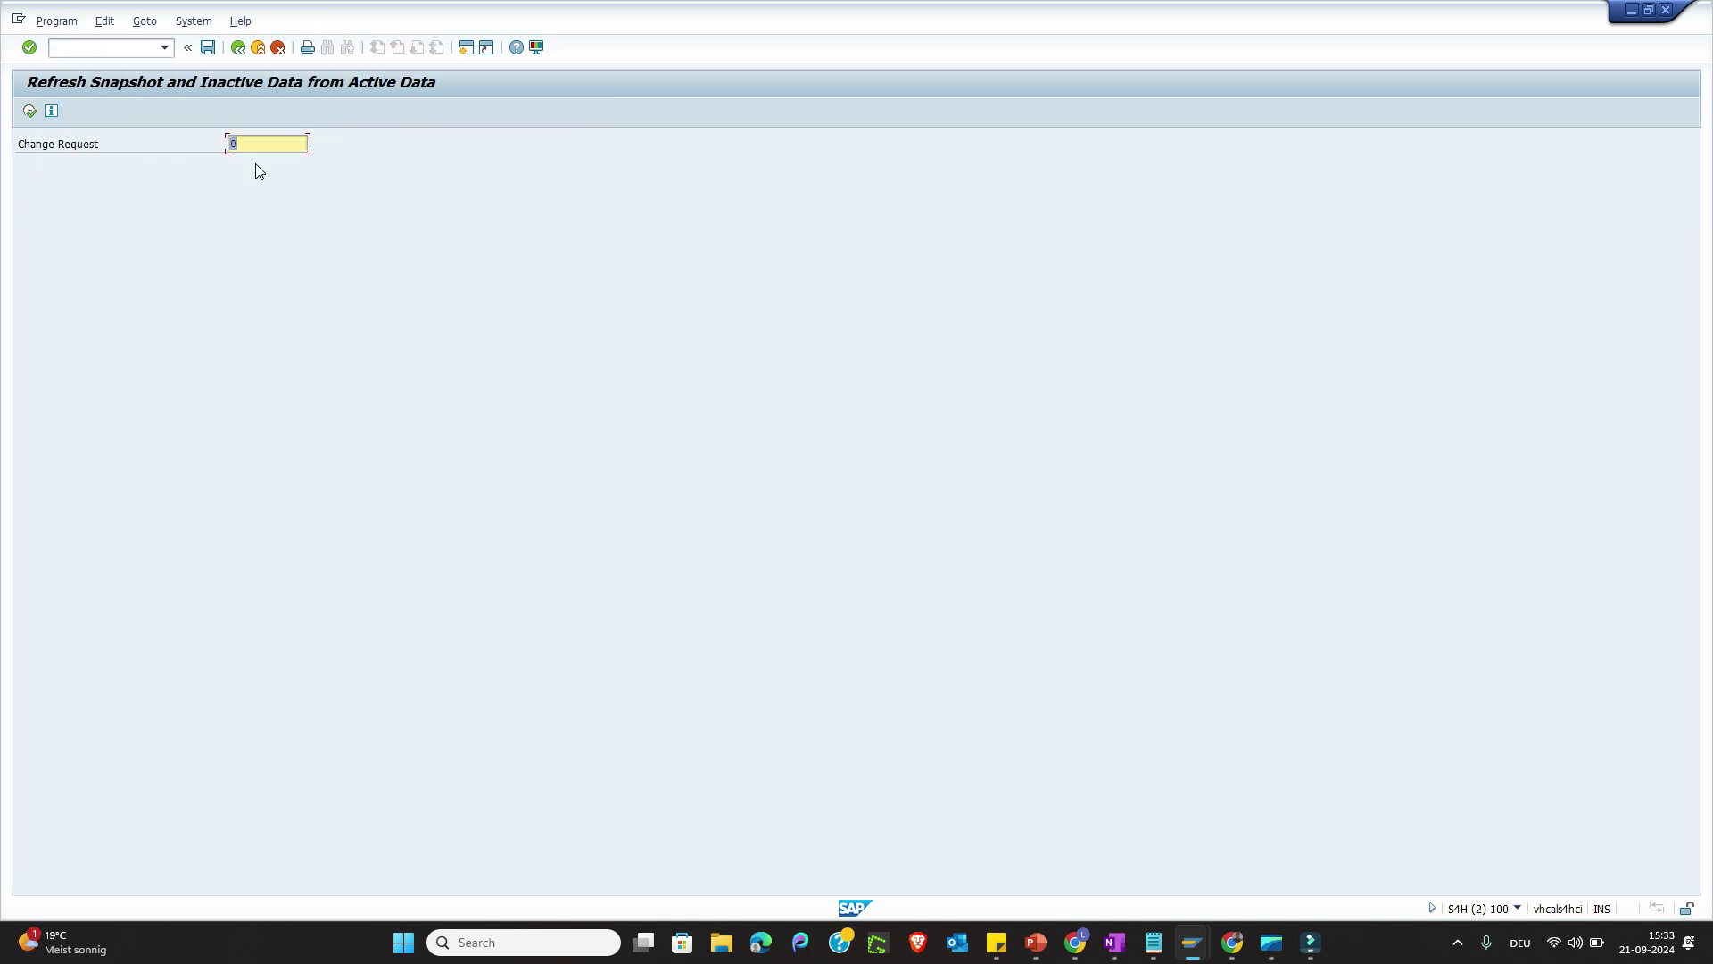
type("617")
left_click(29, 110)
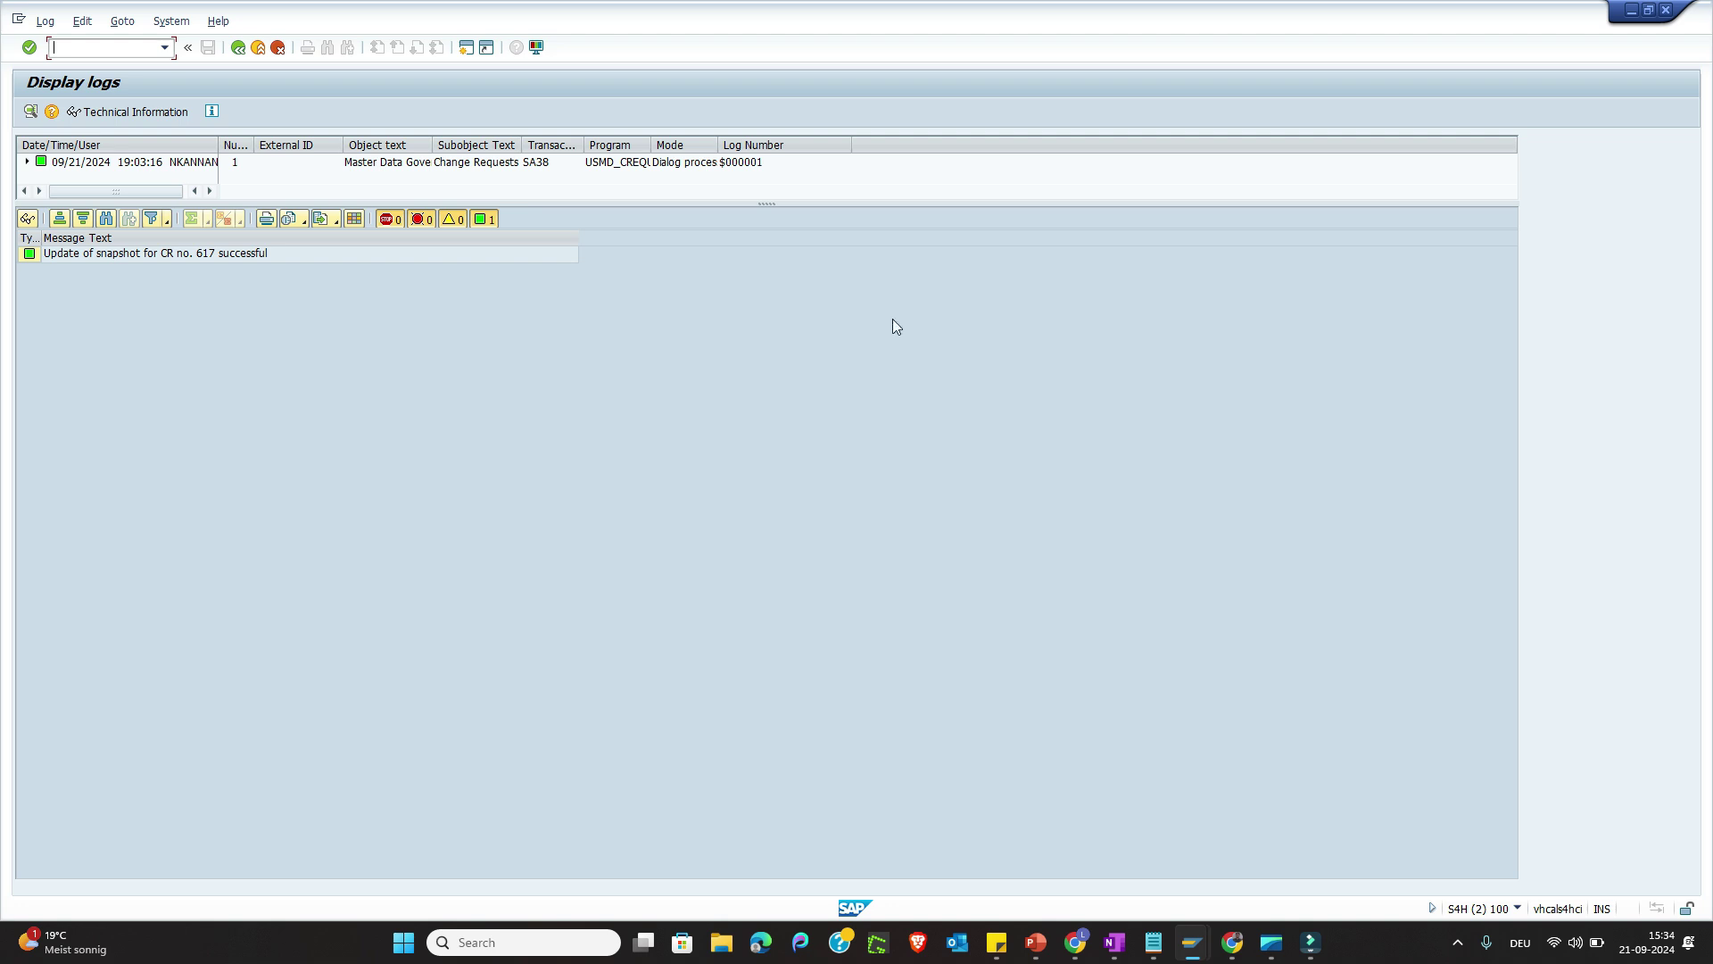
Step: Return to the MDG material search, rerun it for material 1035 and check the Plants list in its pending change request
left_click(1272, 943)
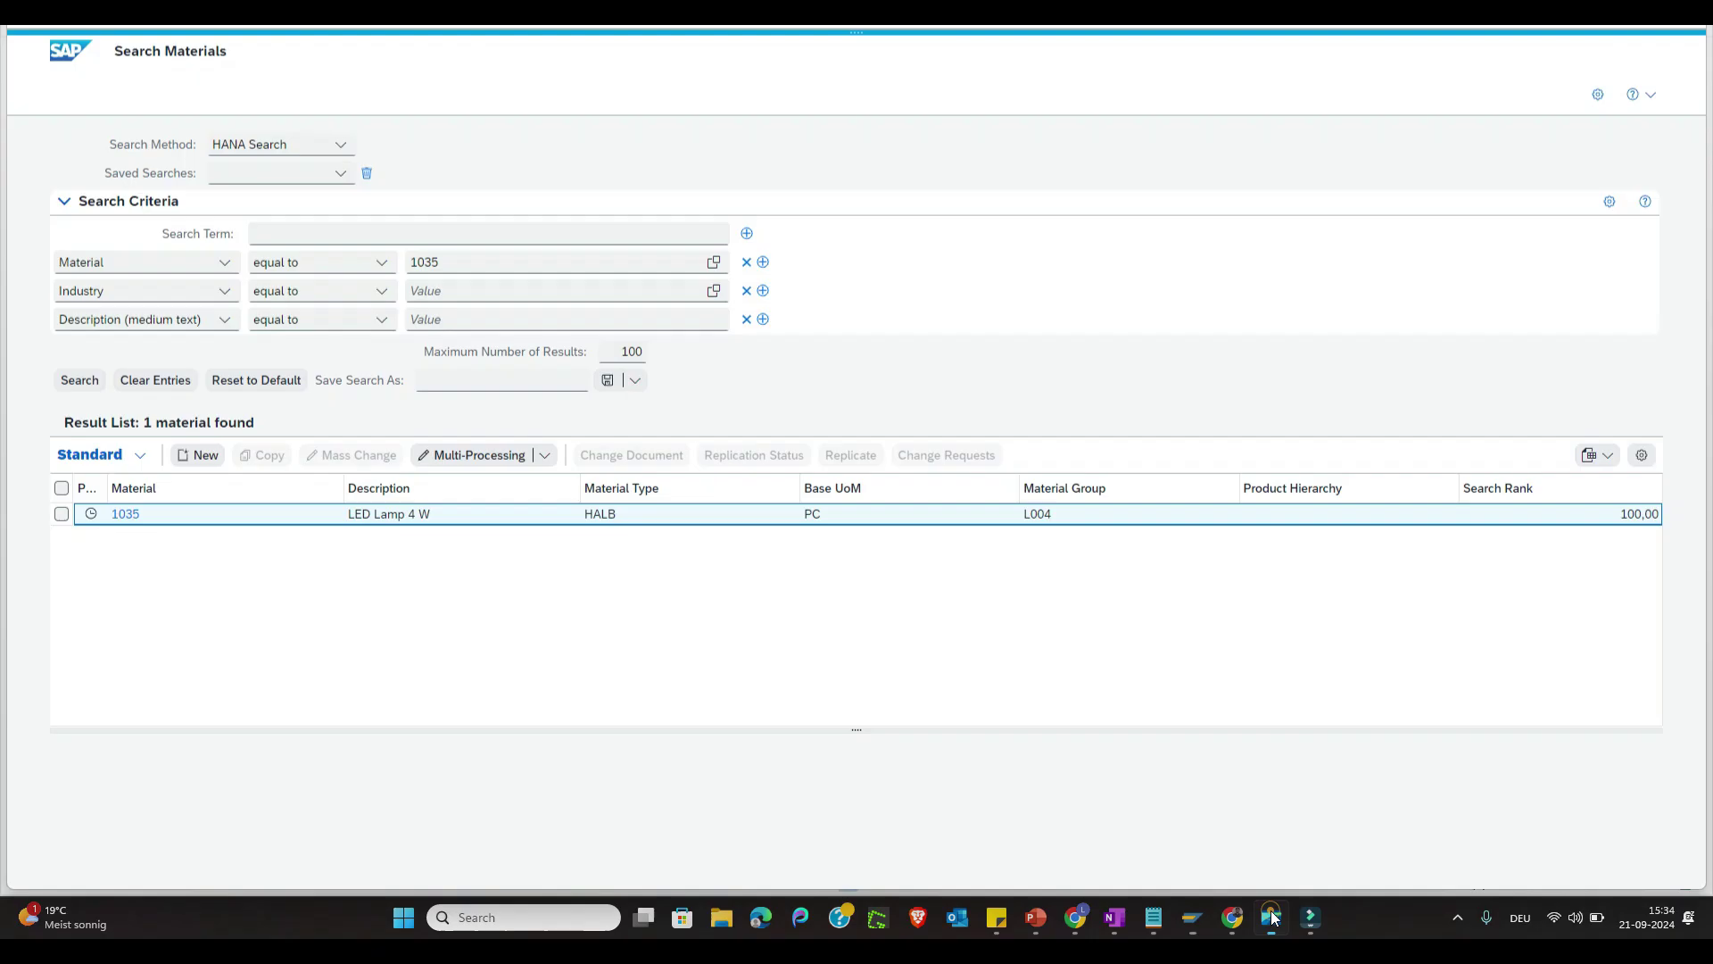
left_click(80, 379)
left_click(125, 513)
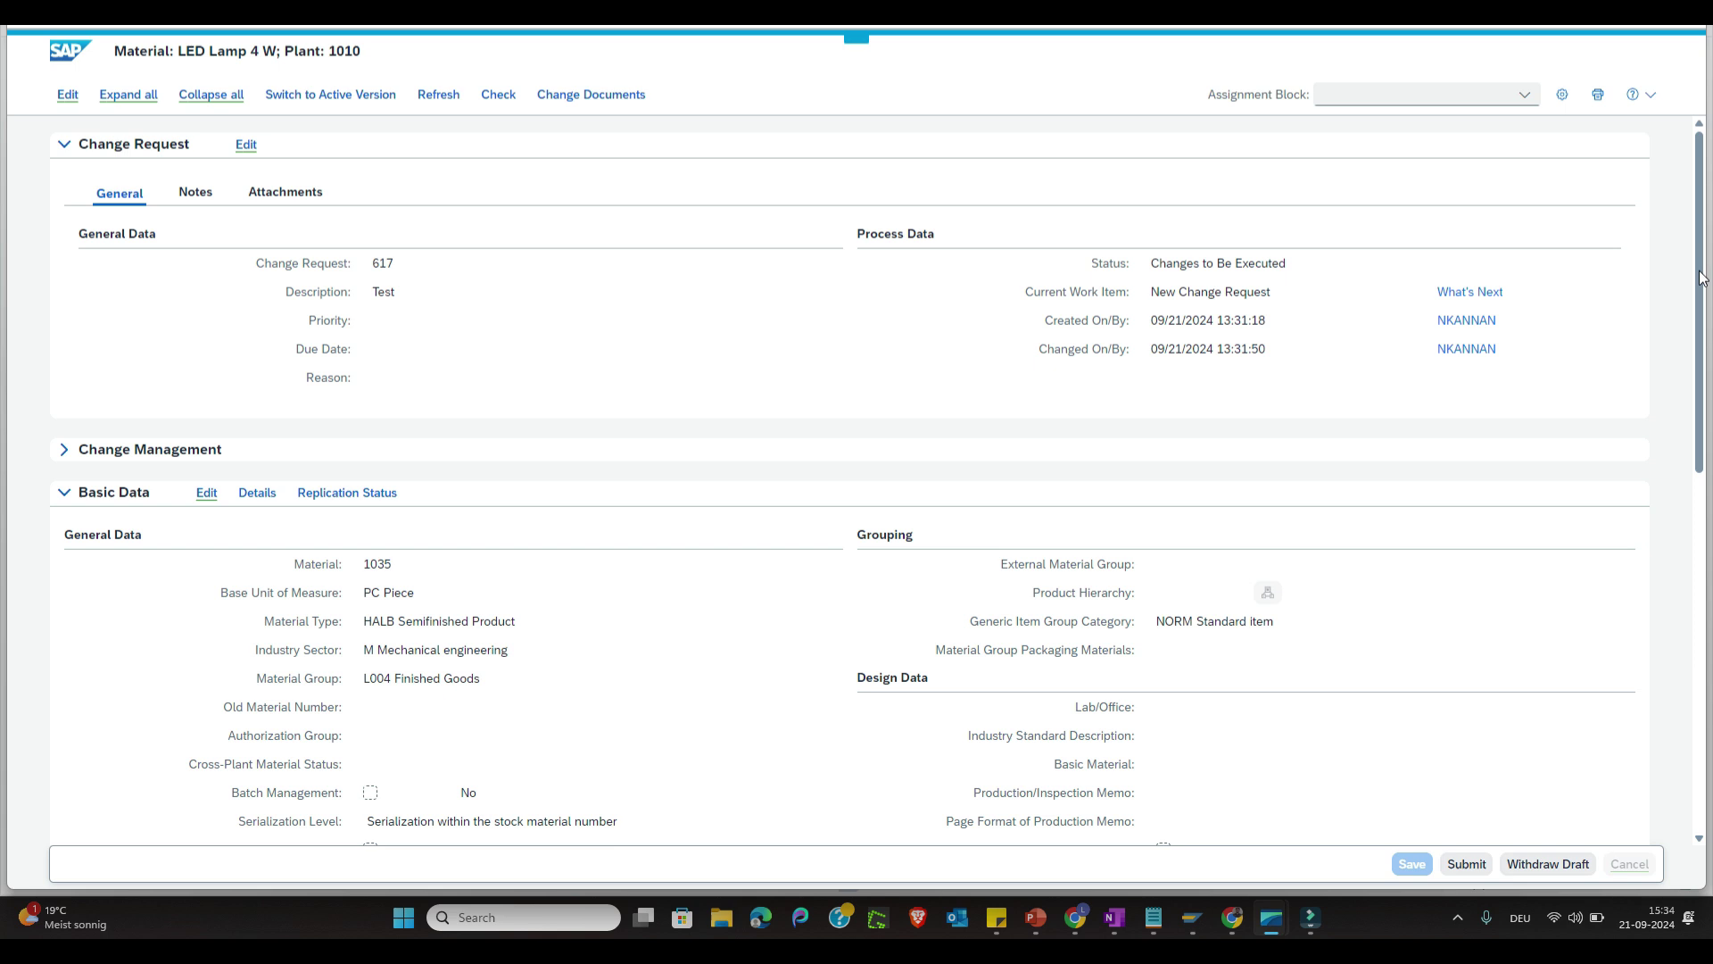
scroll(509, 685, "down", 10)
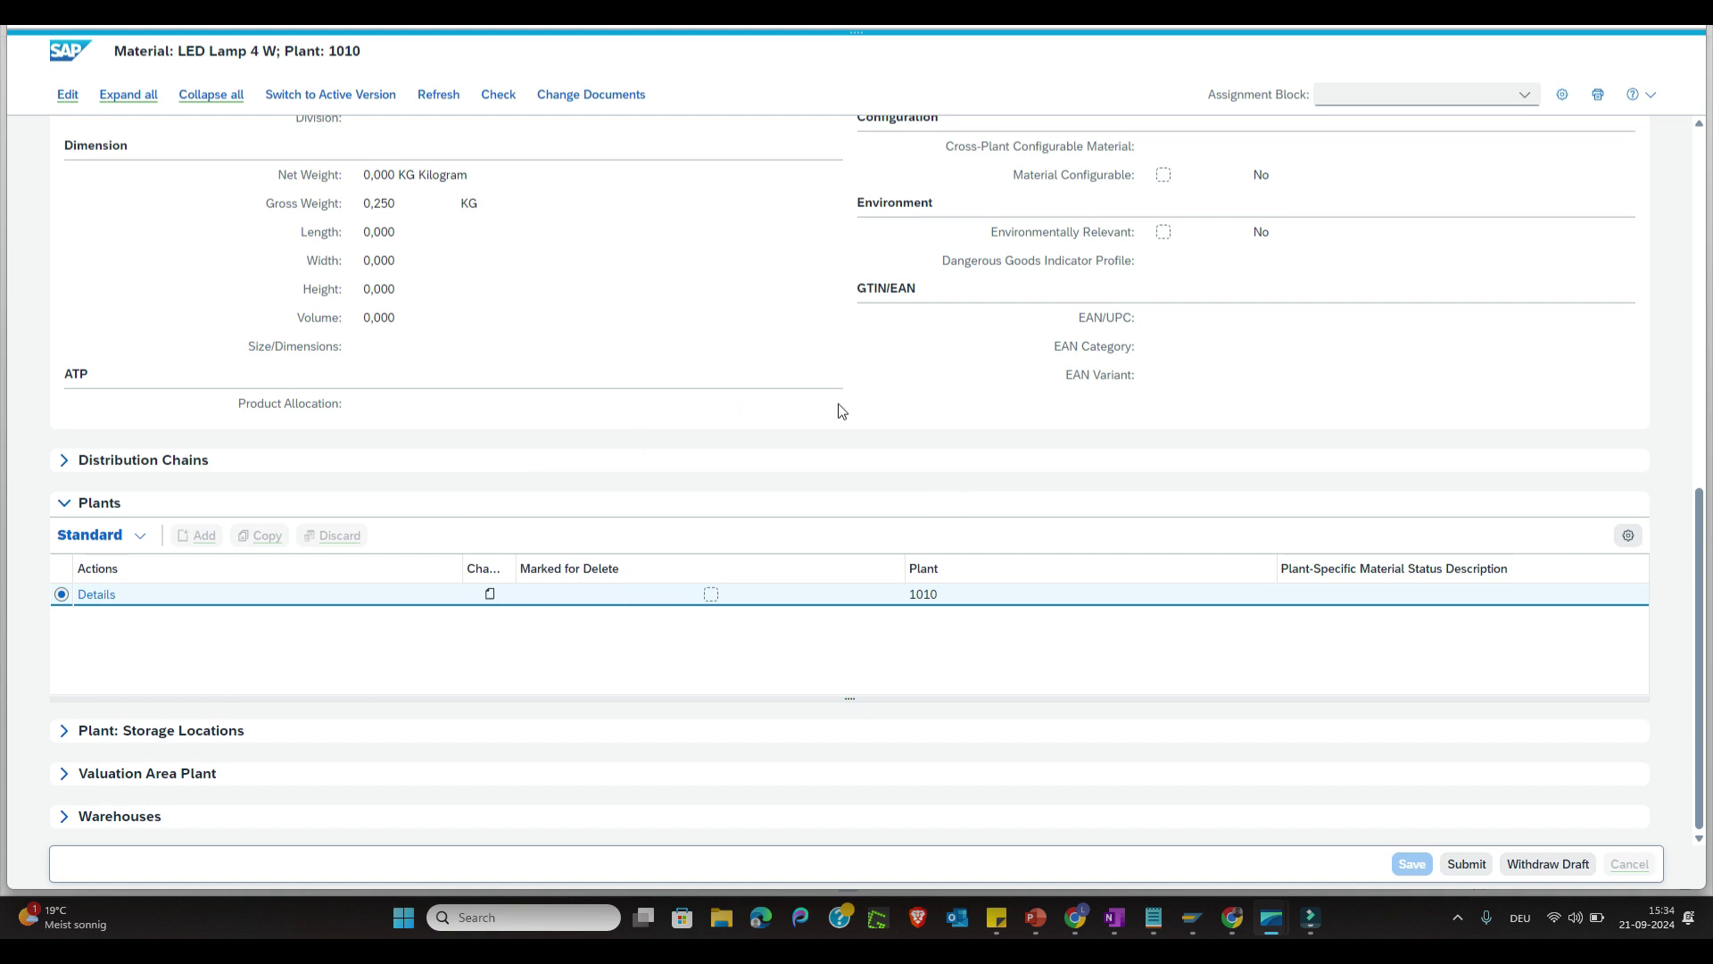
Step: Switch to OneNote's Material Archival page and write a numbered list with "CR update" as item 0 and "snap" as item 1
left_click(1154, 917)
left_click(1154, 918)
left_click(1117, 918)
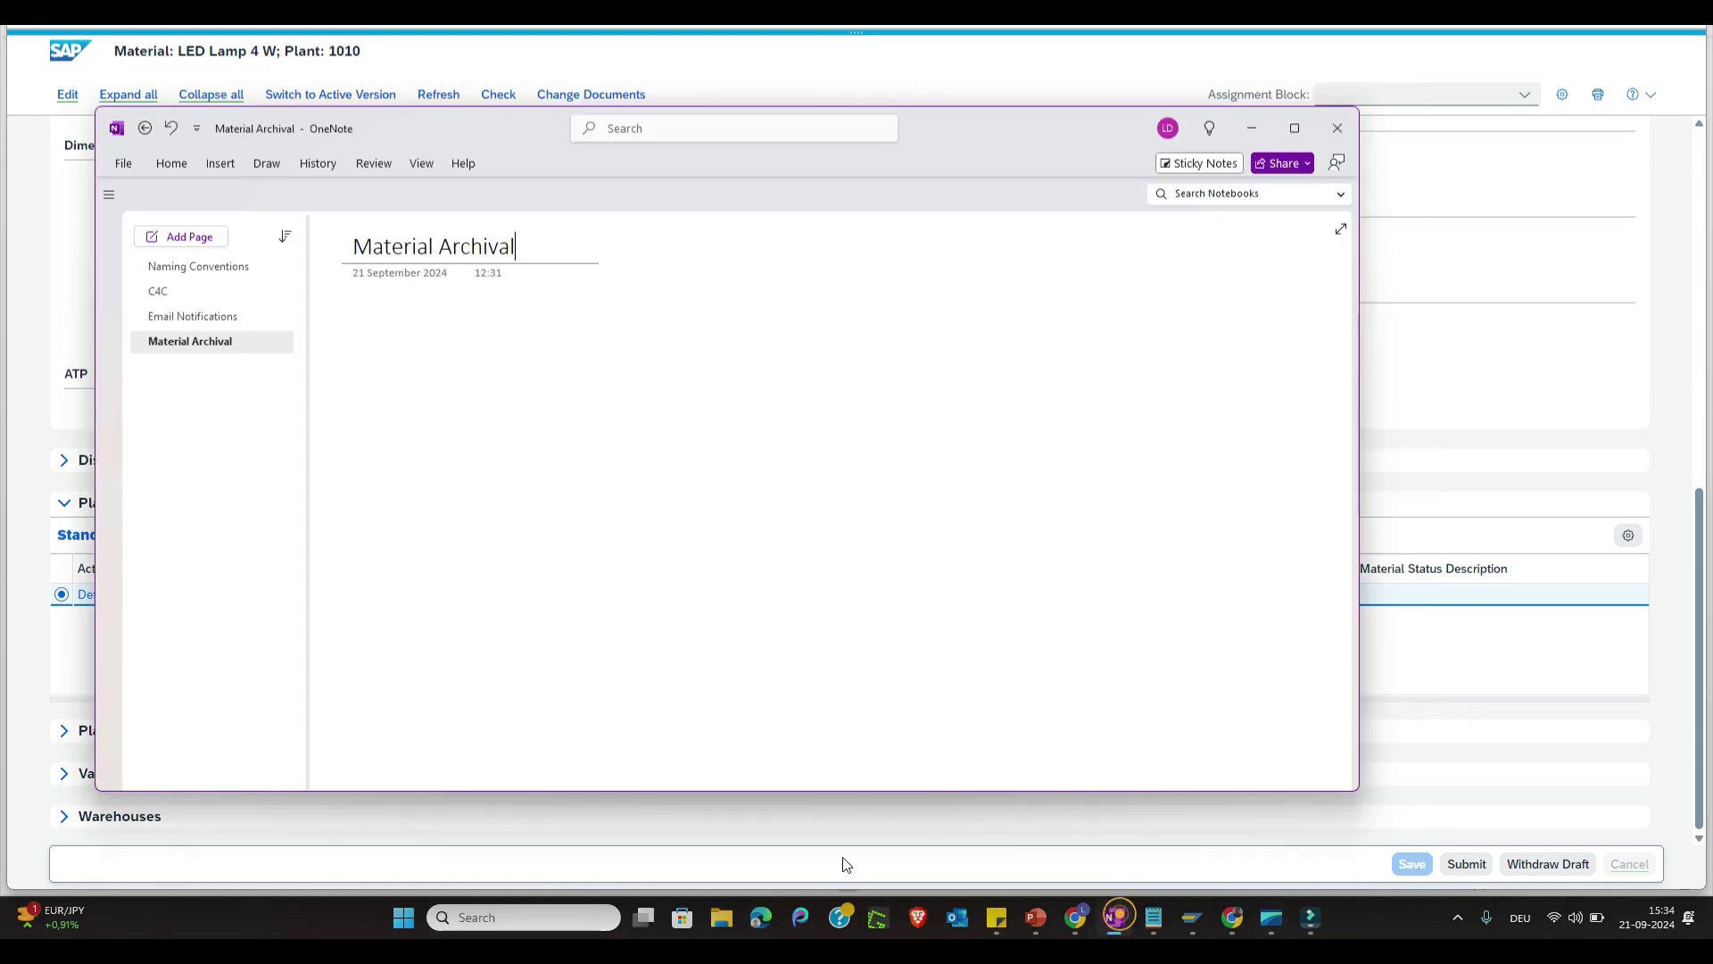
left_click(411, 292)
type("0")
key("Return")
type("1")
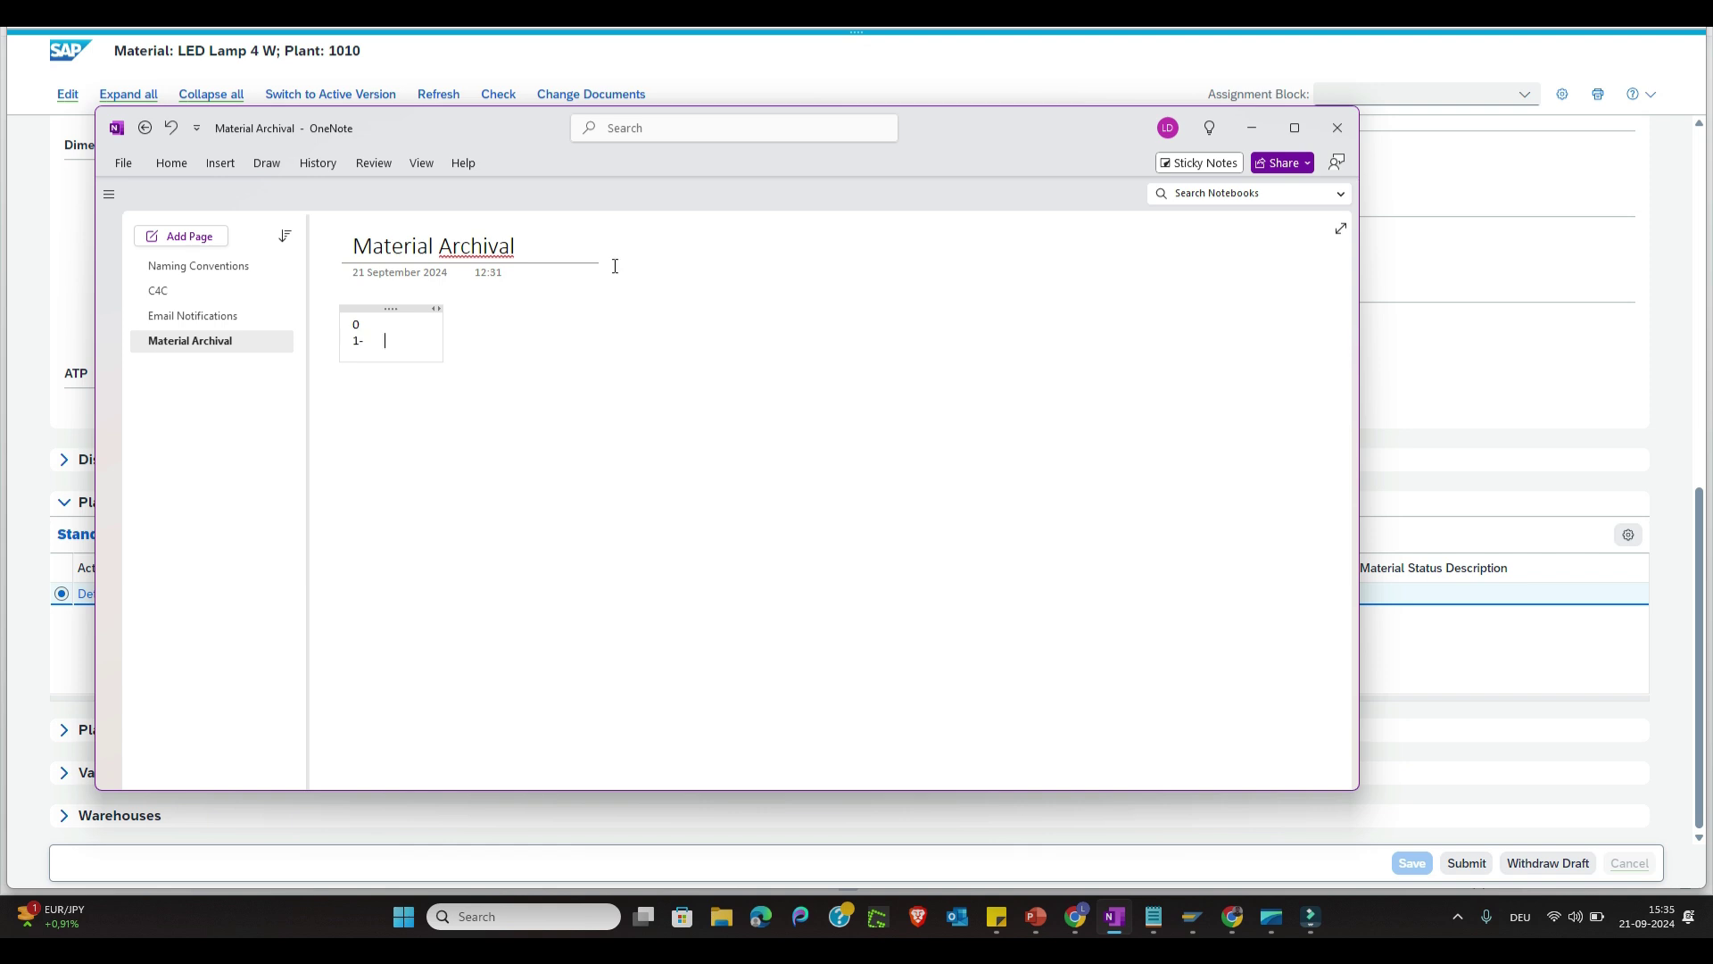
type("- snap")
left_click(368, 322)
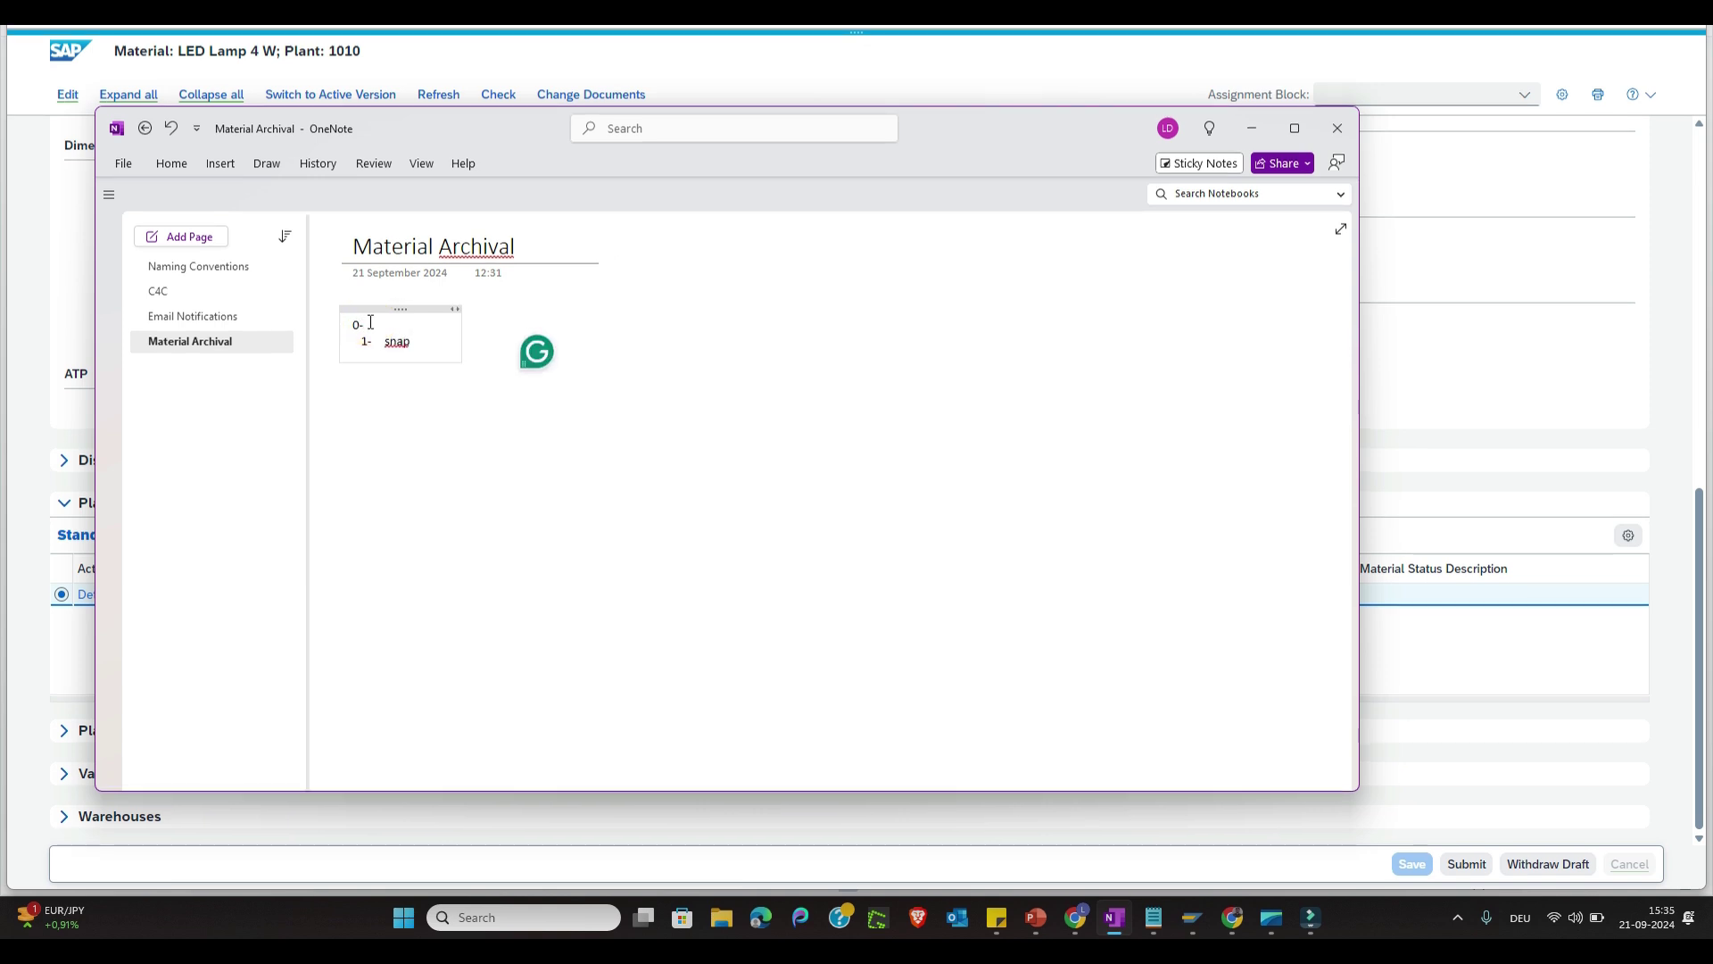
type("- CR update")
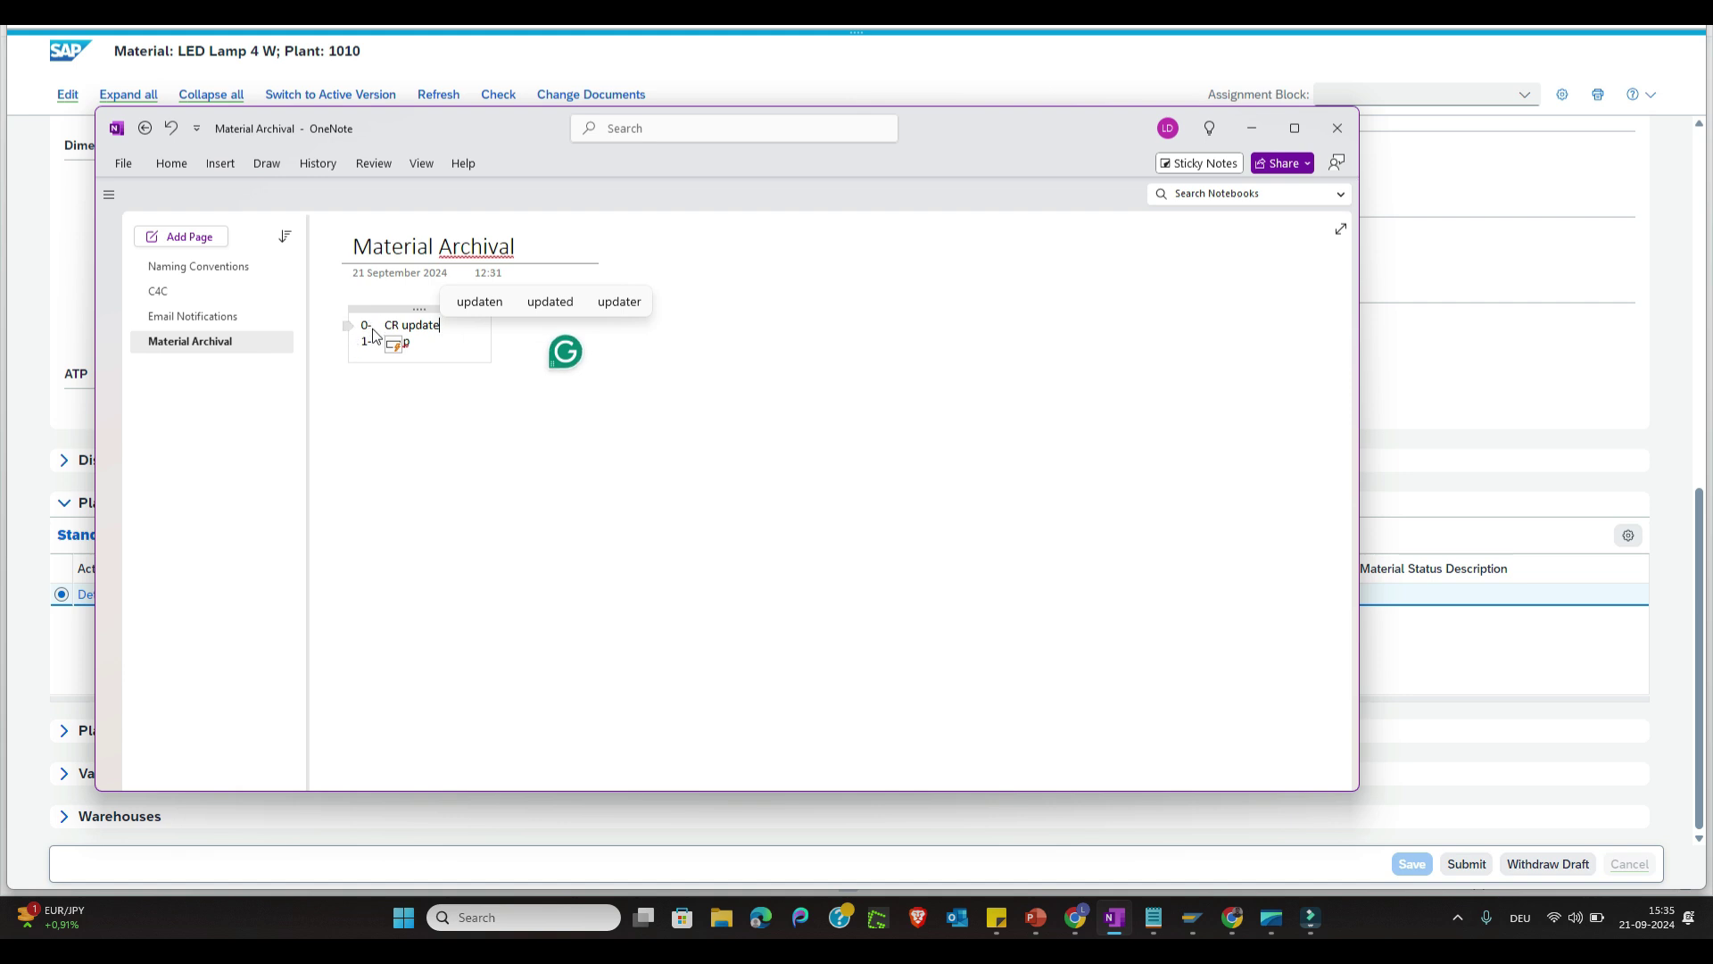
Step: Remove the "snap" line, extend item 0 to "CR update- New" and start an empty item 1 below it
left_click_drag(426, 338, 359, 342)
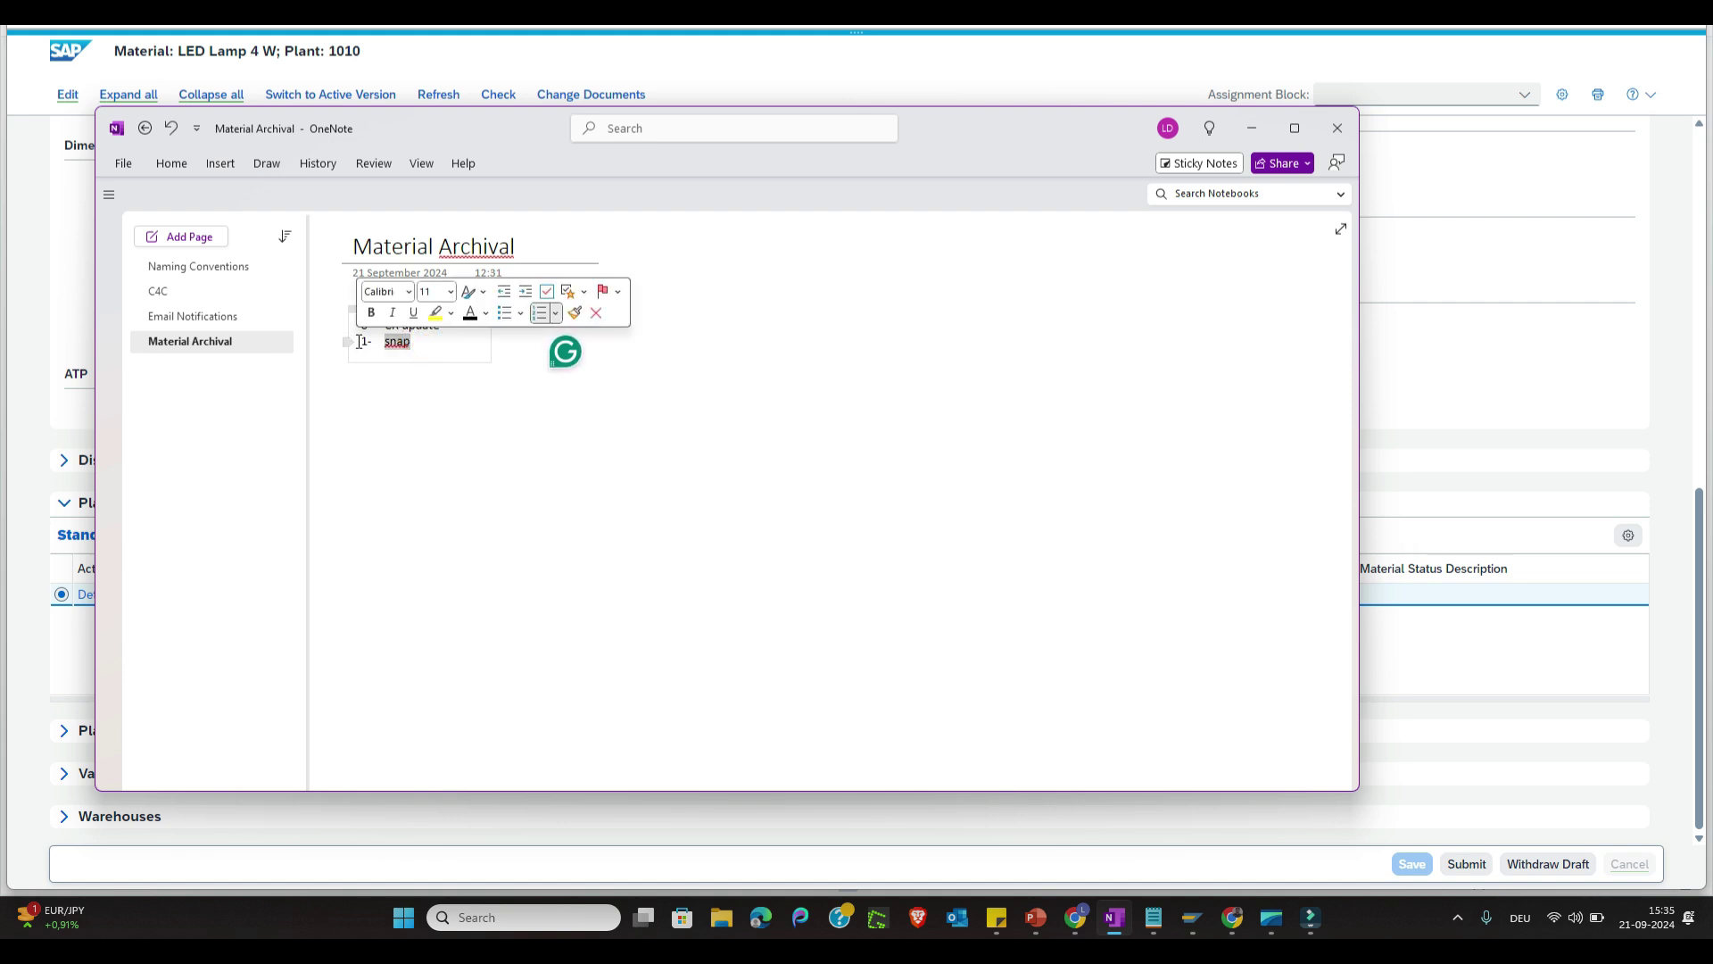
key("BackSpace")
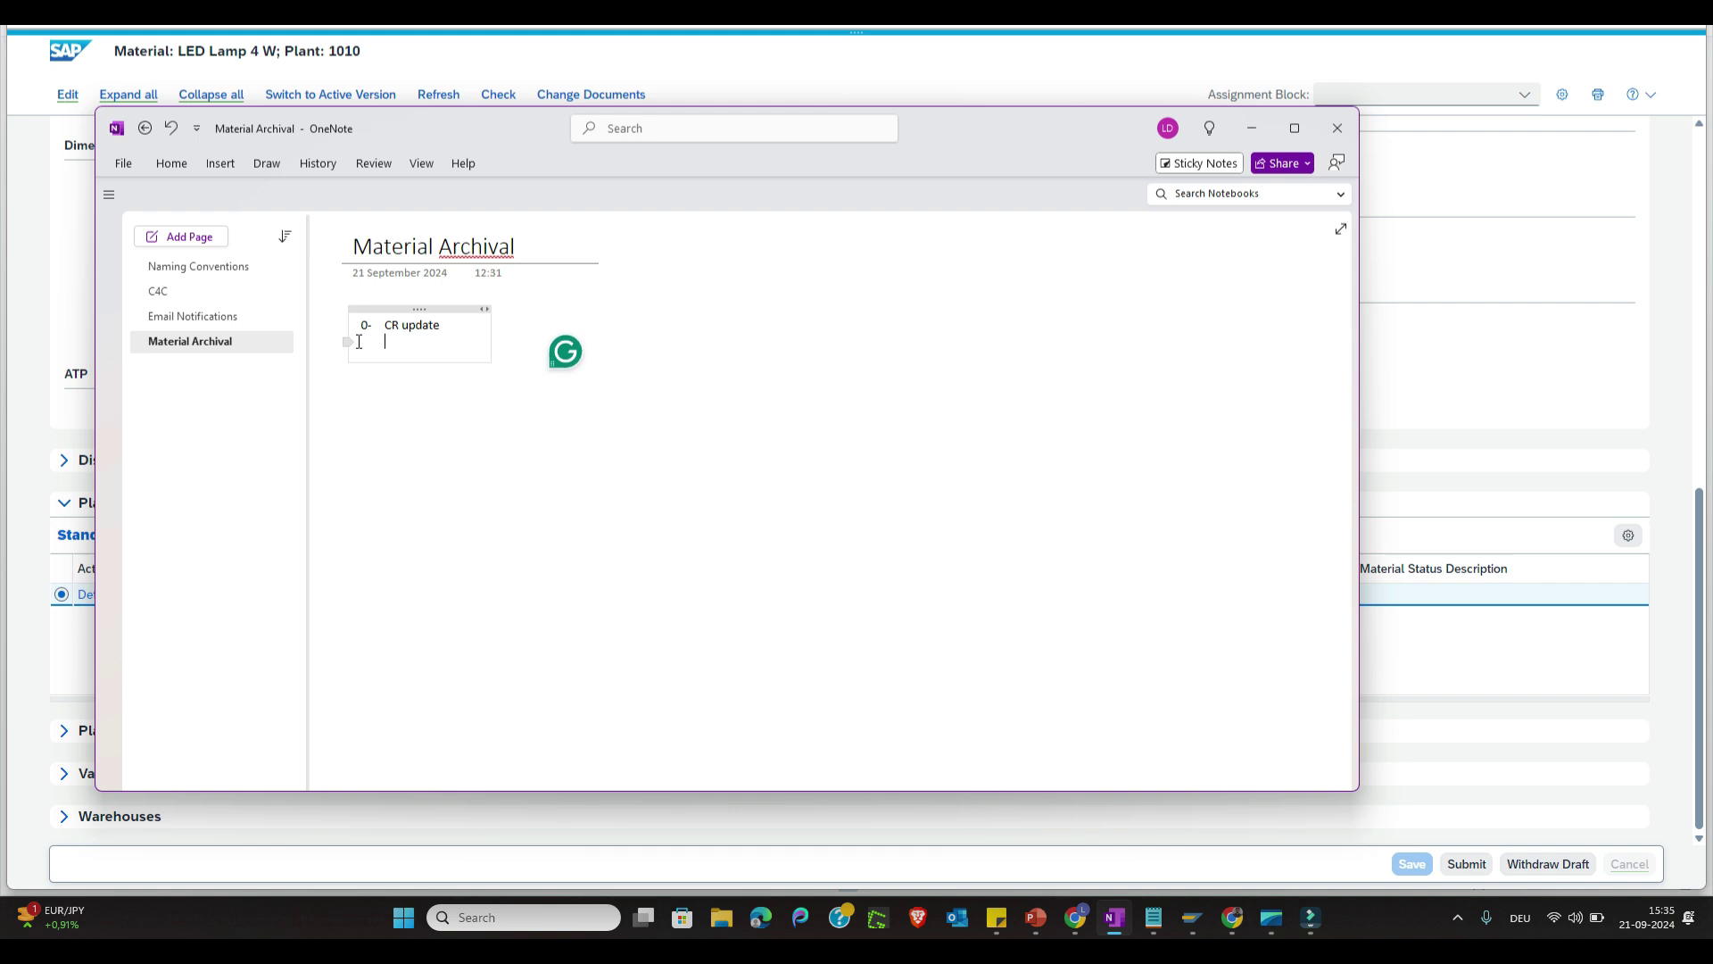
key("BackSpace")
left_click_drag(464, 326, 379, 330)
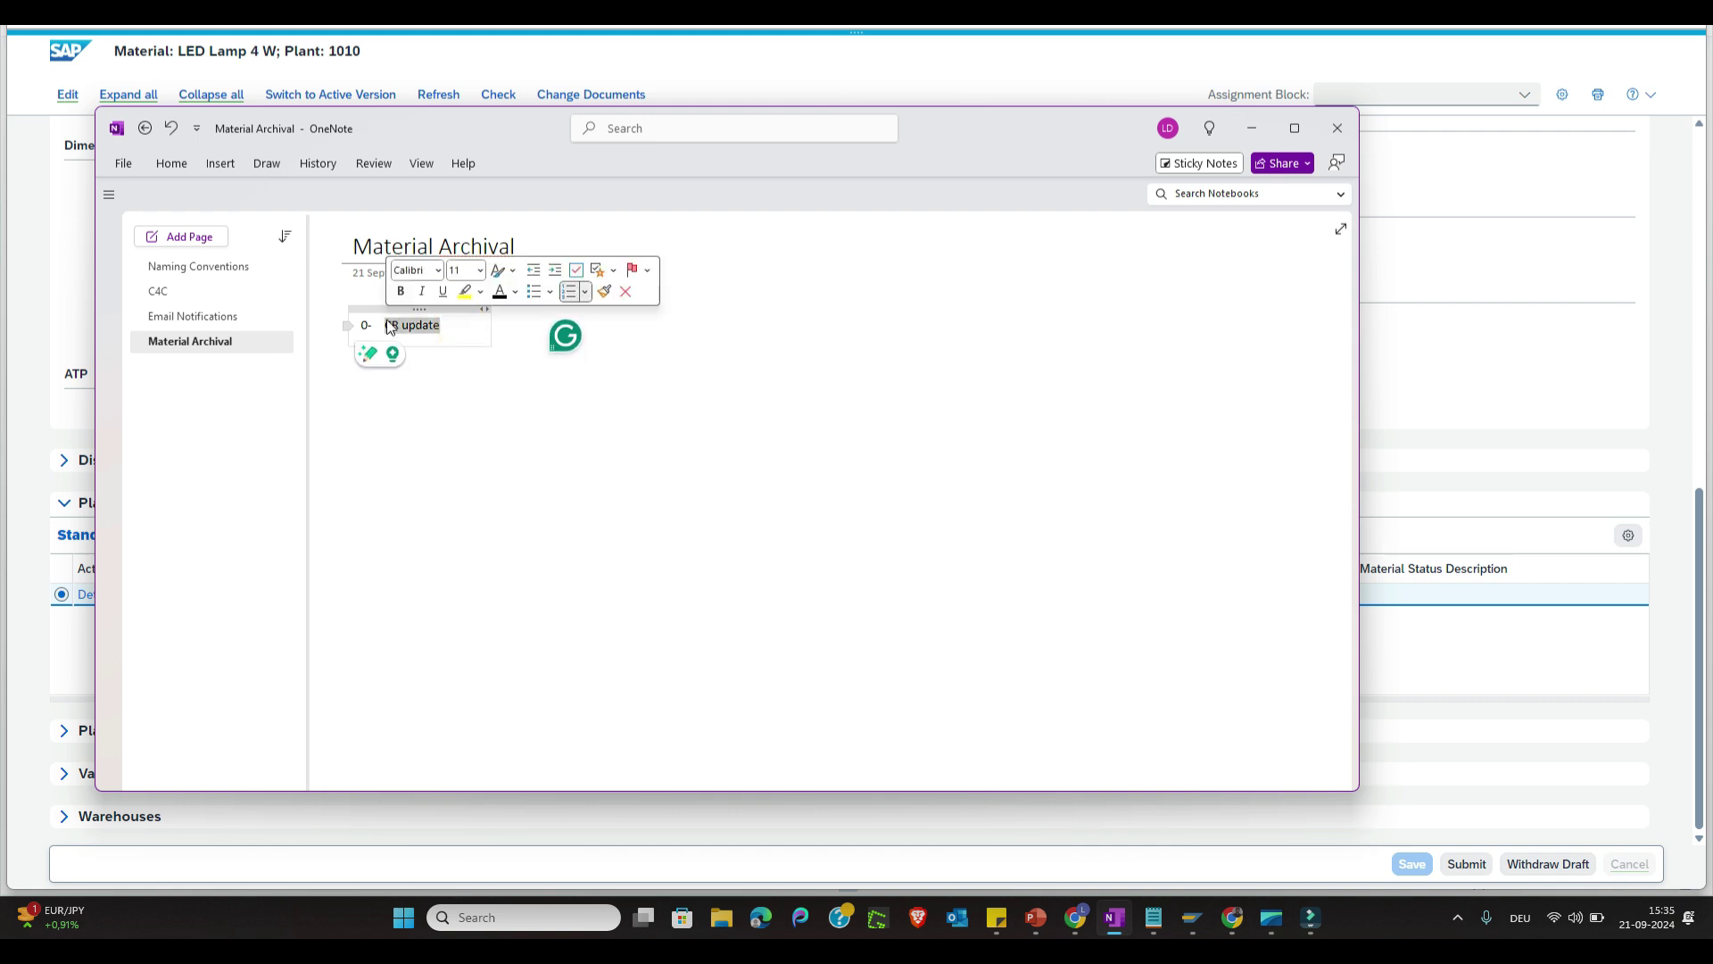
left_click(445, 329)
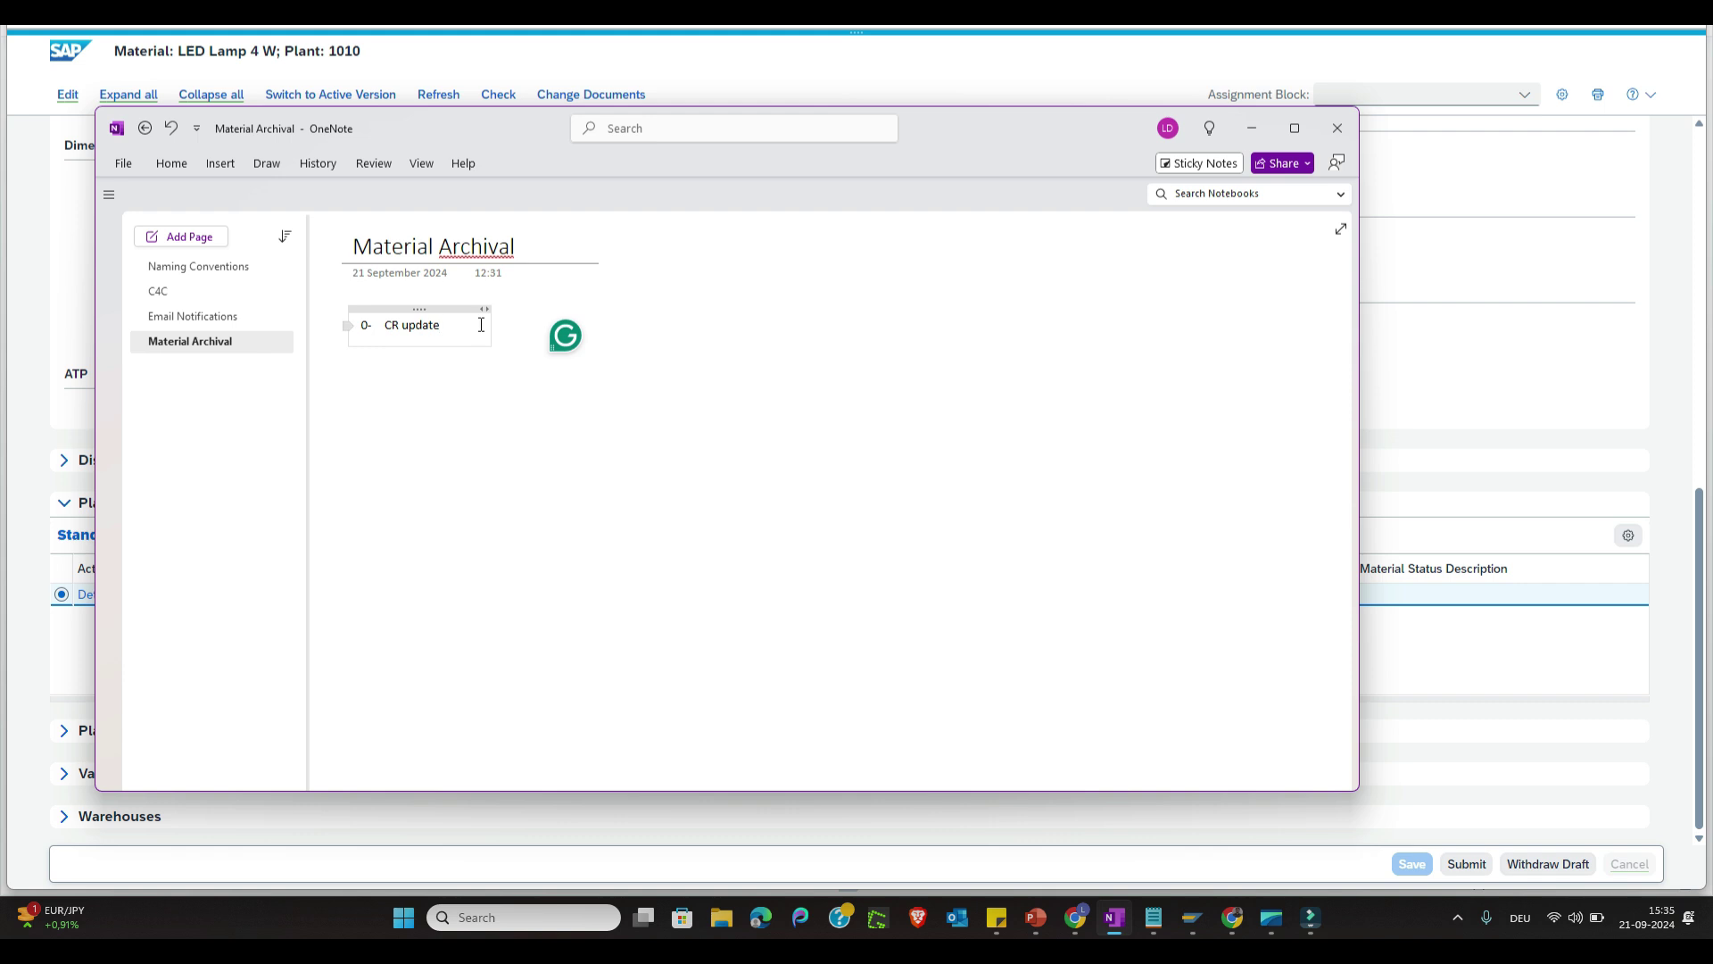
type("- New")
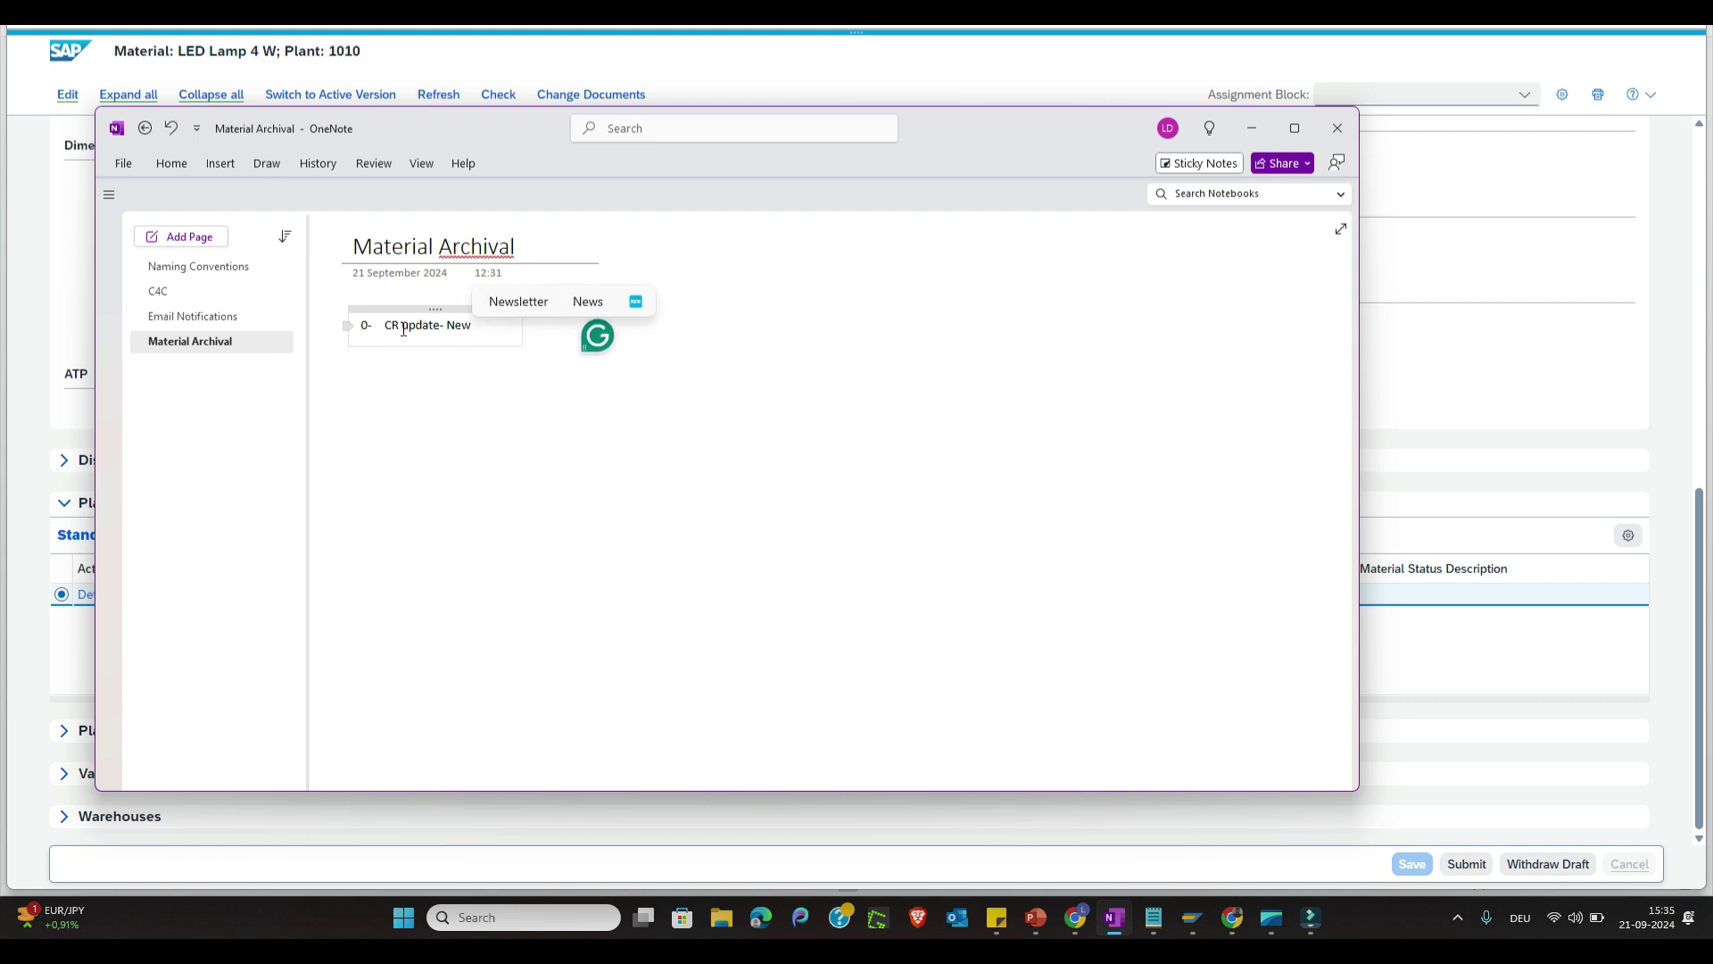
triple_click(403, 331)
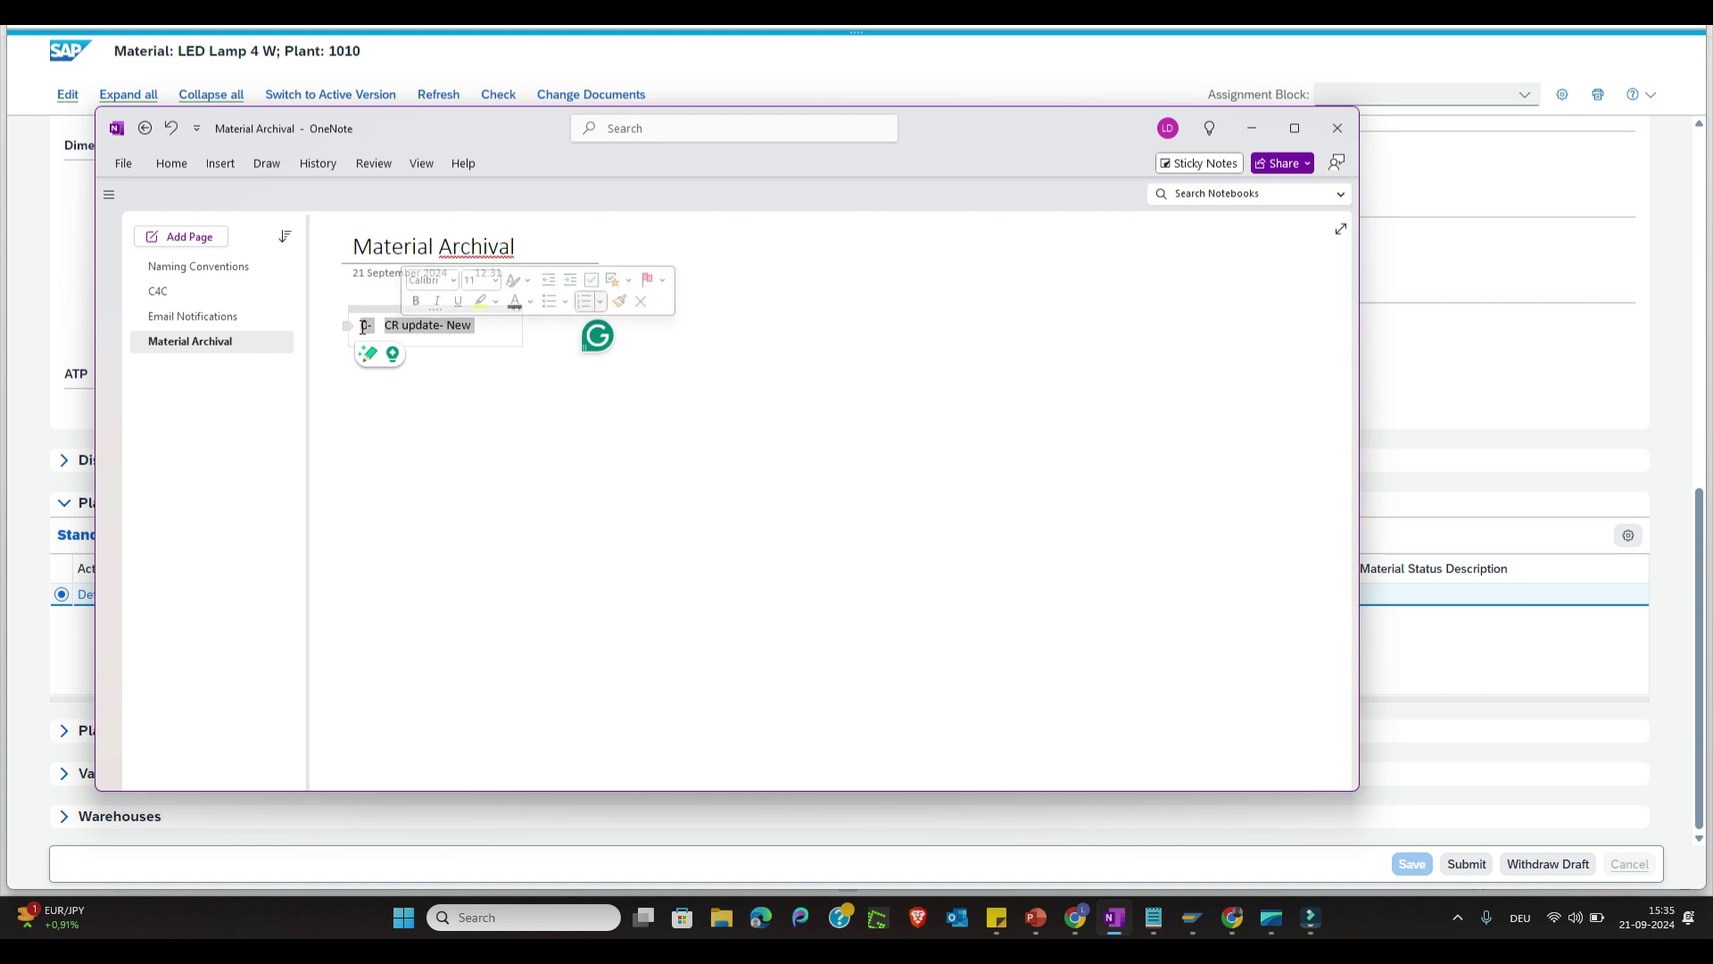
left_click(360, 324)
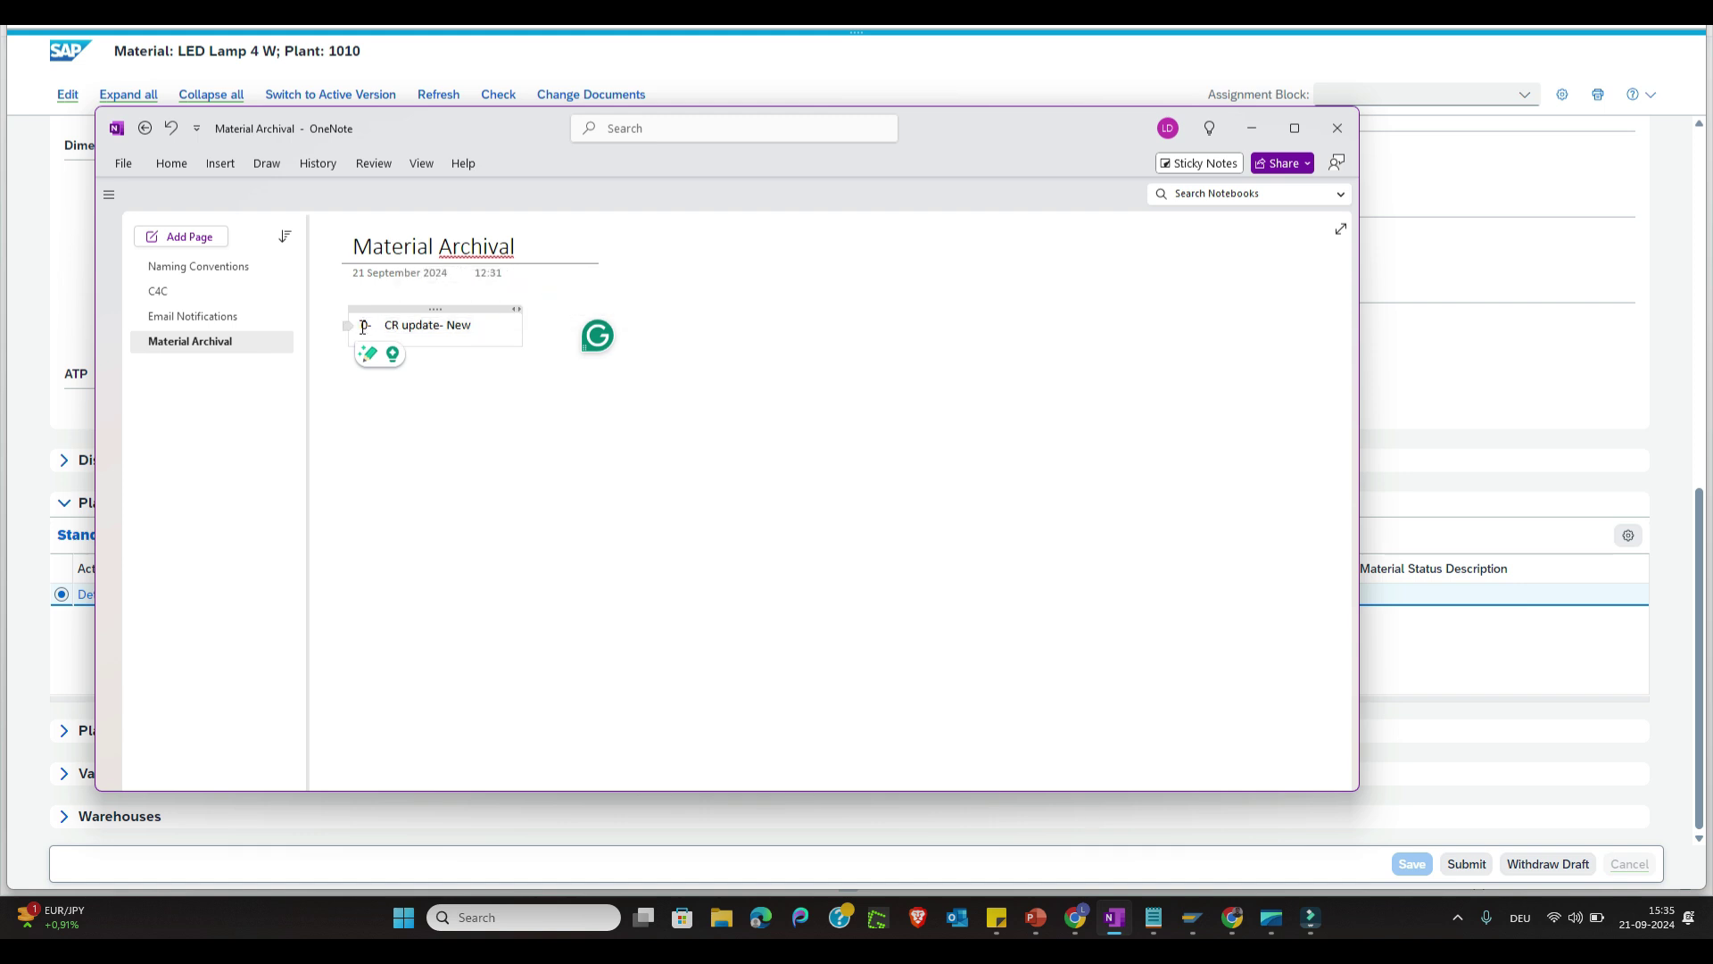
left_click(475, 326)
key("Return")
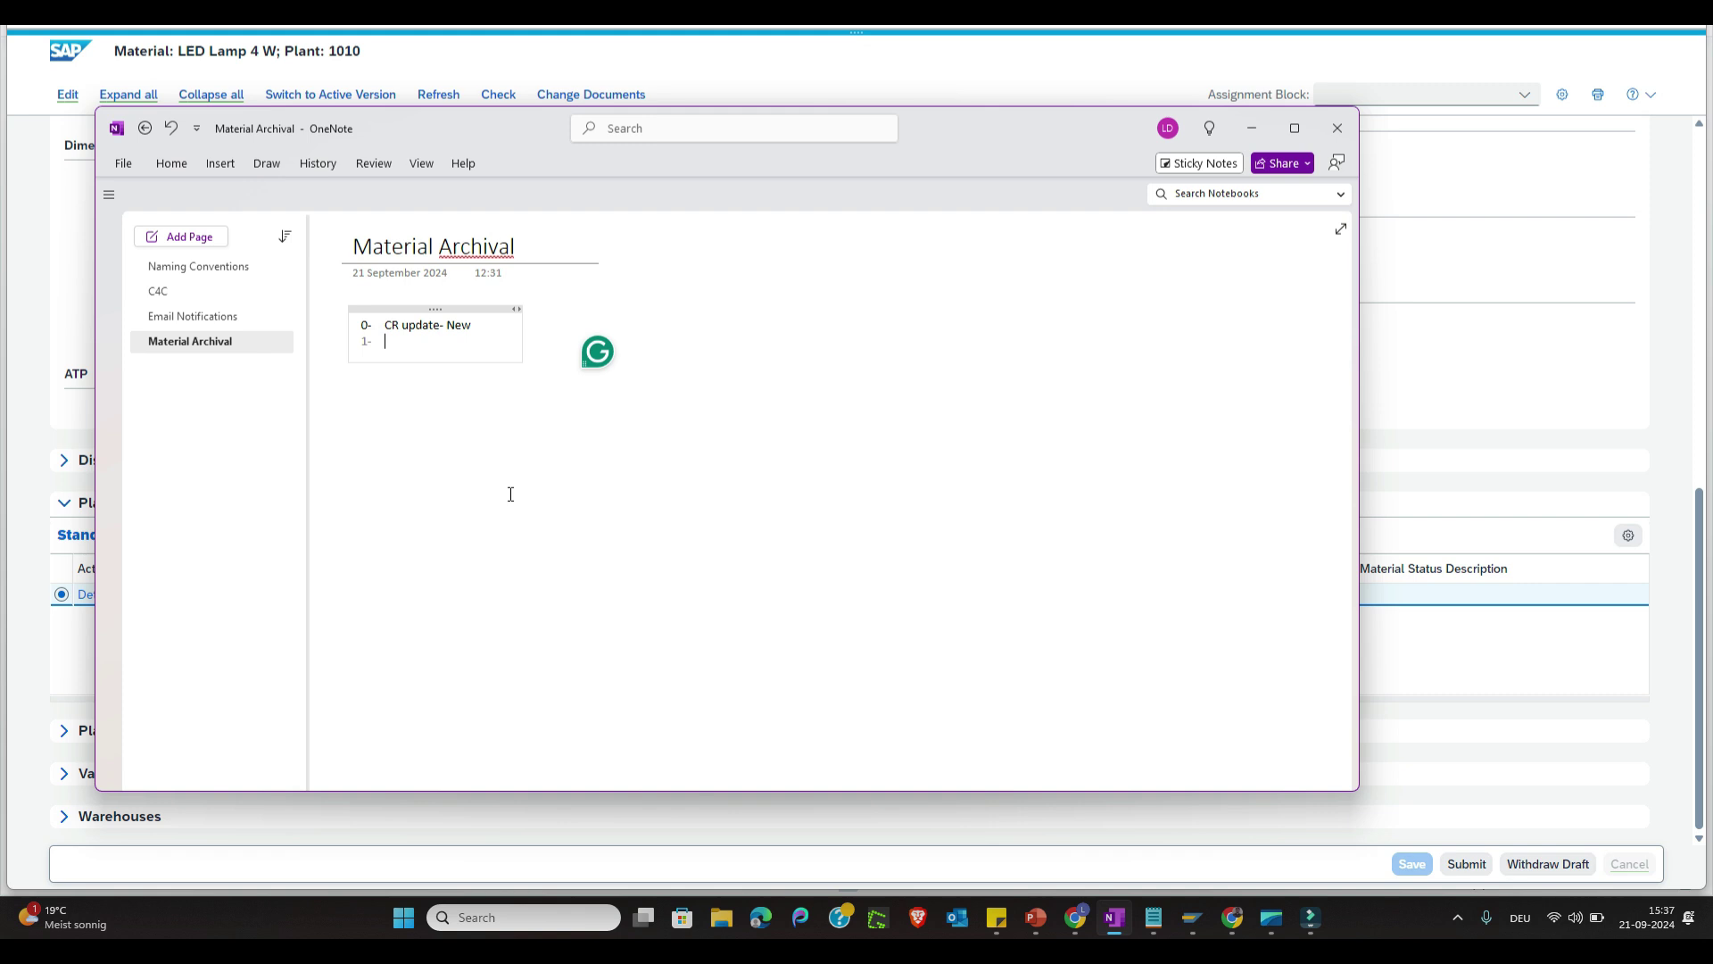
Step: Return to material 1035's pending change request in MDG and select its change request number
left_click(1479, 229)
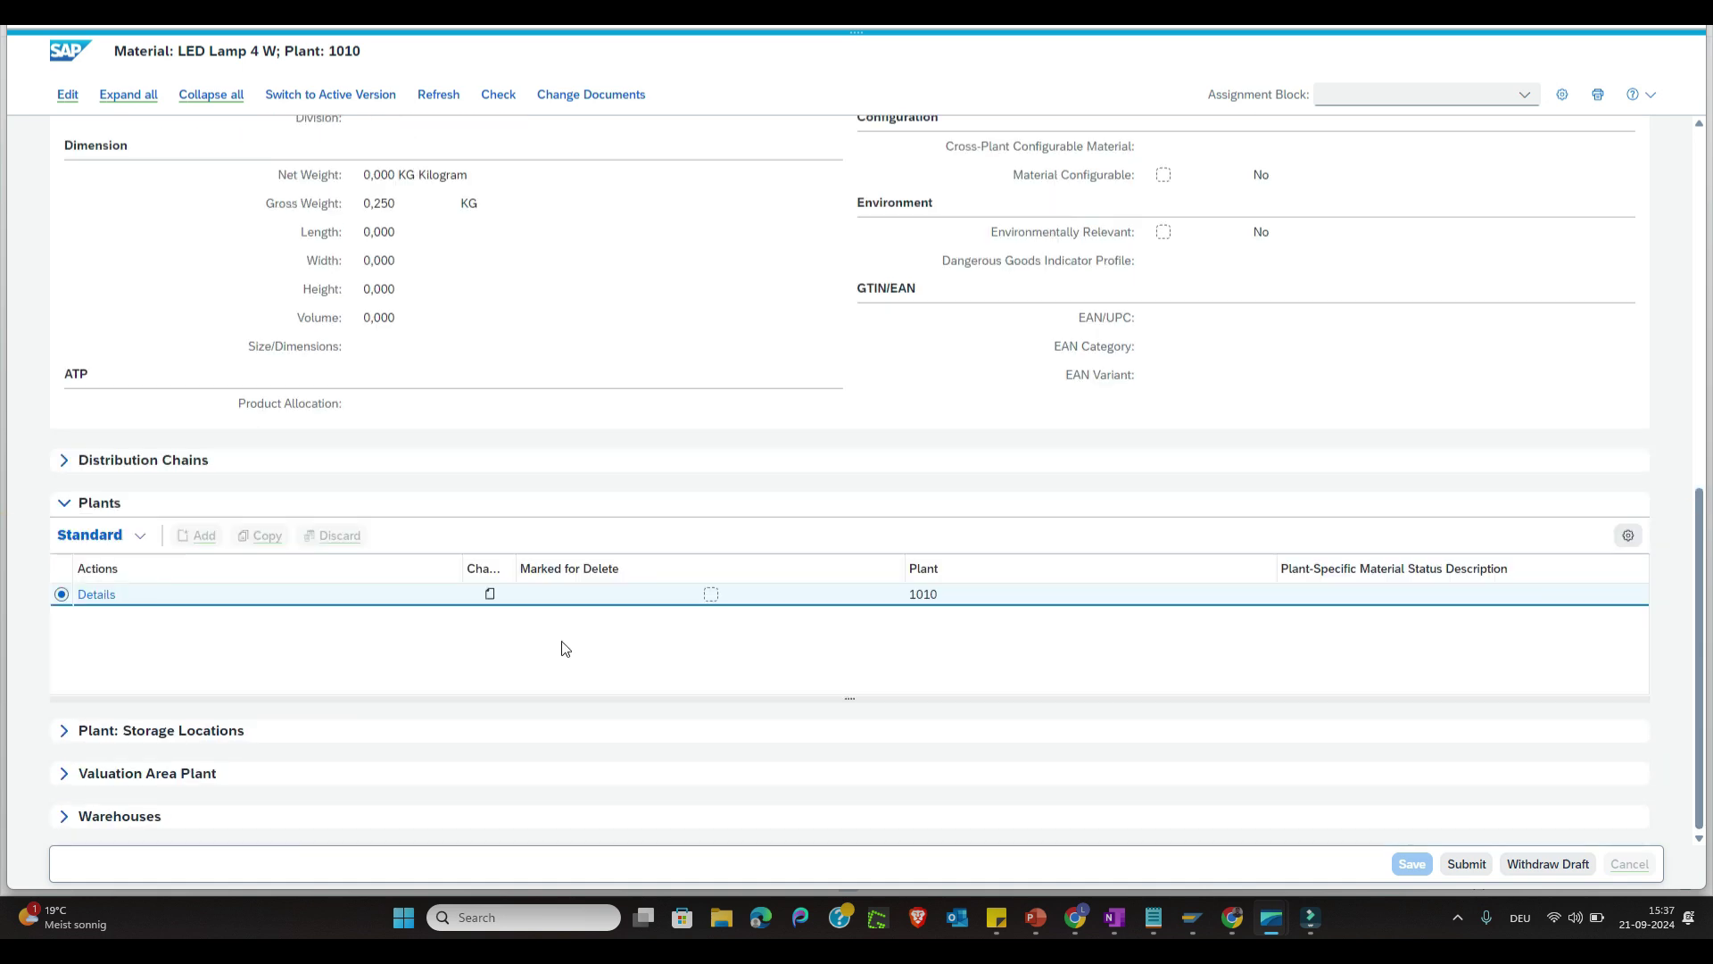
left_click_drag(1695, 513, 1622, 73)
double_click(380, 265)
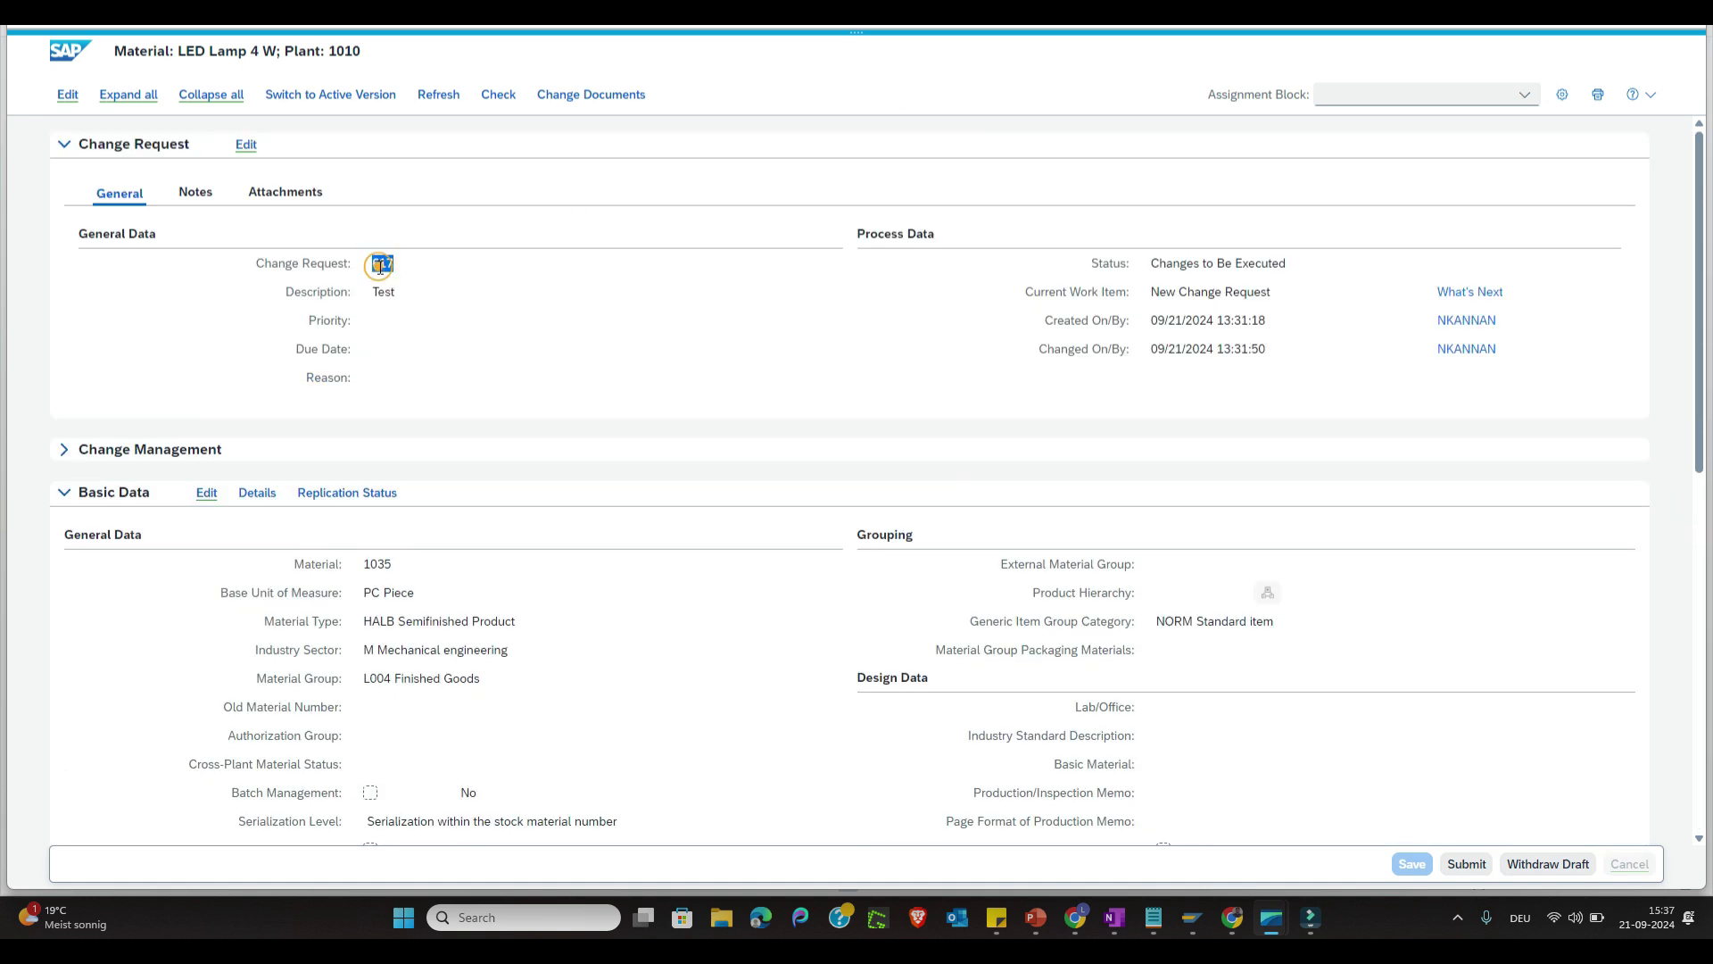
Step: Switch to the SAP GUI deletion-flag session, open transaction SA38 and start the MDG Staging Data Cleanup Tool
left_click(1198, 918)
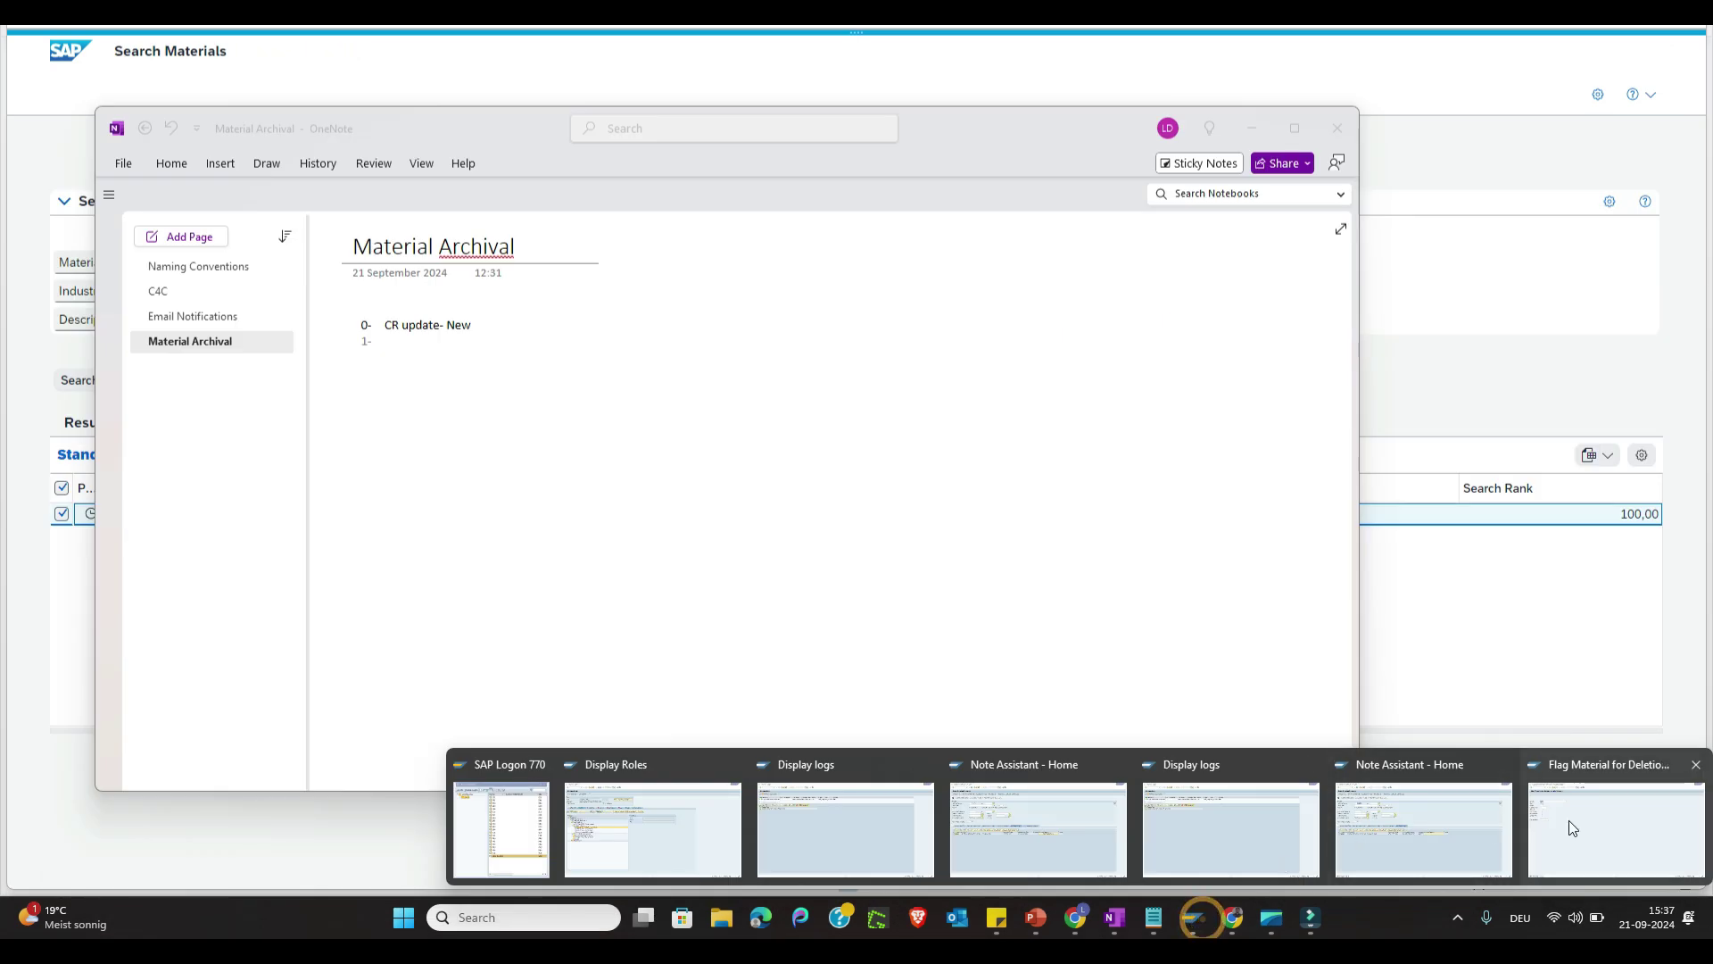
left_click(1572, 846)
left_click(80, 47)
type("/nsa3")
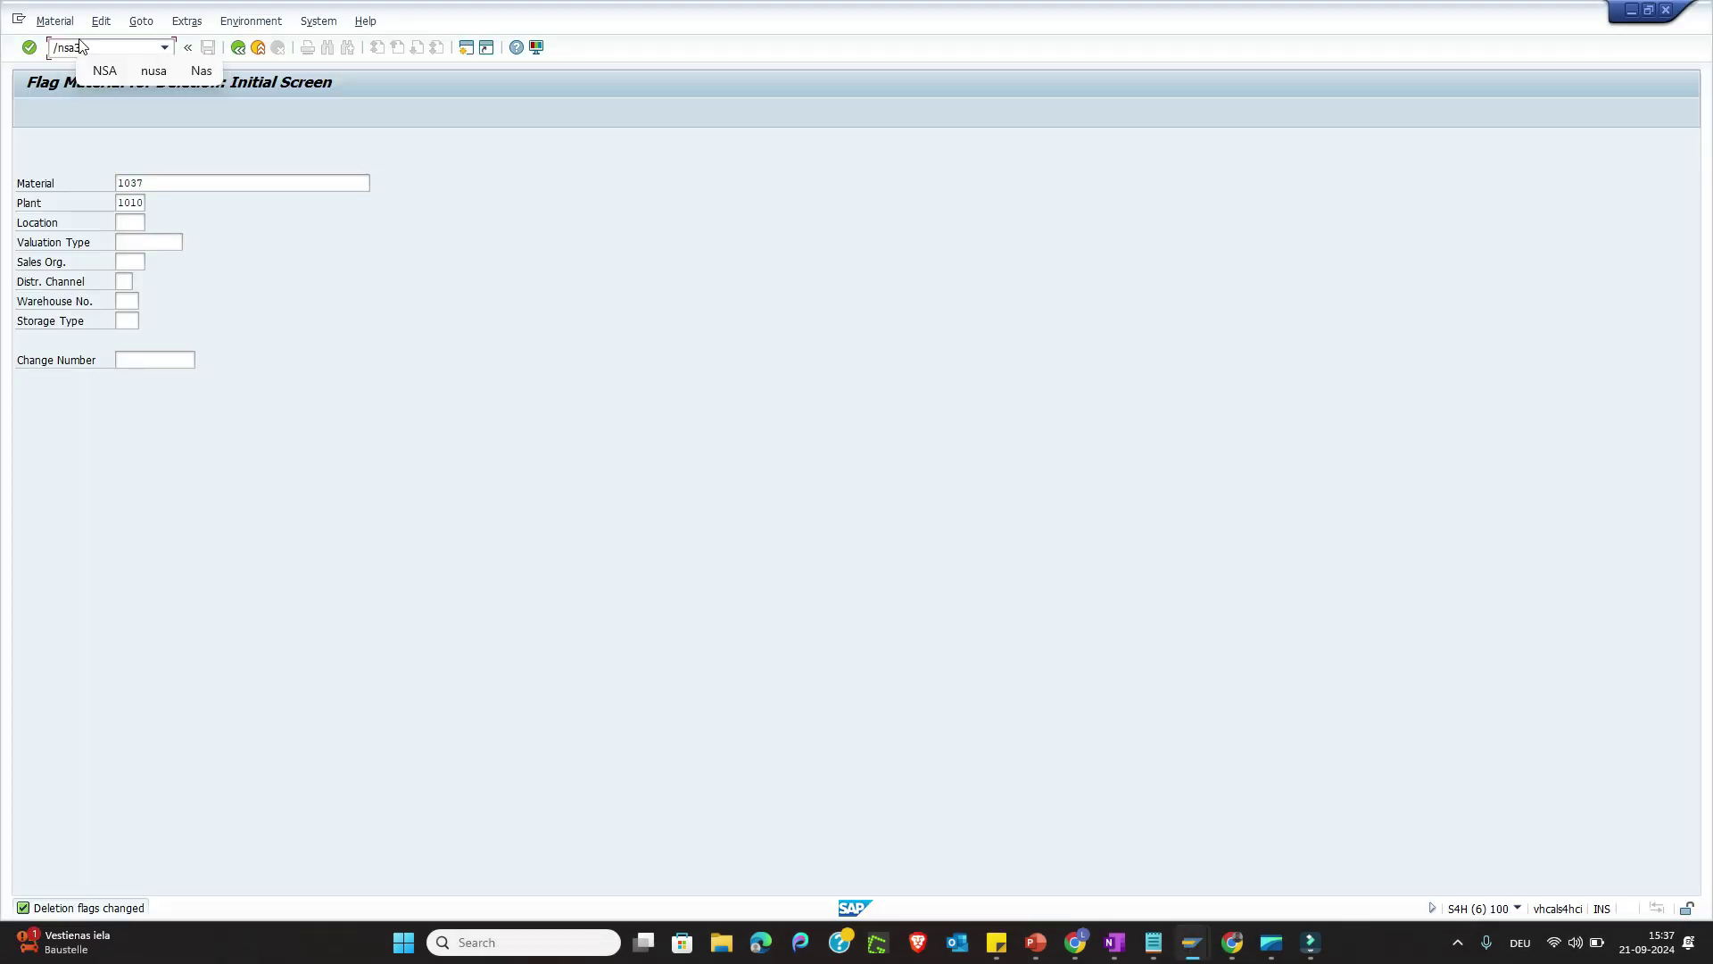
type("8")
key("Return")
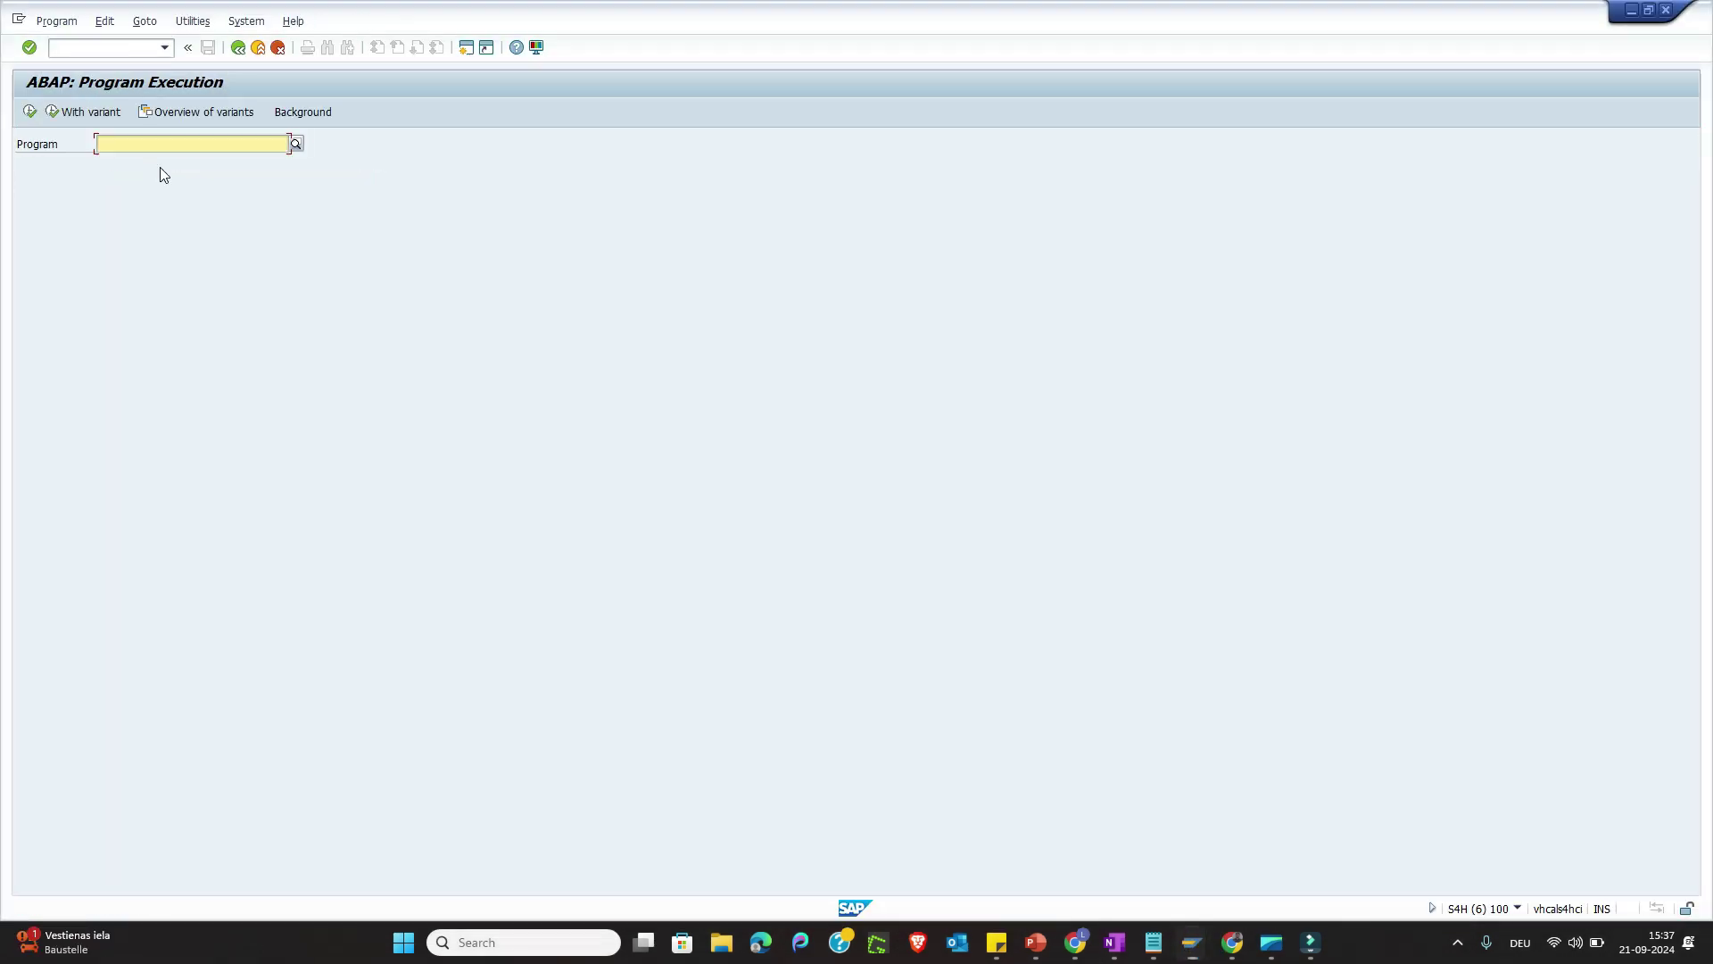
left_click(158, 145)
left_click(157, 187)
left_click(29, 112)
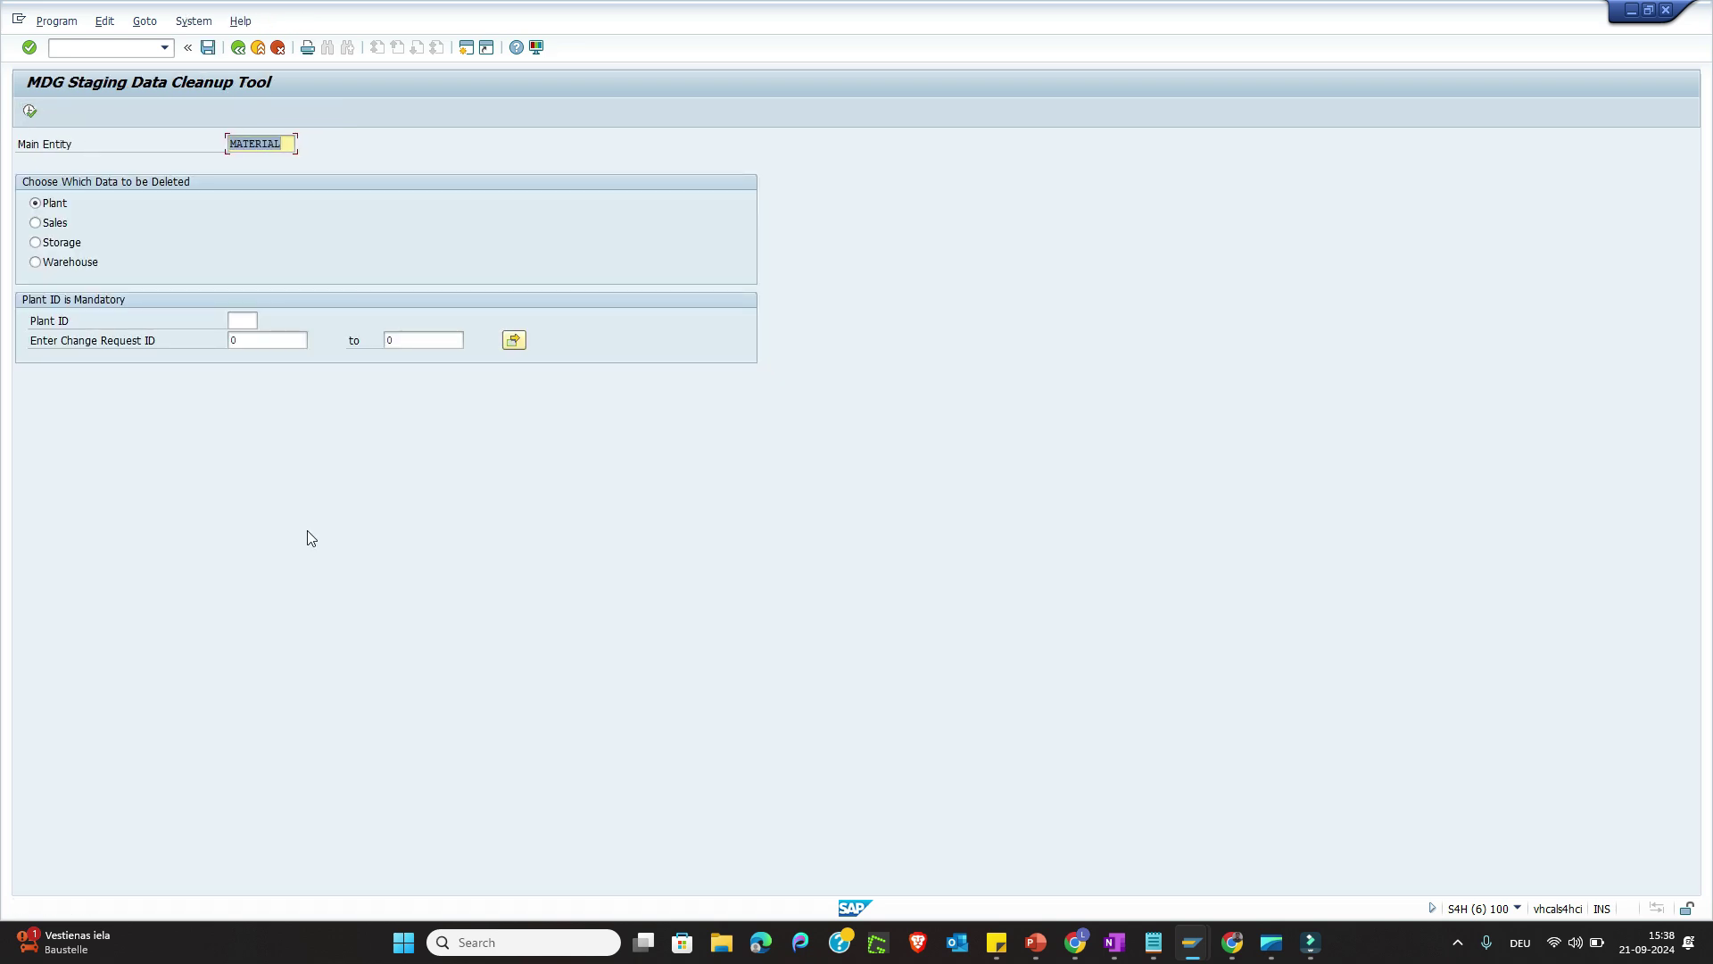
Step: Run the staging cleanup of plant data for change request 617 and plant 1010
left_click(264, 340)
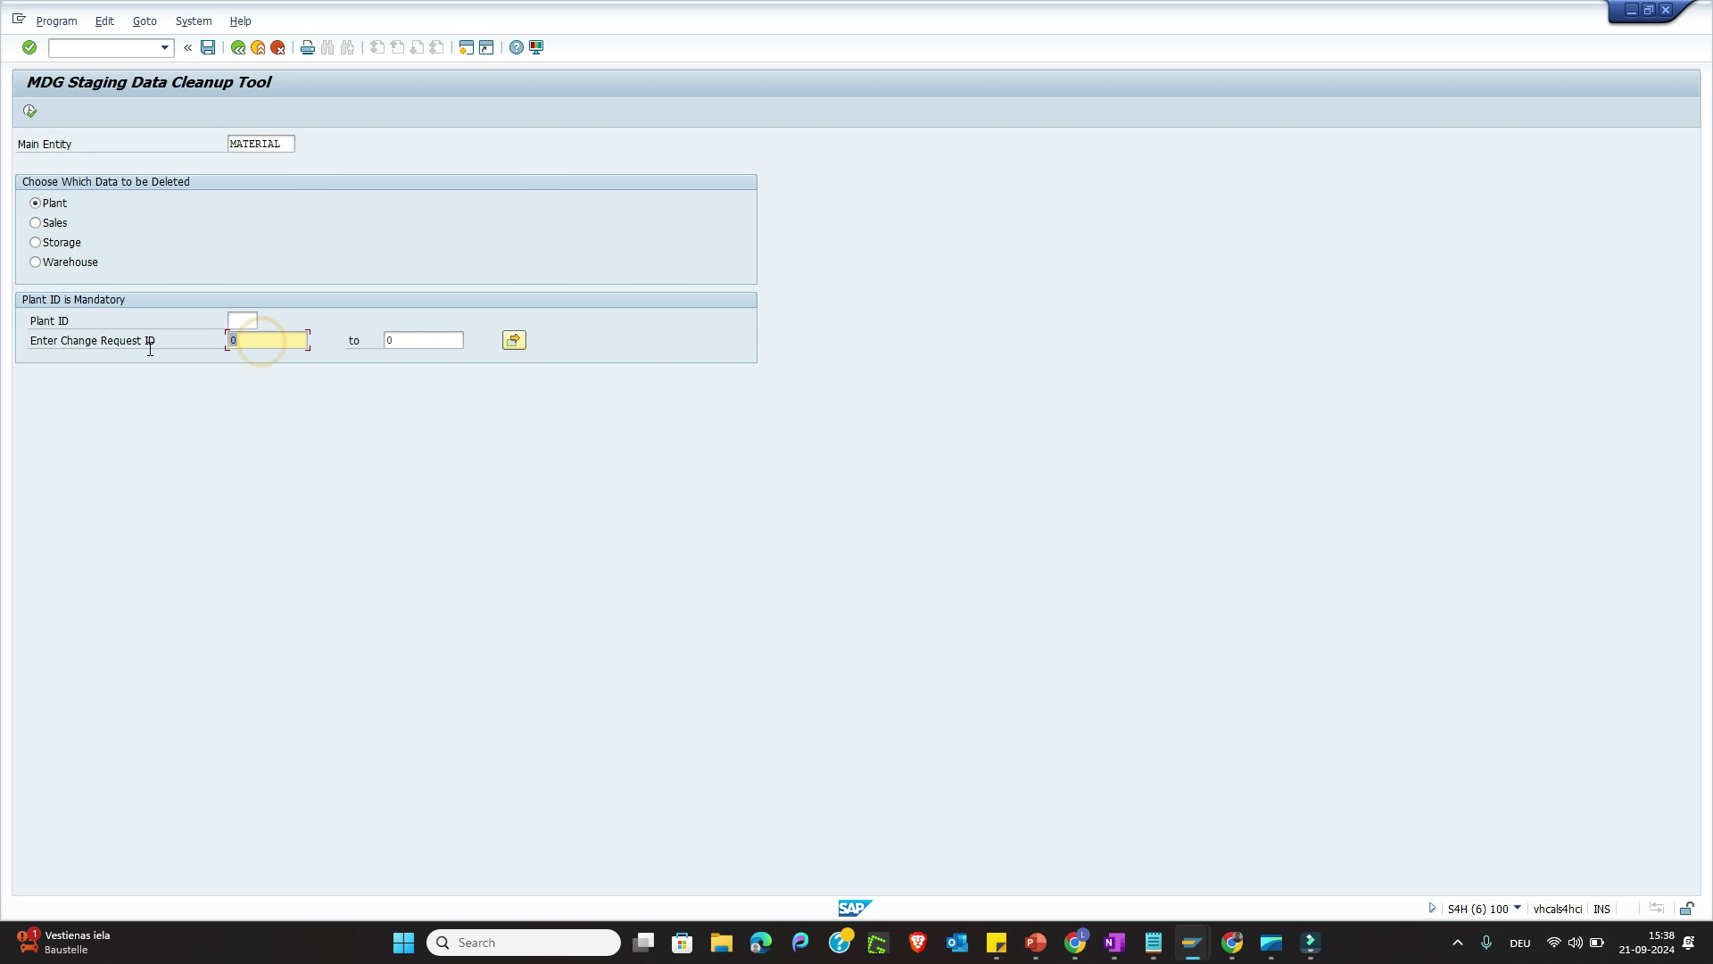
type("617")
mouse_move(1193, 942)
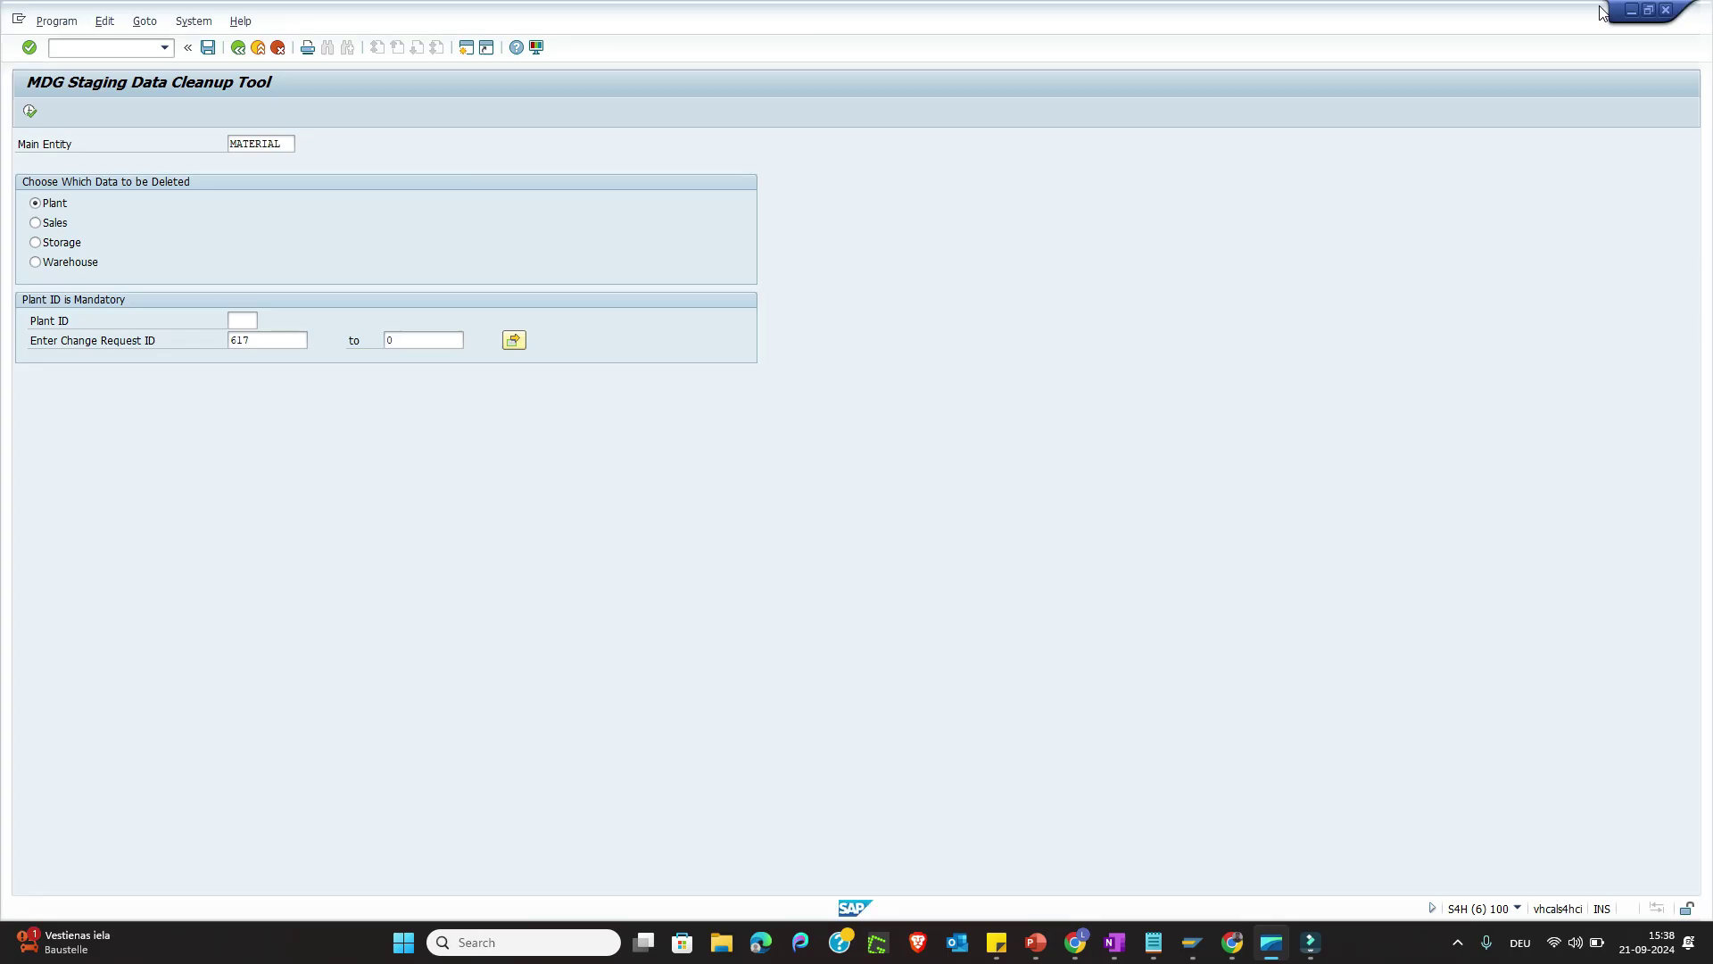
left_click(241, 319)
type("1010")
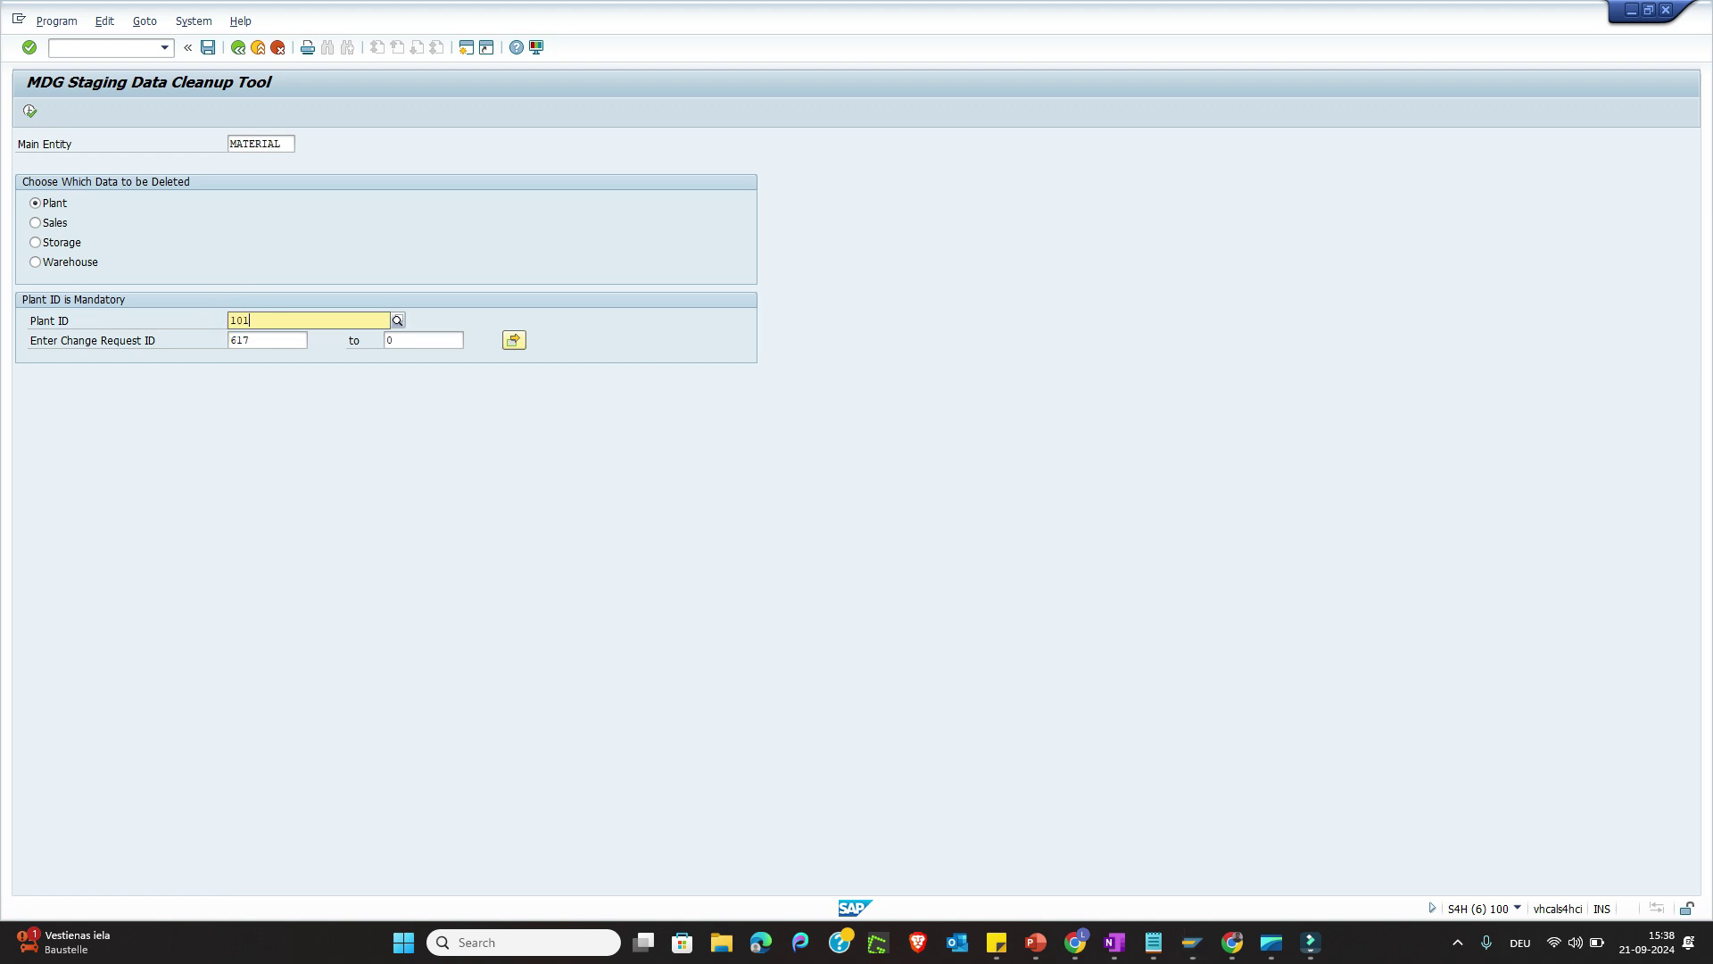
left_click(30, 111)
left_click(30, 111)
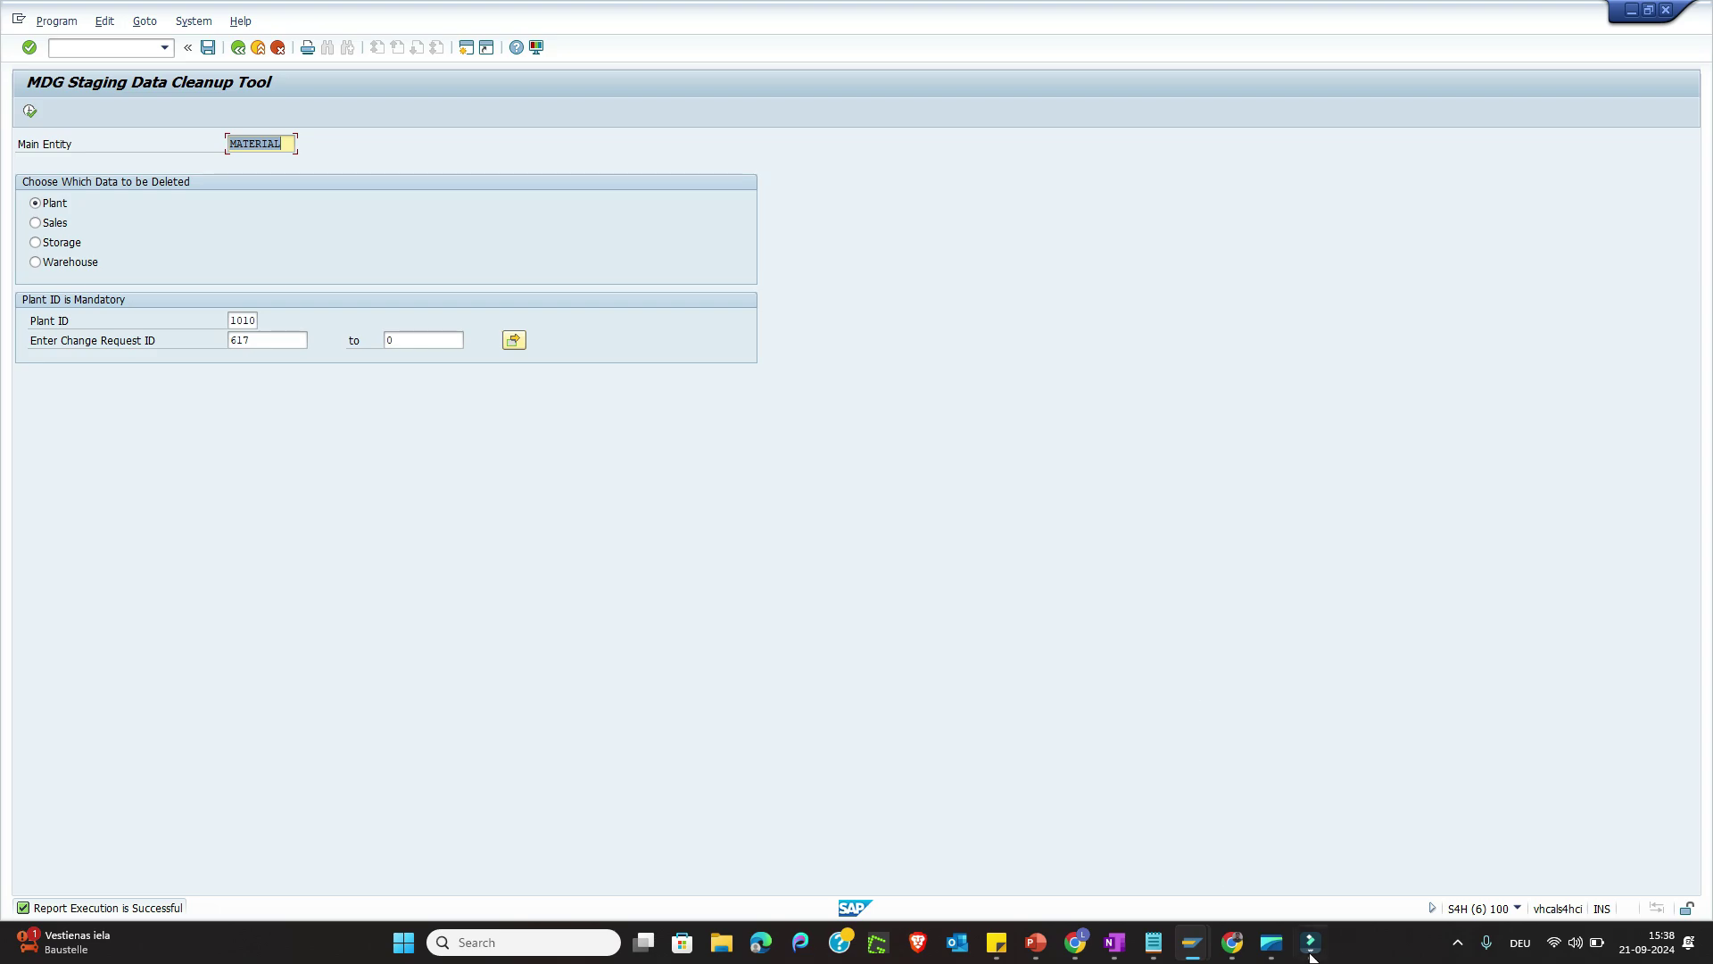
Step: Rerun the MDG search for material 1035, check the Plants list in its pending change request and return to the search
left_click(1271, 942)
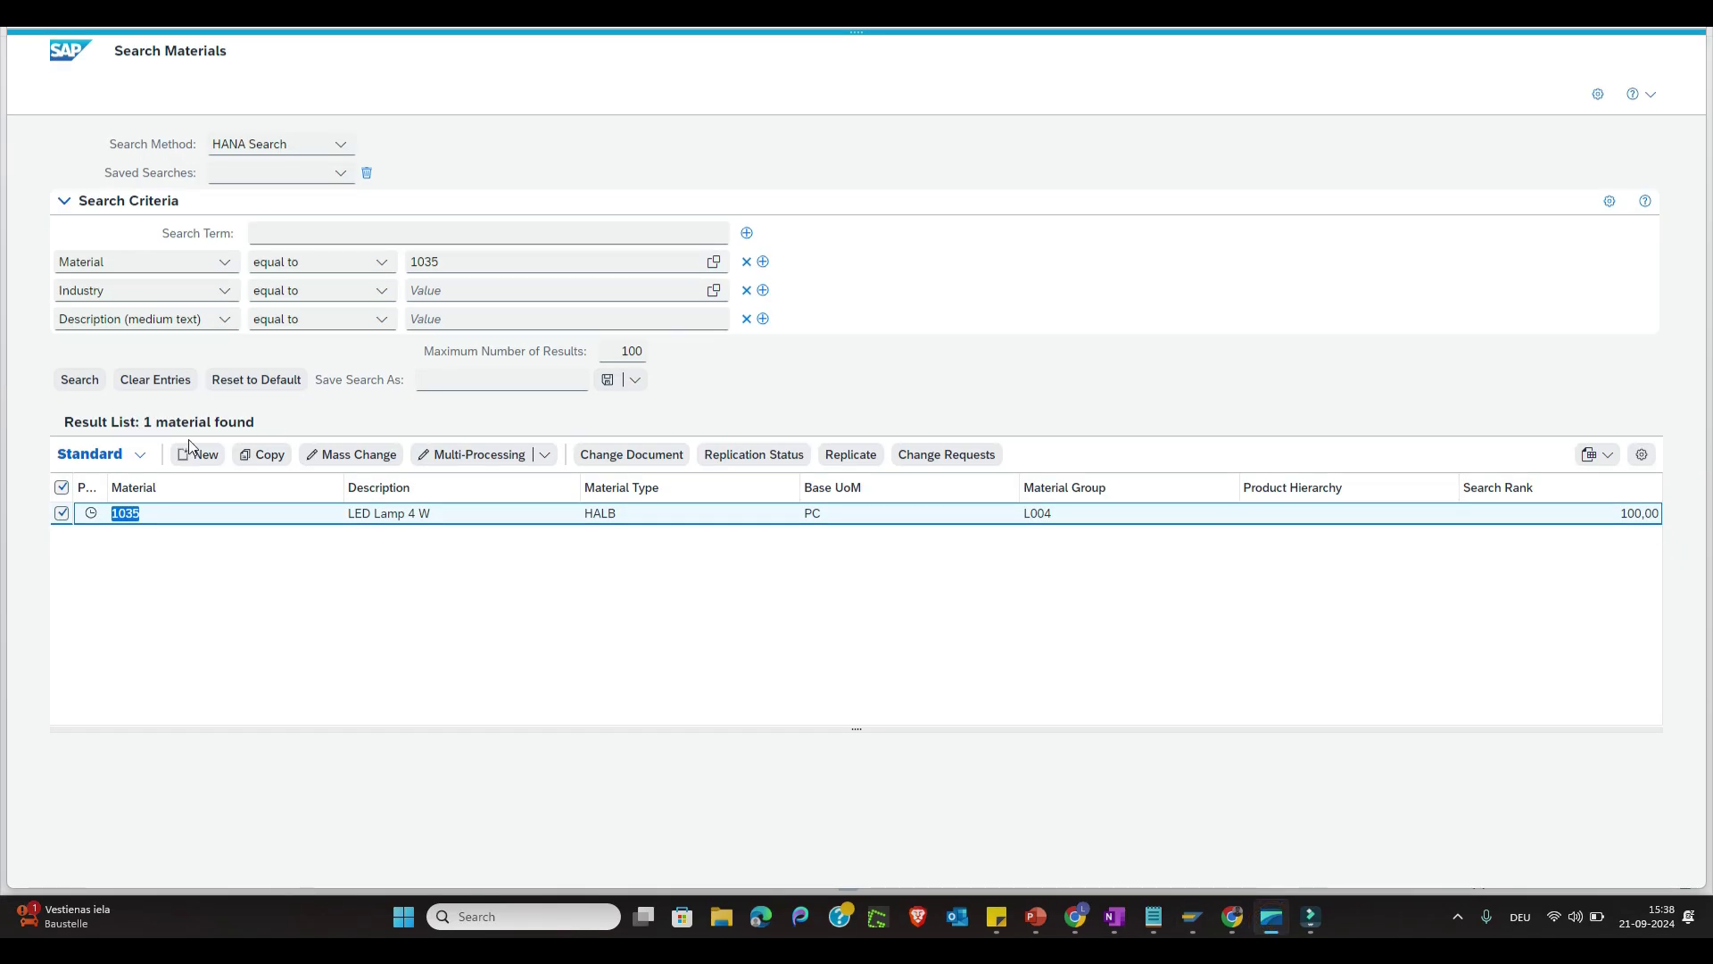
left_click(79, 380)
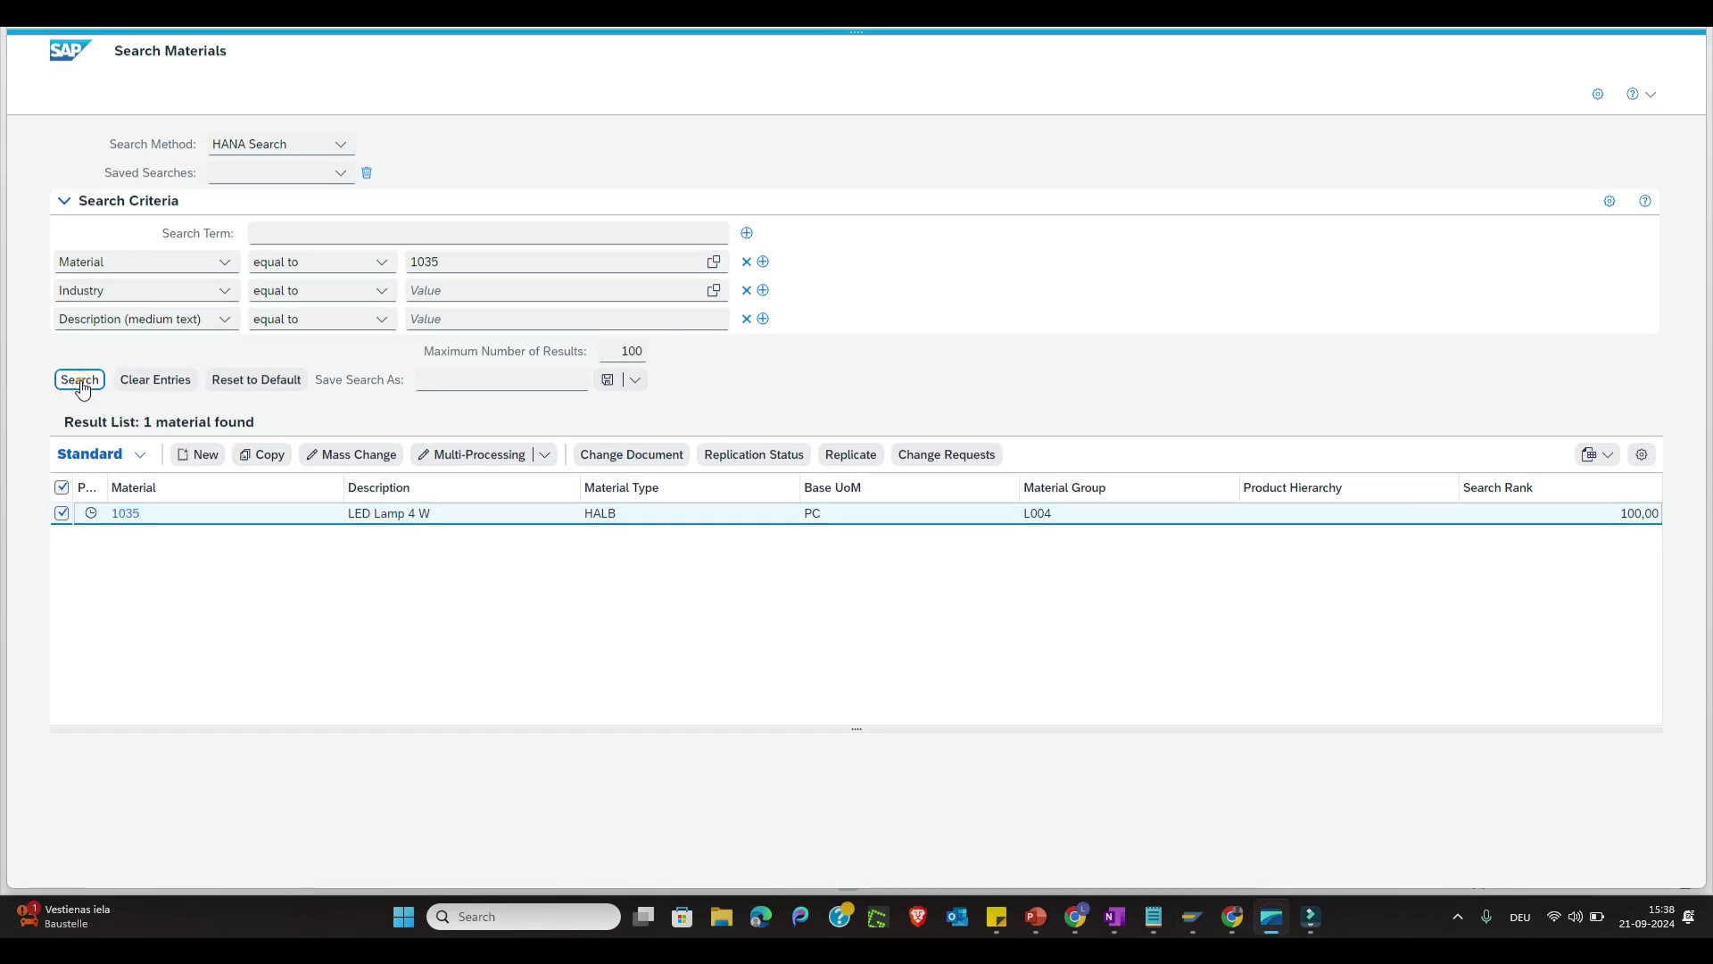
left_click(90, 513)
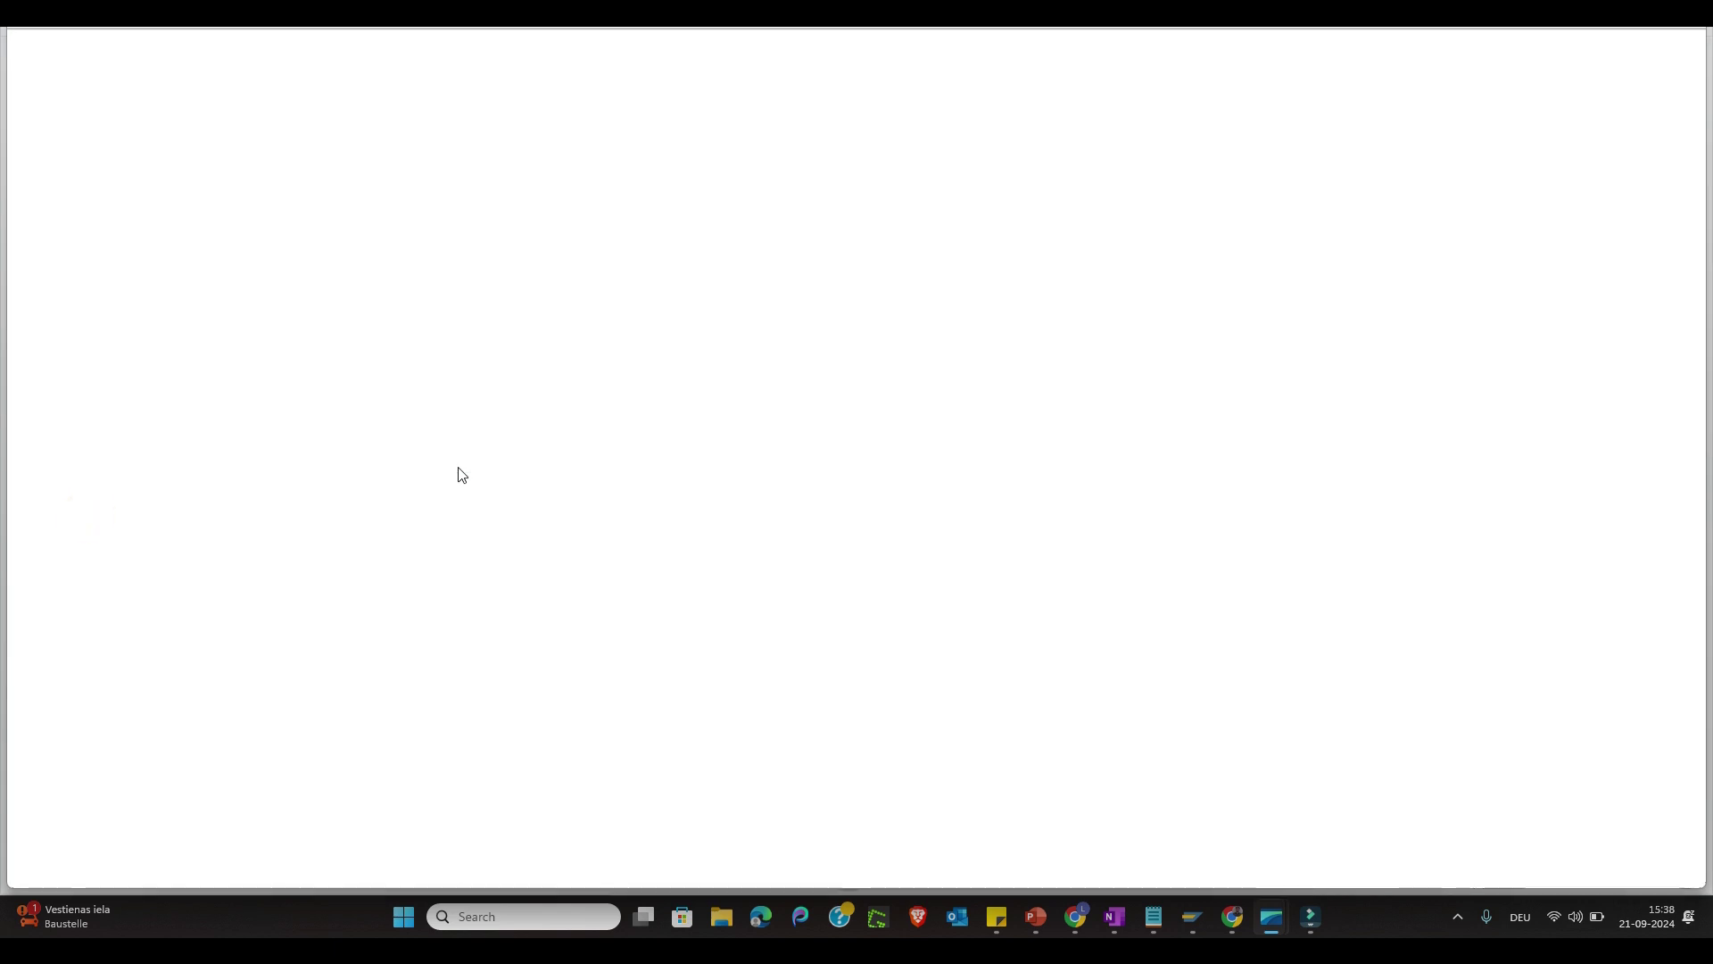
scroll(1697, 753, "down", 3)
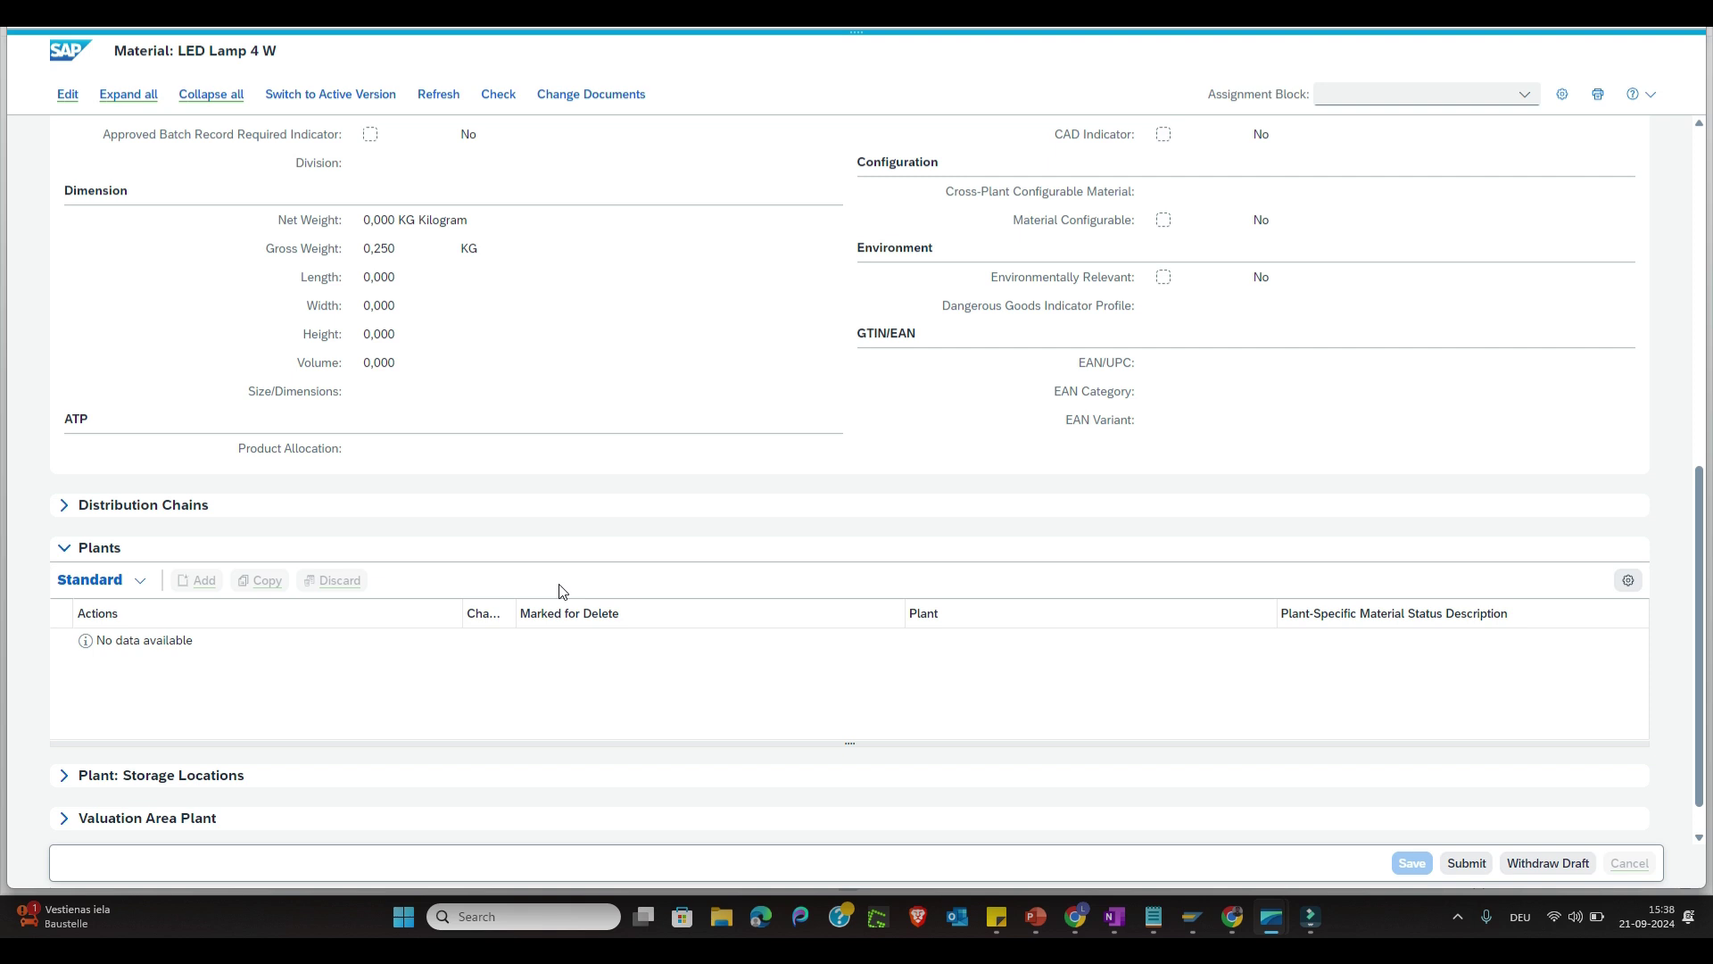
key("alt+Left")
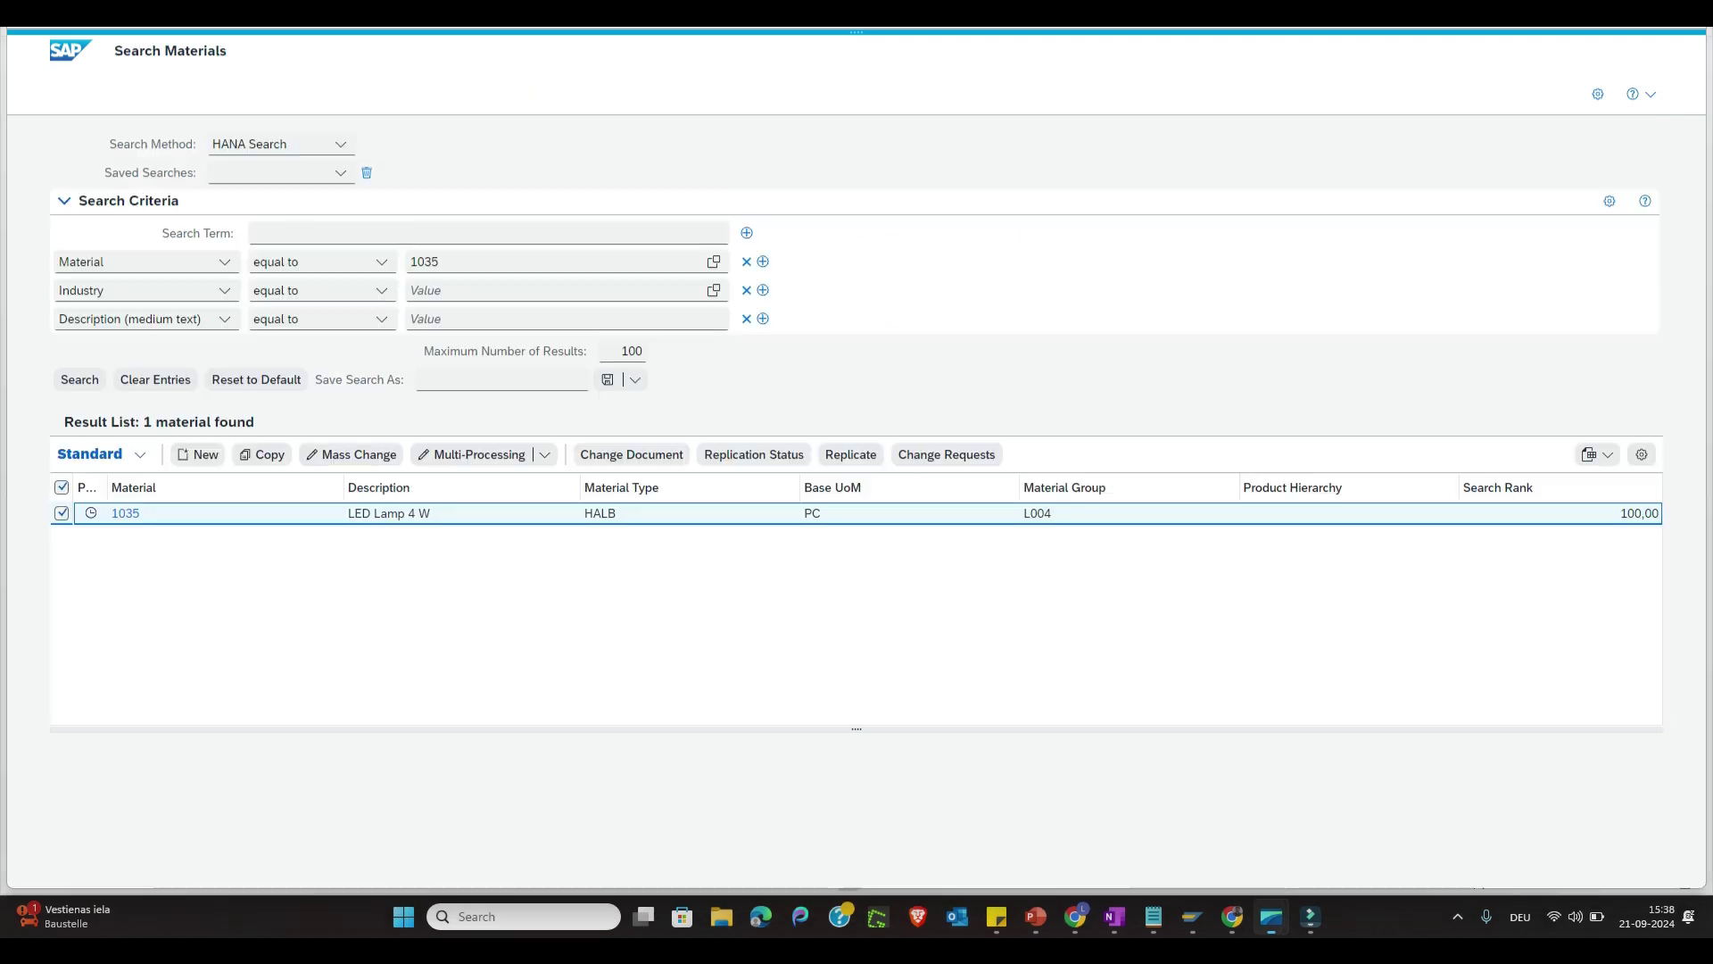
Step: Switch to a Note Assistant session in SAP GUI, display the MARC entries with SE16N and pick material 1052
mouse_move(1193, 919)
left_click(1040, 825)
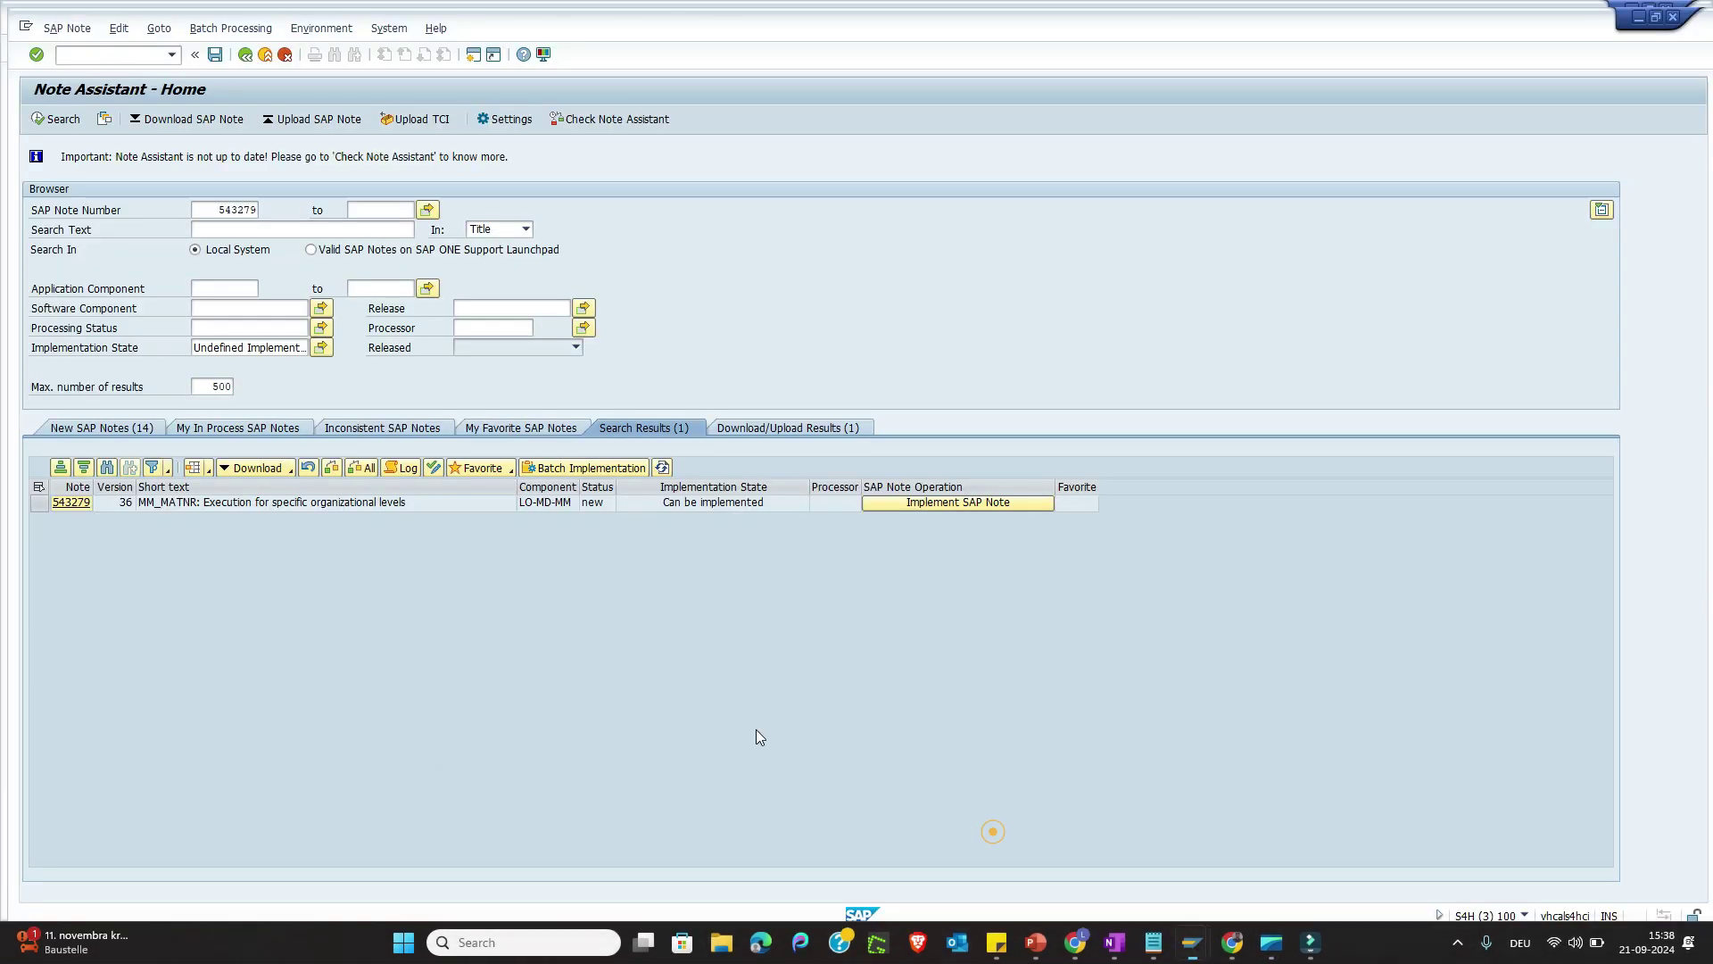
key("ctrl+slash")
type("/")
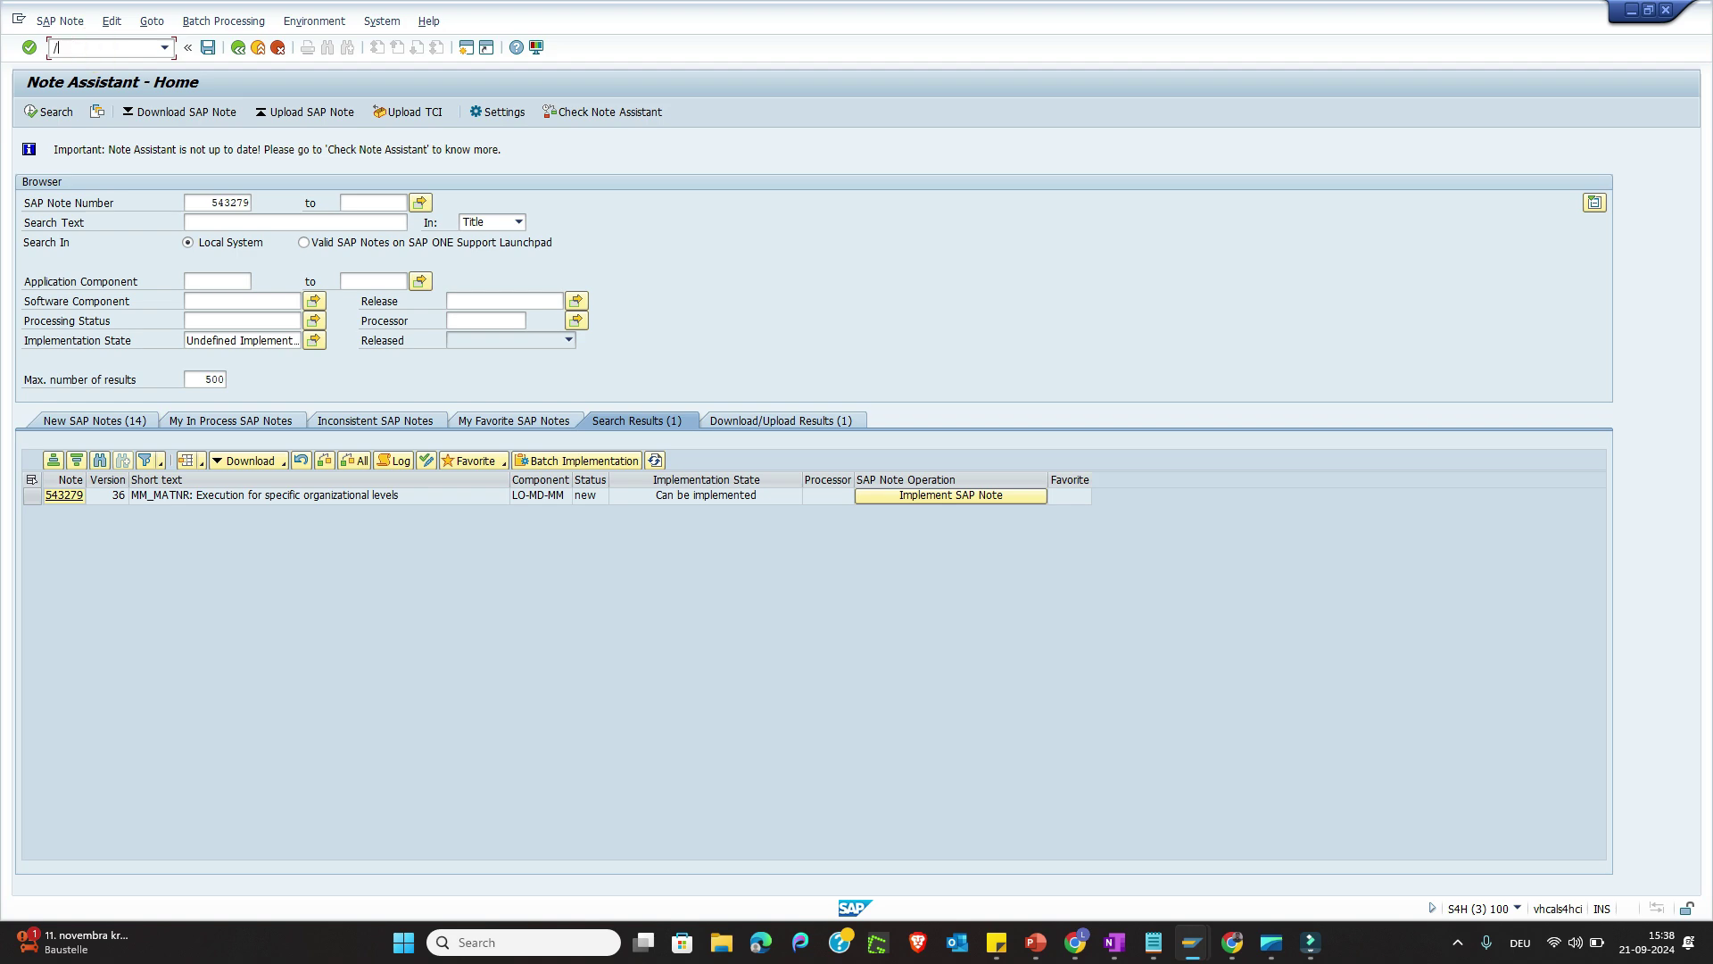
type("nse16n")
key("Return")
key("F8")
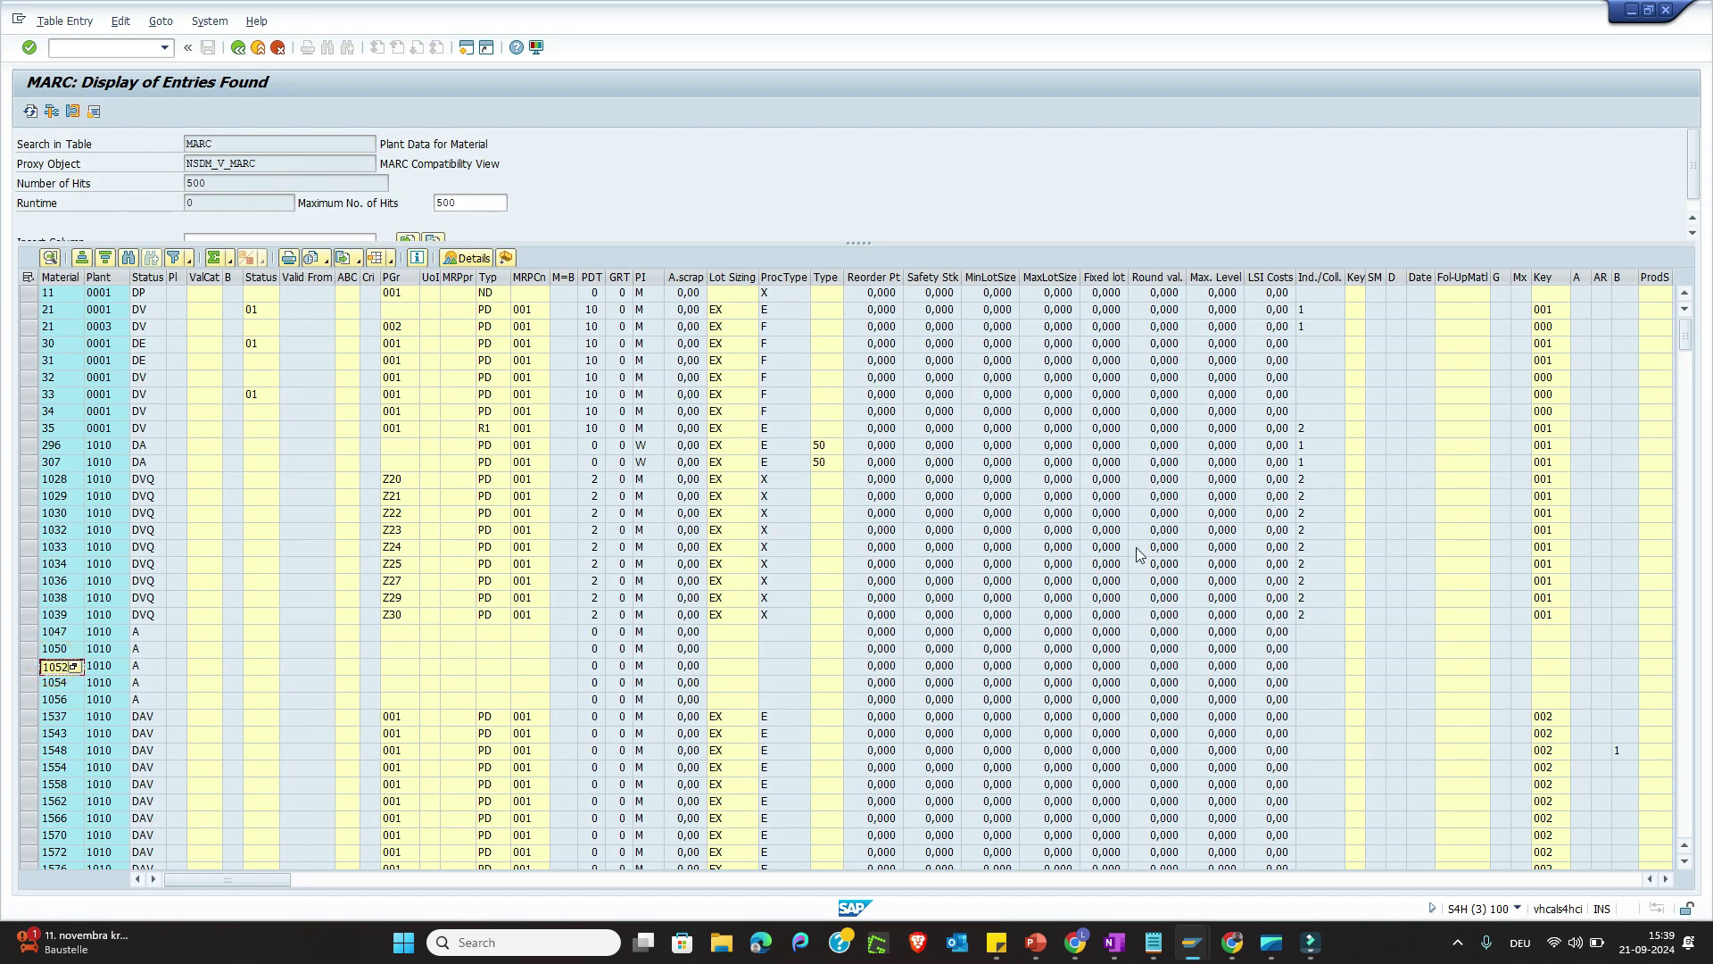
Step: Return to the MDG material search, search for material 1052 and open it from the results
left_click(1274, 943)
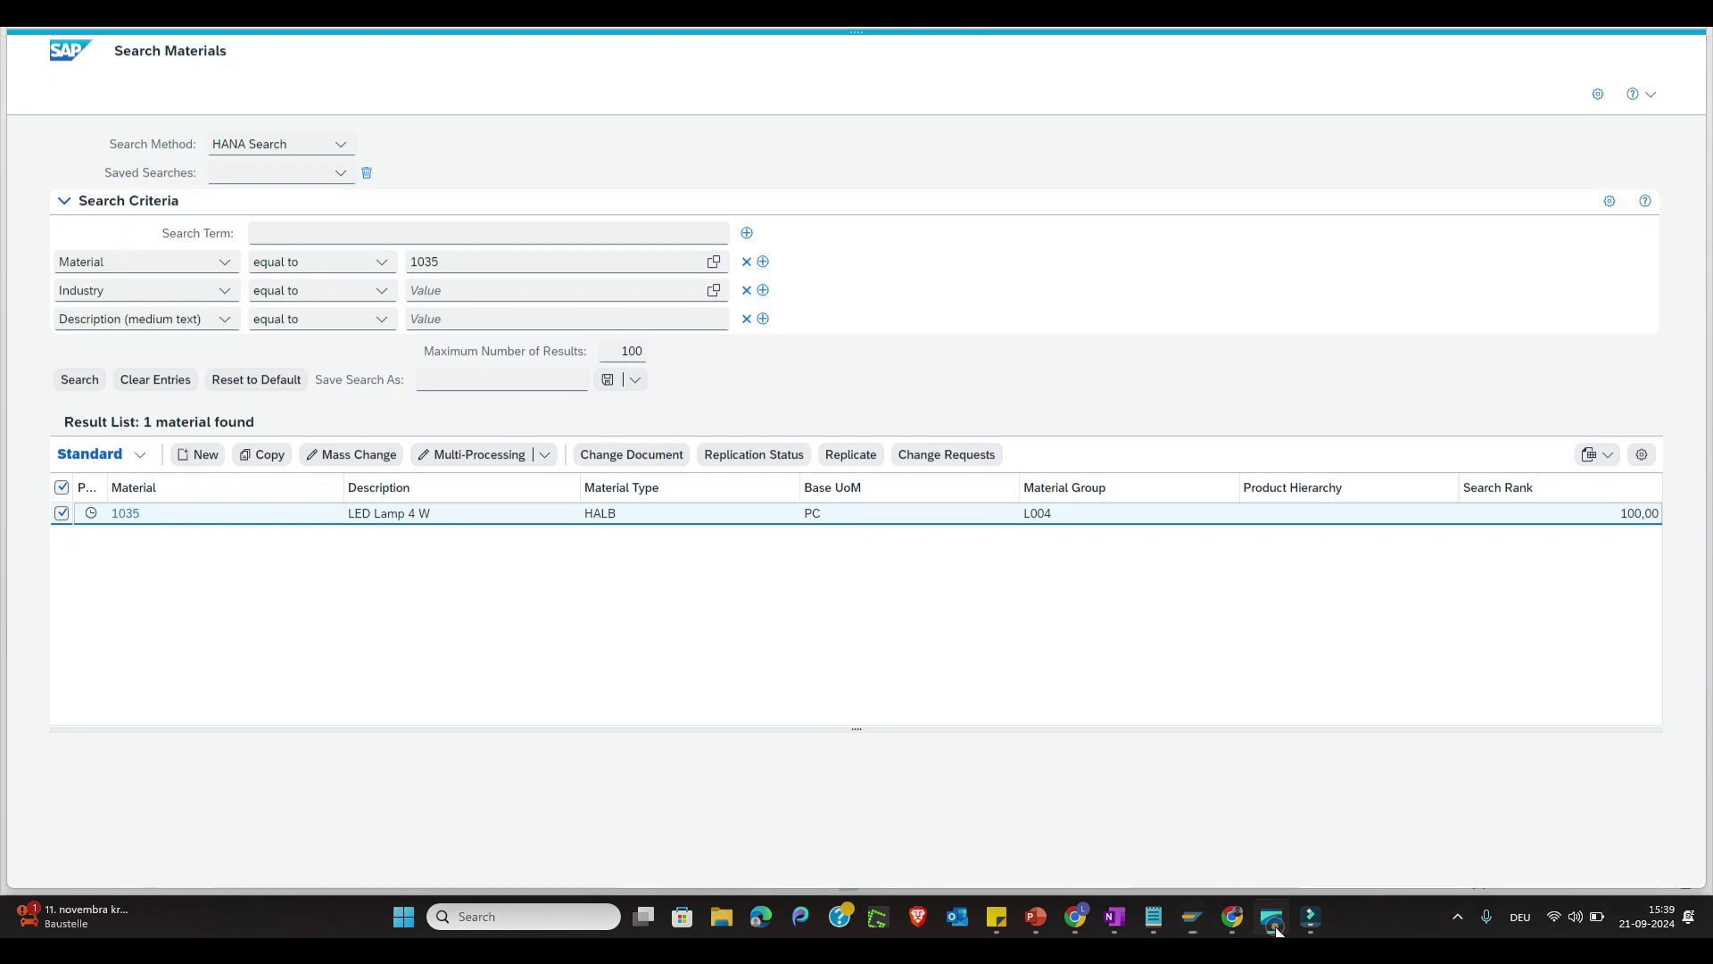
double_click(464, 259)
type("1052")
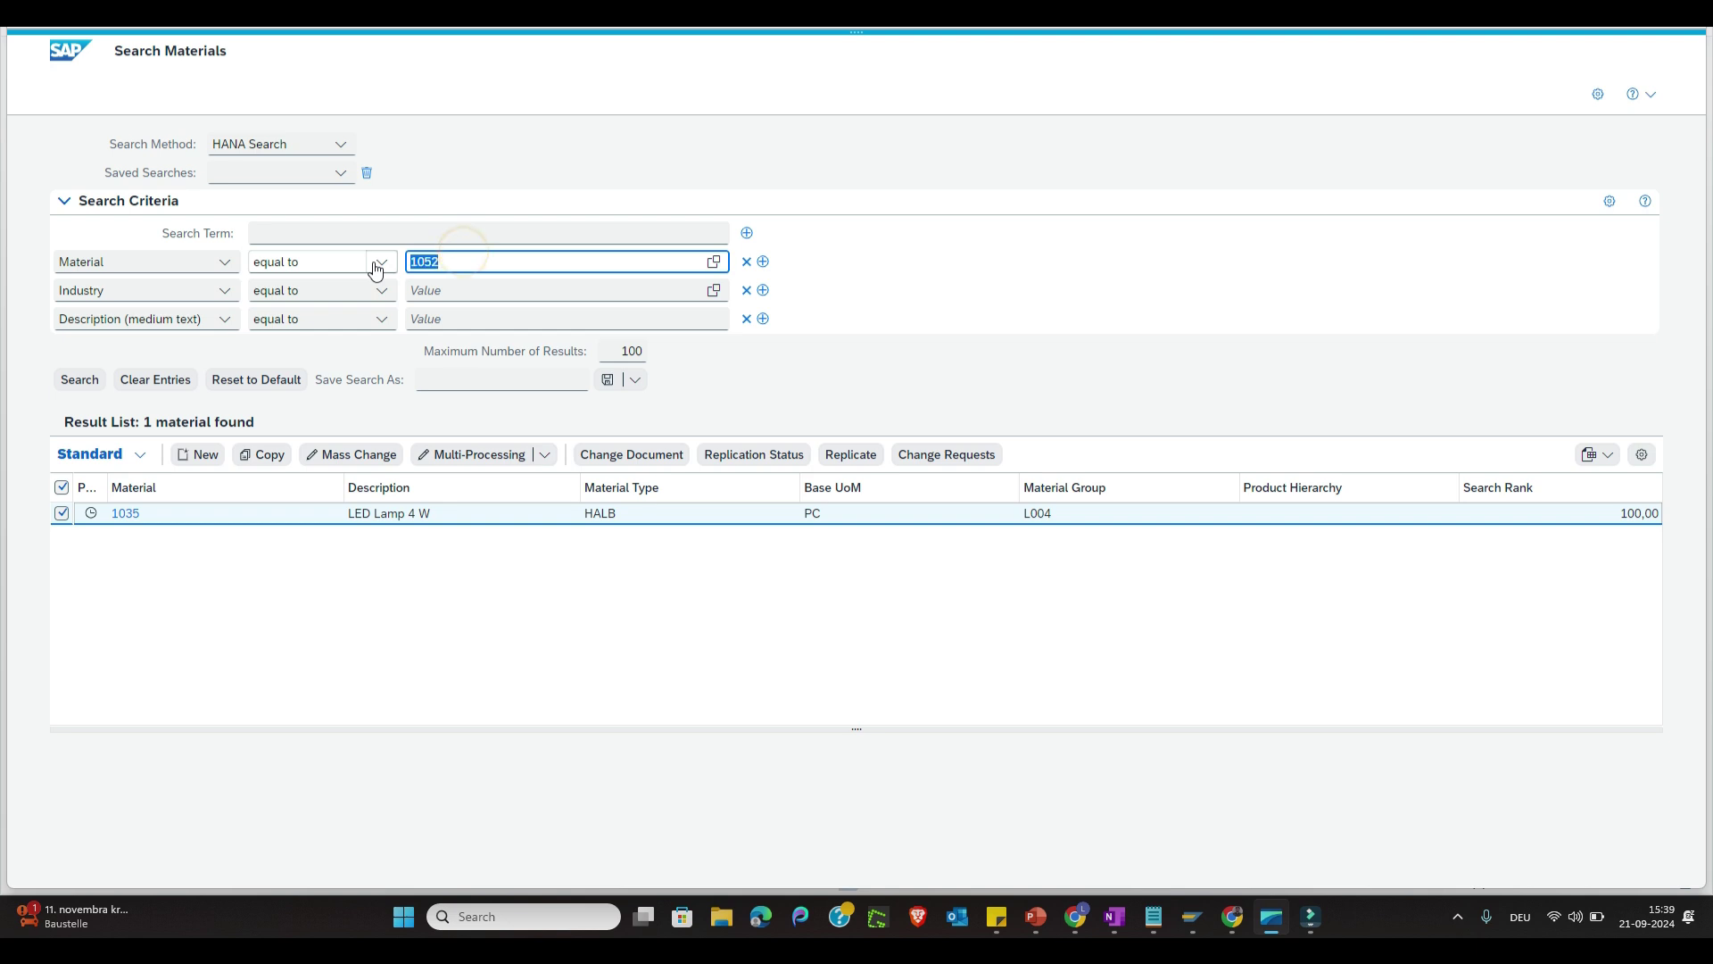
left_click(148, 516)
Step: Start editing material 1052 with a new change request of type Process Material
left_click(67, 94)
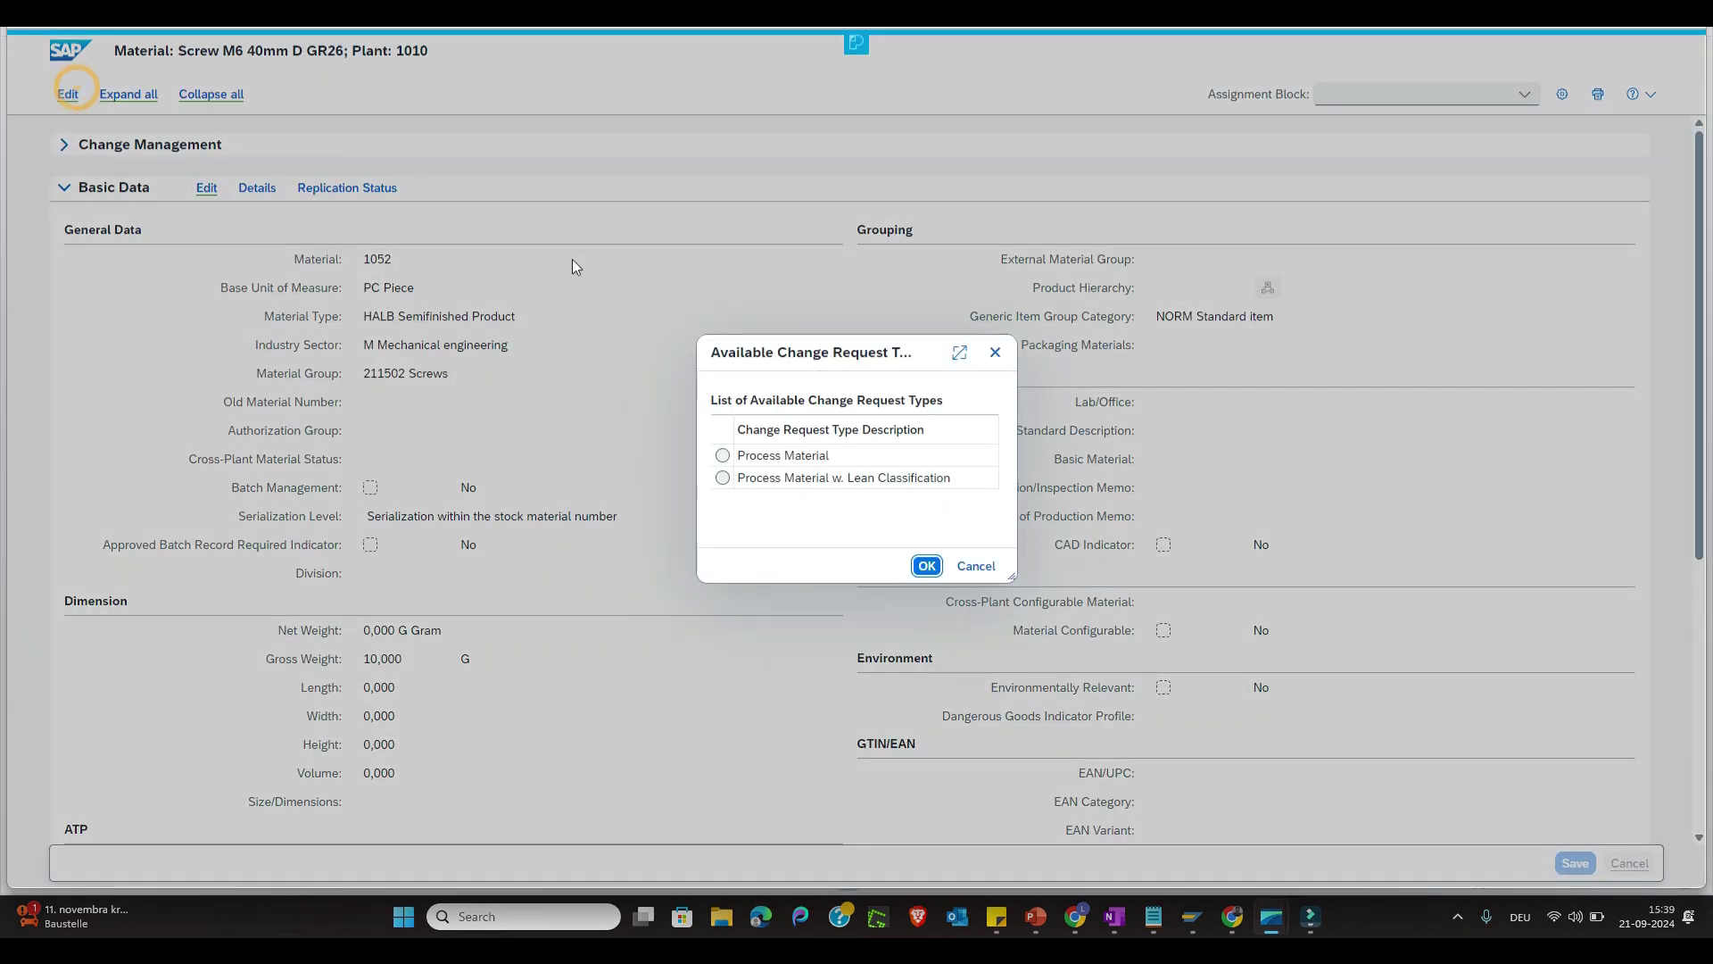
left_click(843, 457)
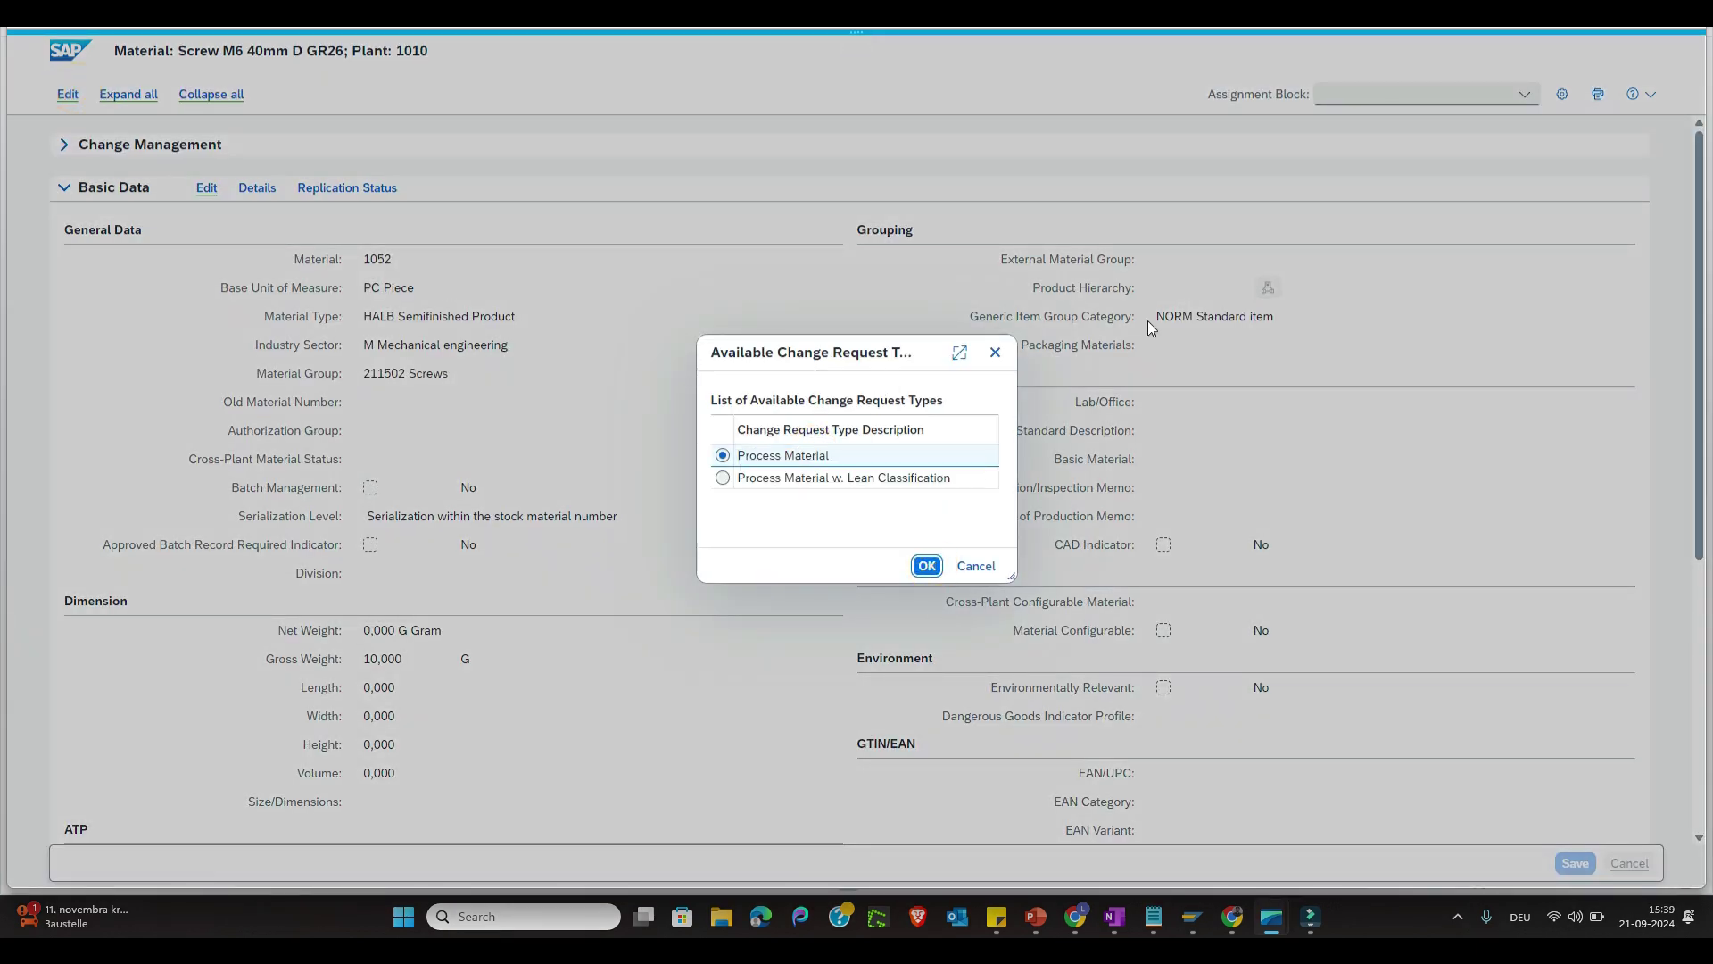
key("Return")
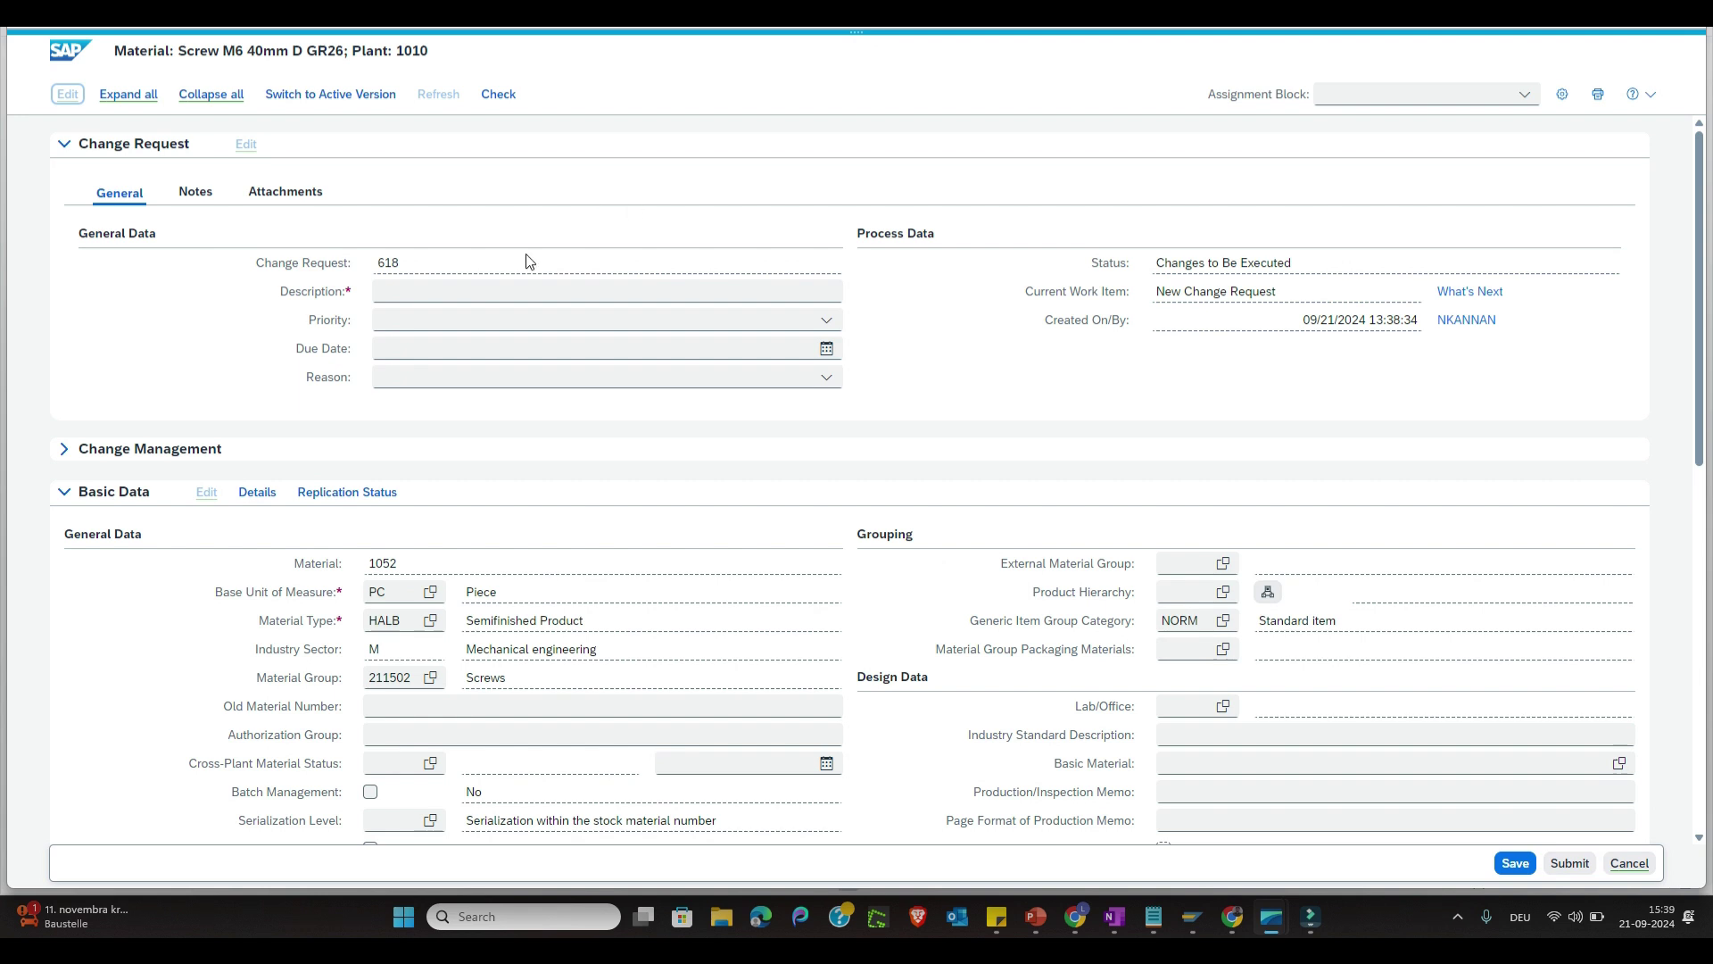
Step: Enter "Test" as the change request description and open the details of plant 1010 in the Plants list
left_click(425, 292)
type("Test")
scroll(424, 292, "down", 5)
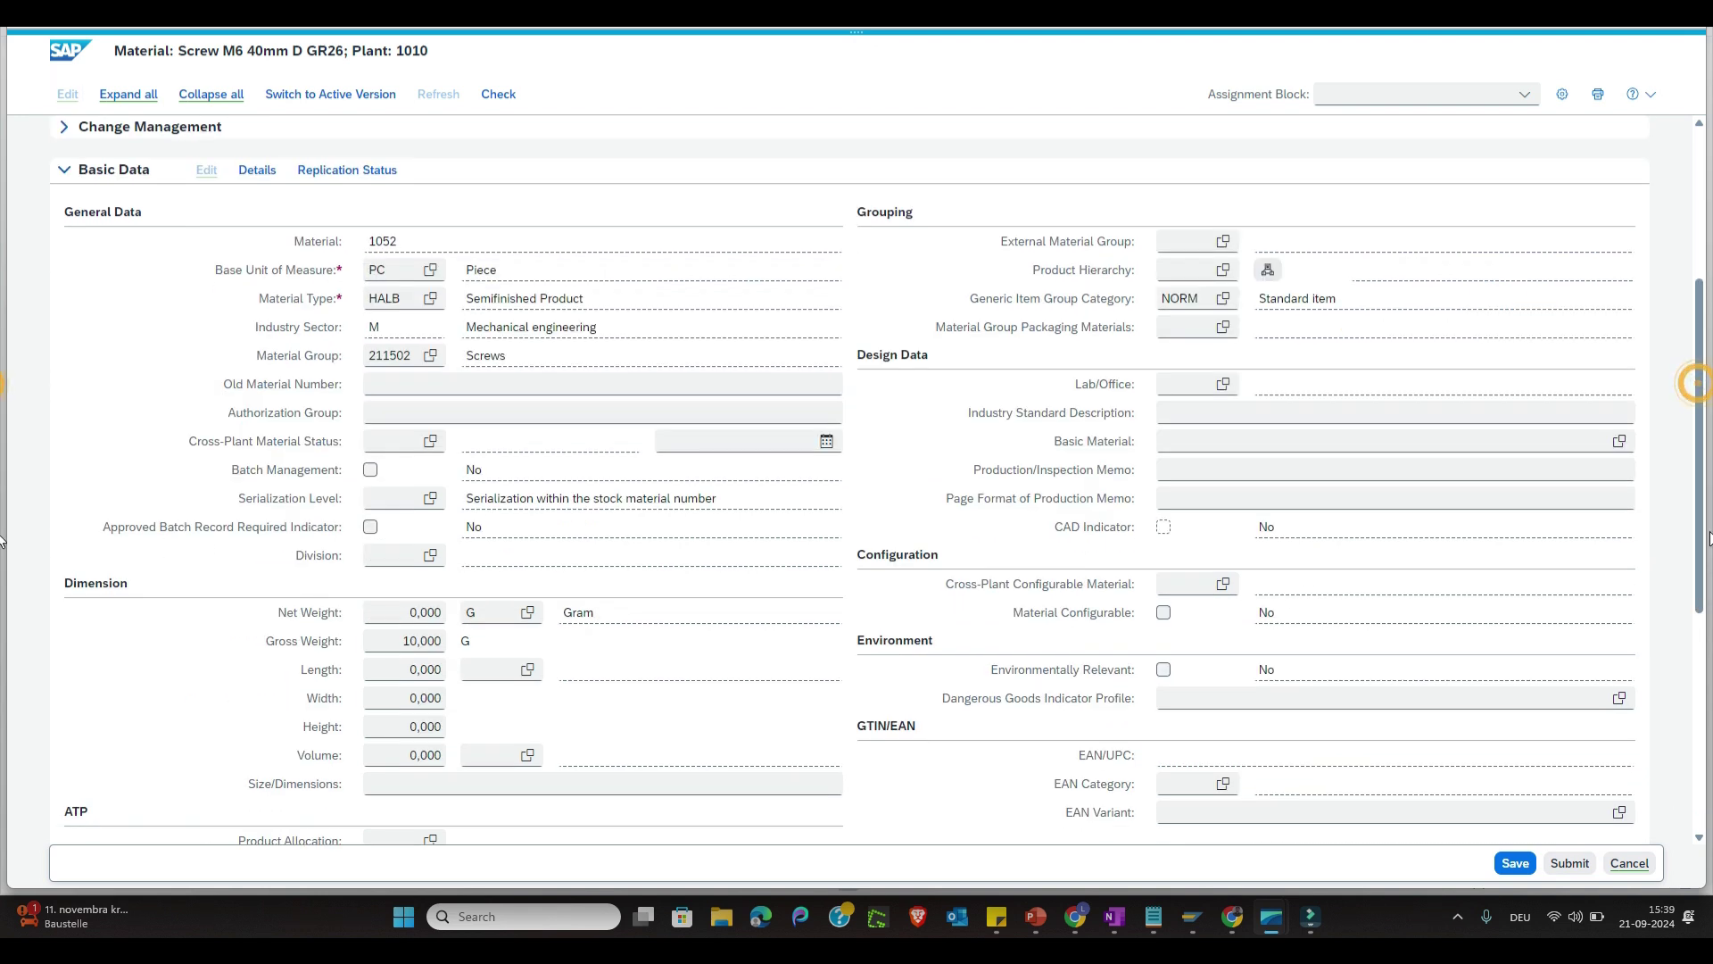
scroll(425, 535, "down", 3)
left_click(363, 665)
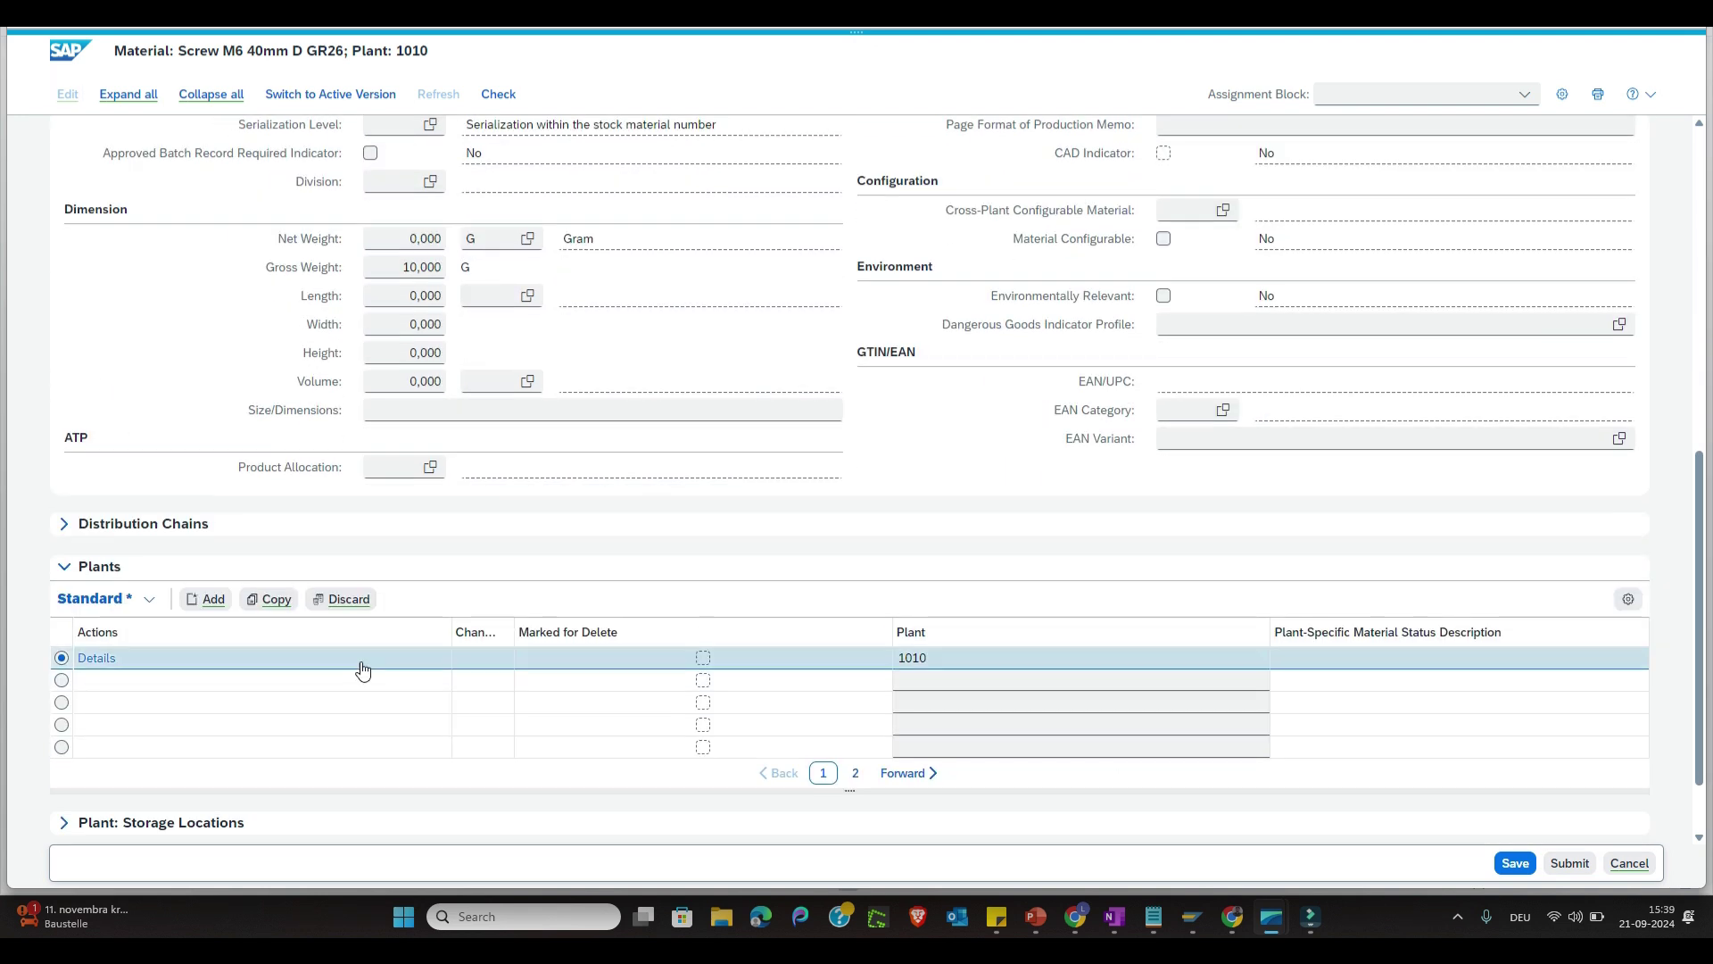
left_click(99, 661)
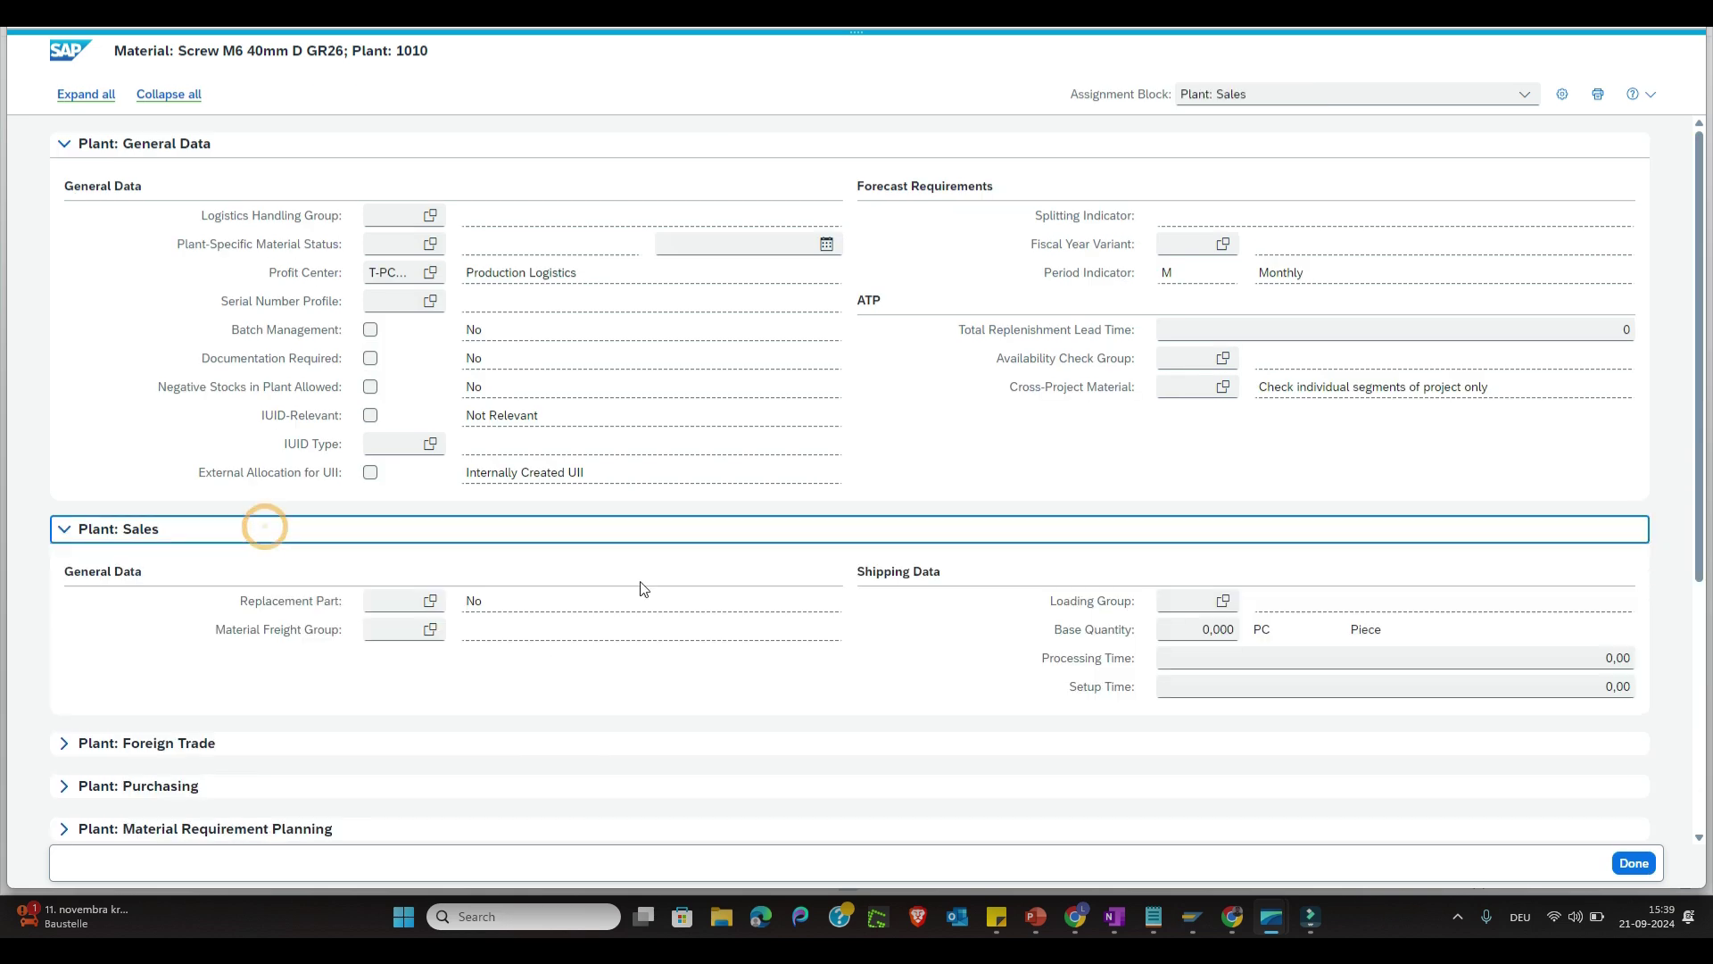
Step: Set the plant's replacement part to B (Mandatory substitute part) and its fiscal year variant to K3
left_click(430, 603)
left_click(806, 490)
left_click(1222, 244)
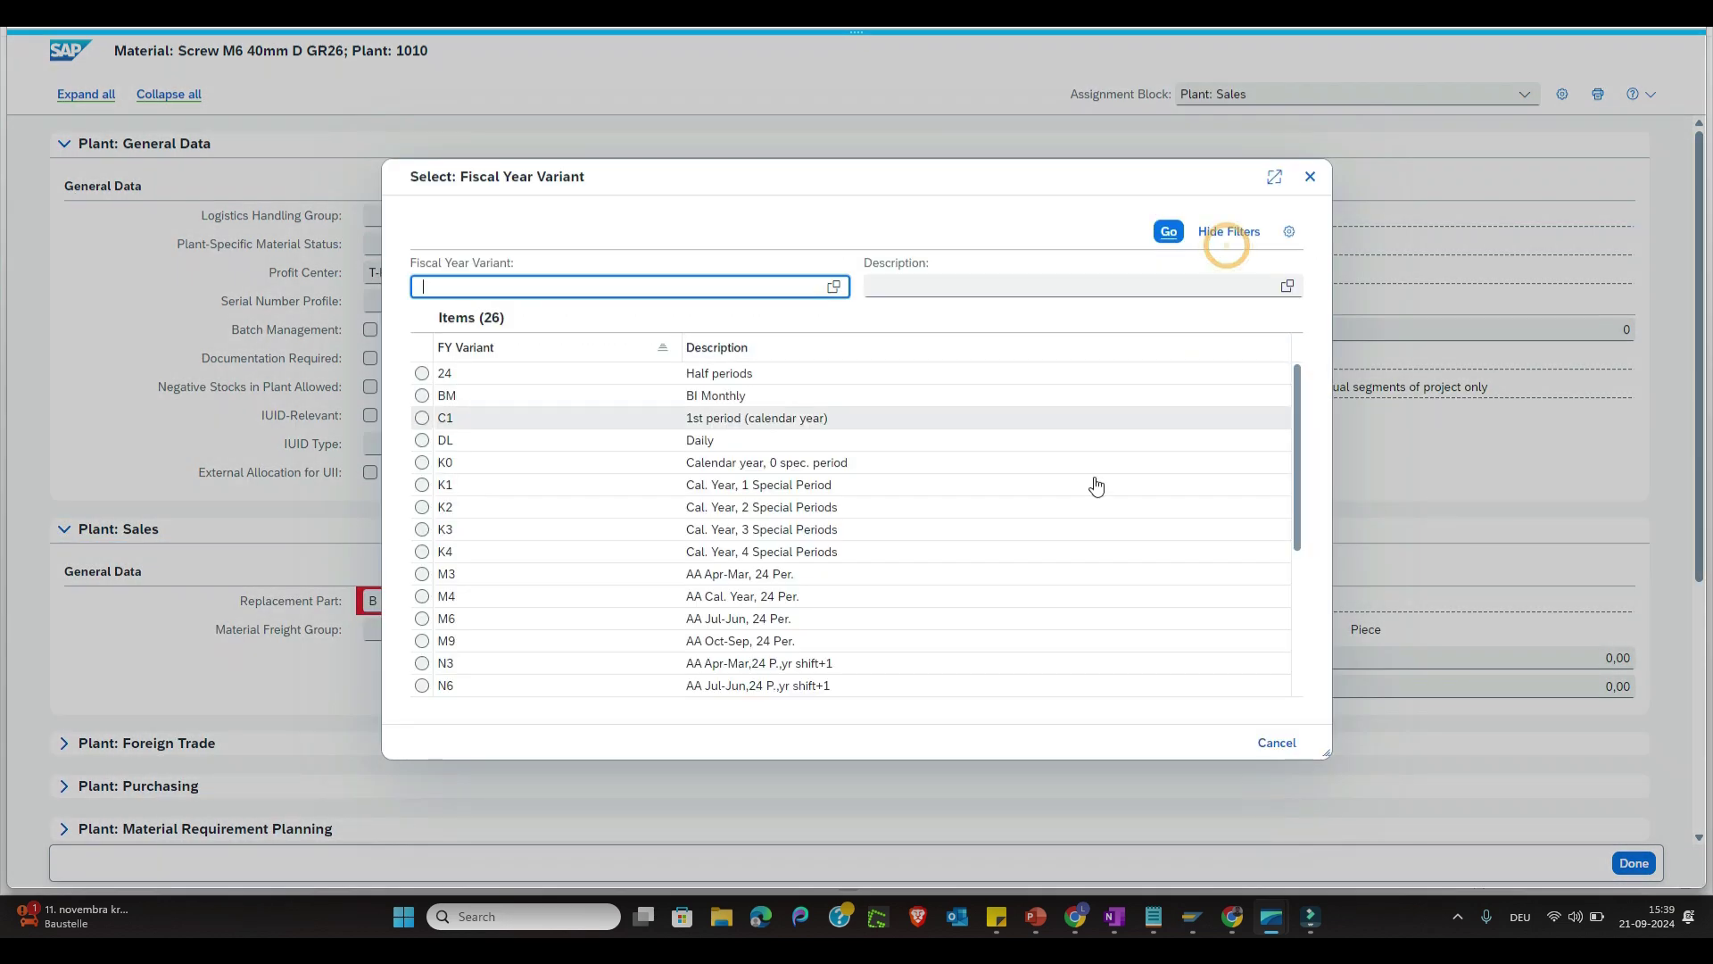
left_click(979, 525)
Step: Enable IUID-Relevant, Negative Stocks in Plant Allowed and External Allocation for UII for plant 1010, and save the change request
left_click(371, 415)
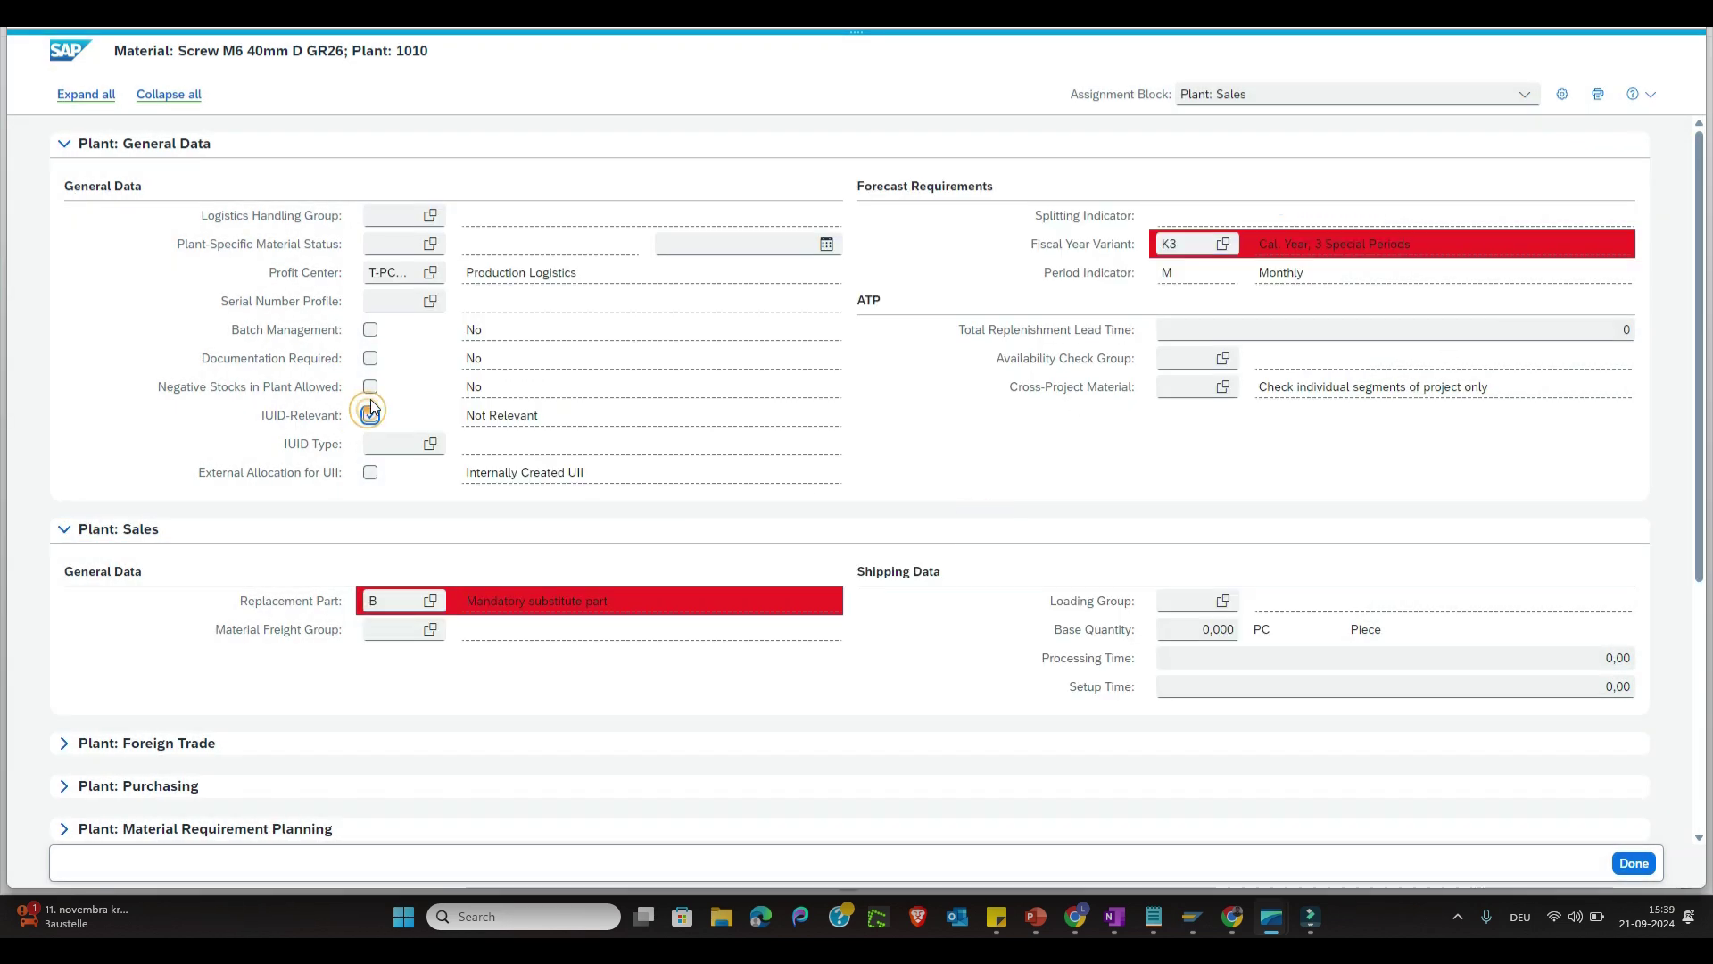
left_click(370, 386)
left_click(371, 473)
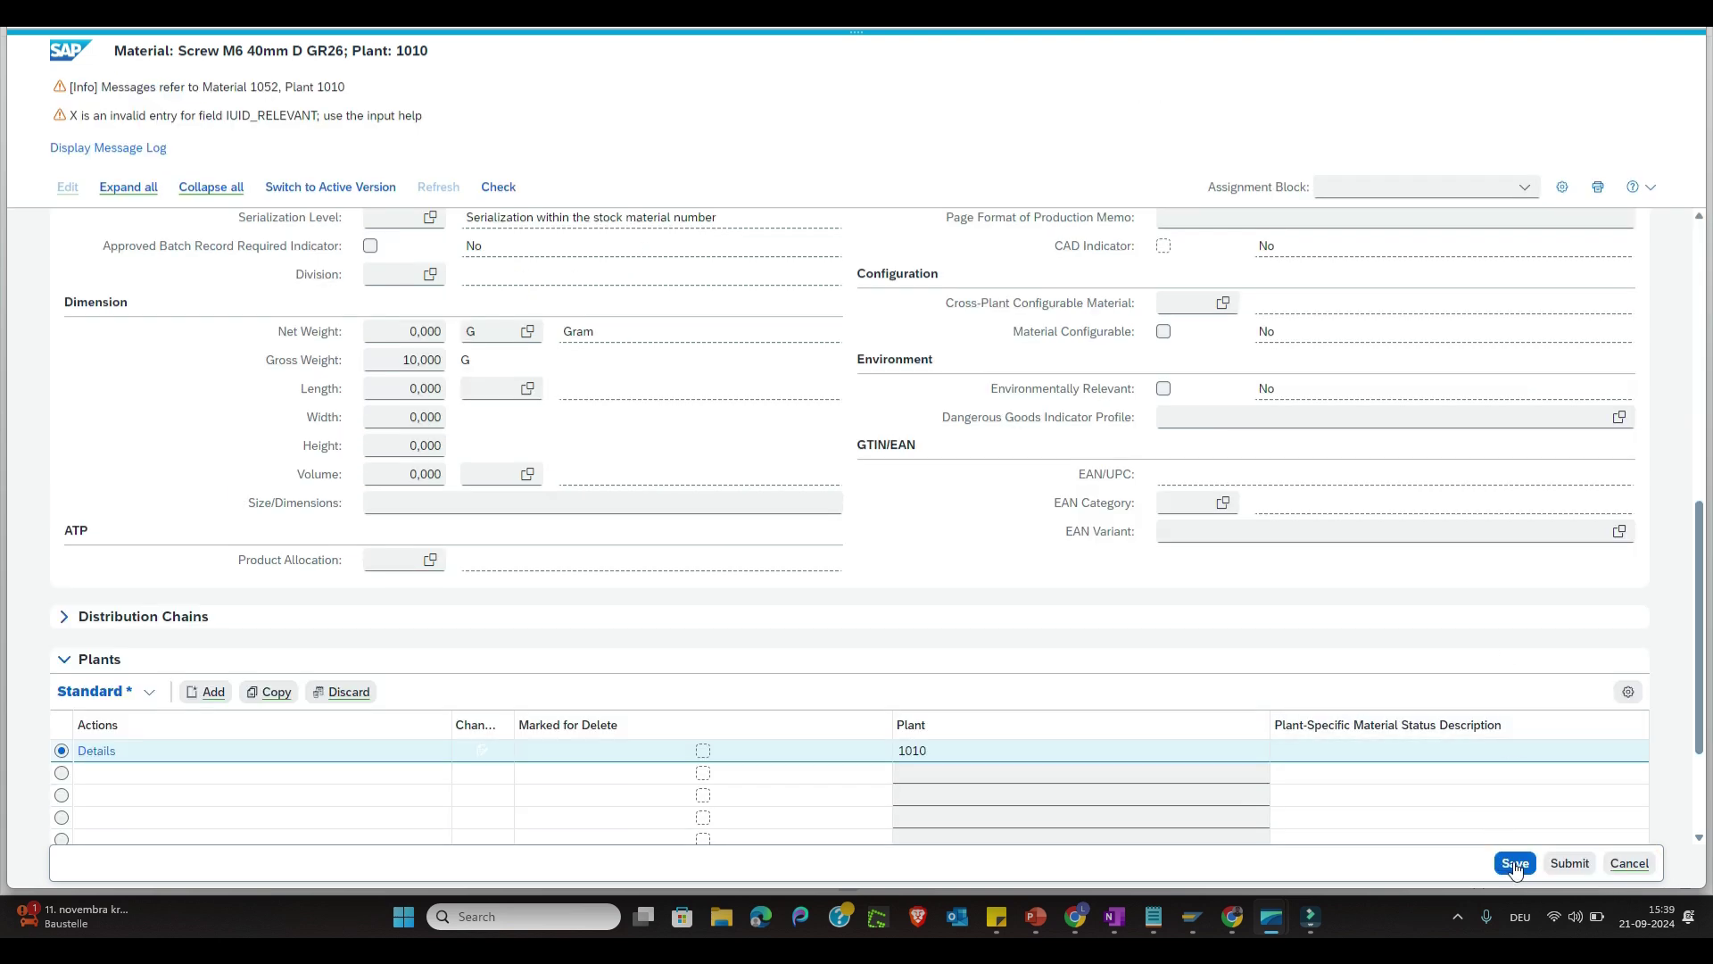
left_click(1513, 861)
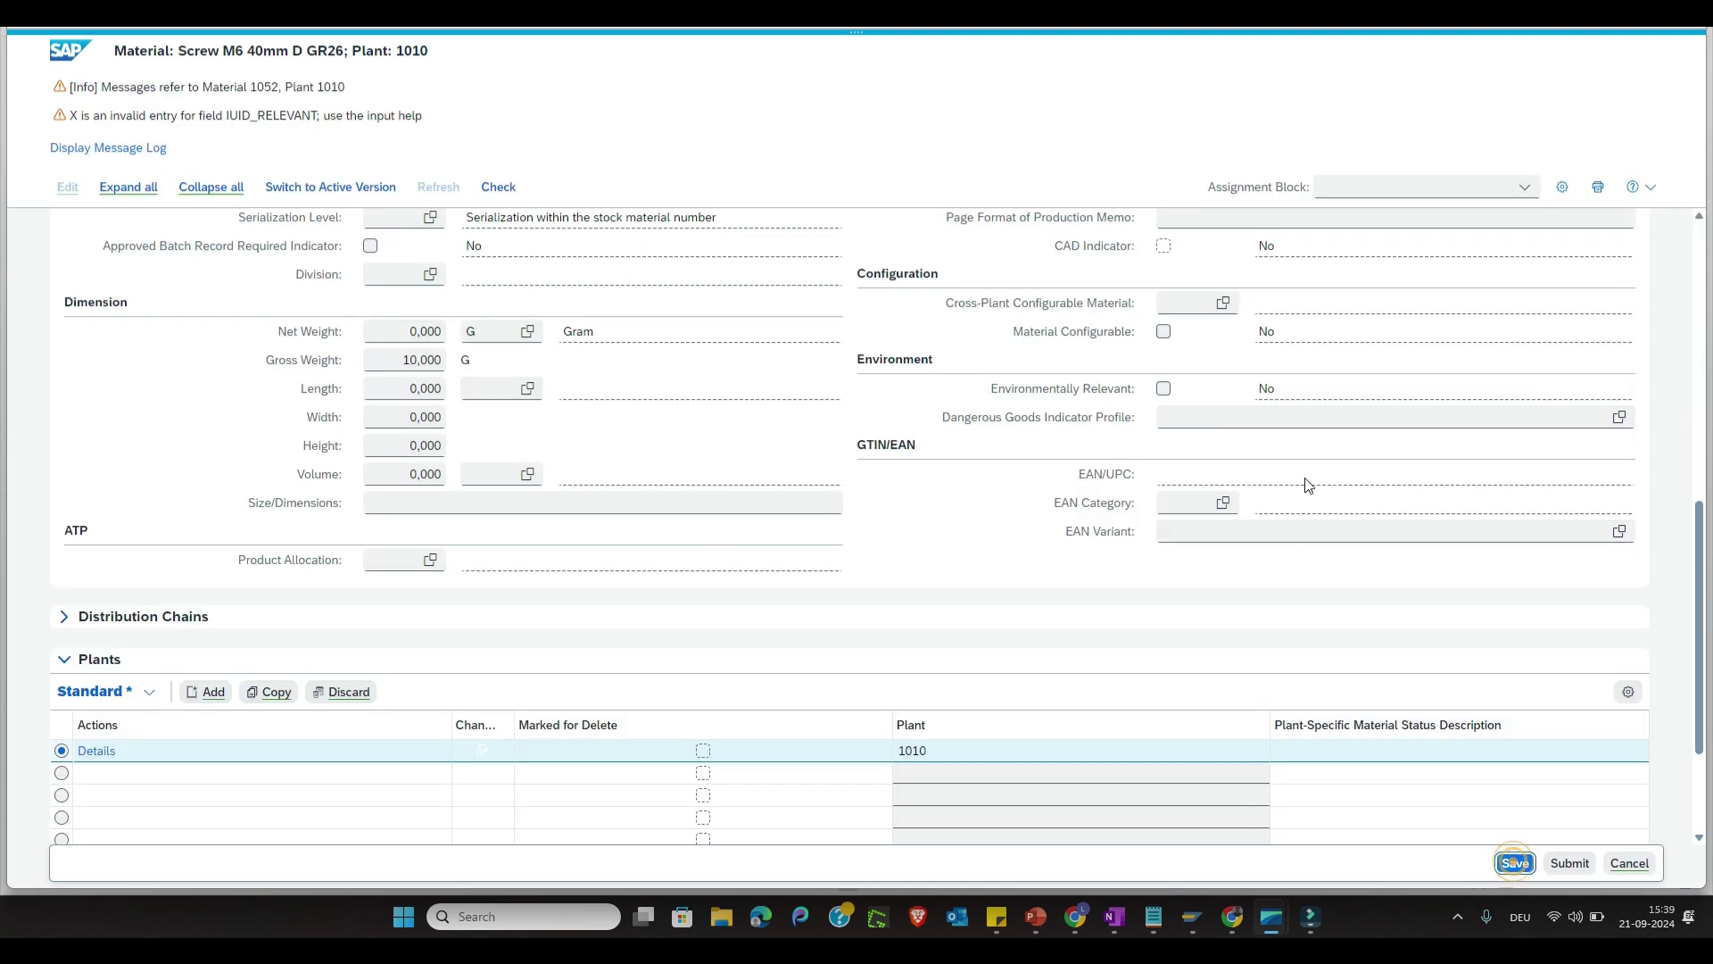
Step: Copy the saved change request number 618 into the MDG Staging Data Cleanup Tool and run the plant cleanup for plant 1010
double_click(379, 328)
key("ctrl+c")
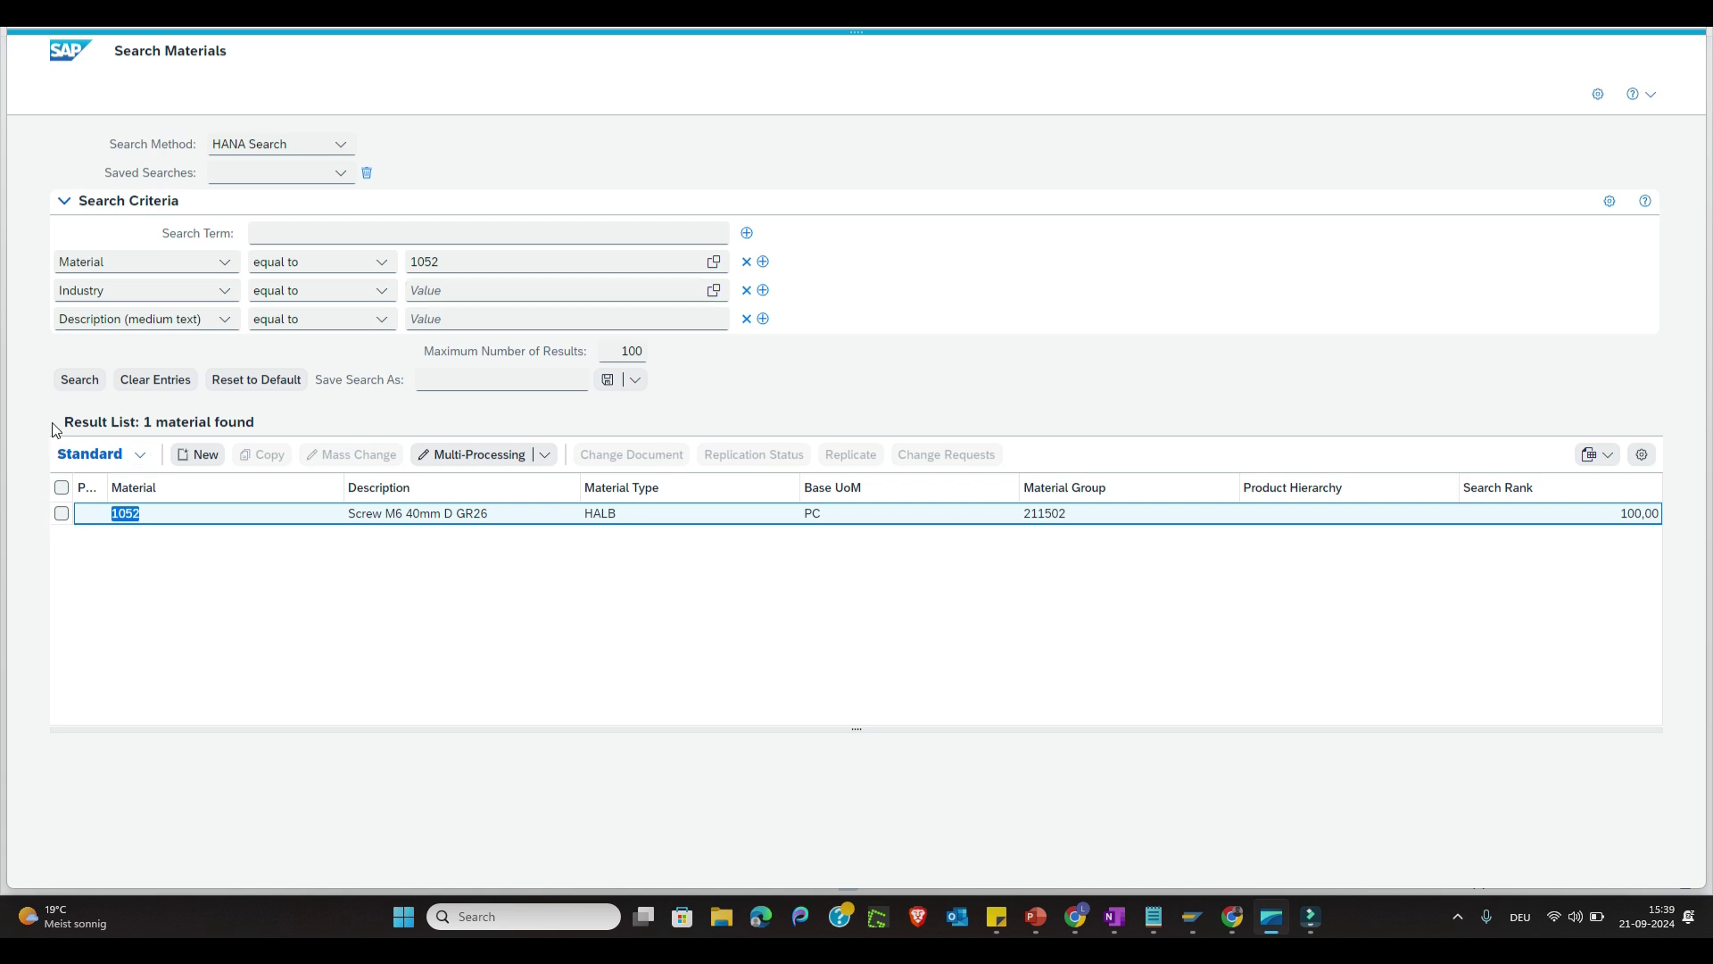
mouse_move(1200, 921)
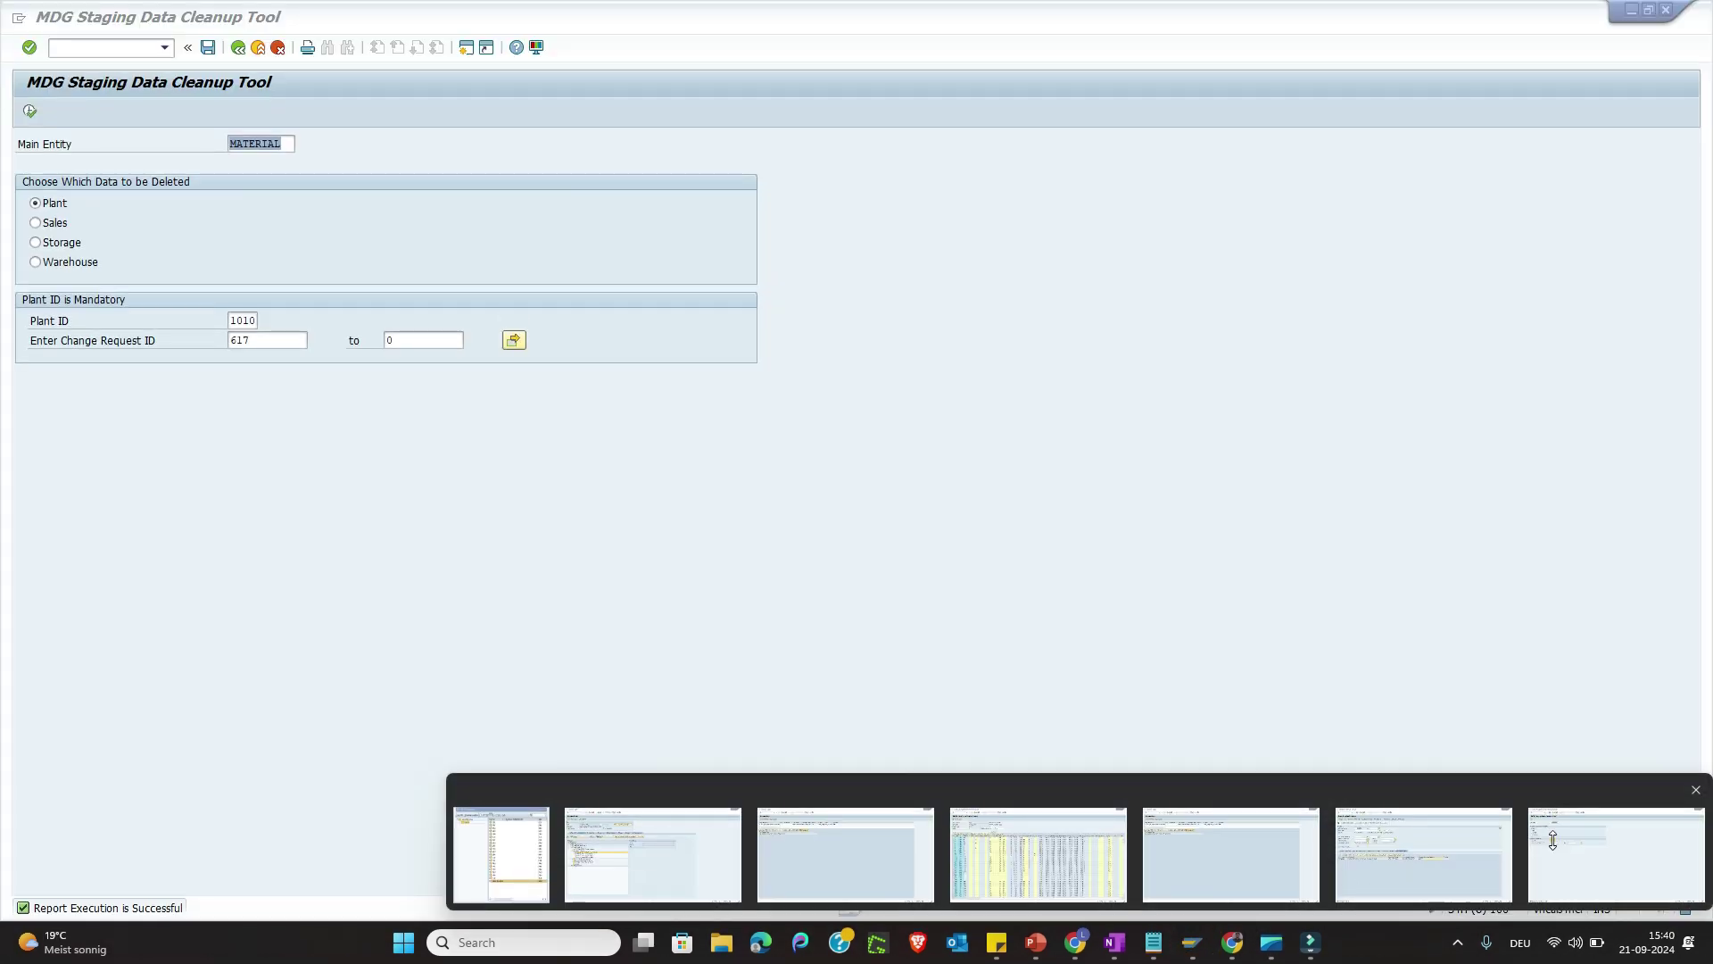
left_click(1553, 834)
double_click(239, 340)
key("ctrl+v")
left_click(353, 512)
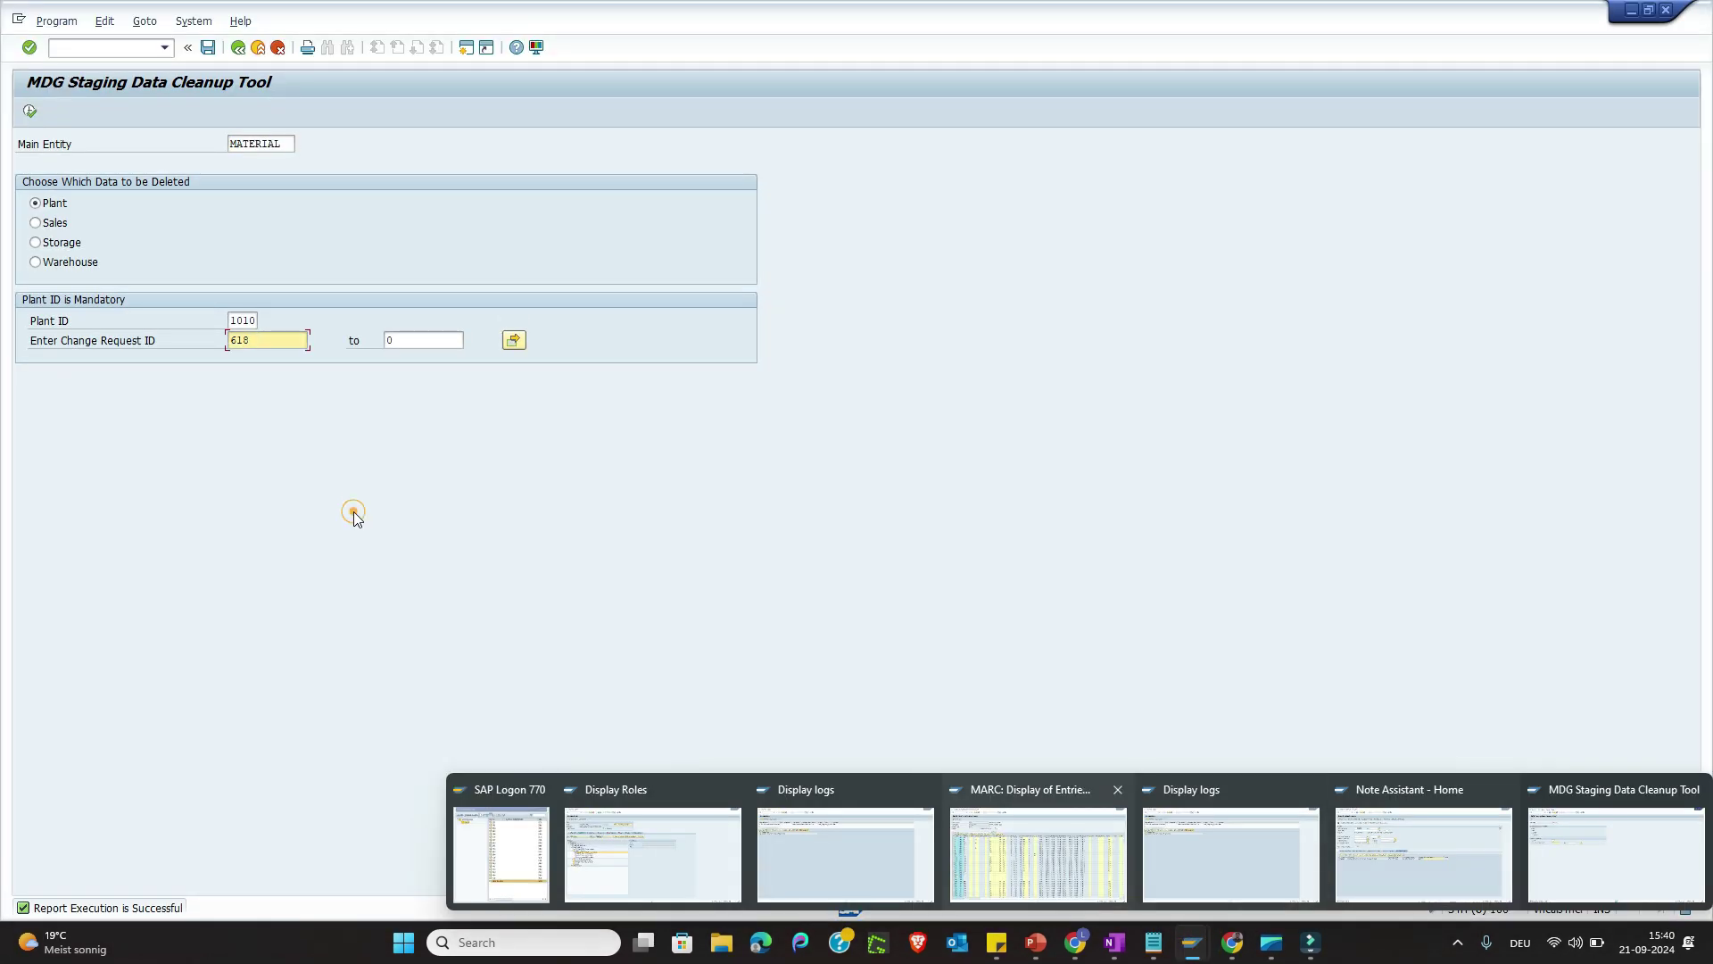
left_click(30, 111)
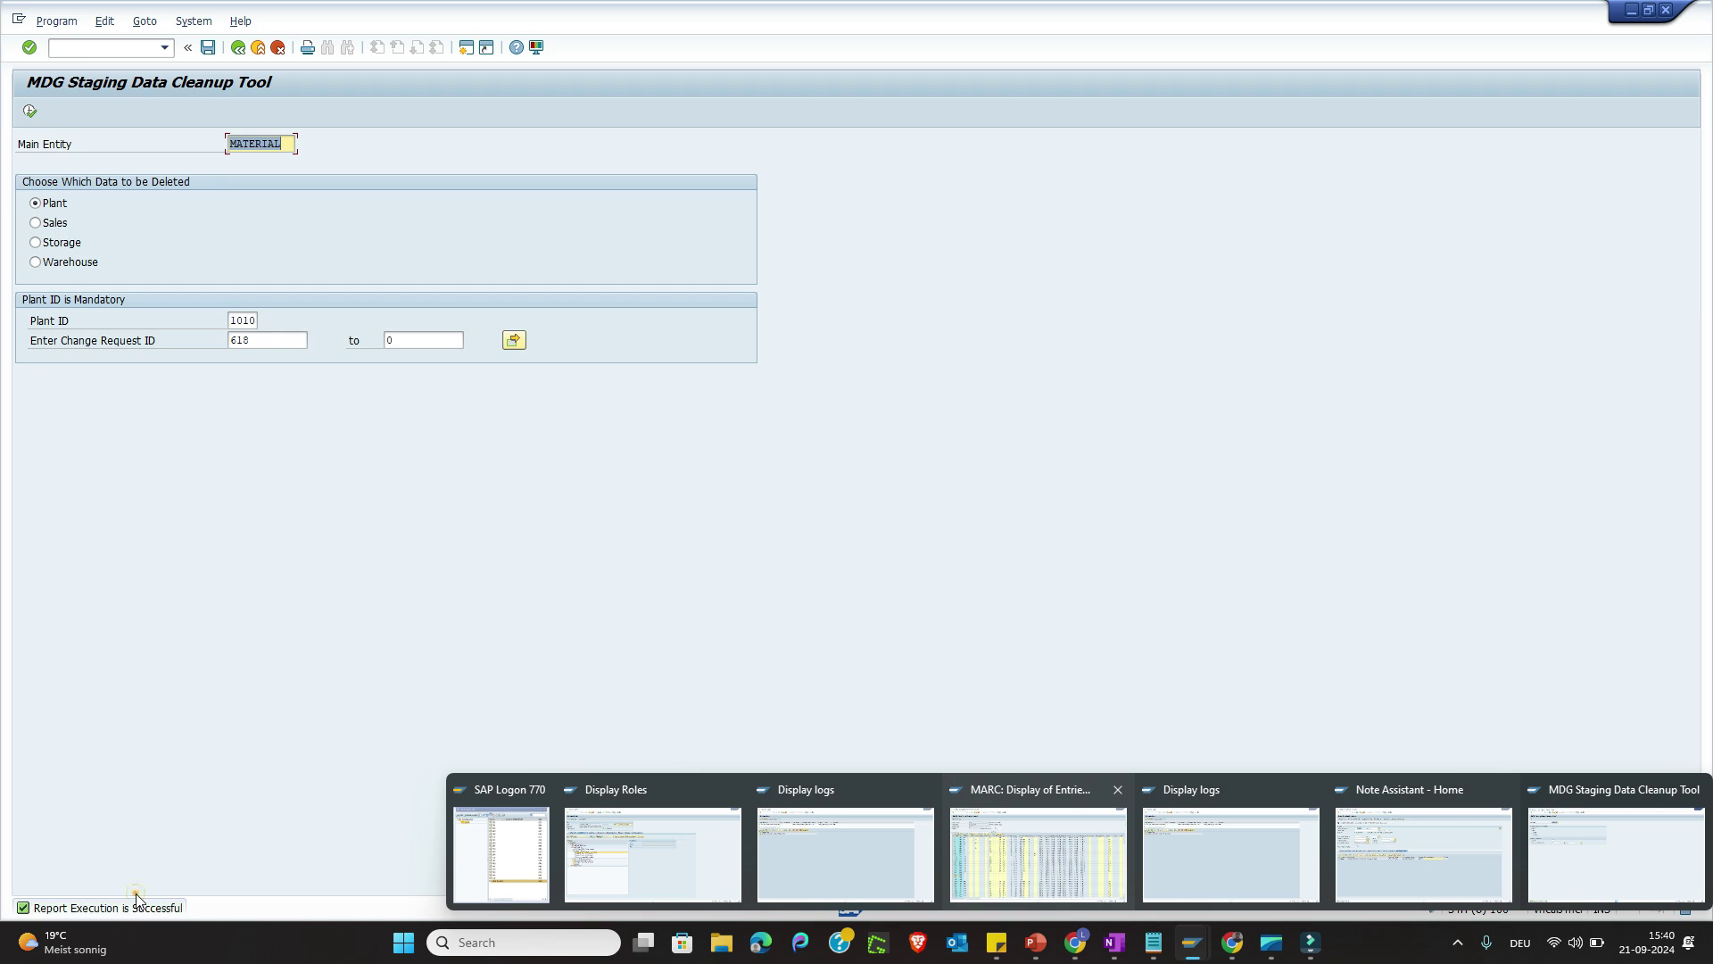
left_click(136, 892)
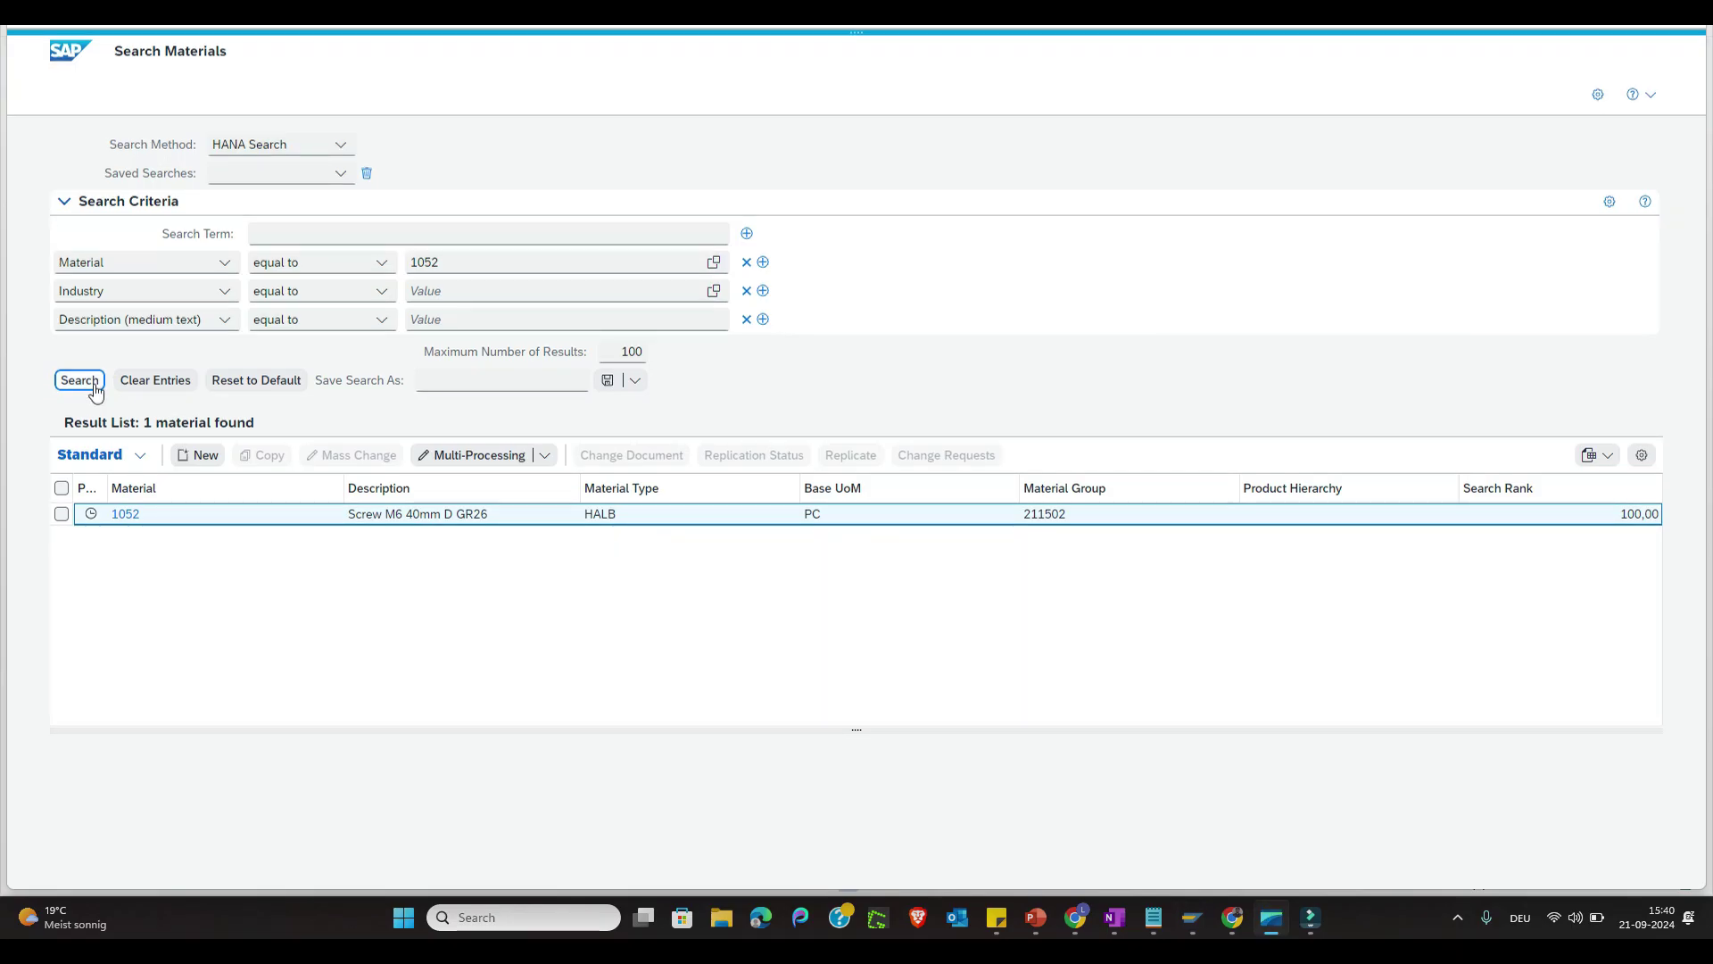
Step: Open material 1052 from the MDG search and check the Plants, Distribution Chains and Change Request sections of its pending change request
left_click(125, 513)
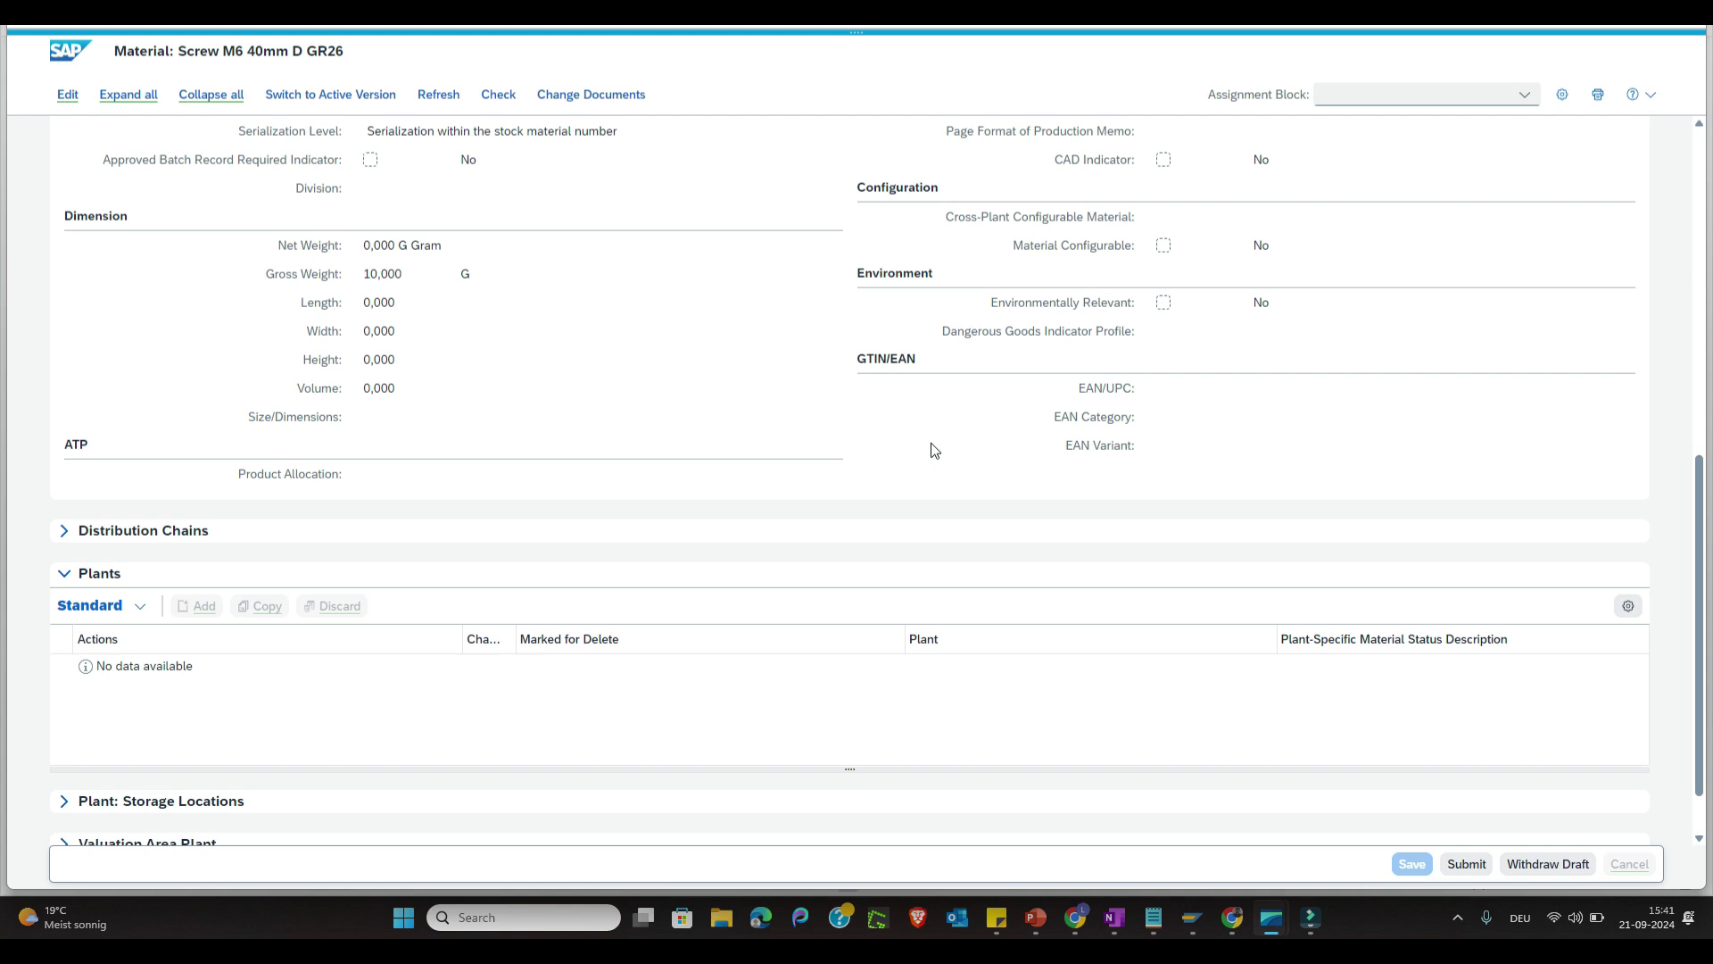
left_click(874, 530)
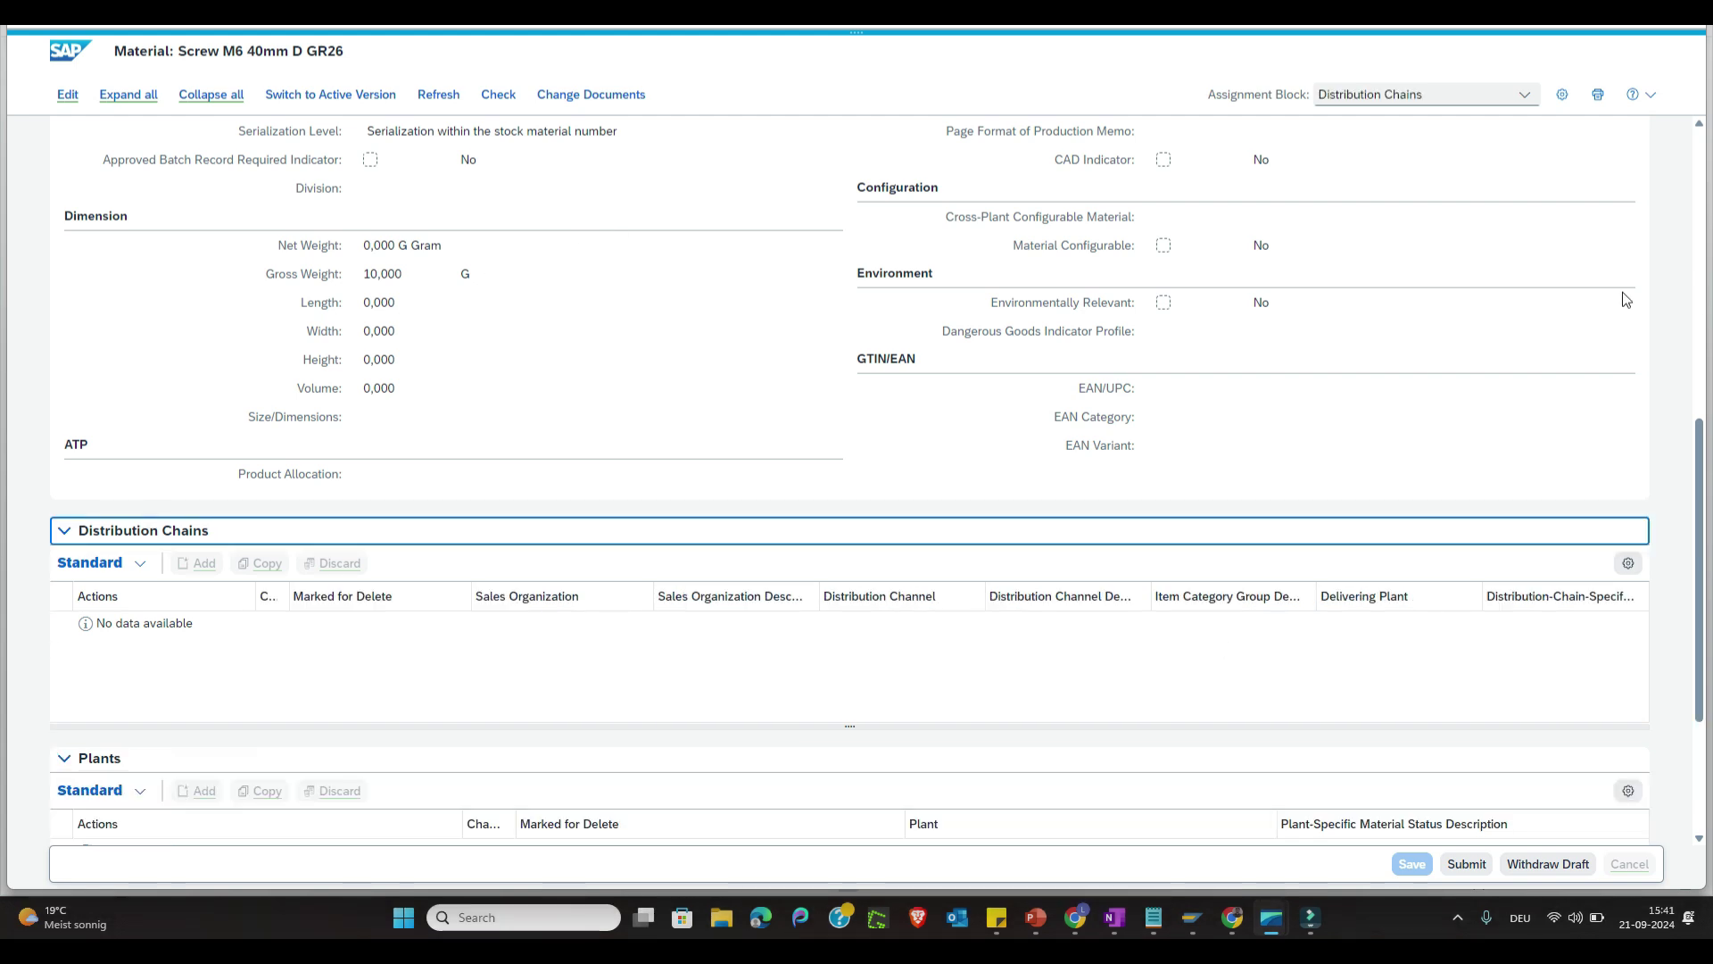
left_click_drag(1699, 455, 1676, 172)
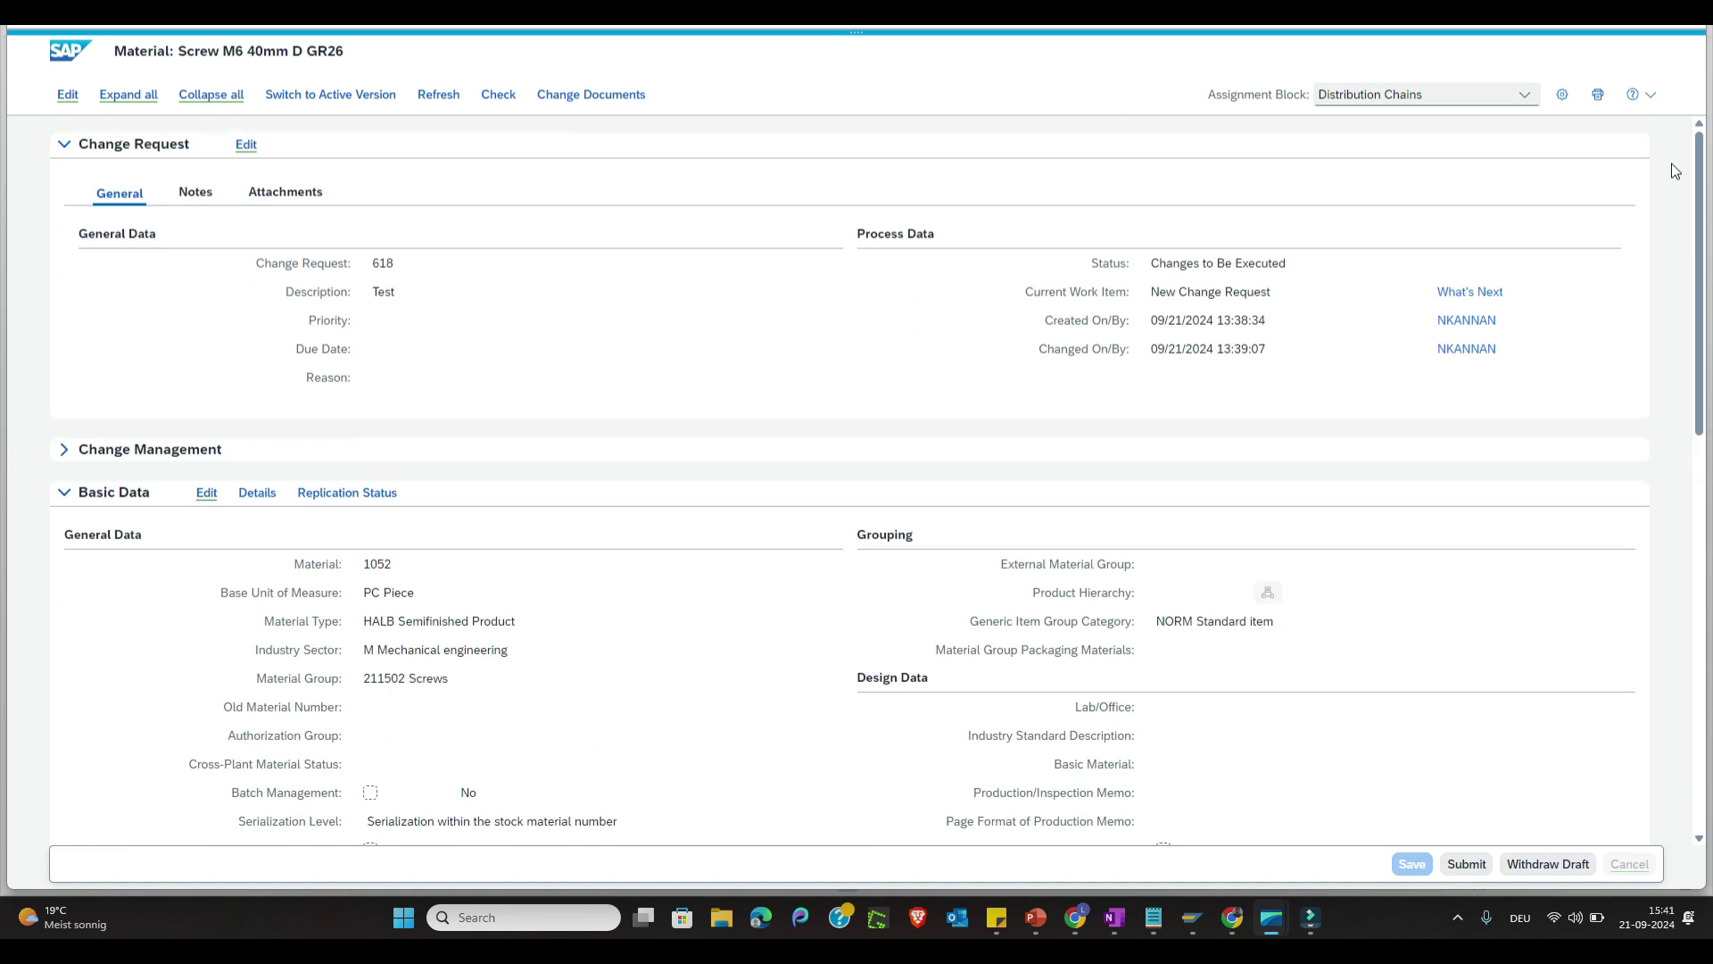